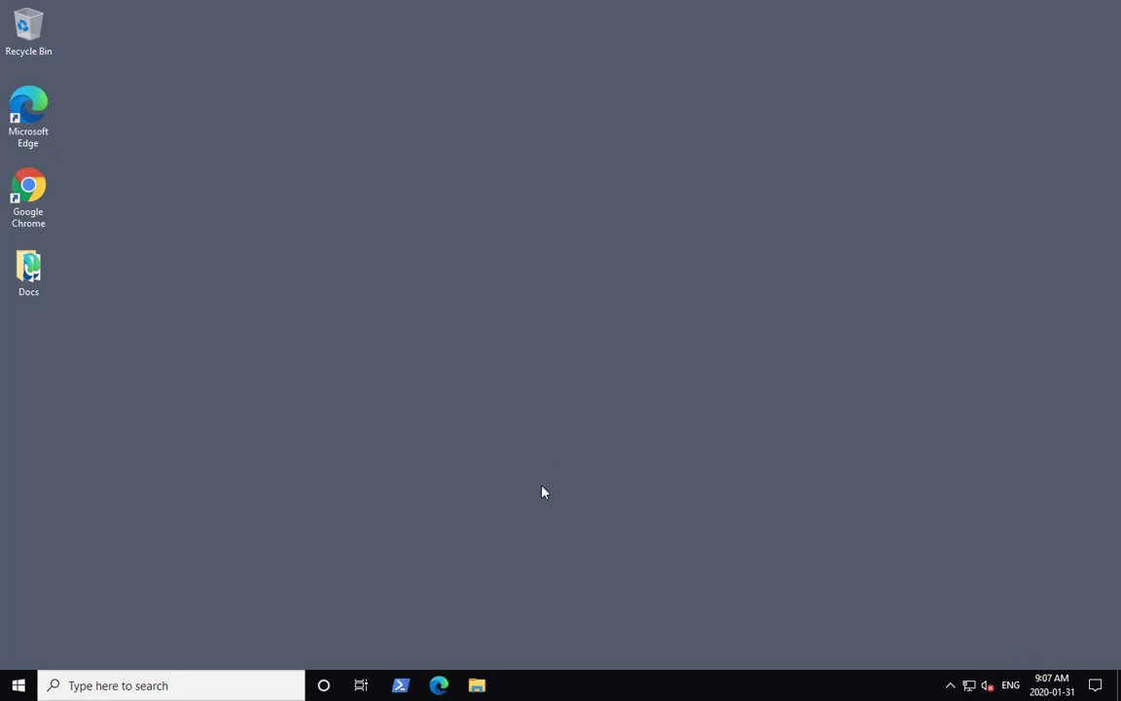
- Open Network Connections from the Control Panel by searching for net
{"action": "left_click", "coordinate": [17, 687]}
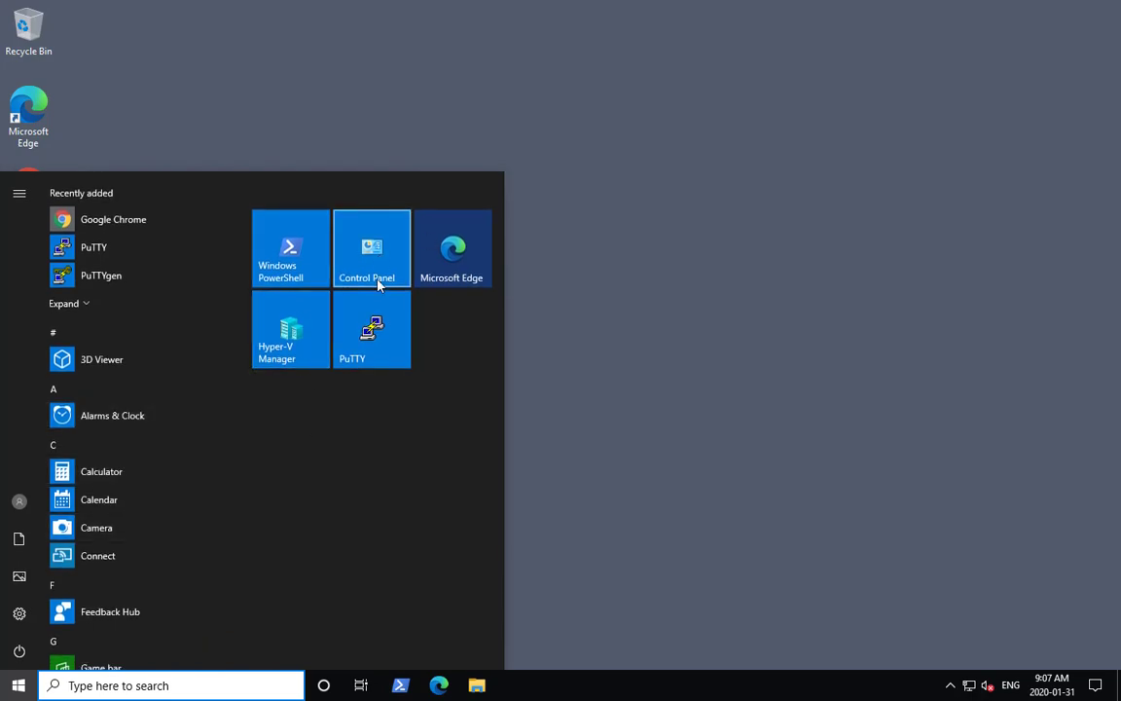
{"action": "left_click", "coordinate": [379, 285]}
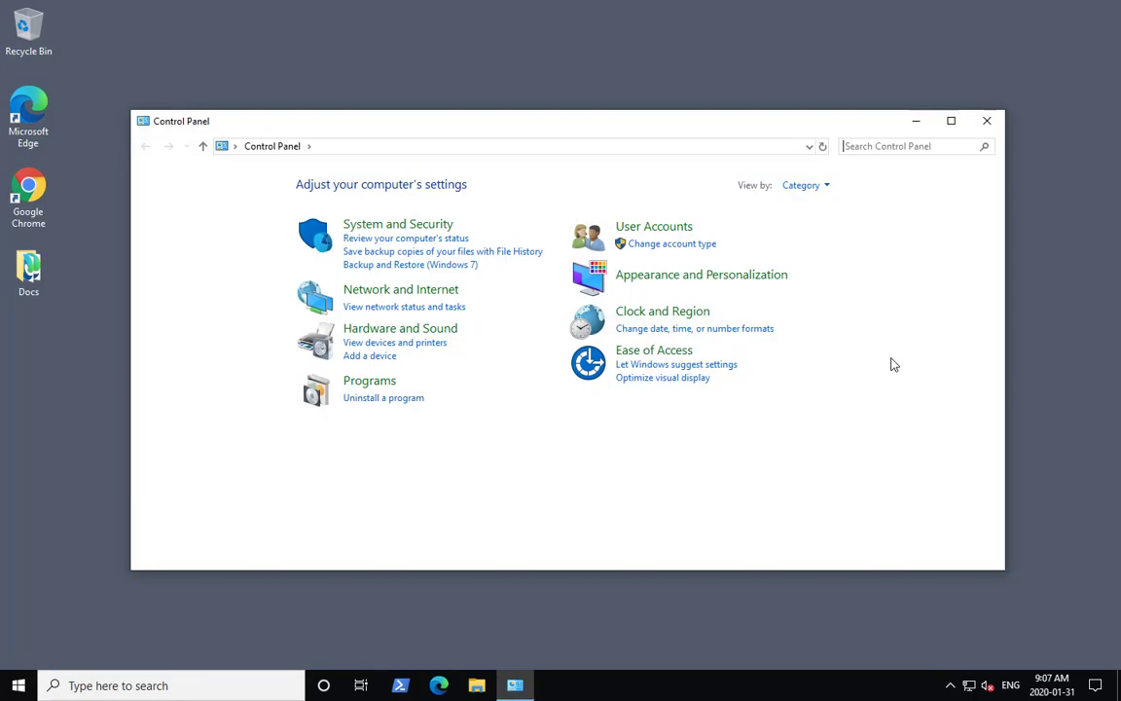
{"action": "type", "text": "net"}
{"action": "left_click", "coordinate": [214, 263]}
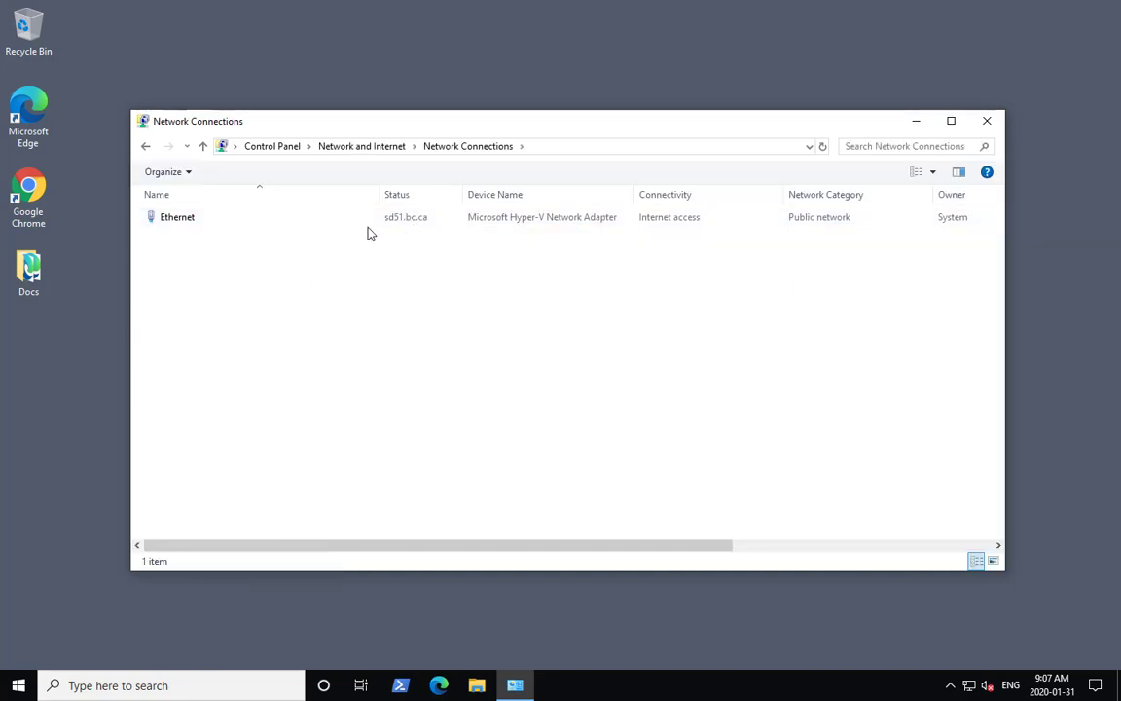
- Select the Ethernet connection and test internet access by opening Chrome, then close the browser
{"action": "left_click", "coordinate": [321, 217]}
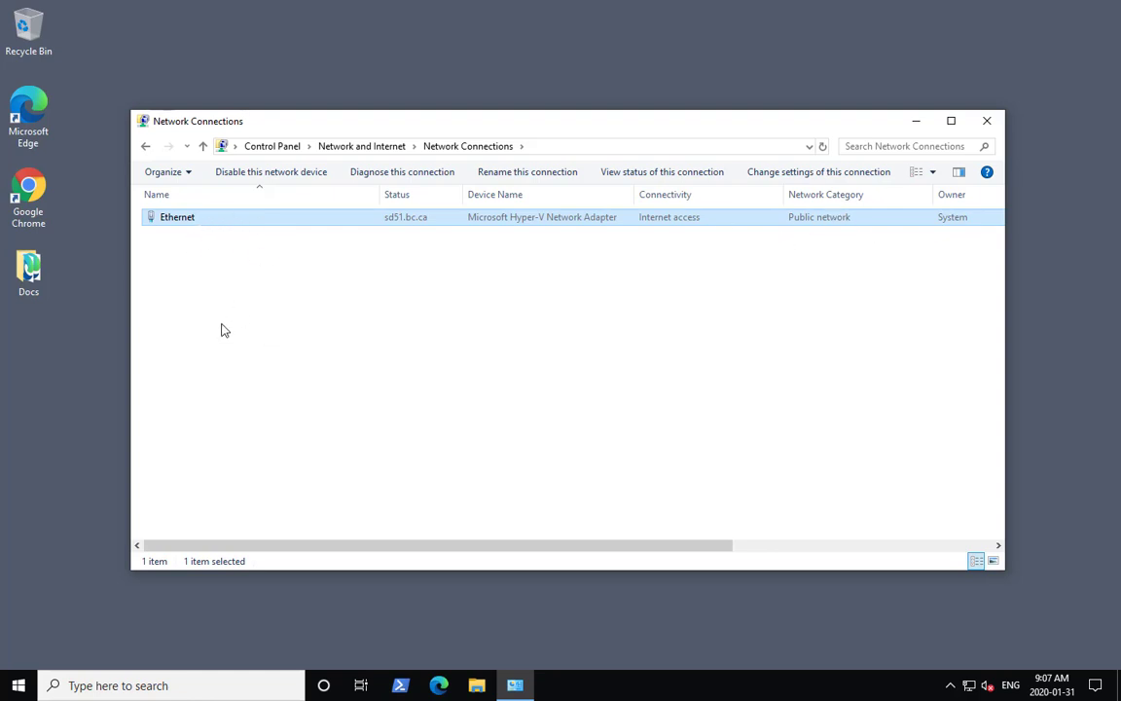
{"action": "double_click", "coordinate": [29, 190]}
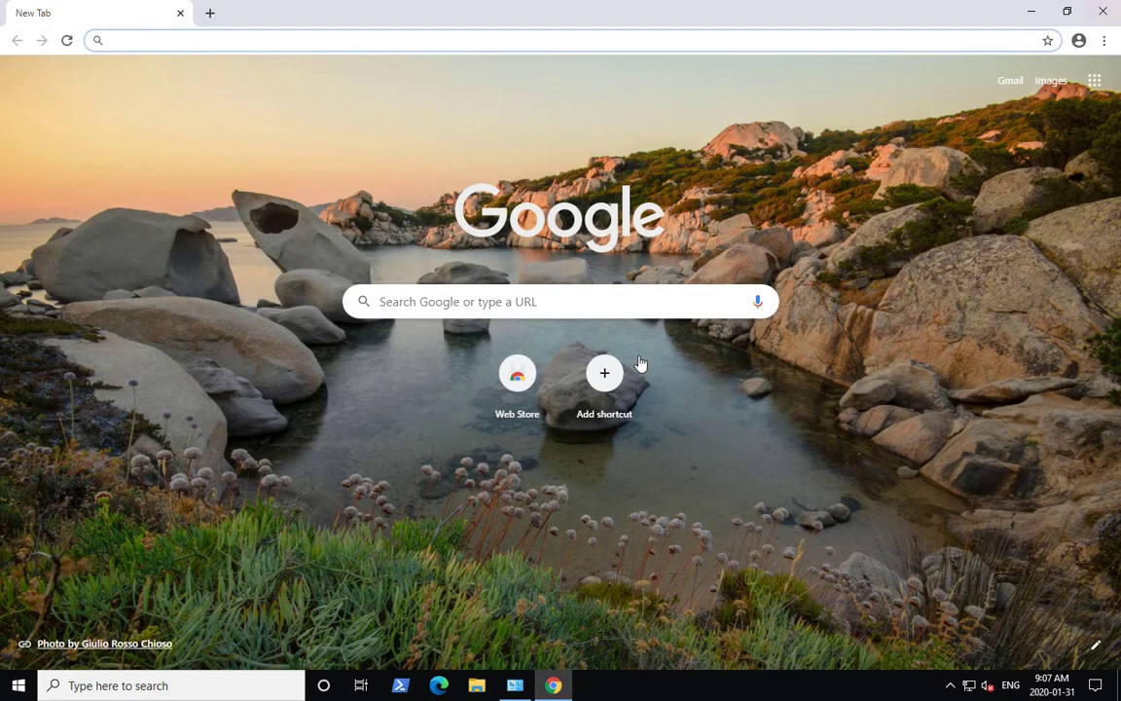
{"action": "left_click", "coordinate": [513, 376]}
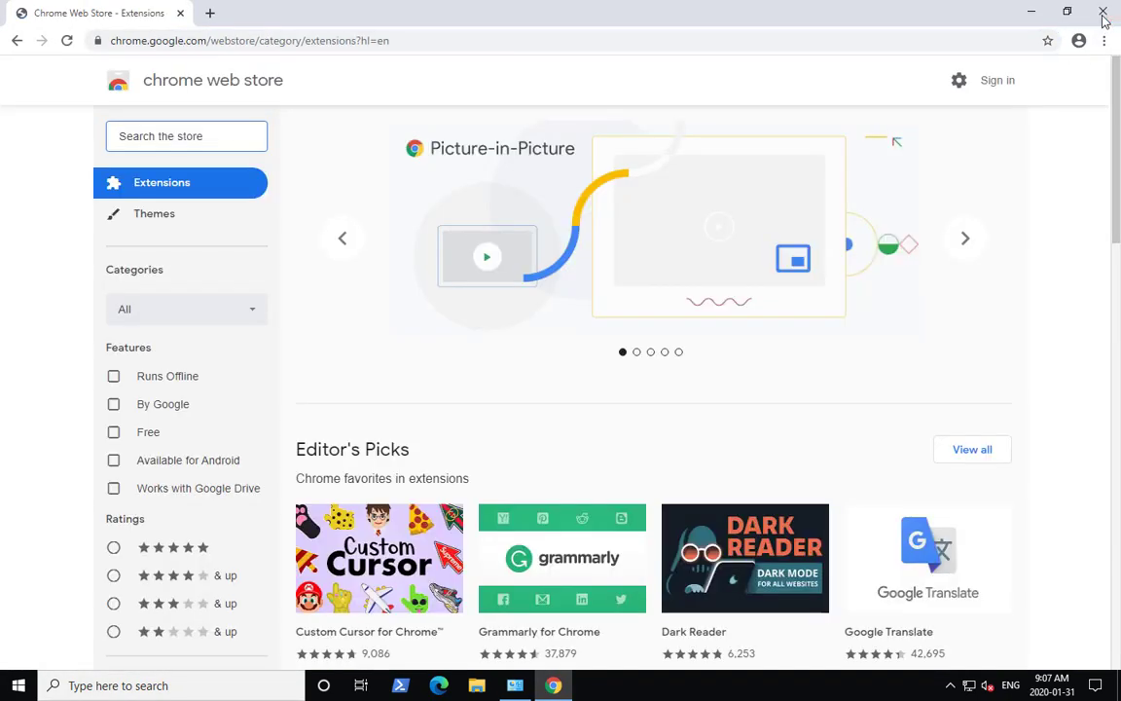
{"action": "left_click", "coordinate": [1103, 12]}
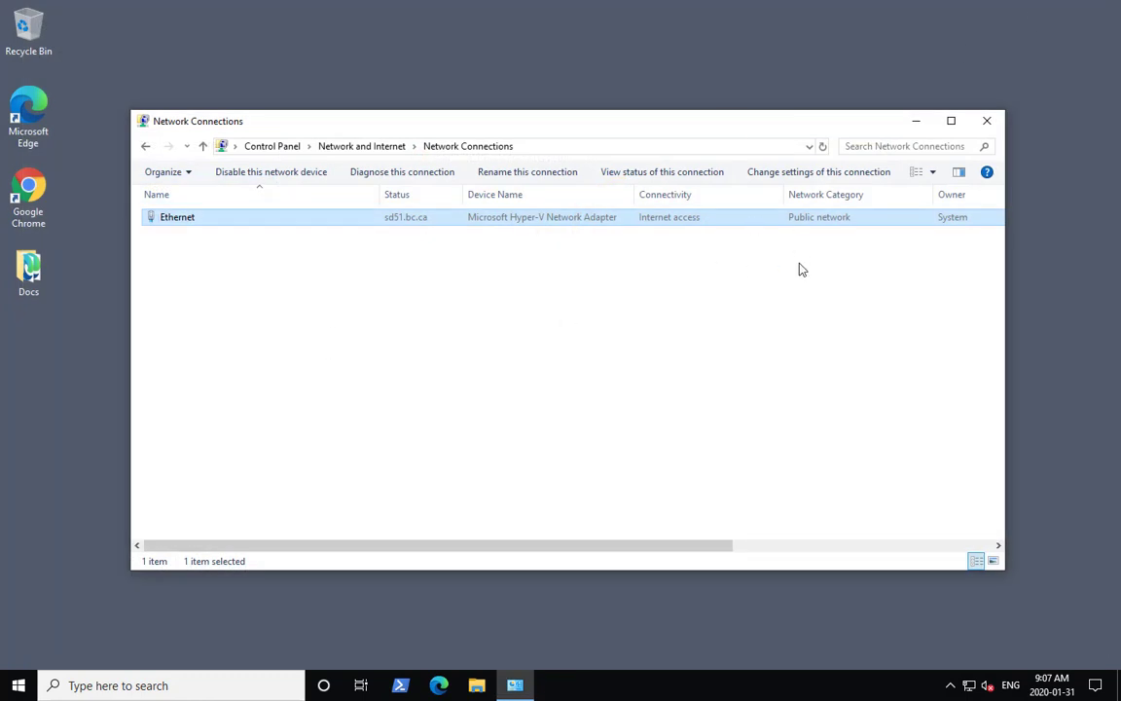
- Run PowerShell as administrator and execute Enable-WindowsOptionalFeature -Online -FeatureName Microsoft-Hyper-V -All to install Hyper-V
{"action": "left_click", "coordinate": [988, 120]}
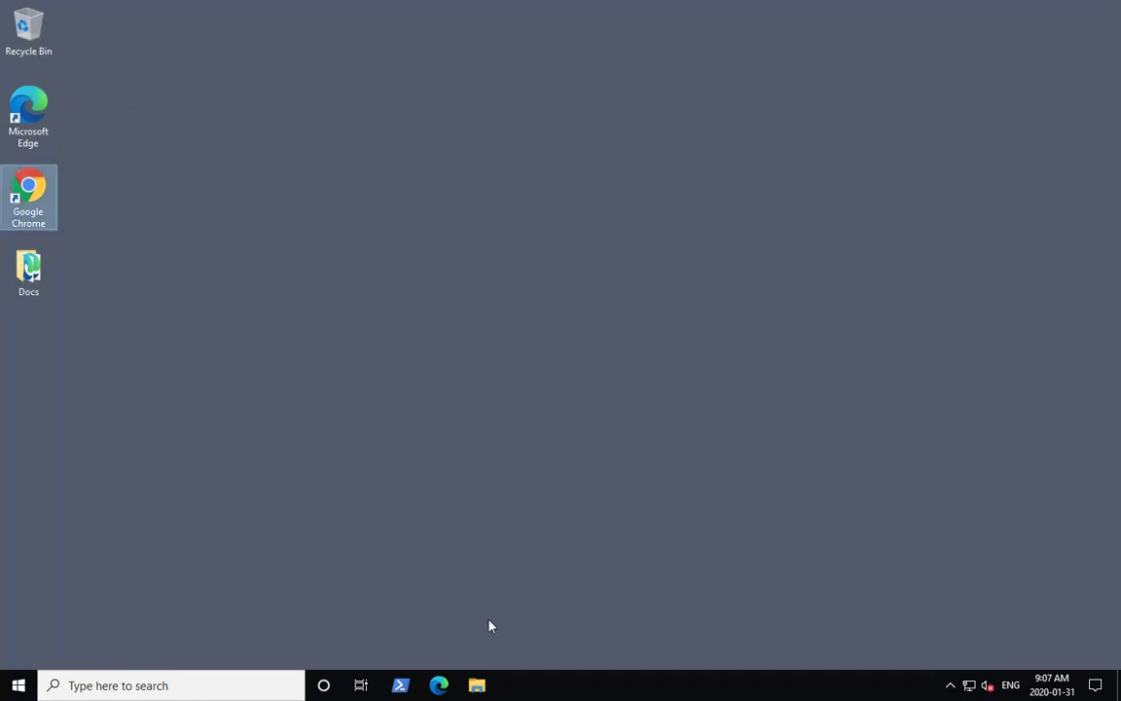
{"action": "right_click", "coordinate": [400, 686]}
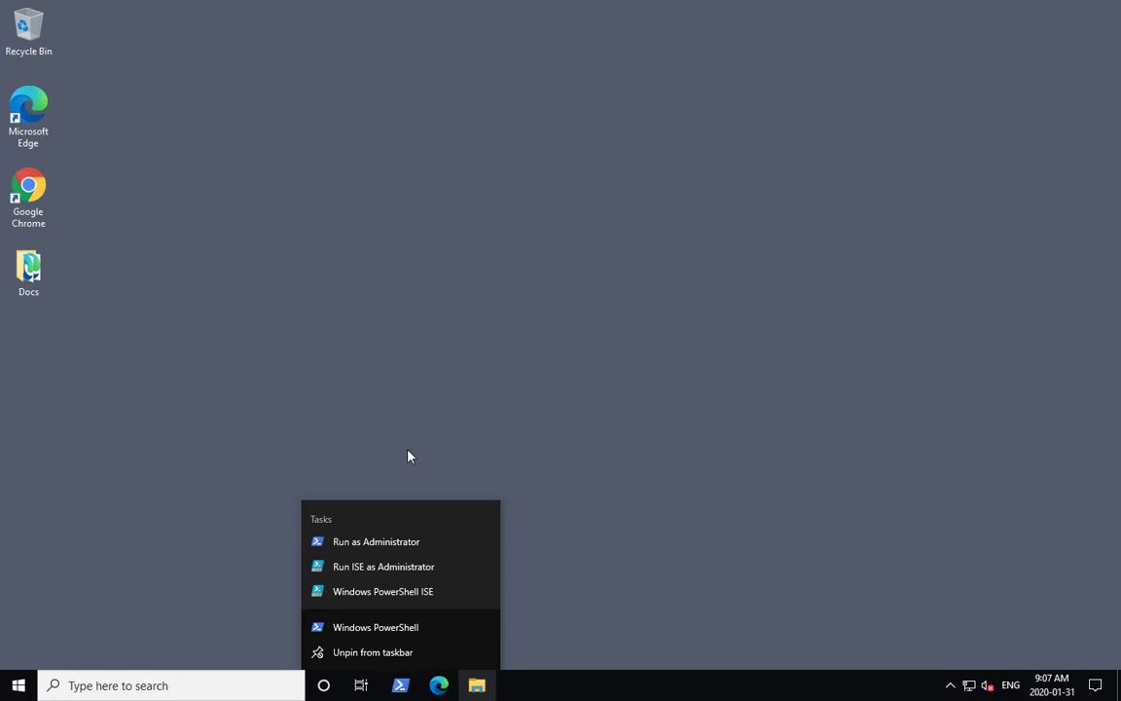
{"action": "left_click", "coordinate": [368, 541]}
{"action": "left_click", "coordinate": [510, 450]}
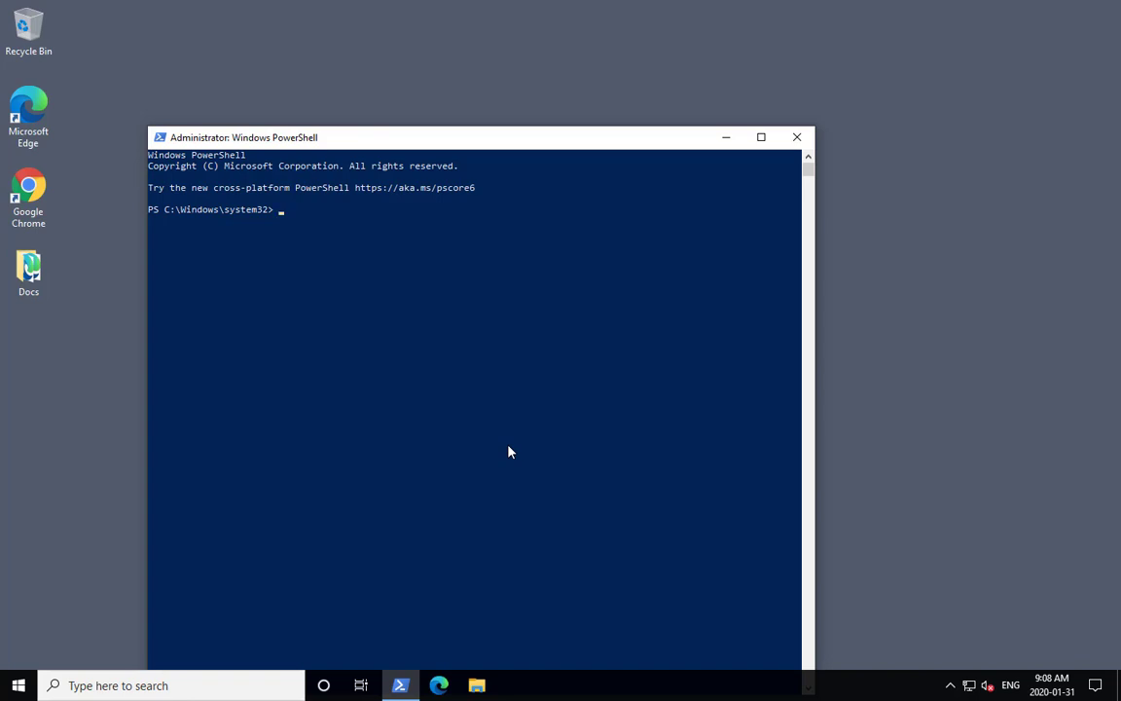
{"action": "right_click", "coordinate": [508, 452]}
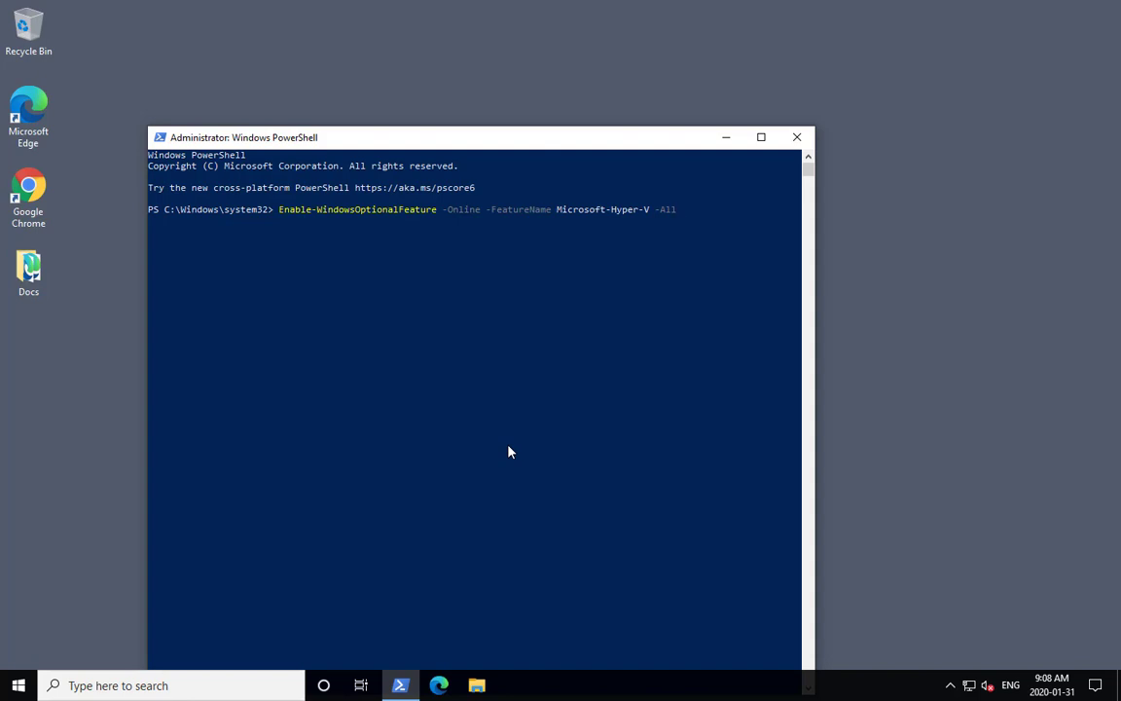
{"action": "key", "text": "Return"}
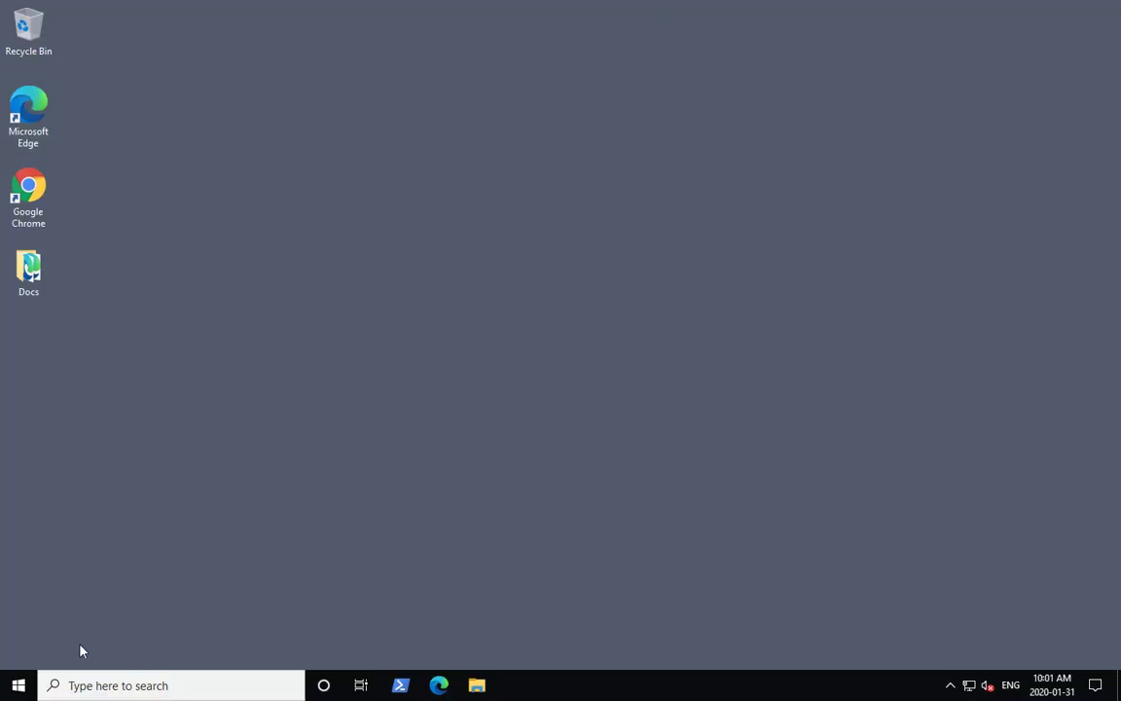
- Reopen Network Connections from the Control Panel and inspect the new vEthernet (Default Switch) adapter
{"action": "left_click", "coordinate": [27, 680]}
{"action": "left_click", "coordinate": [385, 277]}
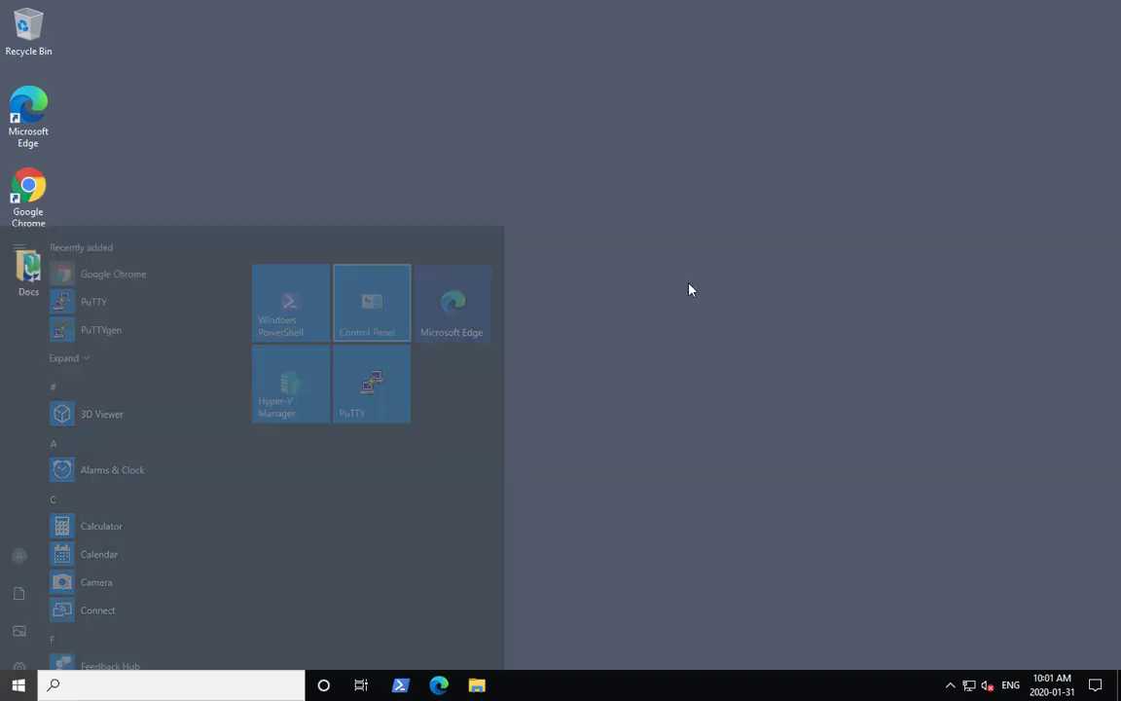
{"action": "key", "text": "ctrl+f"}
{"action": "type", "text": "net"}
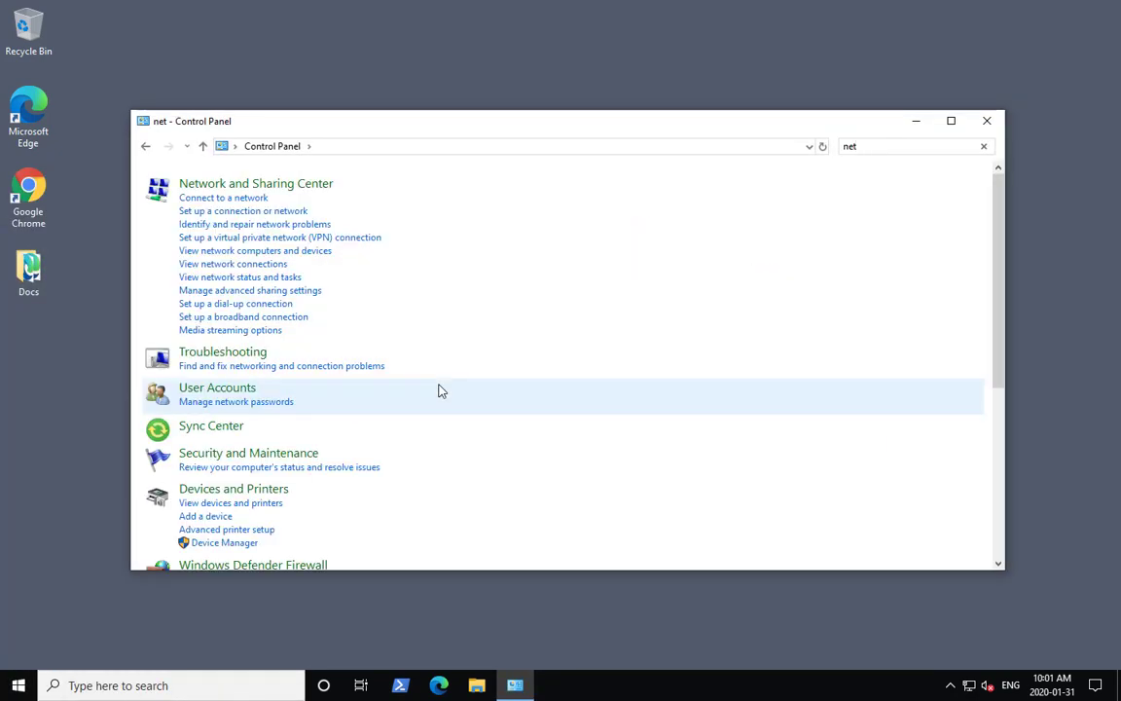
{"action": "left_click", "coordinate": [243, 264]}
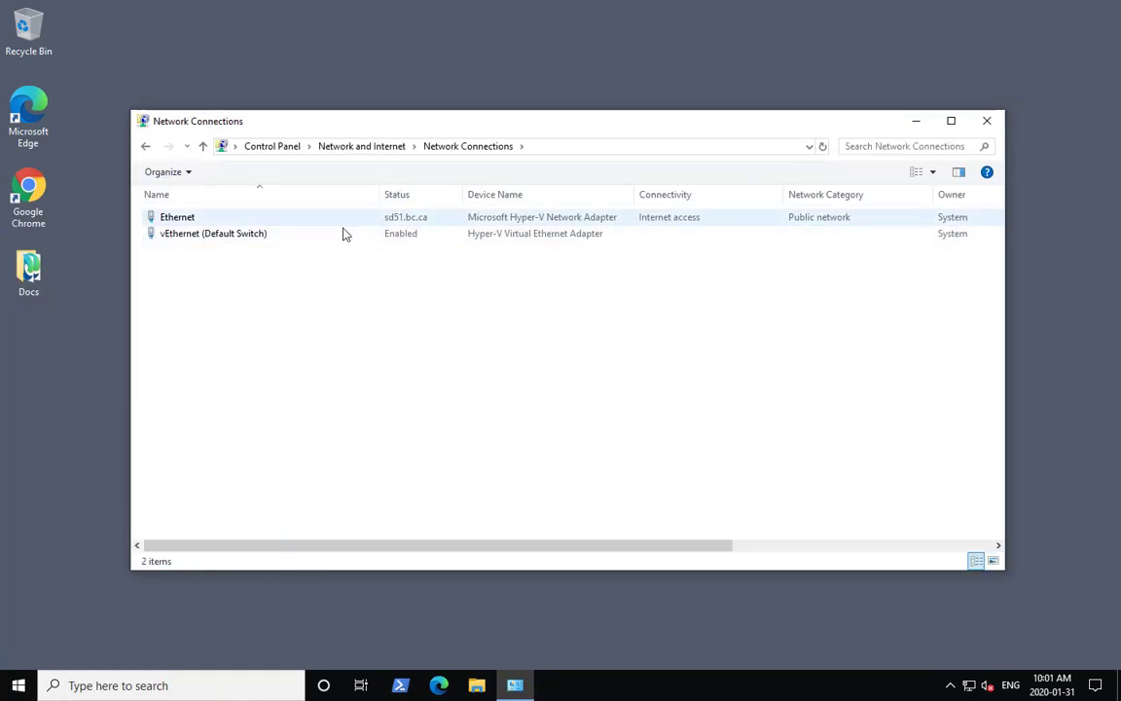
{"action": "left_click", "coordinate": [336, 233]}
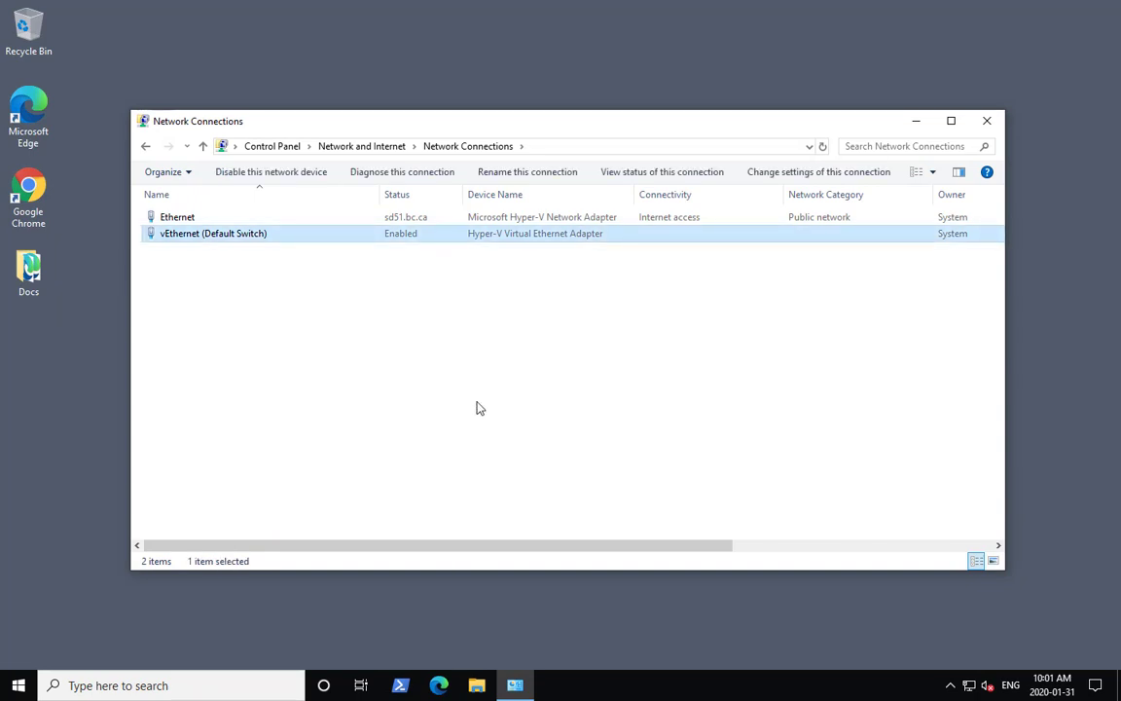
- Open Hyper-V Manager's Virtual Switch Manager and create an External virtual switch named INT
{"action": "key", "text": "super"}
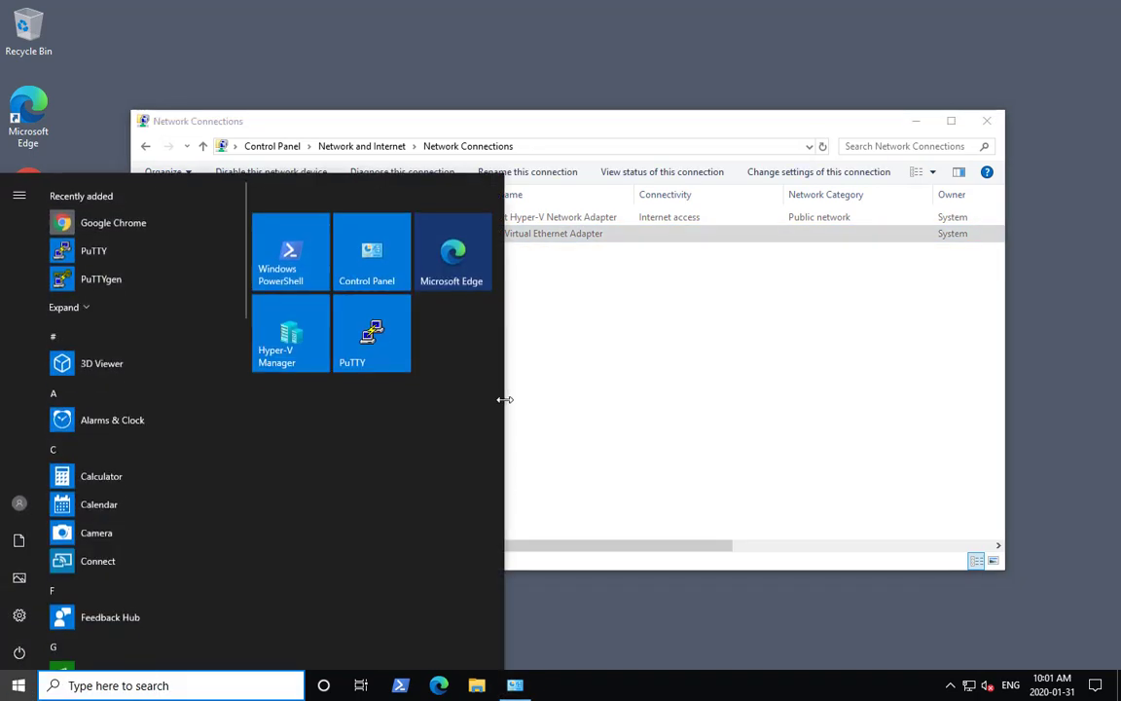
{"action": "left_click", "coordinate": [302, 359]}
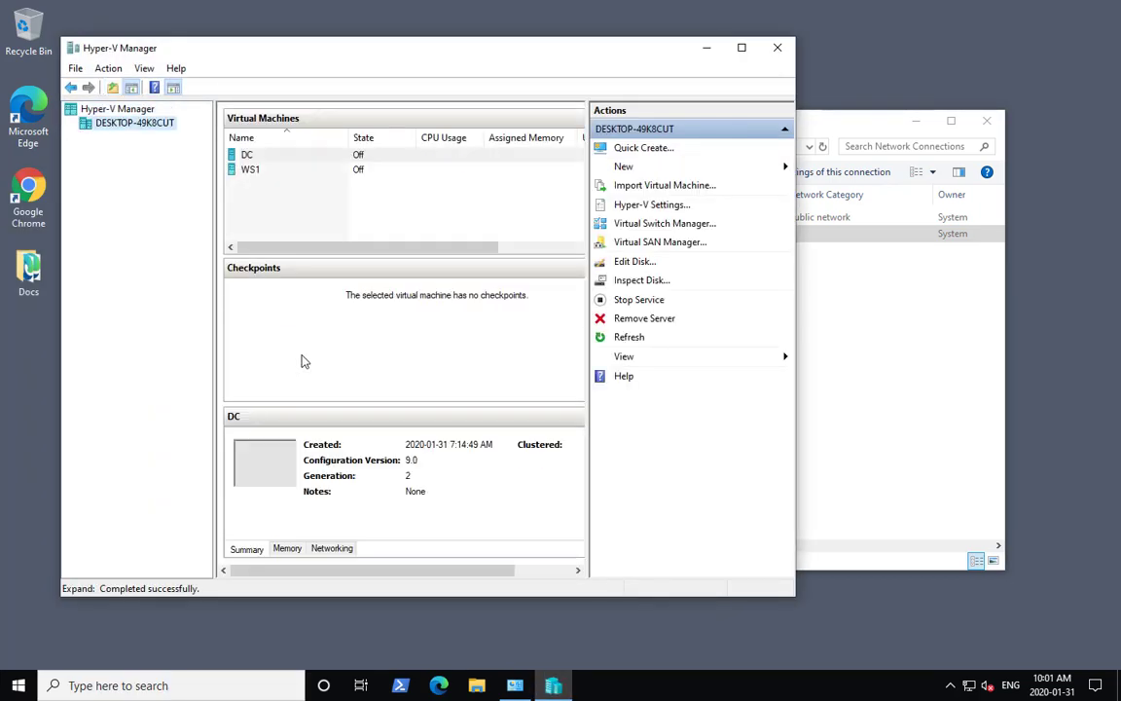
{"action": "left_click", "coordinate": [672, 225]}
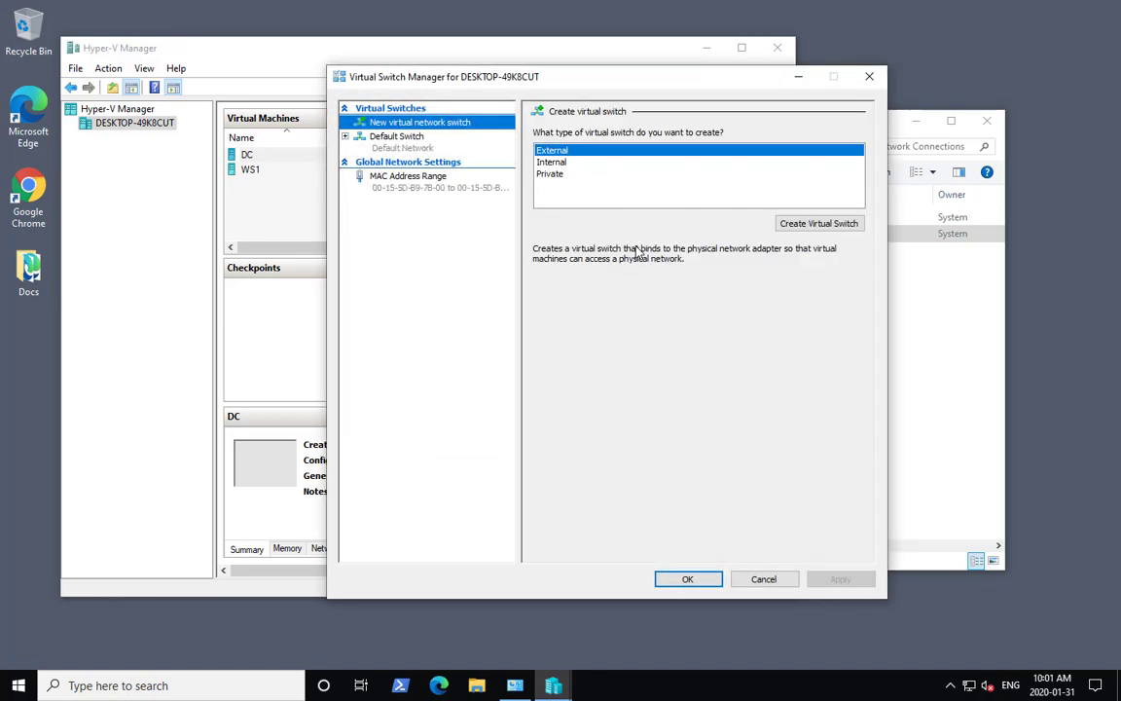
{"action": "left_click", "coordinate": [390, 138]}
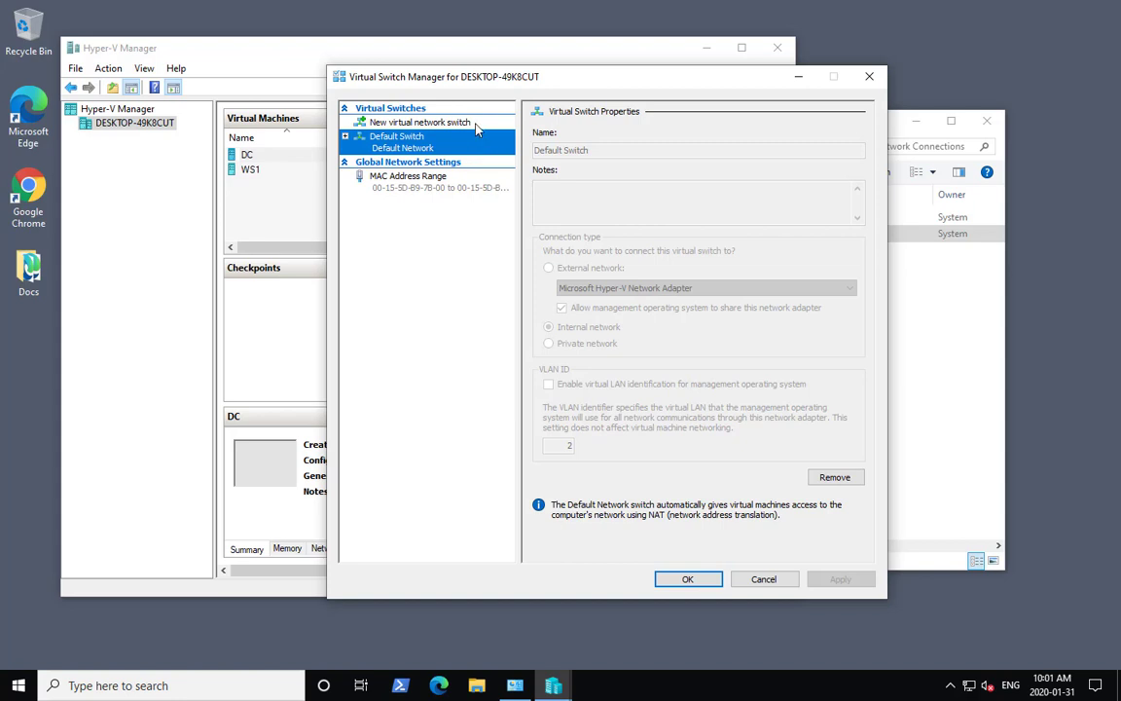
{"action": "left_click", "coordinate": [431, 123]}
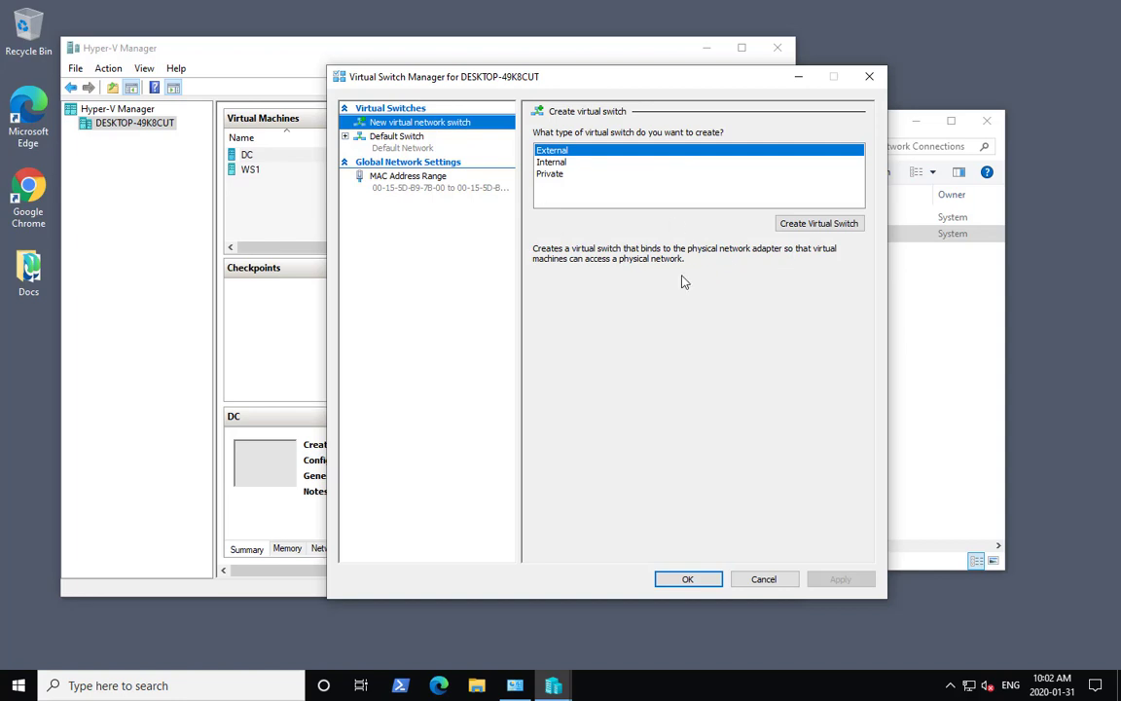
{"action": "left_click", "coordinate": [836, 232]}
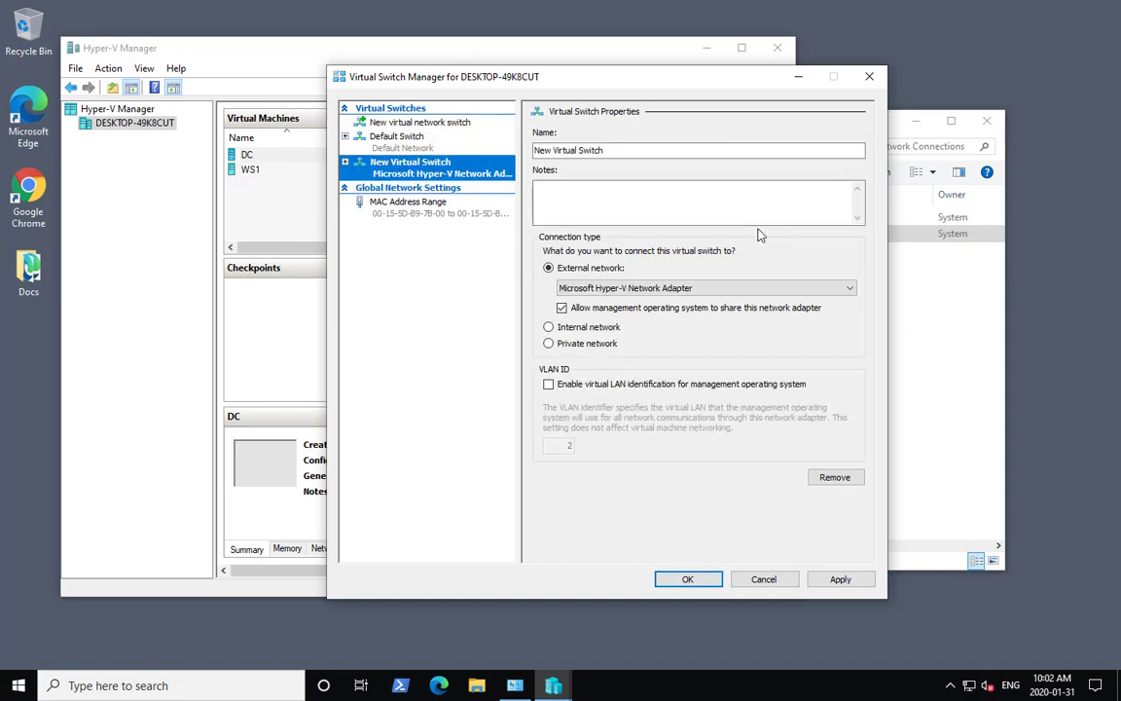
{"action": "double_click", "coordinate": [666, 145]}
{"action": "left_click", "coordinate": [666, 145]}
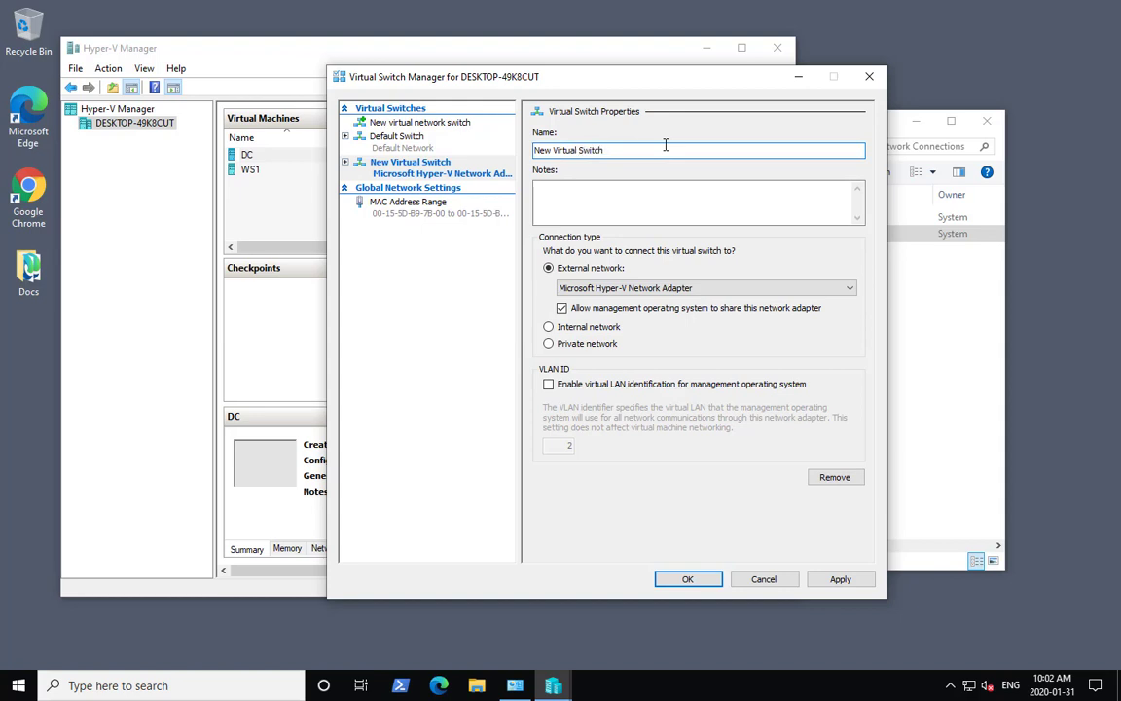
{"action": "key", "text": "ctrl+a"}
{"action": "type", "text": "INT"}
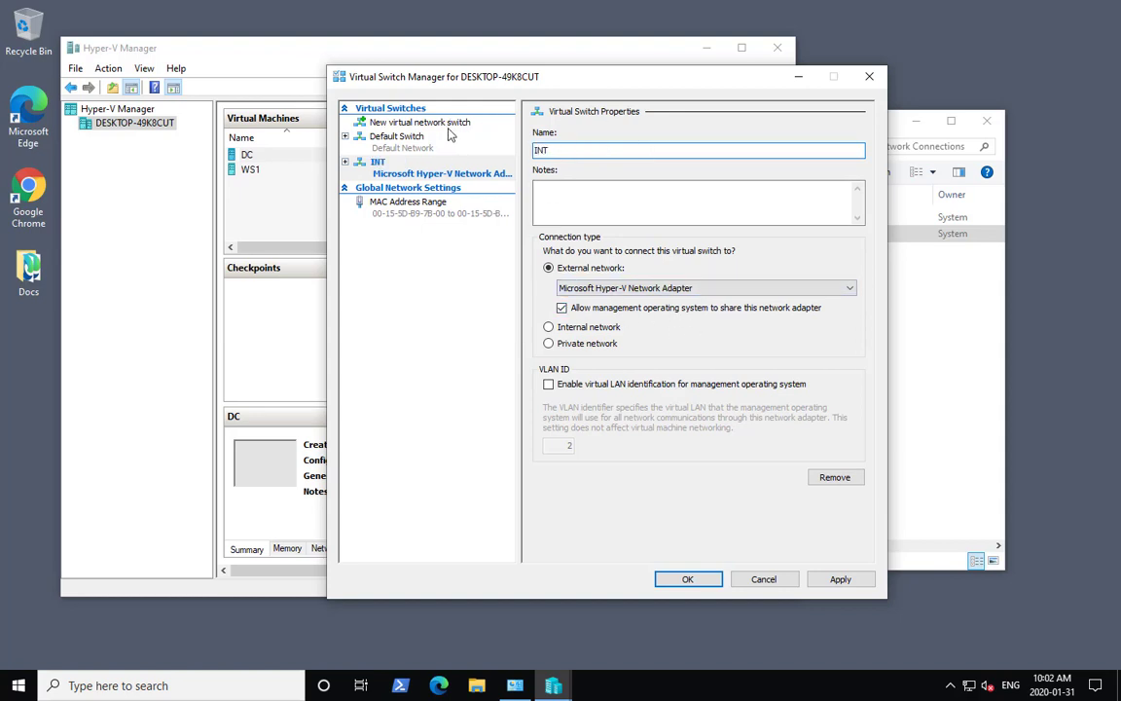
- Create an Internal virtual switch named LAN and apply the networking changes
{"action": "left_click", "coordinate": [413, 122]}
{"action": "left_click", "coordinate": [584, 163]}
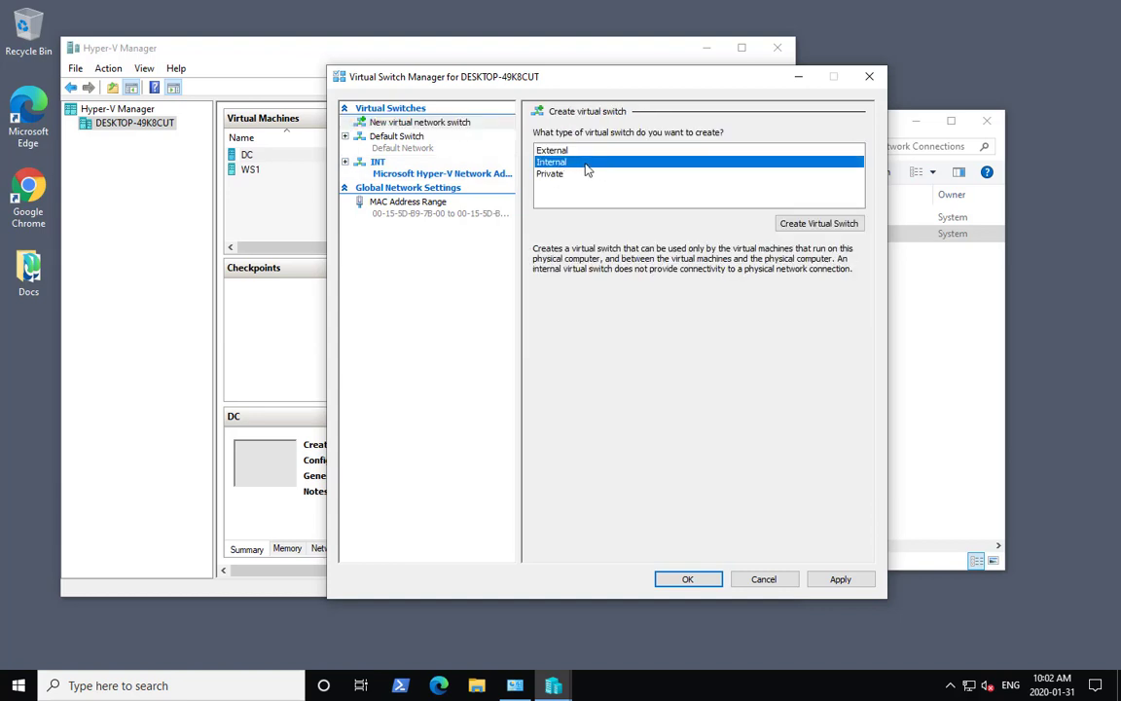
{"action": "left_click", "coordinate": [837, 231]}
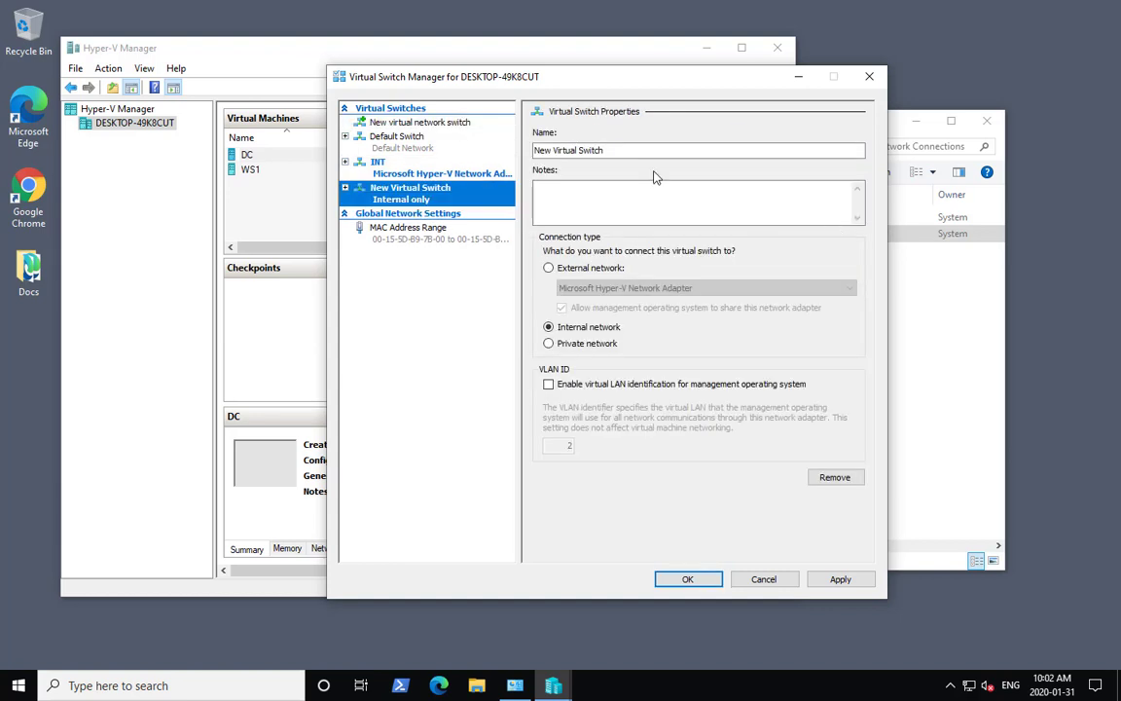
{"action": "type", "text": "LAN"}
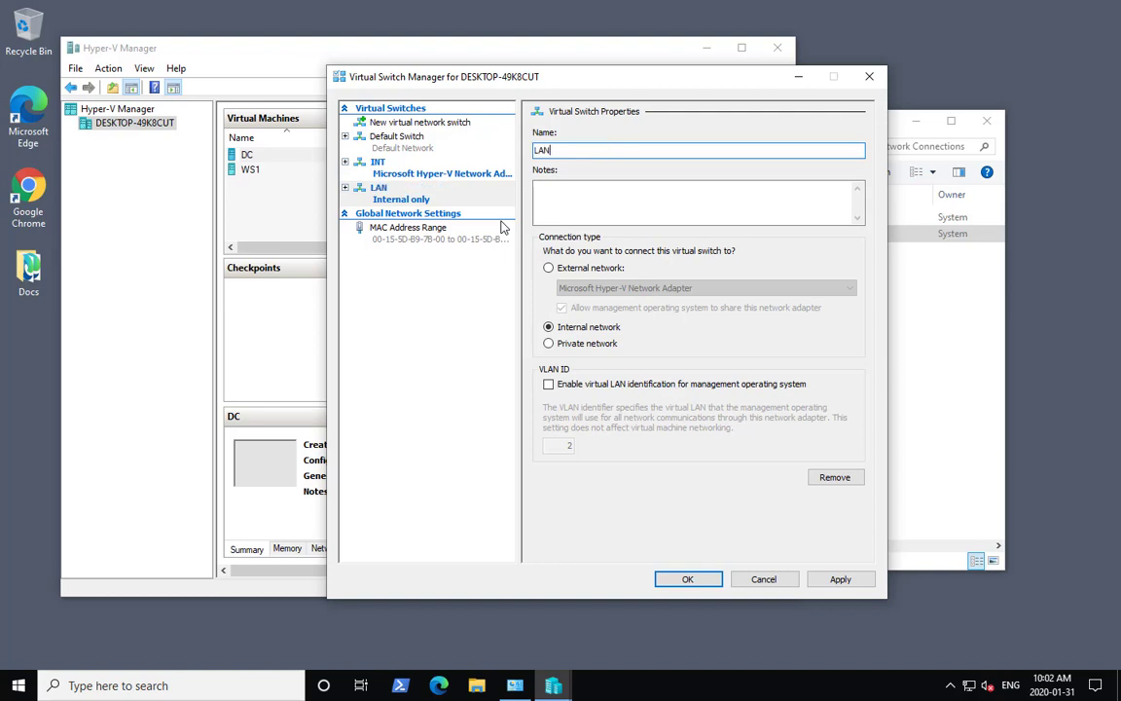
{"action": "left_click", "coordinate": [687, 580]}
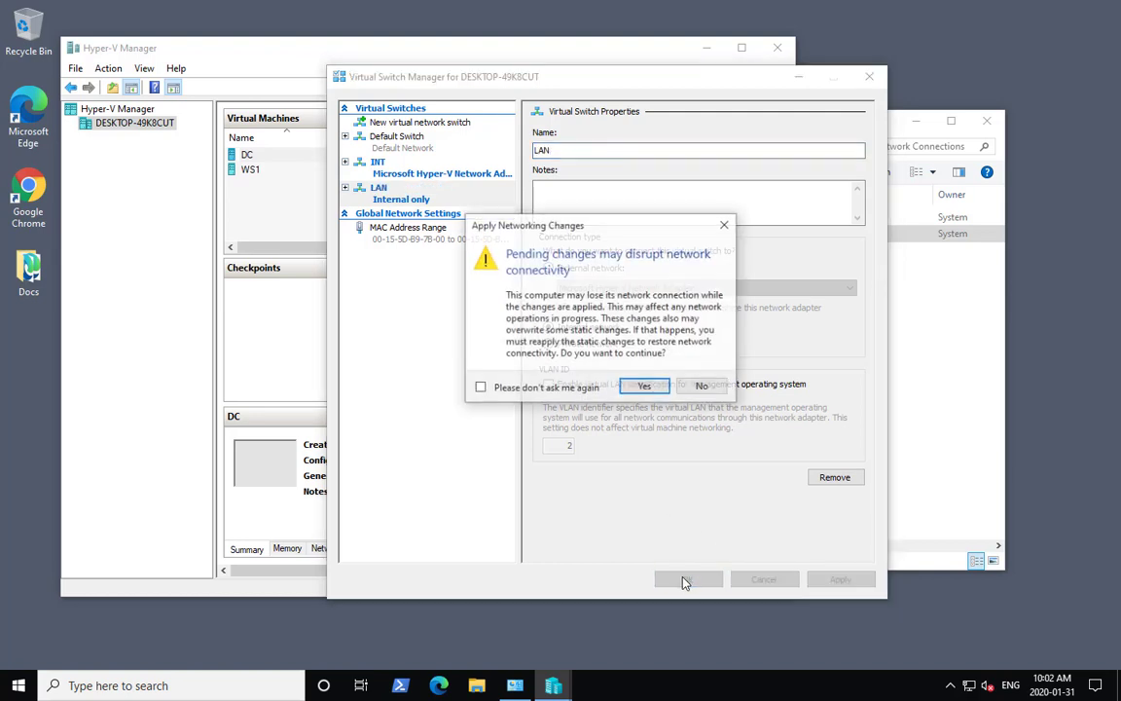
{"action": "left_click", "coordinate": [650, 390]}
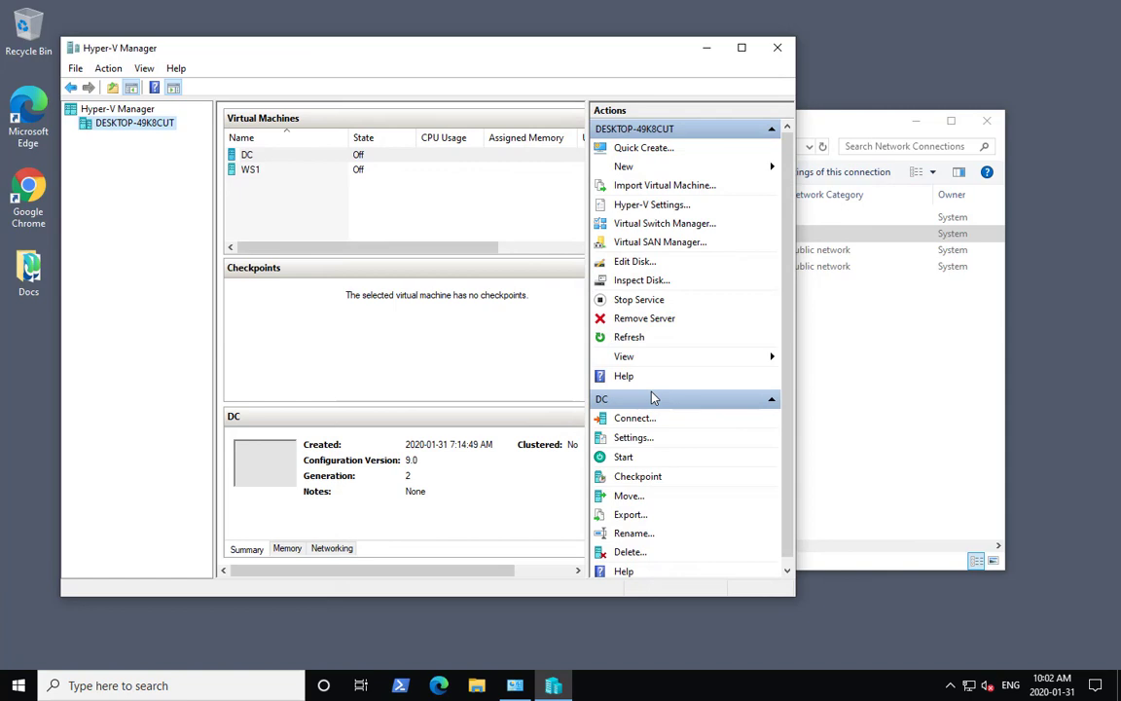
- Review the new vEthernet adapters in Network Connections
{"action": "left_click", "coordinate": [956, 393]}
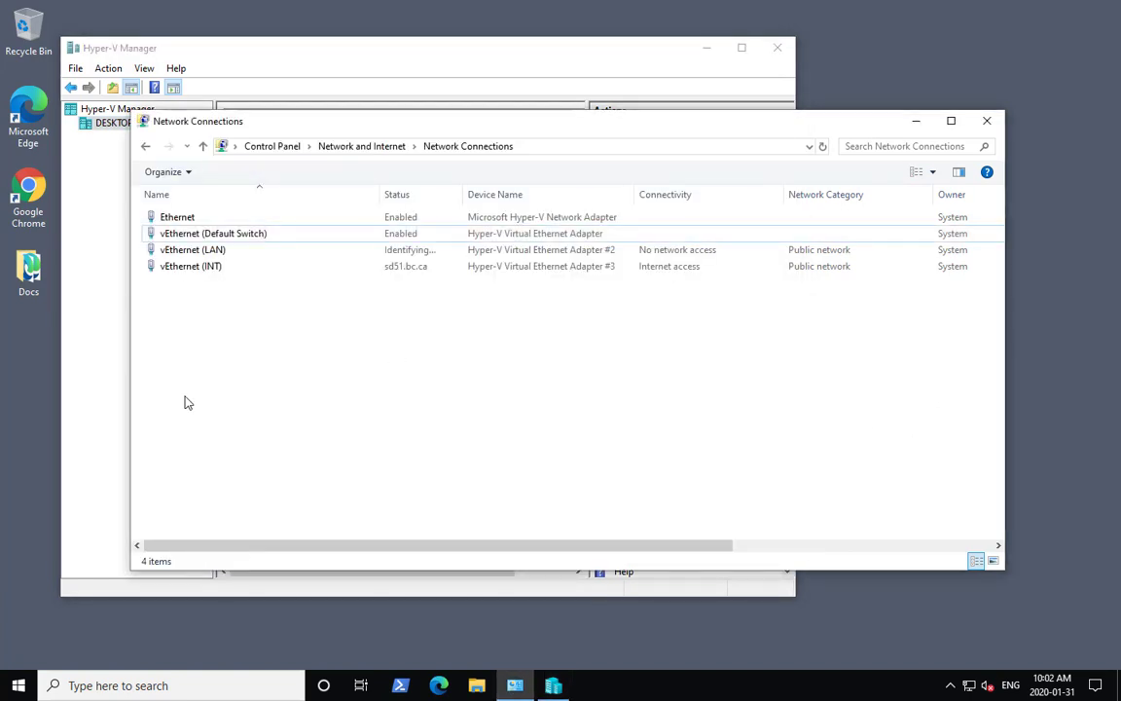
{"action": "left_click", "coordinate": [275, 267]}
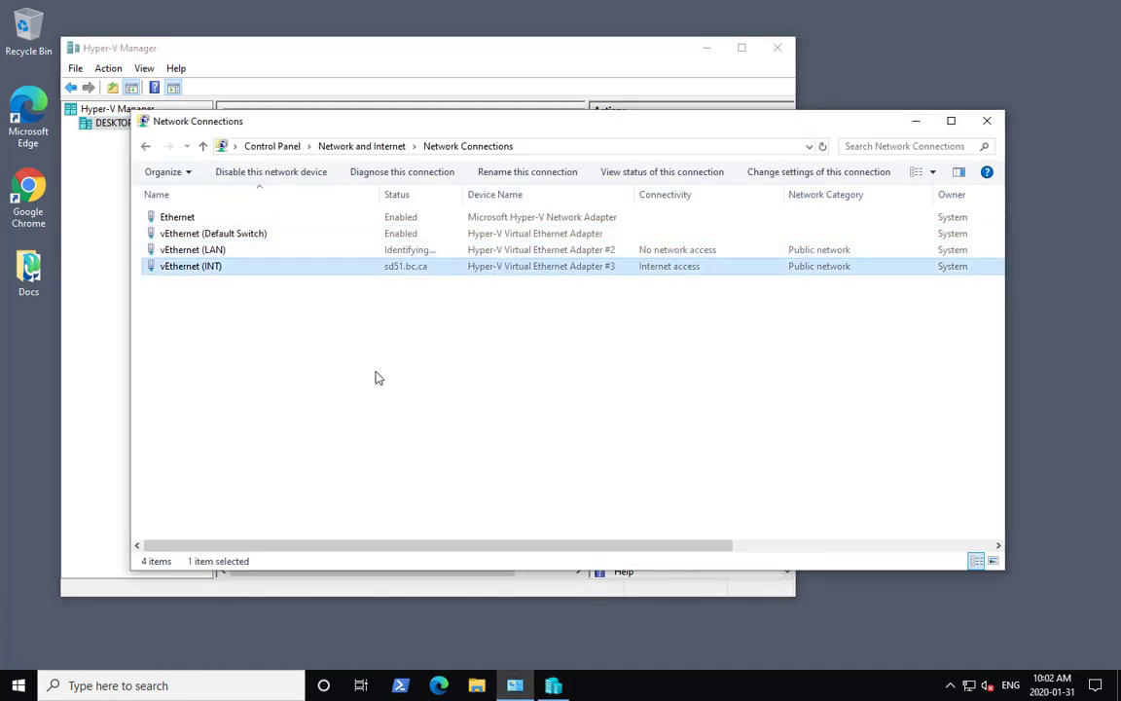
{"action": "left_click", "coordinate": [243, 252]}
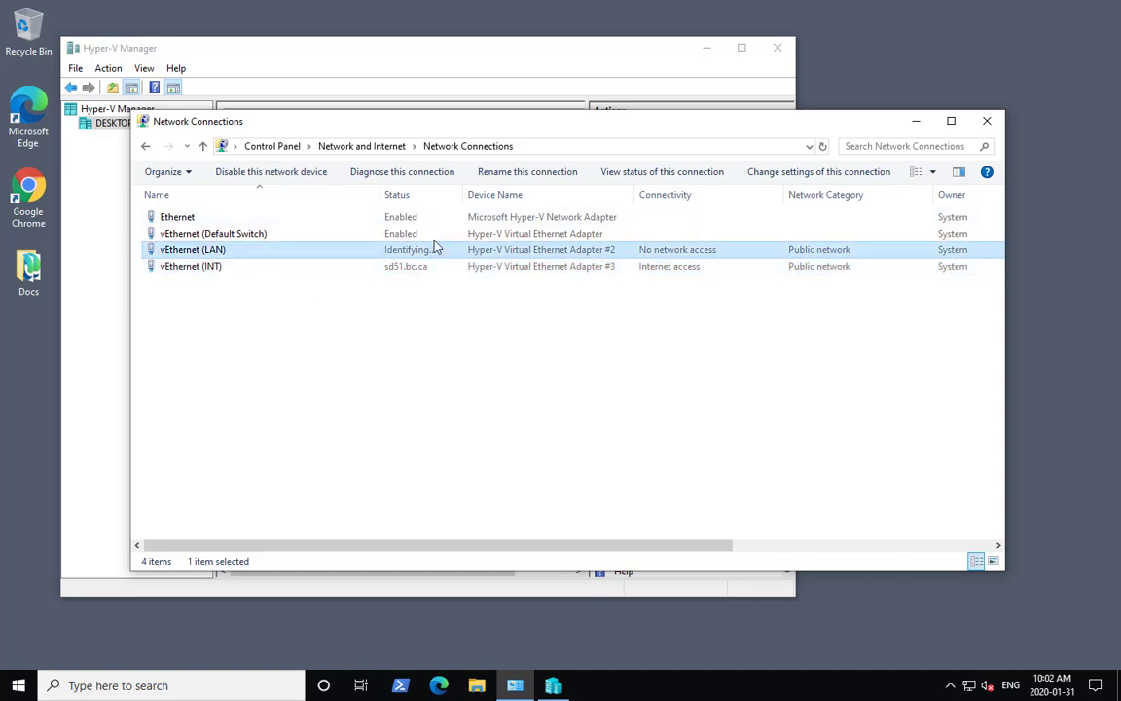
{"action": "left_click", "coordinate": [191, 220]}
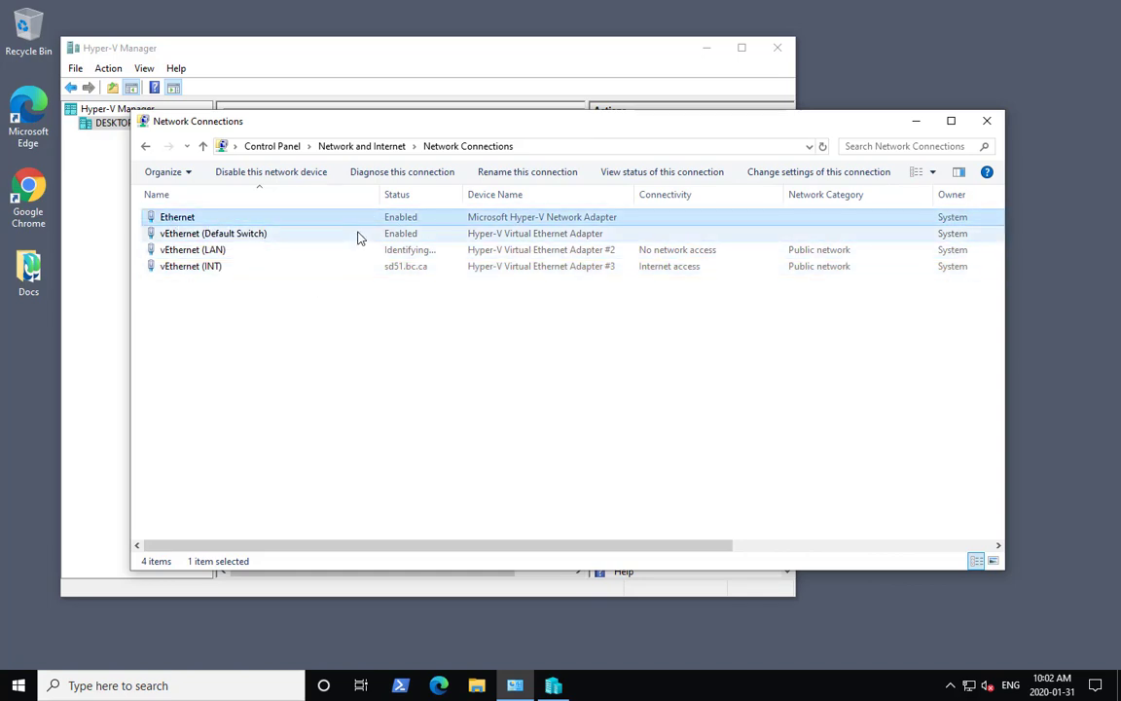
{"action": "left_click", "coordinate": [284, 268]}
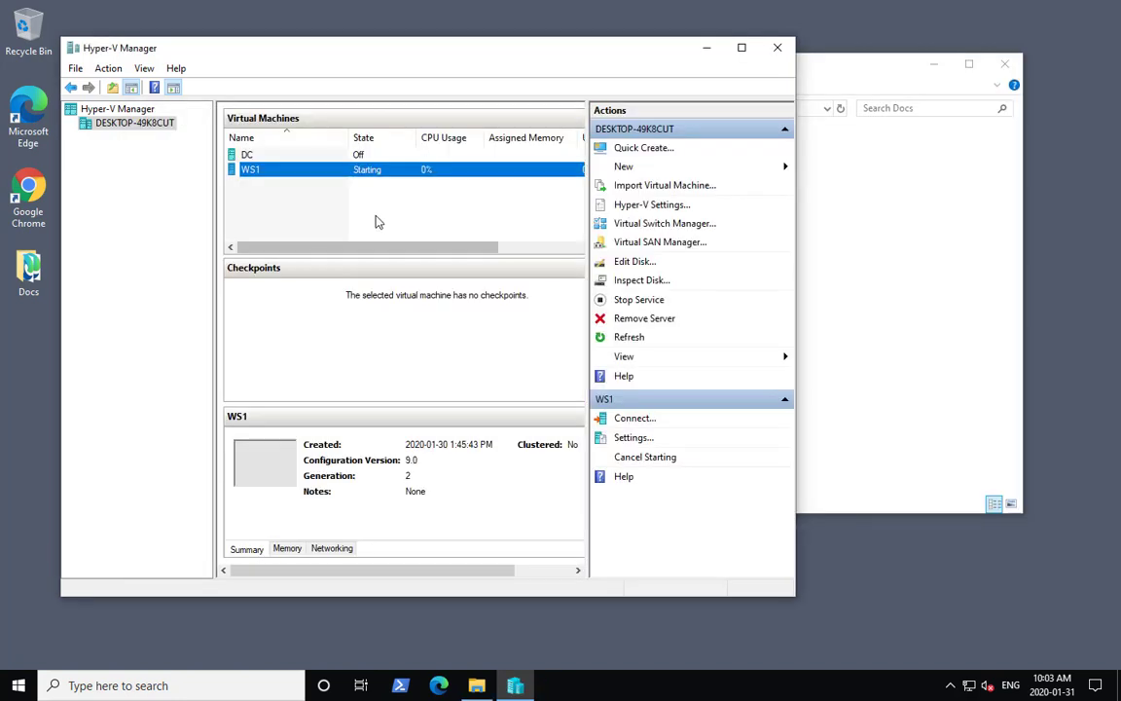
{"action": "left_click", "coordinate": [378, 218]}
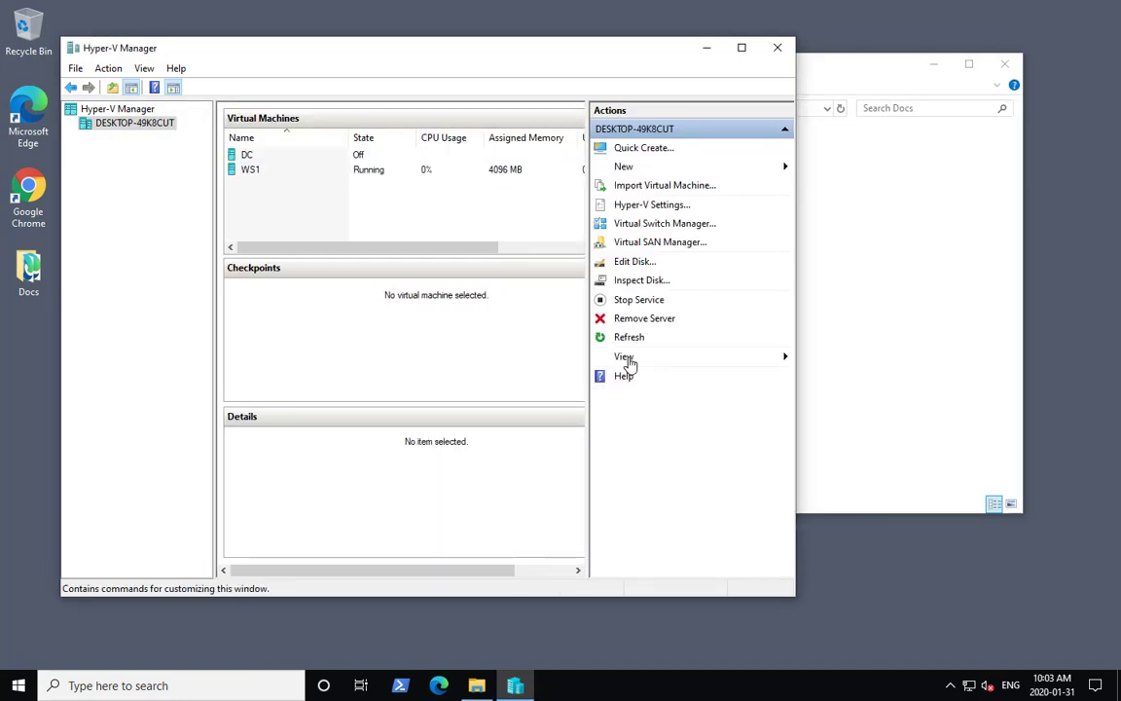
- Start the New Virtual Machine wizard and name the virtual machine Firewall
{"action": "left_click", "coordinate": [628, 168]}
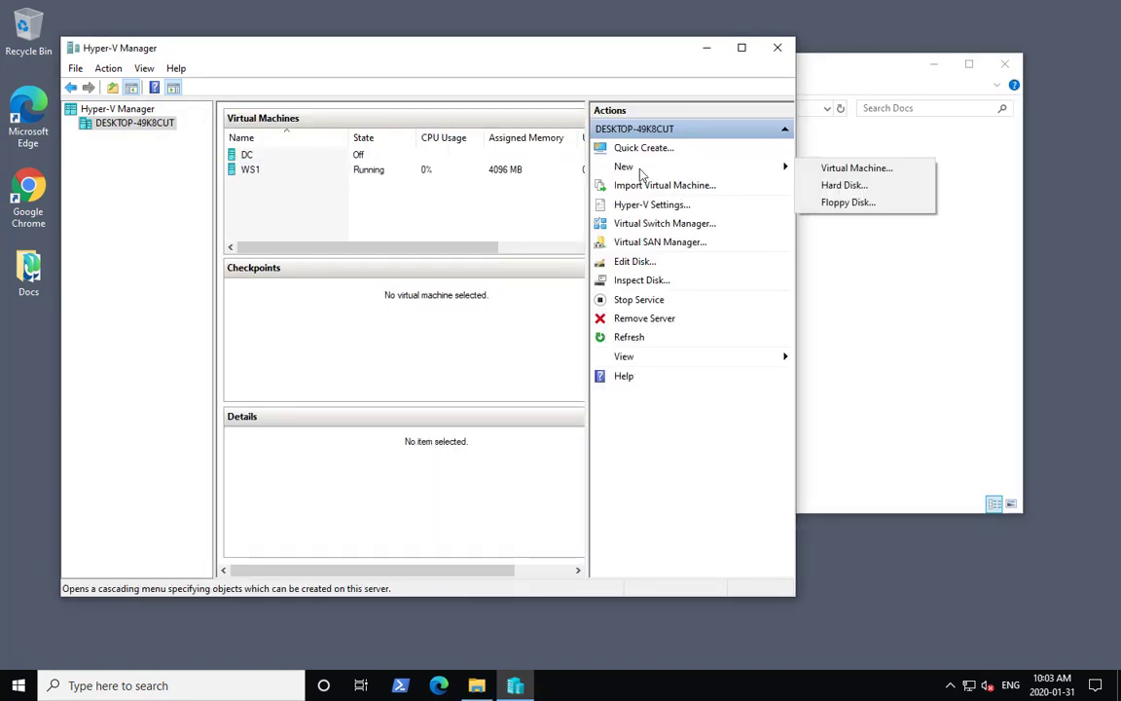
{"action": "left_click", "coordinate": [848, 170]}
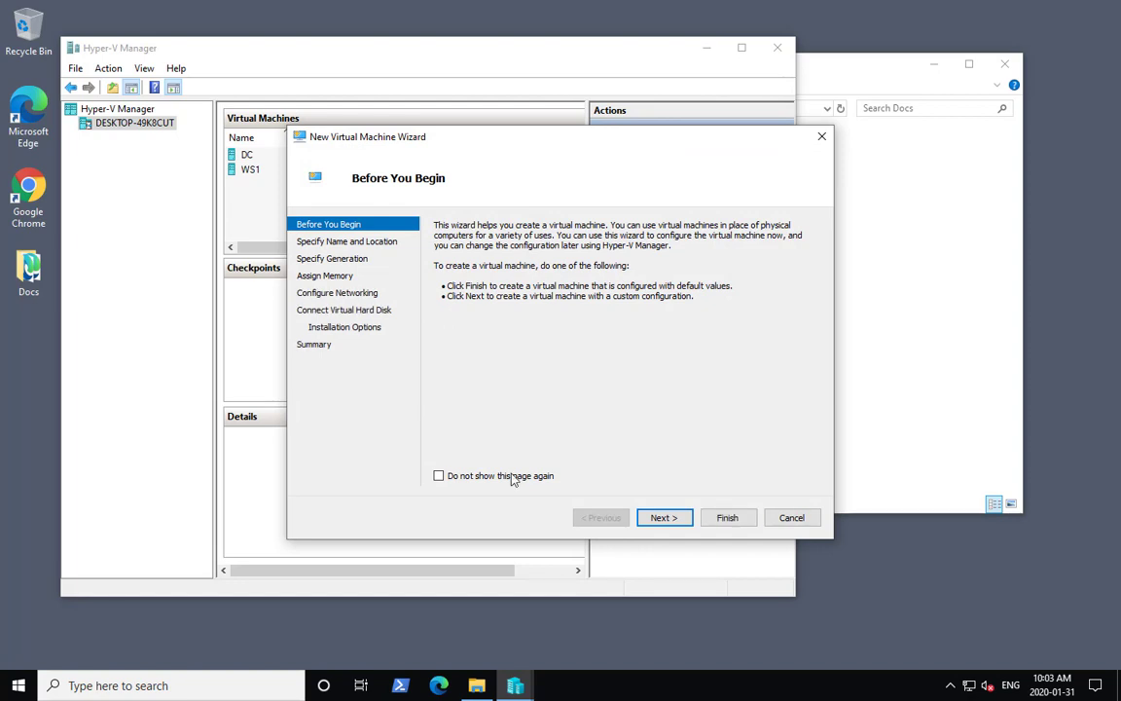
{"action": "left_click", "coordinate": [664, 518]}
{"action": "type", "text": "Firewa"}
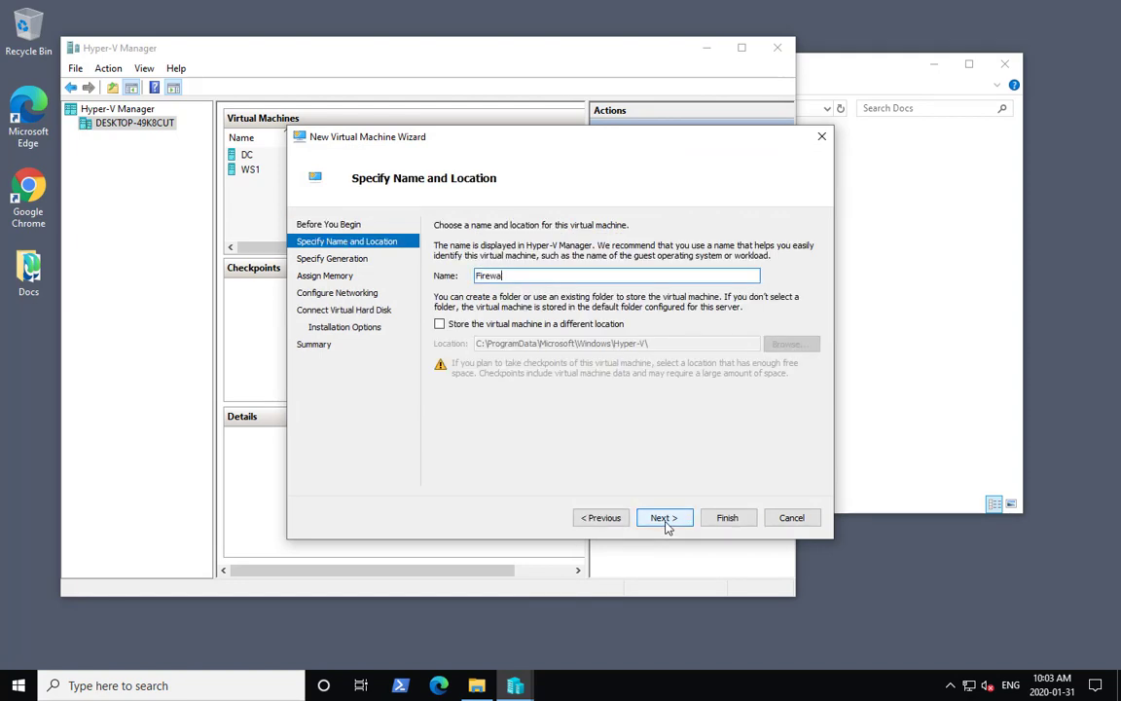
{"action": "type", "text": "ll"}
- Store the virtual machine in a different location, choosing the D:\Virtual Machines folder
{"action": "left_click", "coordinate": [439, 323]}
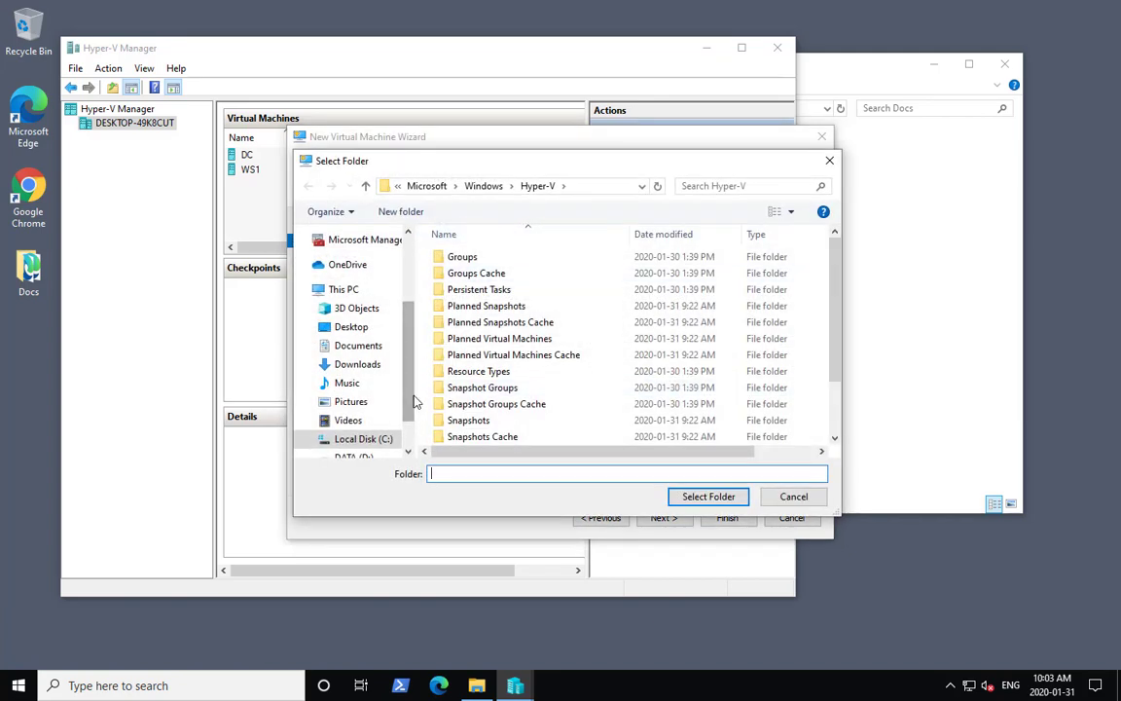
{"action": "left_click_drag", "start_coordinate": [410, 416], "coordinate": [411, 446]}
{"action": "left_click", "coordinate": [352, 408]}
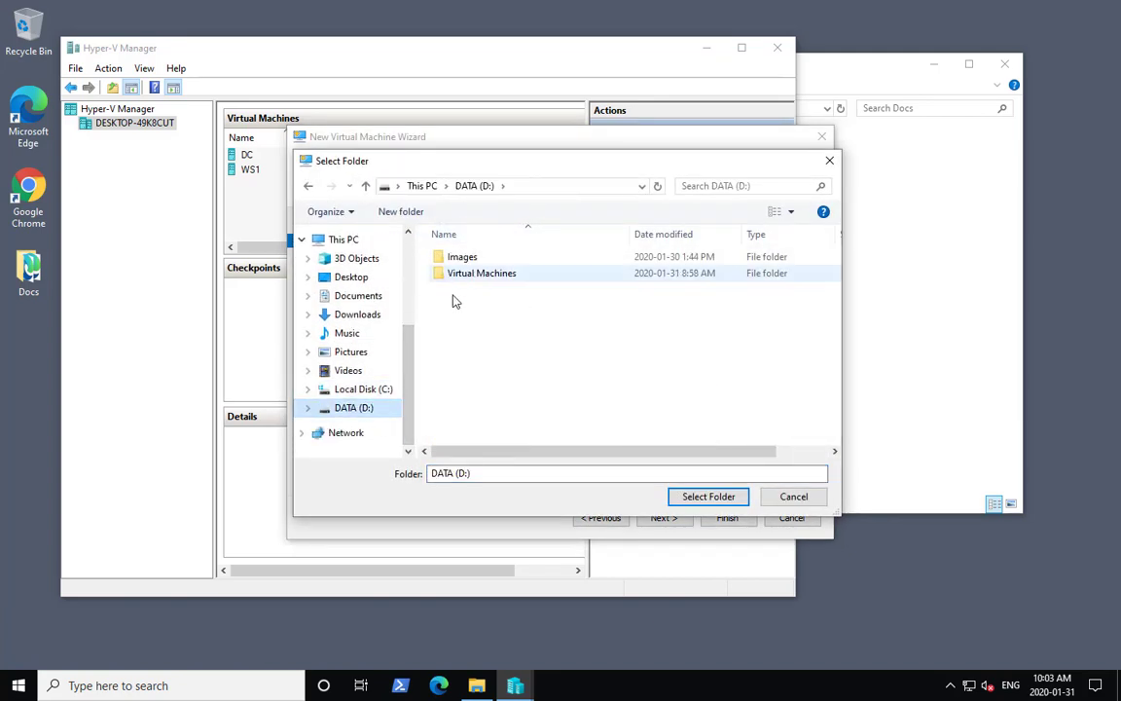
{"action": "left_click", "coordinate": [484, 273]}
{"action": "left_click", "coordinate": [711, 494]}
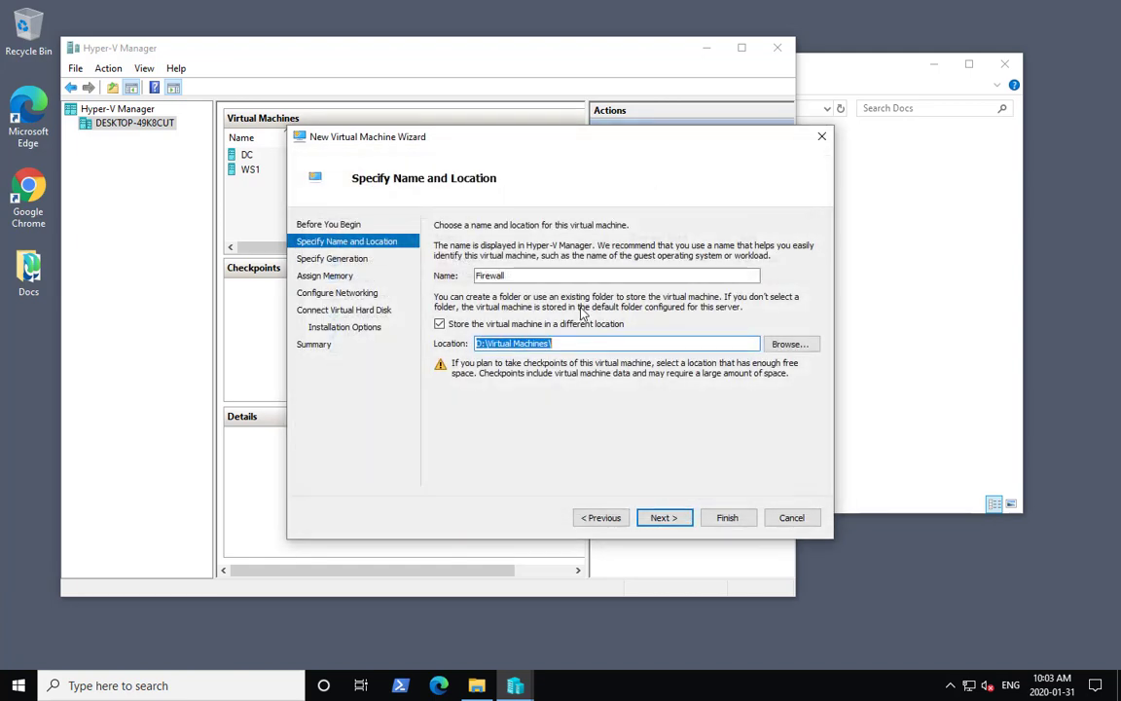
{"action": "left_click", "coordinate": [684, 523]}
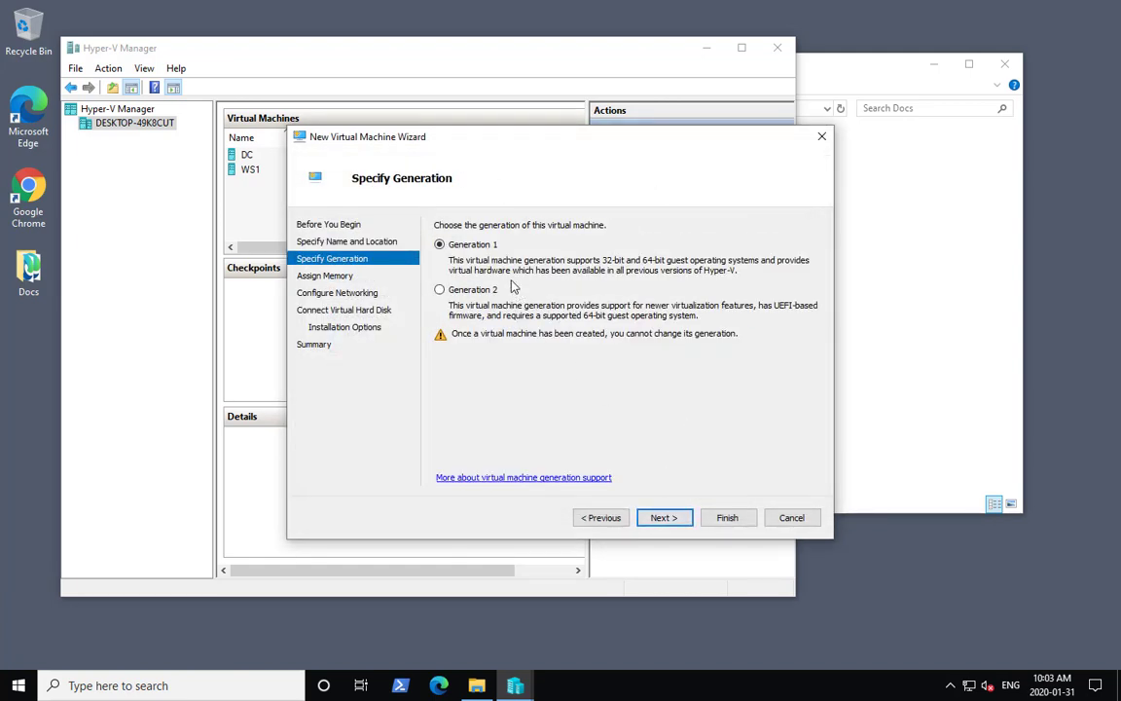
- Keep Generation 1, set startup memory to 4608 MB and turn off Dynamic Memory
{"action": "left_click", "coordinate": [669, 519]}
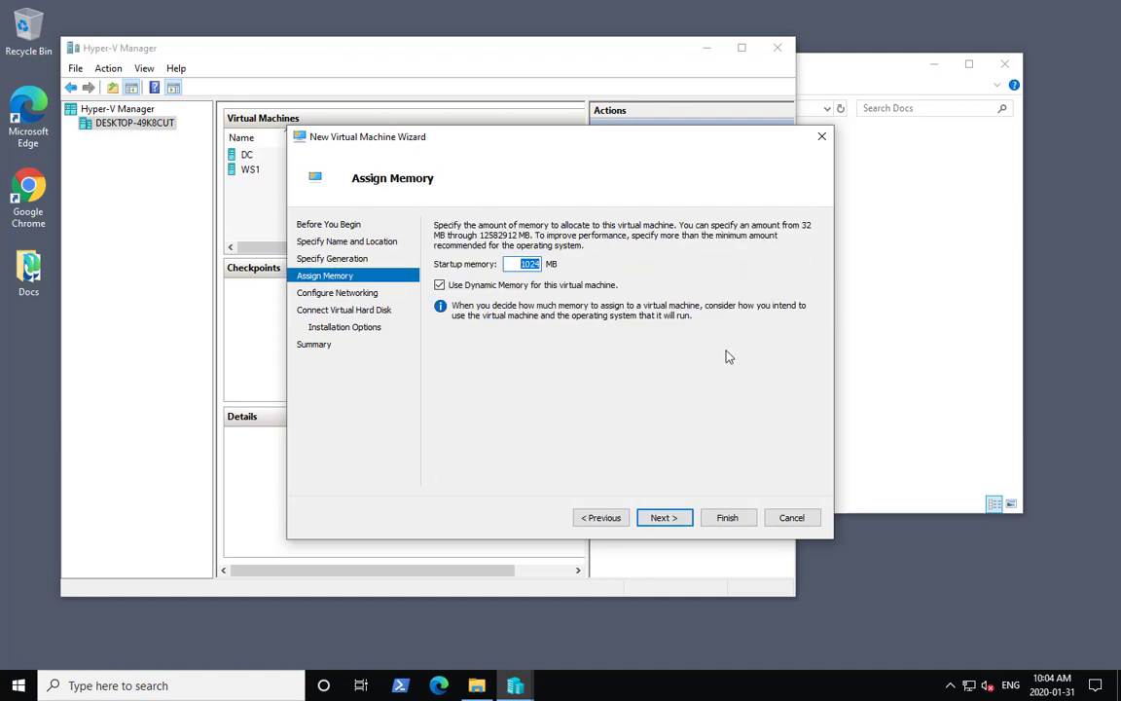
{"action": "type", "text": "4608"}
{"action": "left_click", "coordinate": [439, 285]}
{"action": "left_click", "coordinate": [671, 518]}
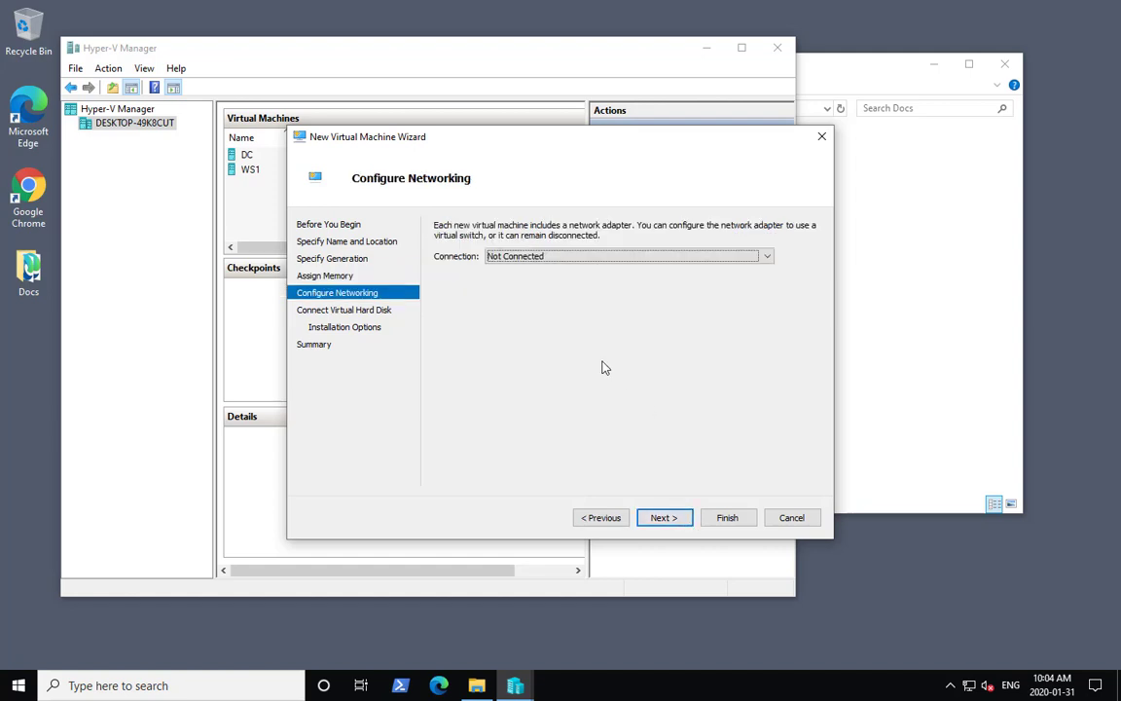
- Connect the virtual machine's network adapter to the INT switch
{"action": "left_click", "coordinate": [610, 257]}
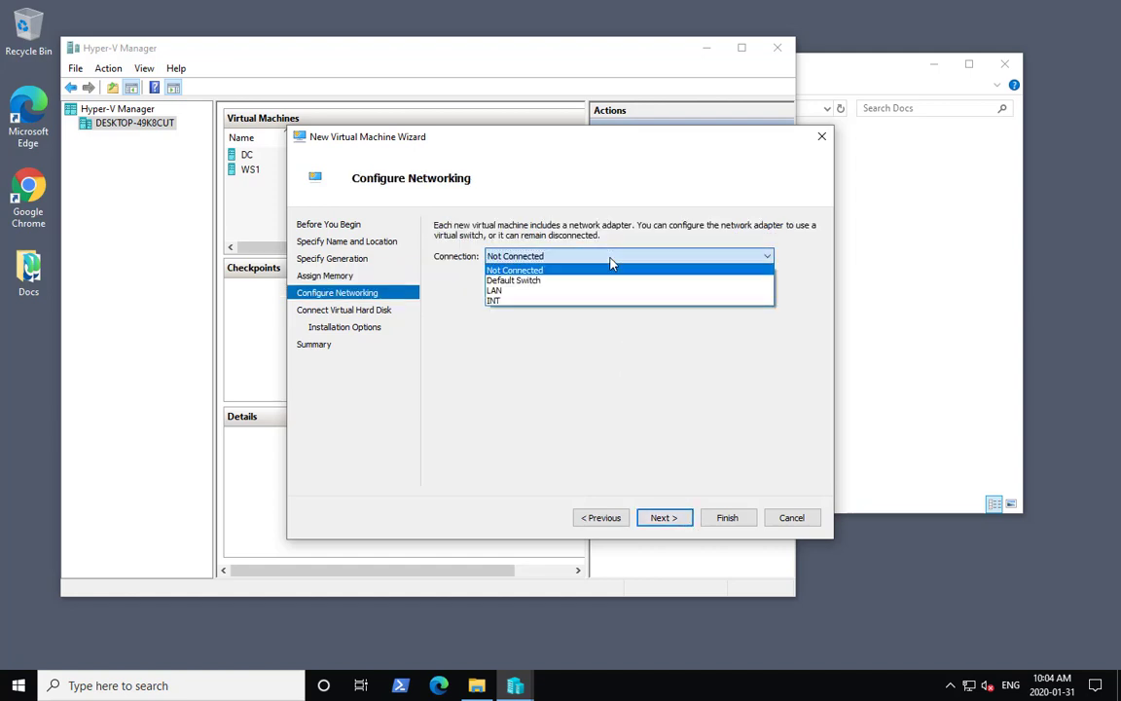
{"action": "left_click", "coordinate": [541, 301]}
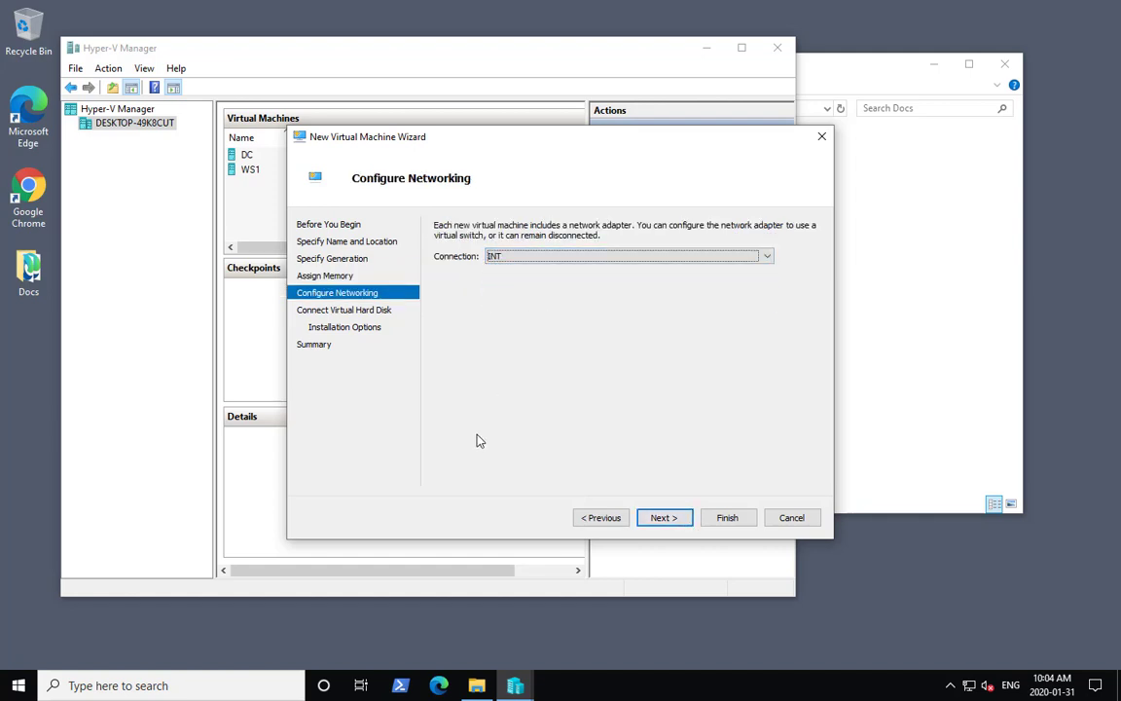
{"action": "left_click", "coordinate": [671, 520]}
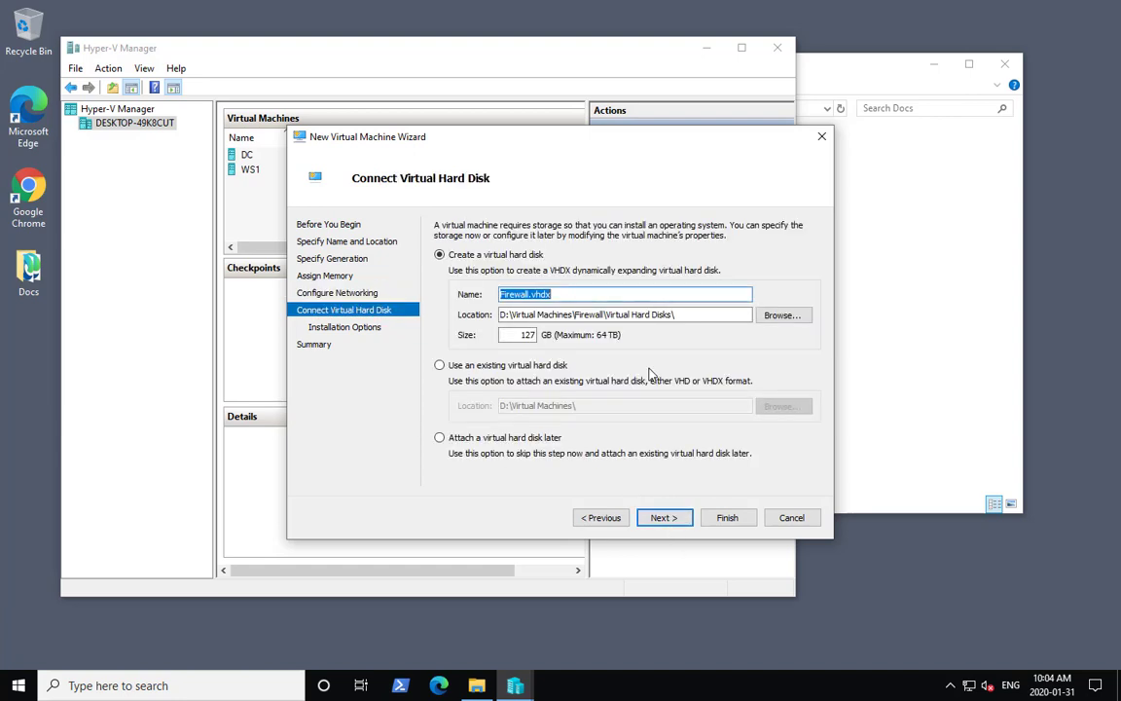
- Choose to attach a virtual hard disk later and finish creating the virtual machine
{"action": "left_click", "coordinate": [474, 439]}
{"action": "left_click", "coordinate": [661, 522]}
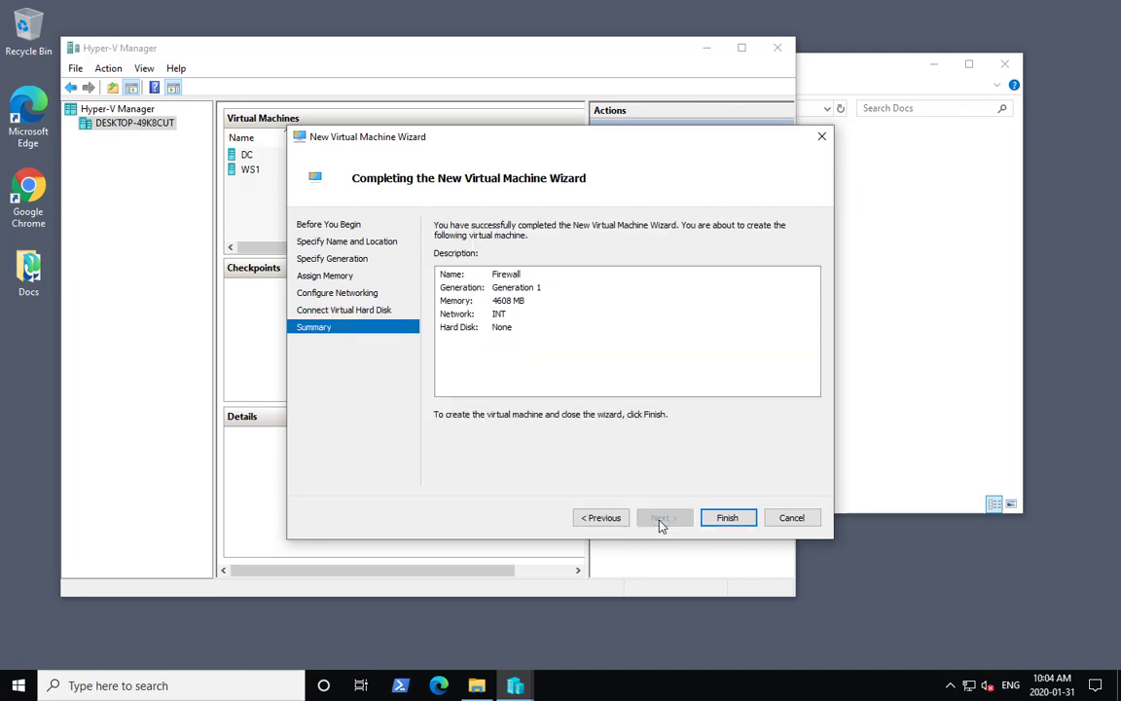
{"action": "left_click", "coordinate": [732, 527]}
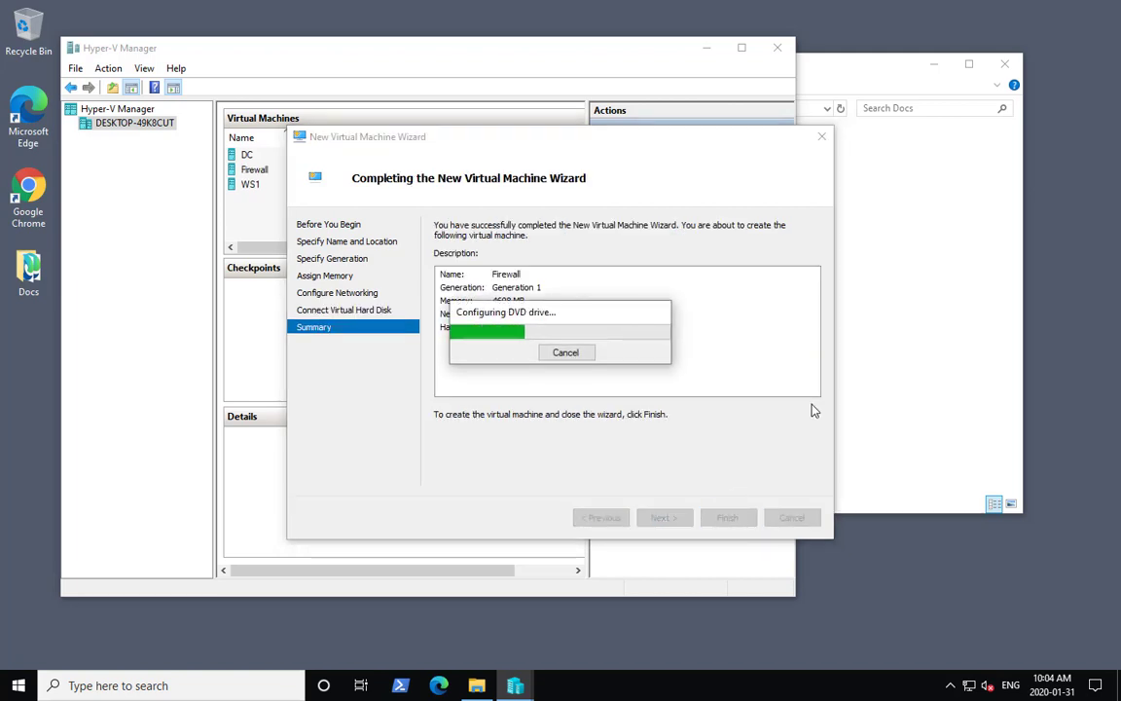
- Open a new File Explorer window
{"action": "left_click", "coordinate": [902, 421]}
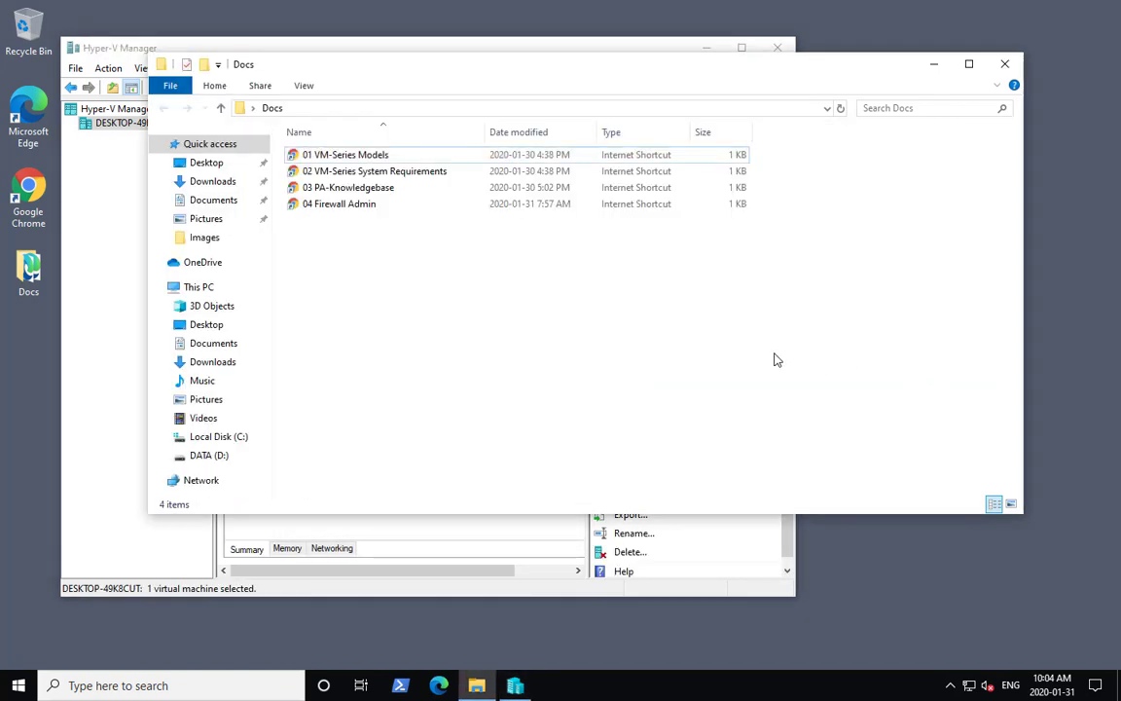
{"action": "left_click", "coordinate": [475, 688]}
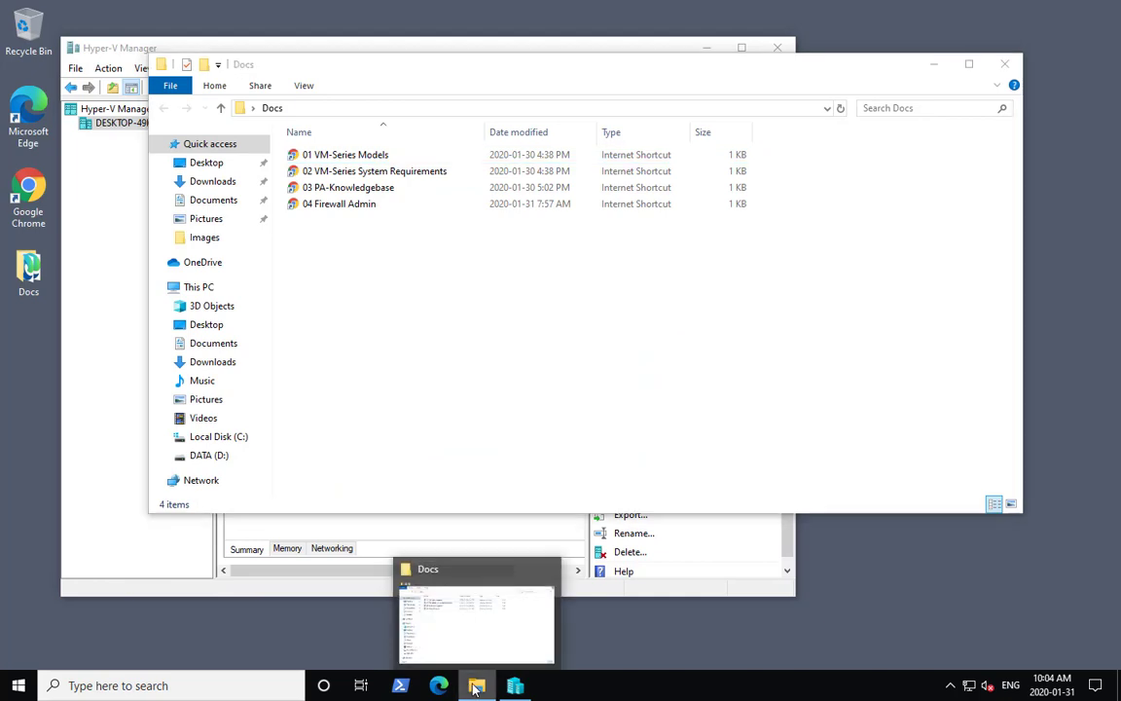
{"action": "right_click", "coordinate": [475, 688]}
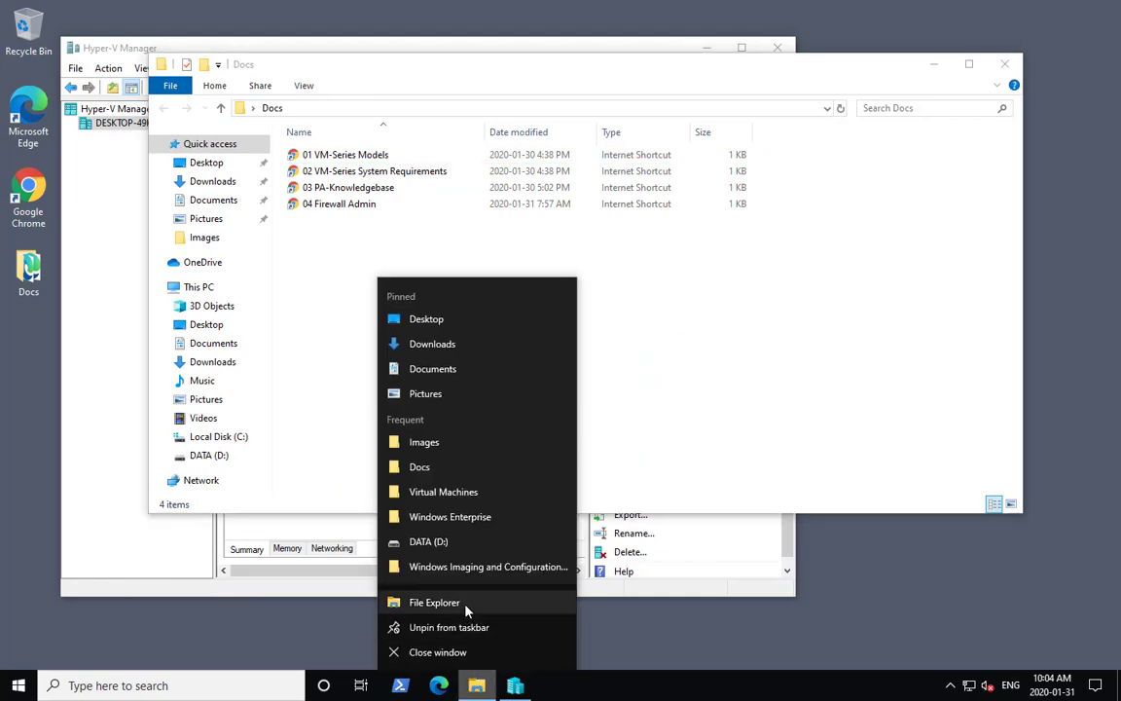
{"action": "left_click", "coordinate": [467, 604]}
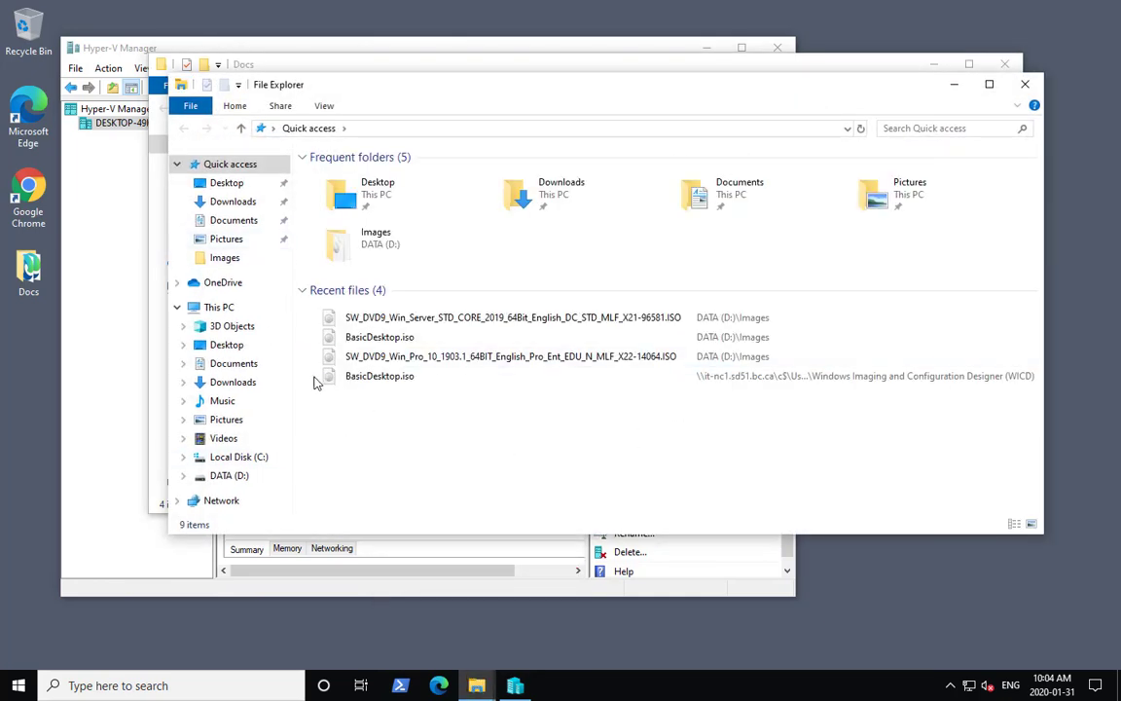
- Copy the PA-VM-HPV-8.1.0.vhdx image from the Images folder on DATA (D:)
{"action": "left_click", "coordinate": [238, 475]}
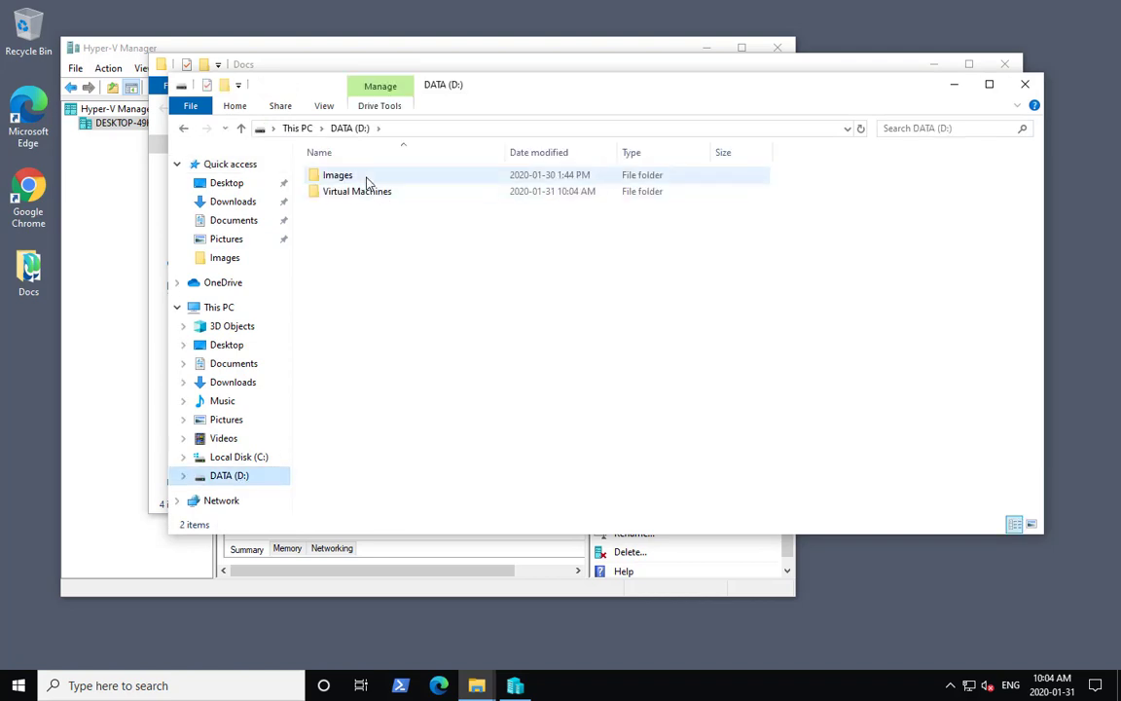
{"action": "double_click", "coordinate": [368, 181]}
{"action": "left_click", "coordinate": [336, 207]}
{"action": "right_click", "coordinate": [333, 209]}
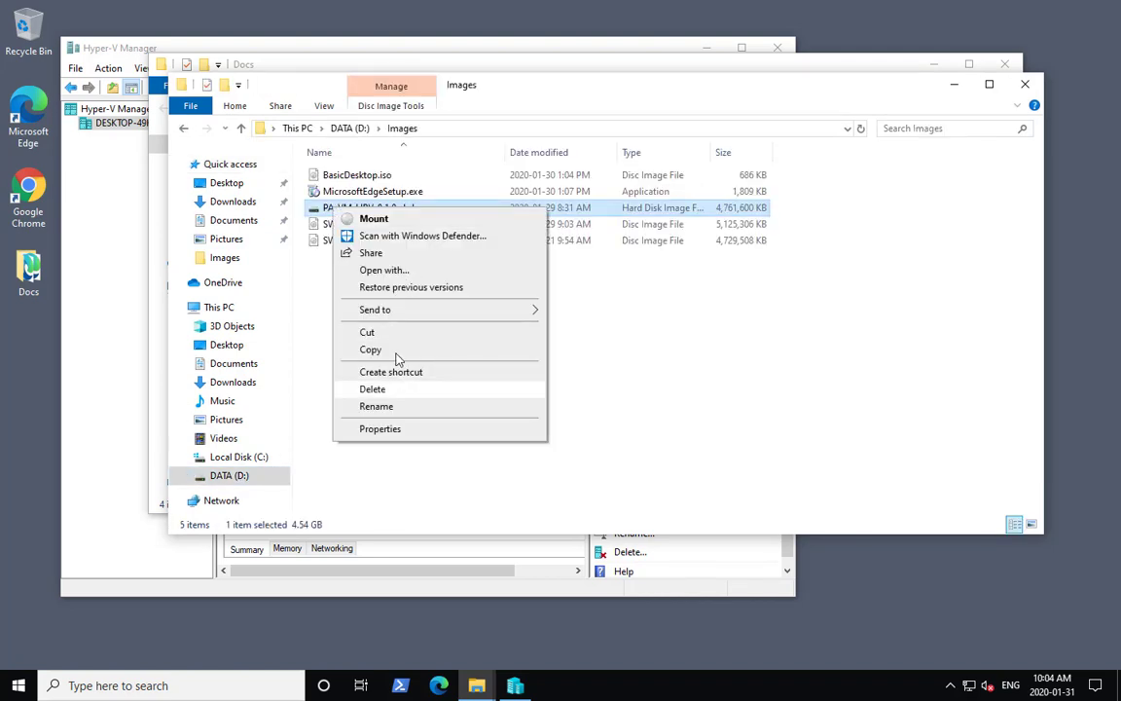
{"action": "left_click", "coordinate": [370, 349]}
- Create a folder named Disks inside D:\Virtual Machines\Firewall
{"action": "left_click", "coordinate": [262, 477]}
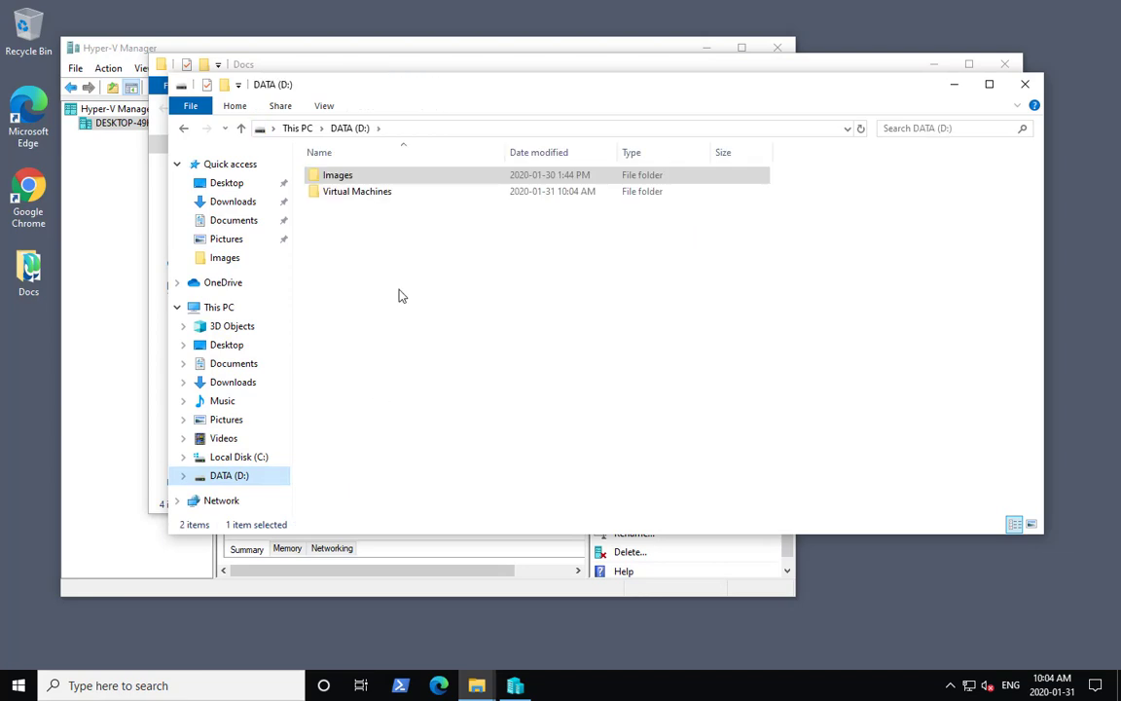
{"action": "double_click", "coordinate": [359, 193]}
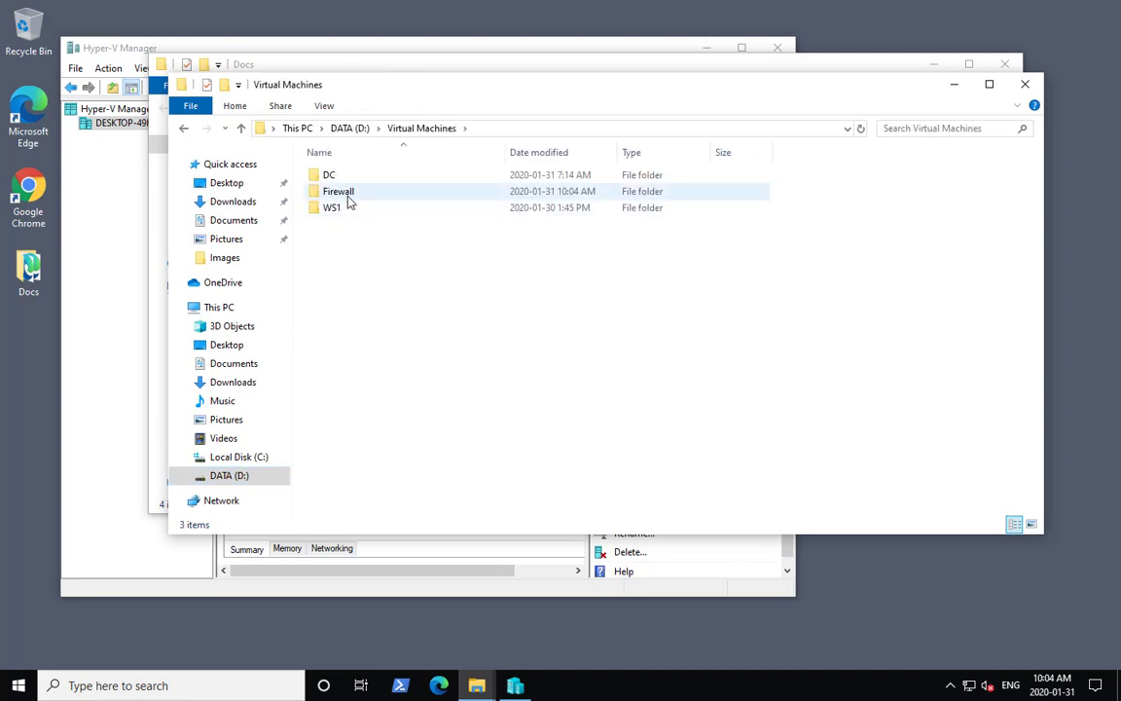
{"action": "double_click", "coordinate": [352, 200]}
{"action": "right_click", "coordinate": [337, 284]}
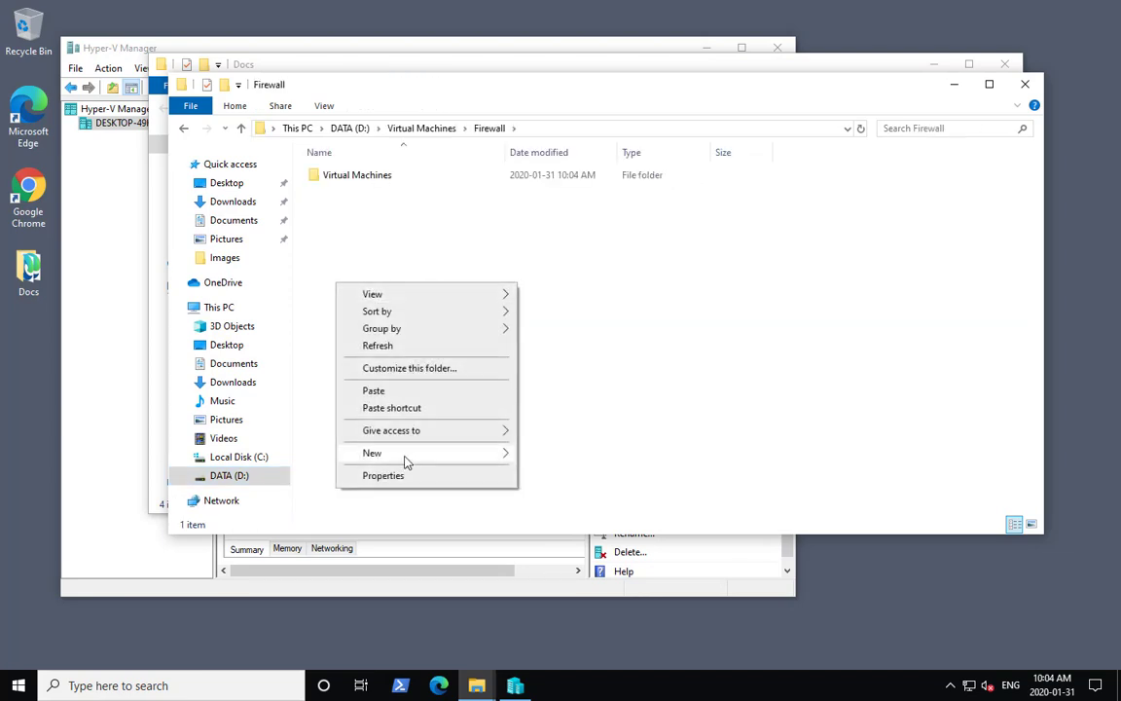
{"action": "mouse_move", "coordinate": [419, 453]}
{"action": "left_click", "coordinate": [567, 454]}
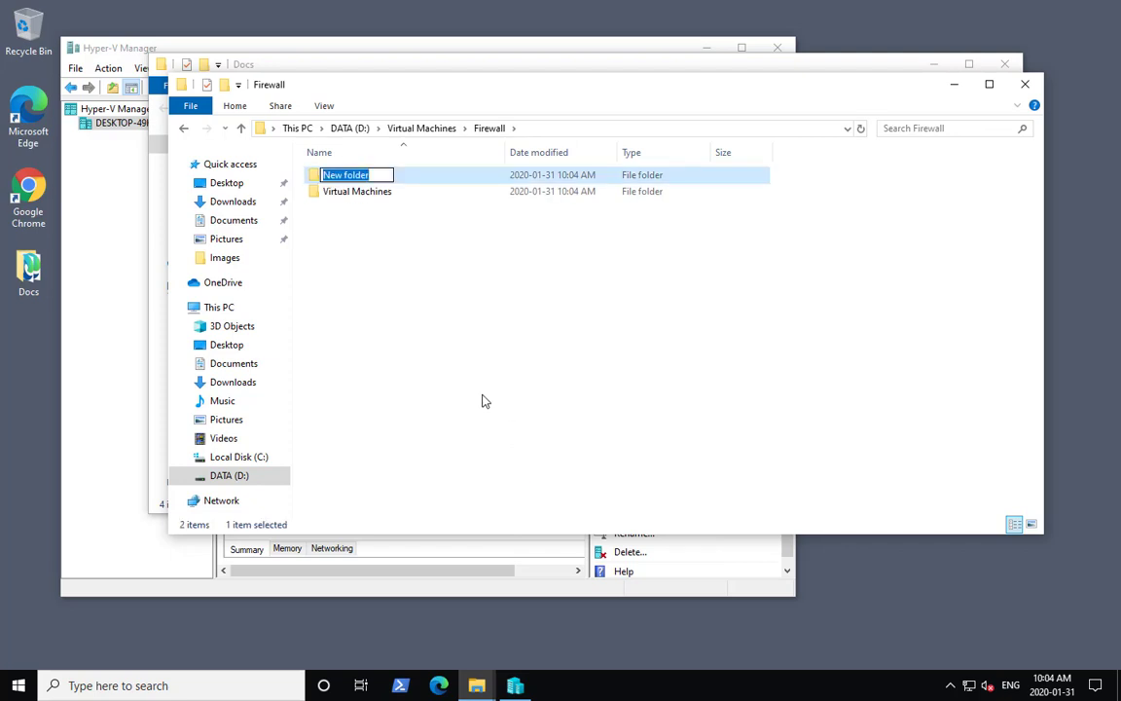
{"action": "type", "text": "Disks"}
{"action": "key", "text": "Return"}
- Paste the copied VHDX image into the Disks folder
{"action": "double_click", "coordinate": [358, 176]}
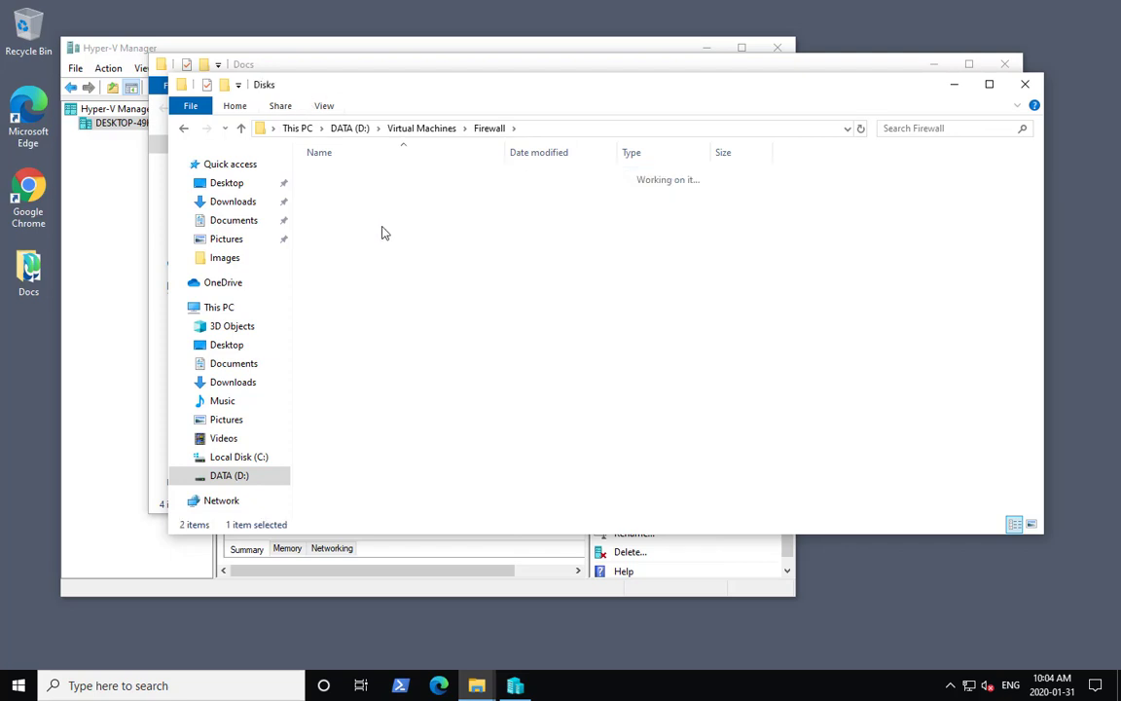
{"action": "right_click", "coordinate": [346, 225]}
{"action": "left_click", "coordinate": [405, 330]}
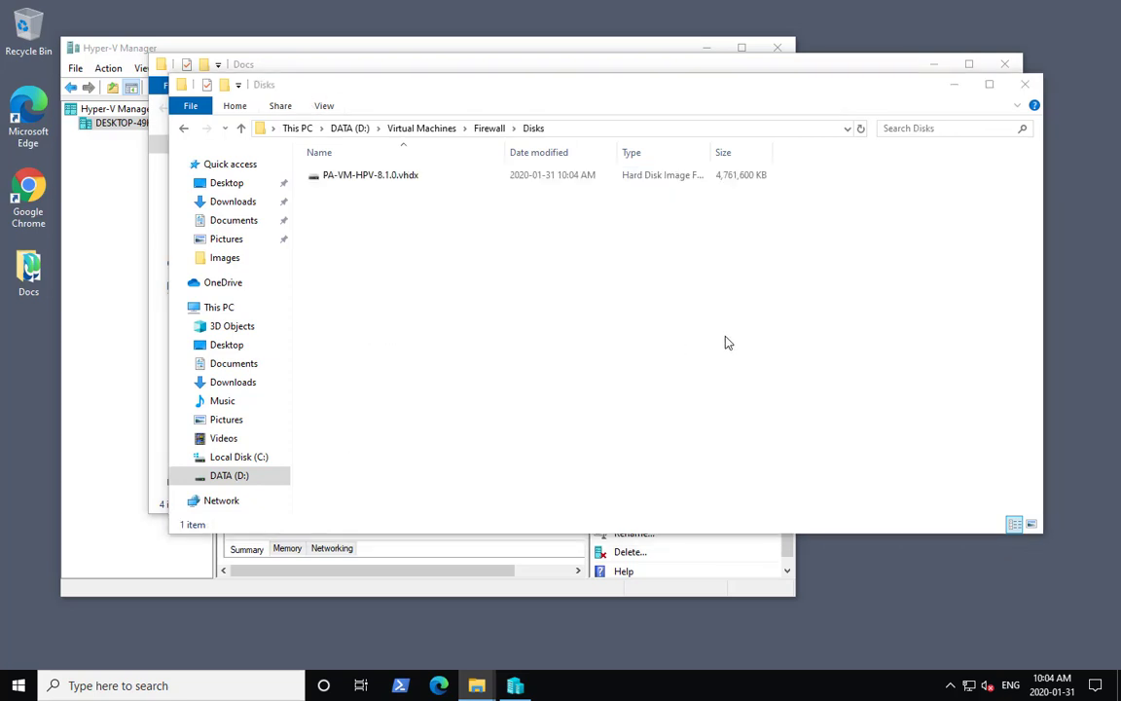
- Open the Firewall VM's settings and set the number of virtual processors to 2
{"action": "left_click", "coordinate": [391, 41]}
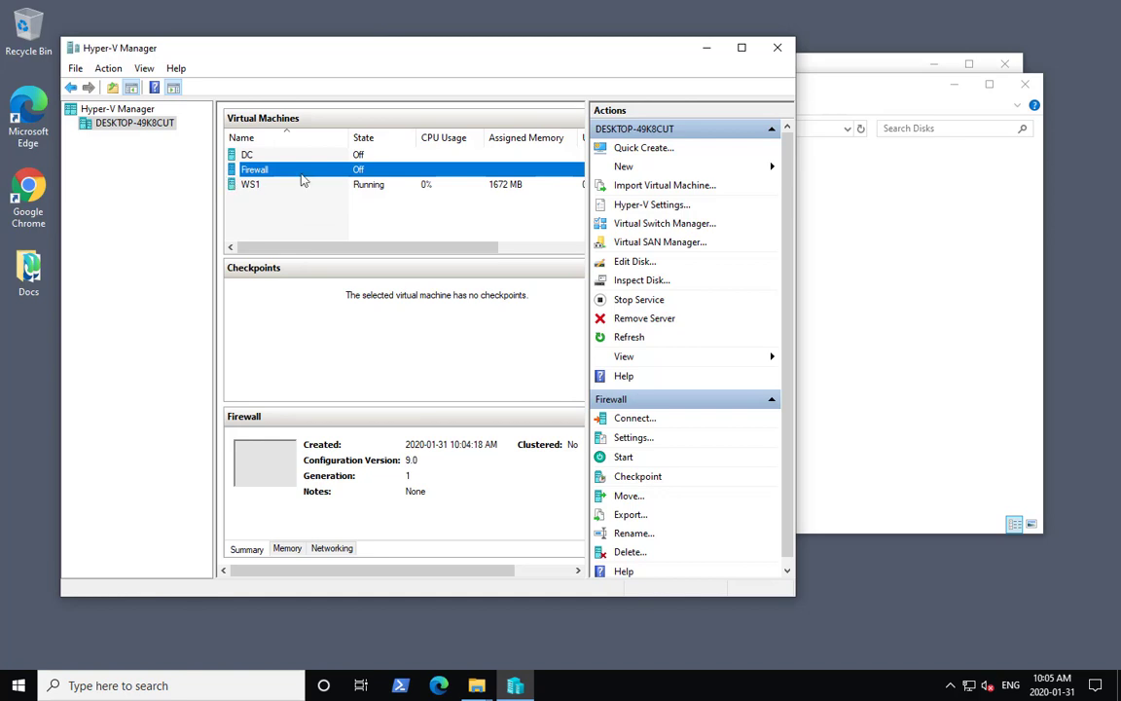
{"action": "left_click", "coordinate": [635, 438]}
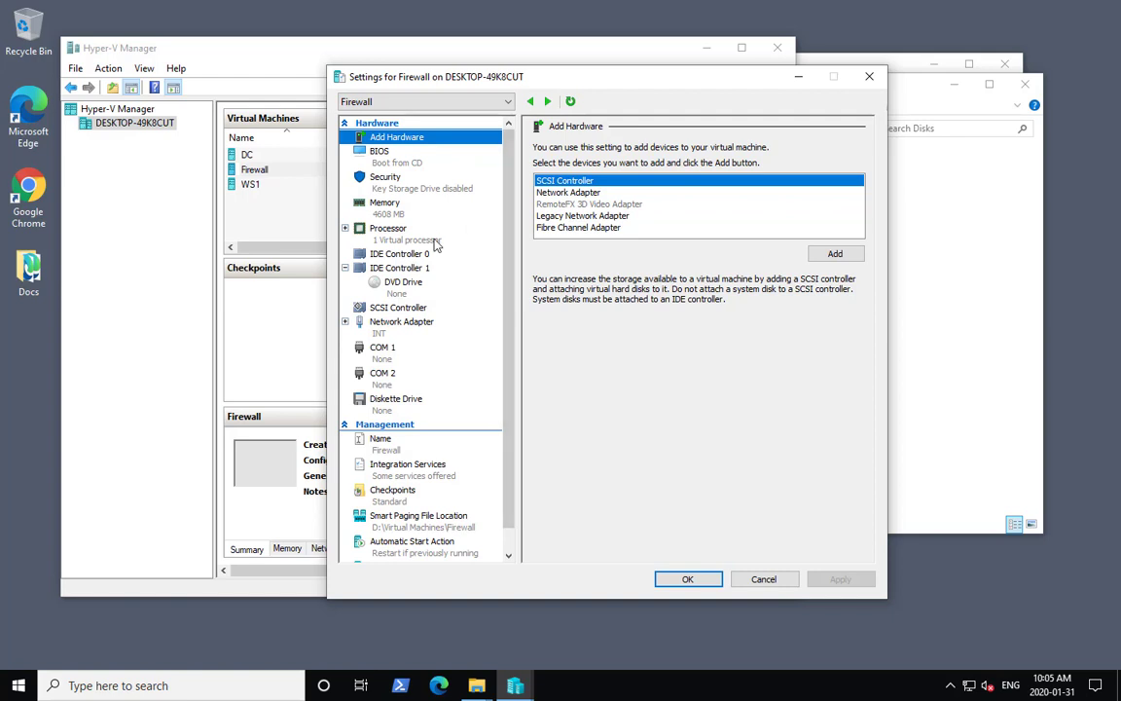
{"action": "left_click", "coordinate": [387, 228]}
{"action": "type", "text": "2"}
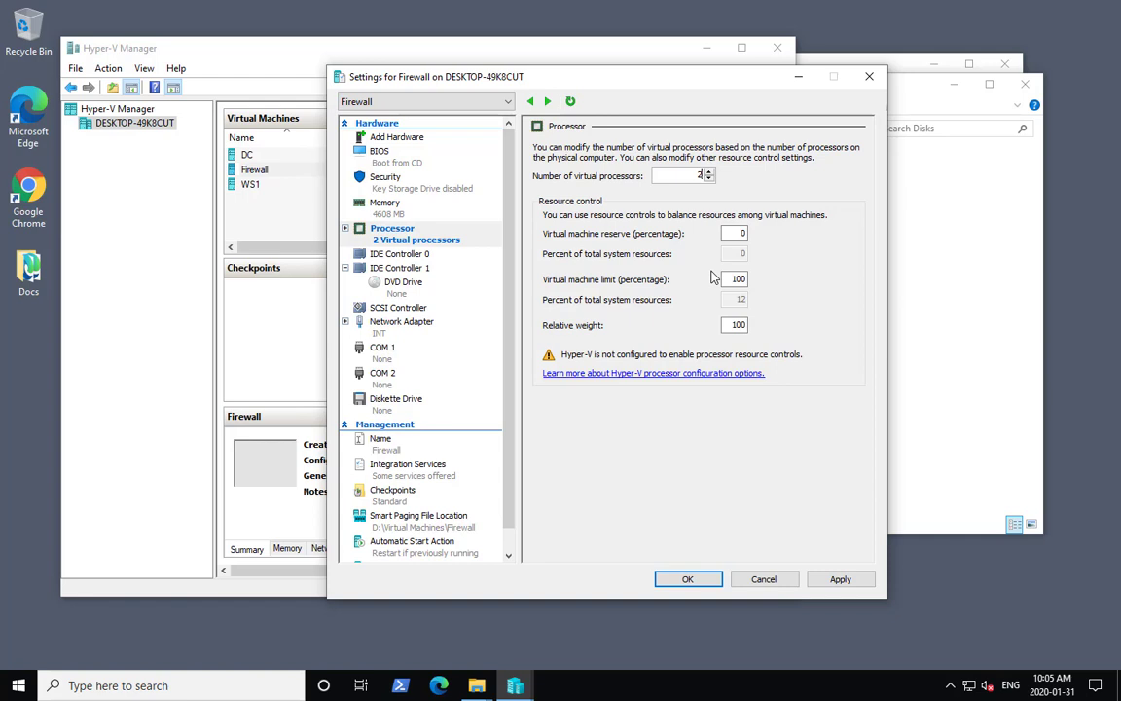
- Add a hard drive to IDE Controller 0 using D:\Virtual Machines\Firewall\Disks\PA-VM-HPV-8.1.0.vhdx
{"action": "left_click", "coordinate": [394, 253]}
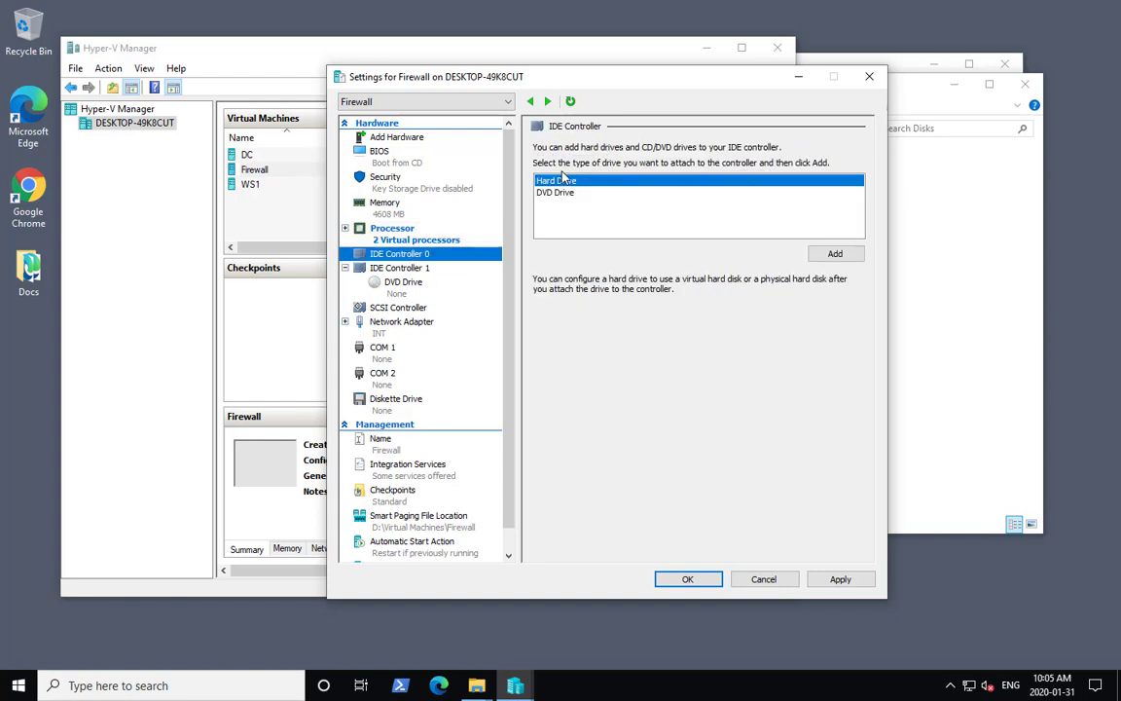
{"action": "left_click", "coordinate": [833, 253]}
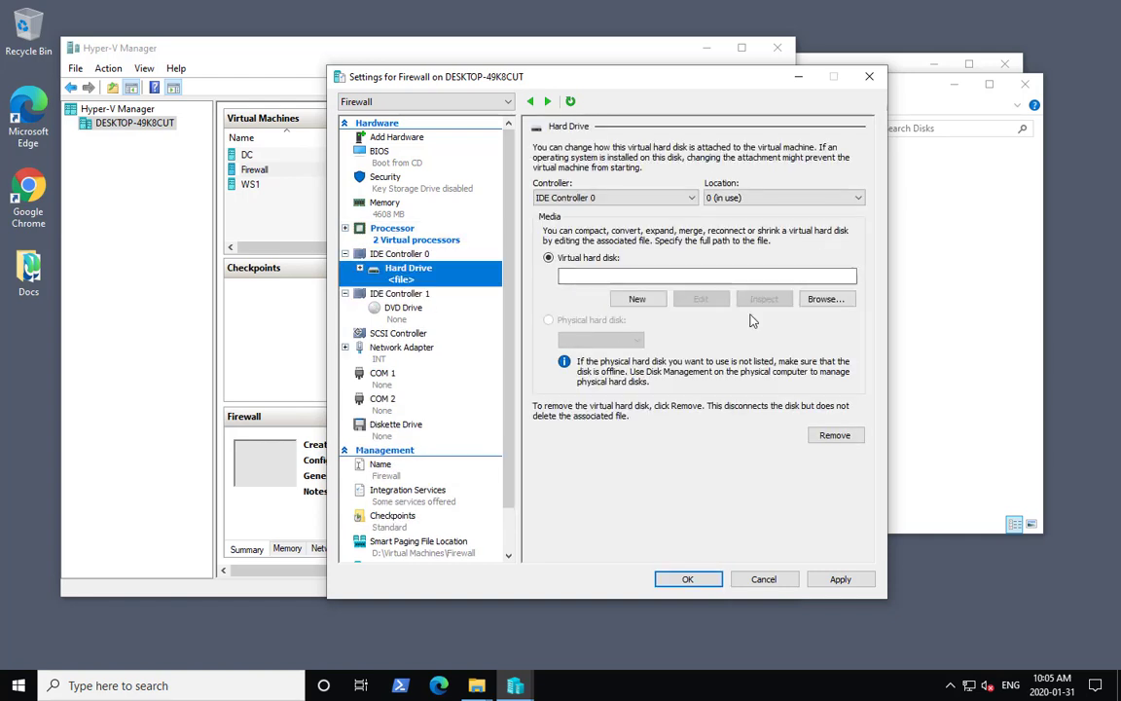
{"action": "left_click", "coordinate": [820, 301]}
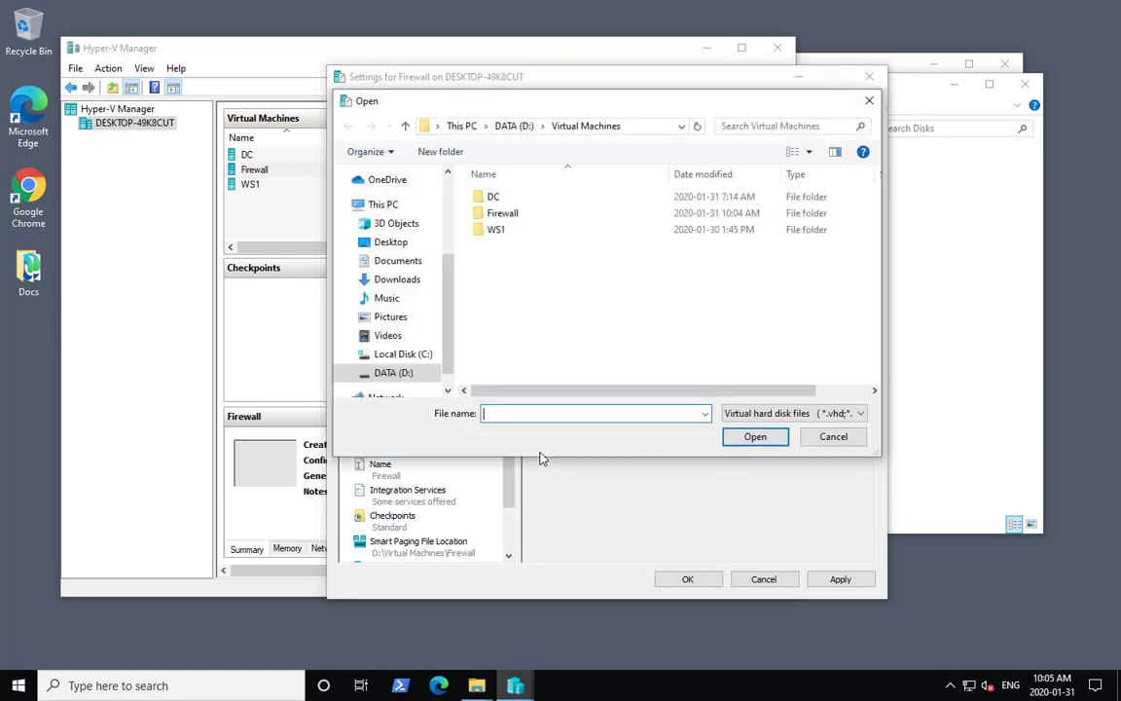
{"action": "double_click", "coordinate": [521, 214]}
{"action": "double_click", "coordinate": [501, 197]}
{"action": "left_click", "coordinate": [533, 197]}
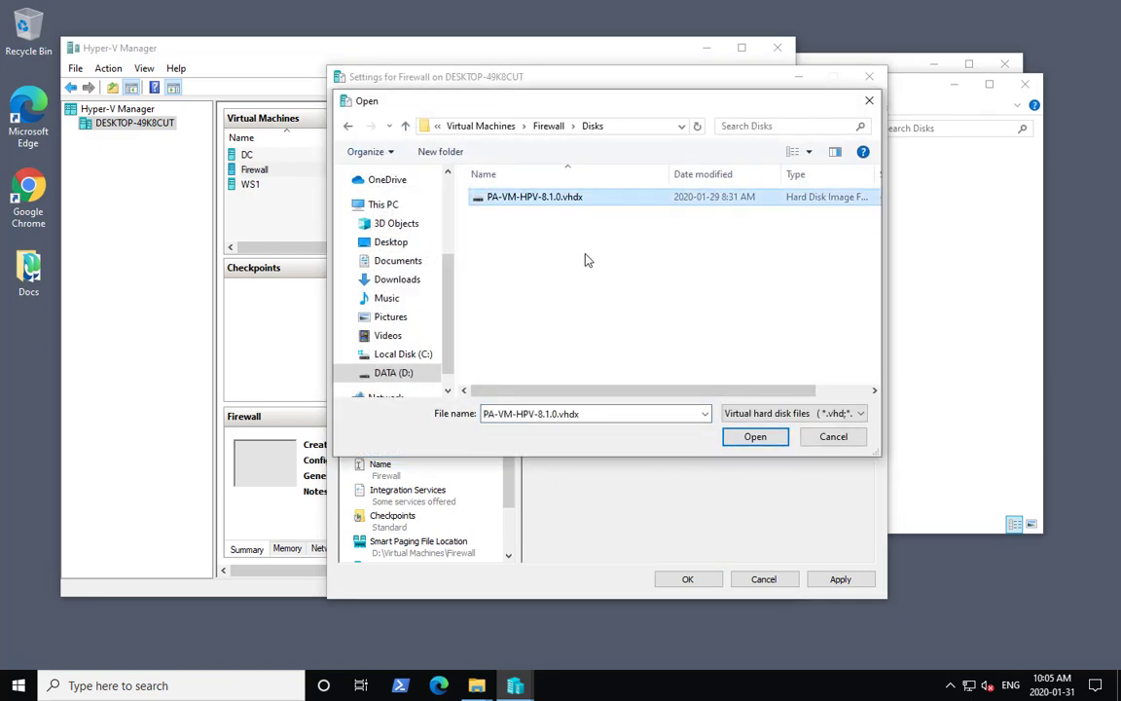
{"action": "left_click", "coordinate": [756, 437]}
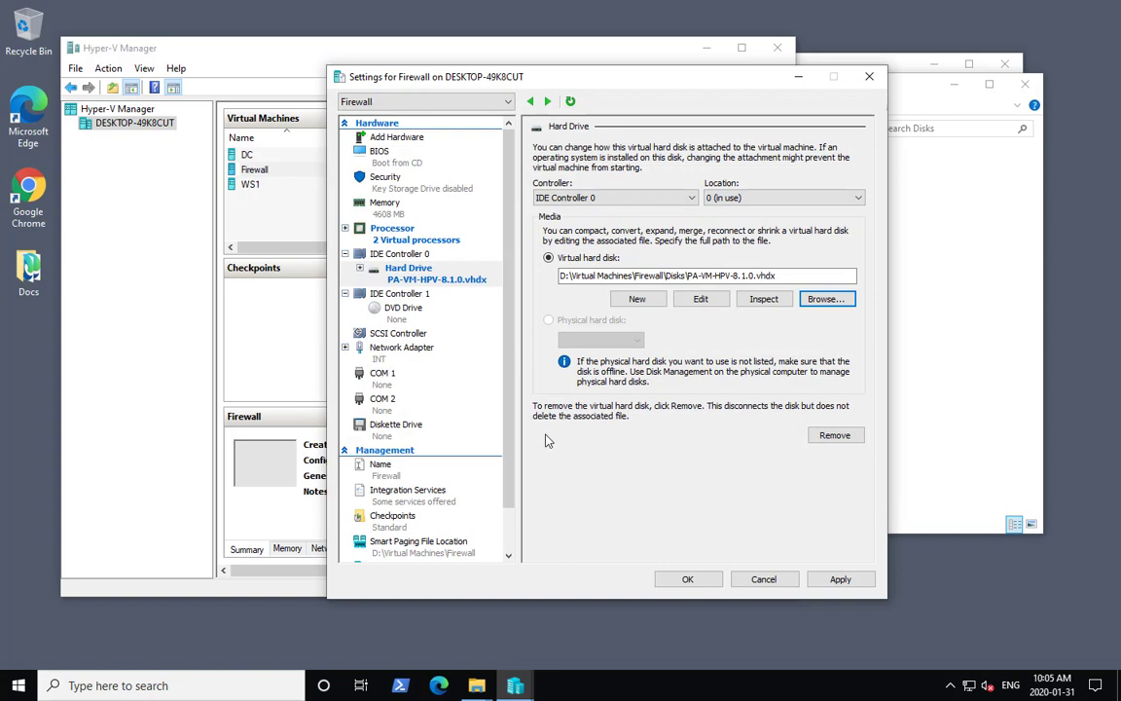
- Add seven more network adapters to the Firewall VM's hardware
{"action": "left_click", "coordinate": [421, 356]}
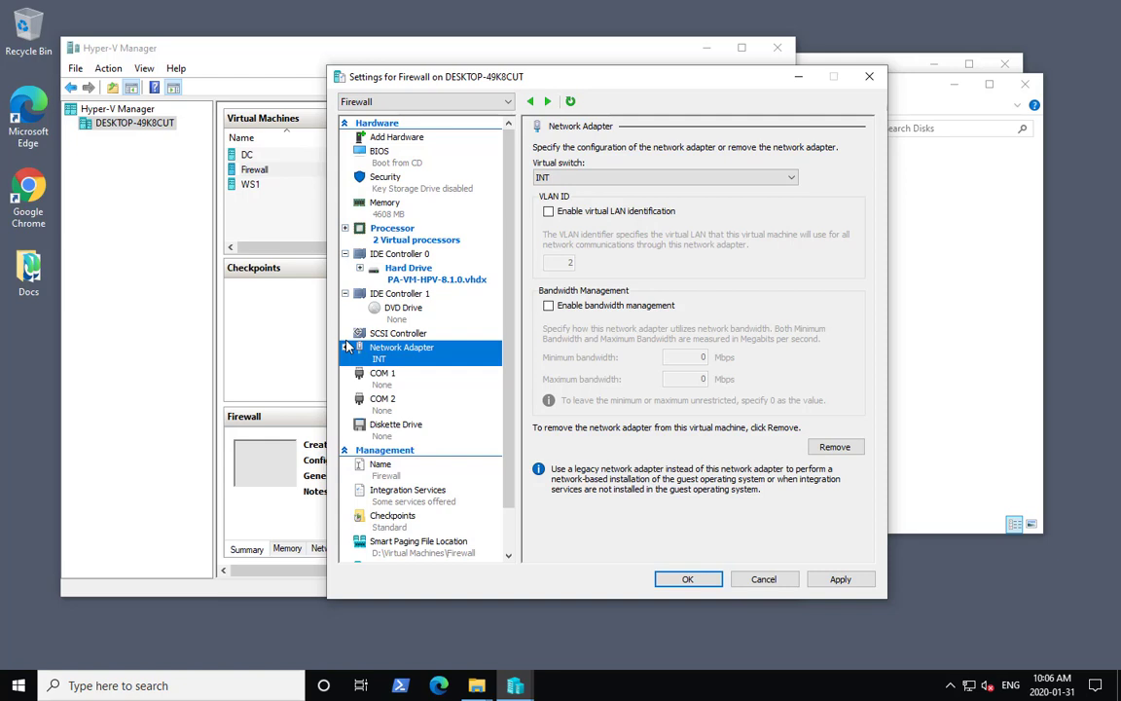
{"action": "left_click", "coordinate": [417, 139]}
{"action": "left_click", "coordinate": [571, 193]}
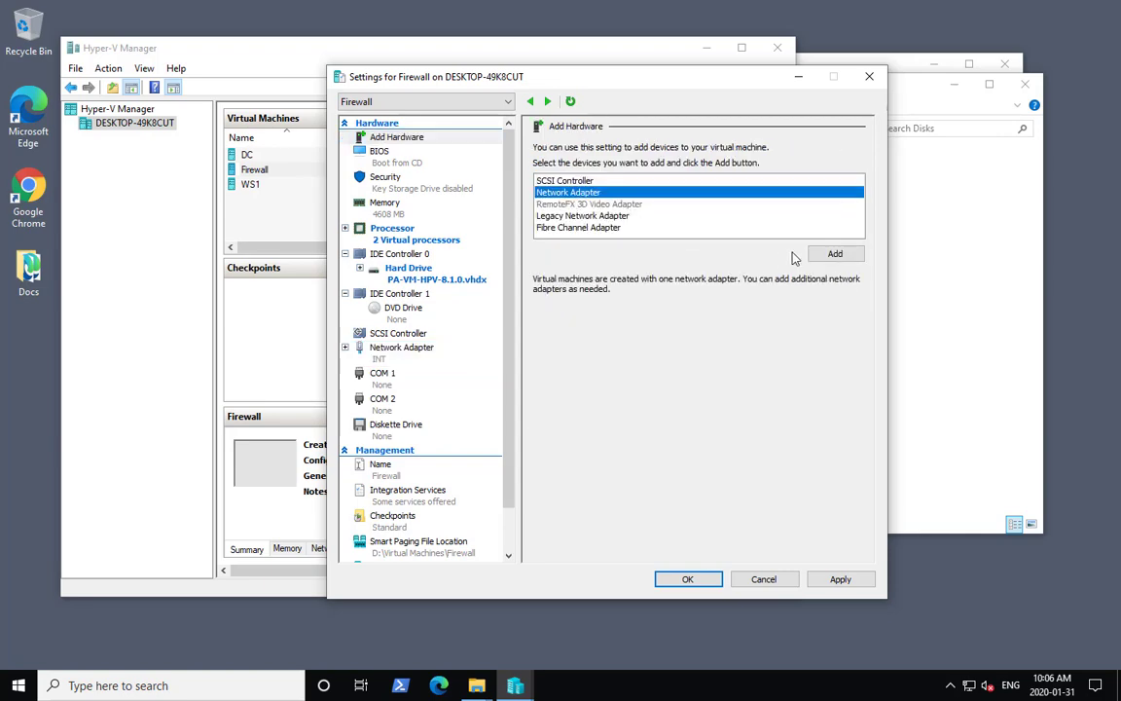
{"action": "left_click", "coordinate": [829, 253]}
{"action": "left_click", "coordinate": [385, 139]}
{"action": "left_click", "coordinate": [842, 258]}
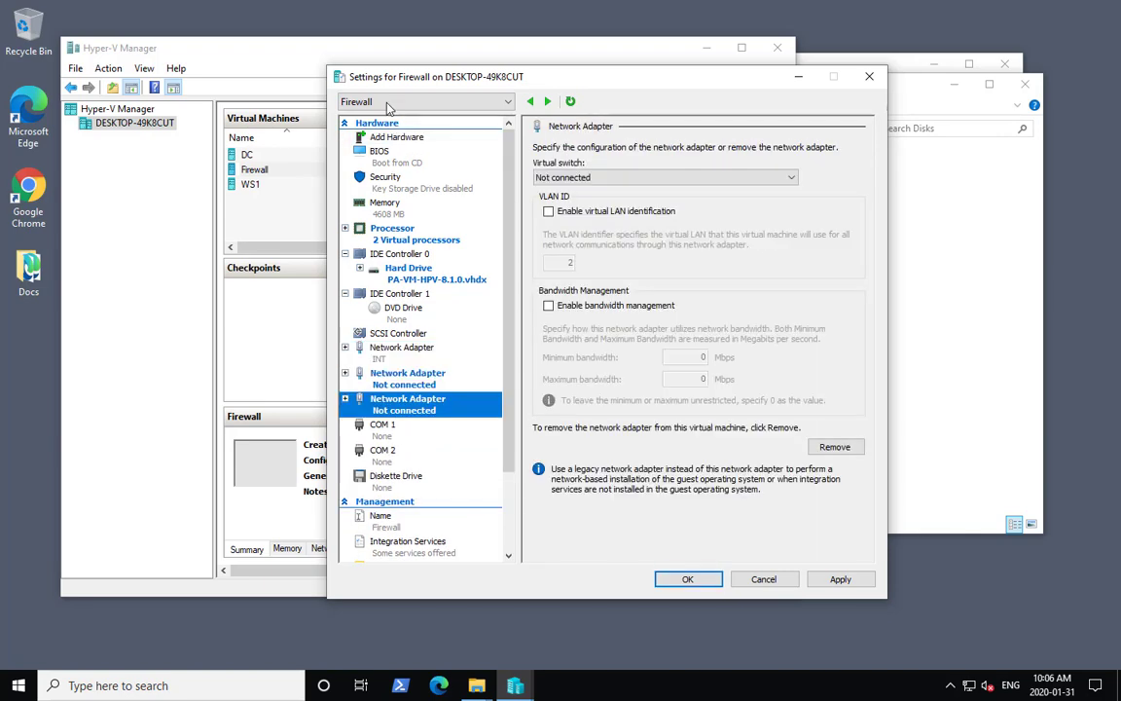
{"action": "left_click", "coordinate": [397, 138]}
{"action": "left_click", "coordinate": [835, 254]}
{"action": "left_click", "coordinate": [399, 137]}
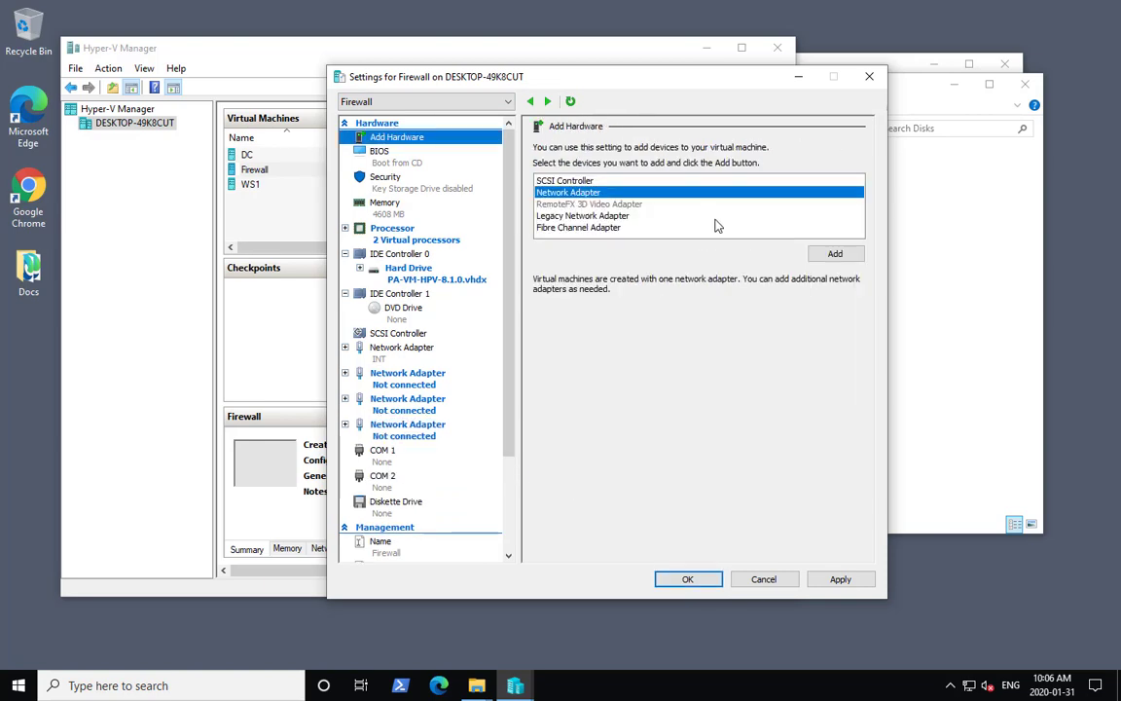
{"action": "left_click", "coordinate": [839, 254]}
{"action": "left_click", "coordinate": [399, 137]}
{"action": "left_click", "coordinate": [835, 254]}
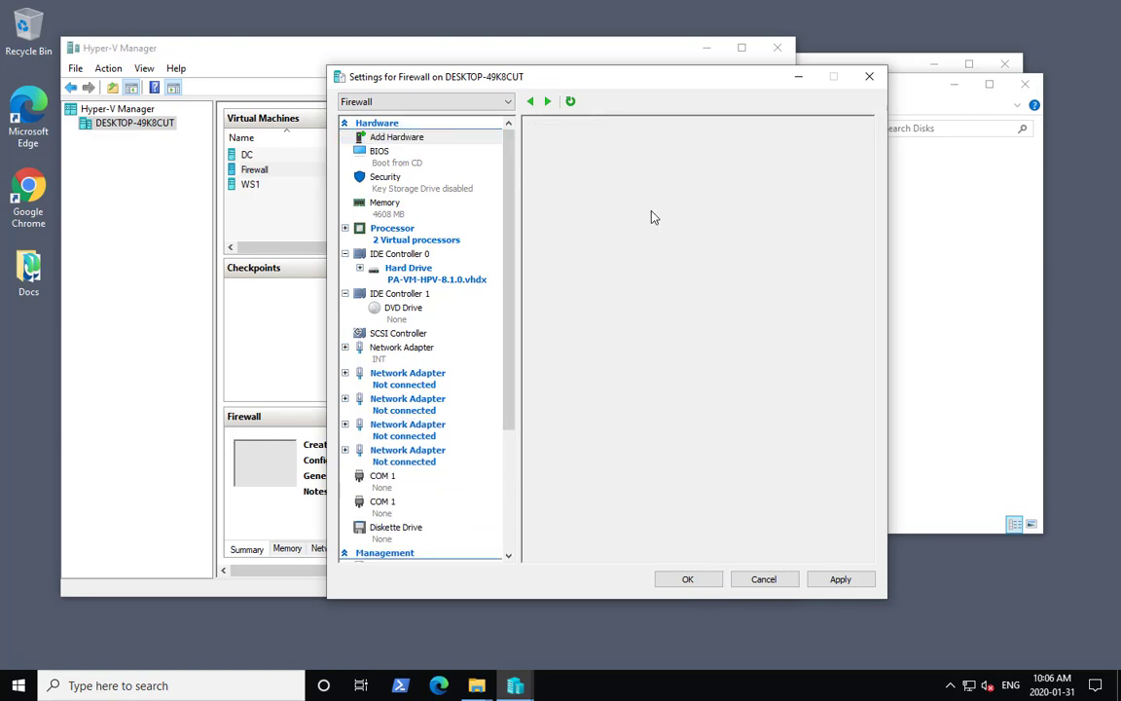
{"action": "left_click", "coordinate": [399, 137]}
{"action": "left_click", "coordinate": [835, 254]}
{"action": "left_click", "coordinate": [436, 139]}
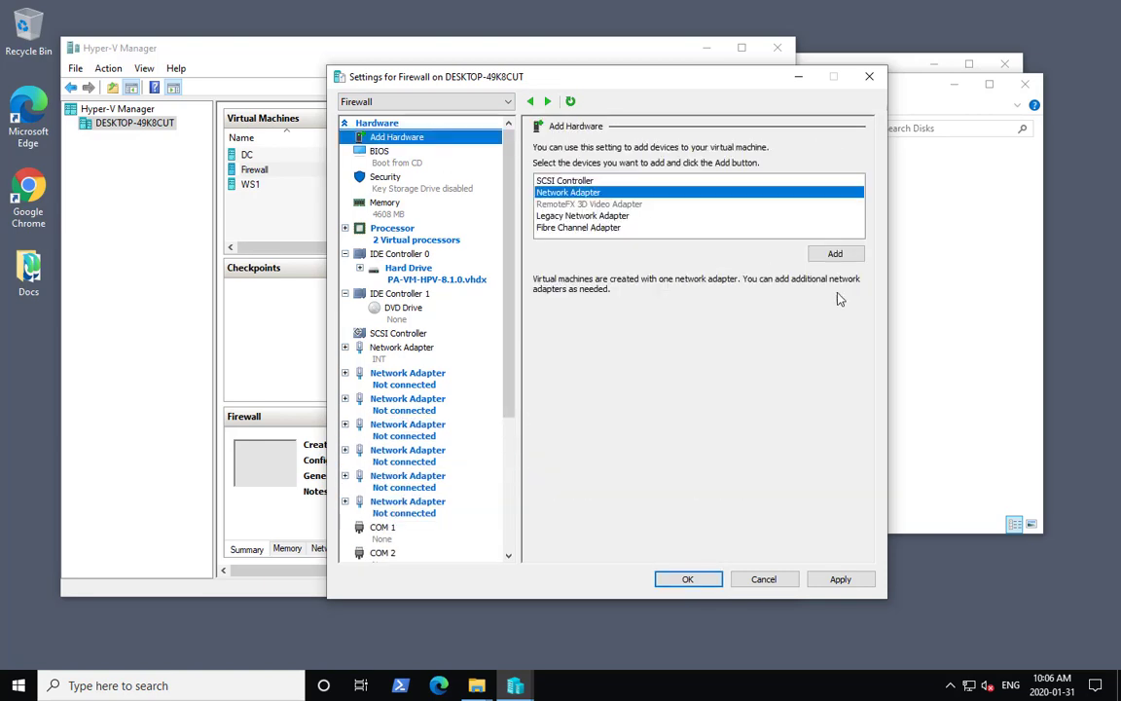
{"action": "left_click", "coordinate": [839, 254]}
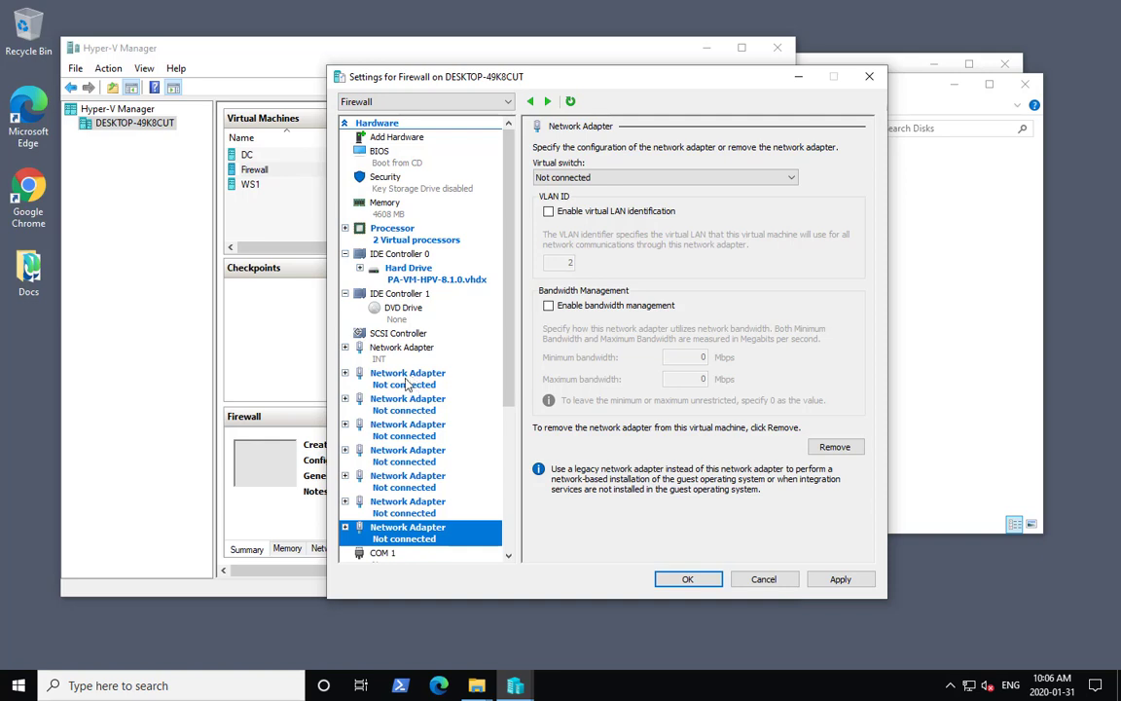
- Connect the second network adapter to the INT virtual switch and enable MAC address spoofing on it
{"action": "left_click", "coordinate": [342, 376]}
{"action": "left_click", "coordinate": [344, 377]}
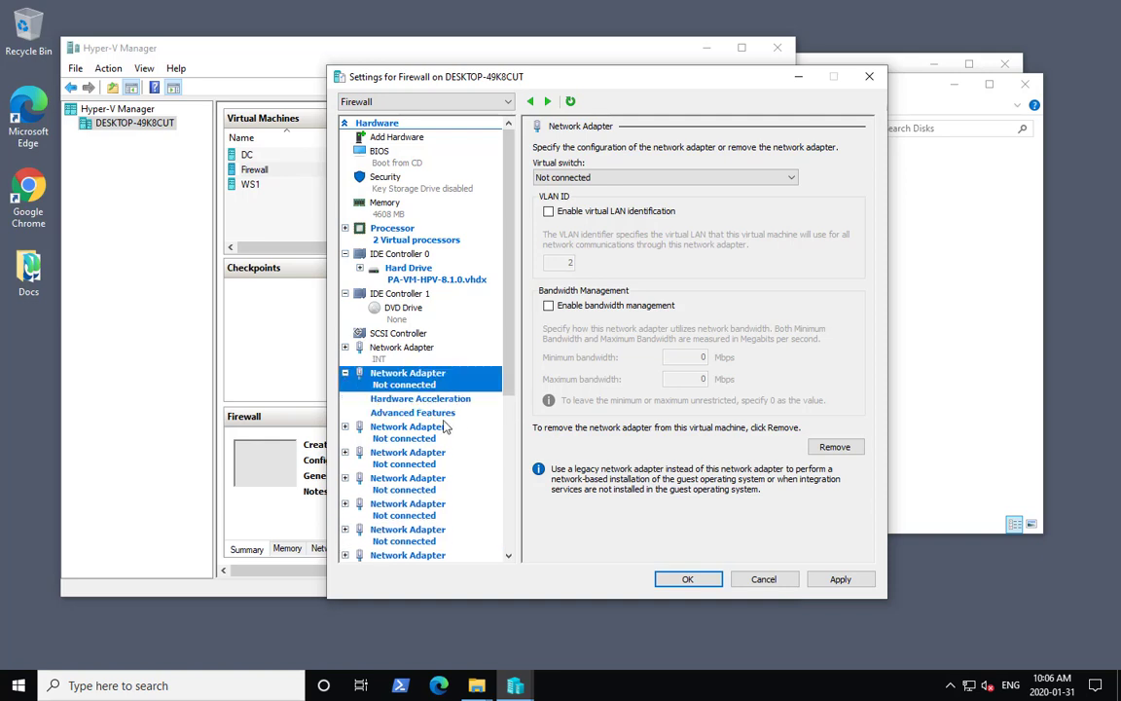
{"action": "left_click", "coordinate": [608, 177]}
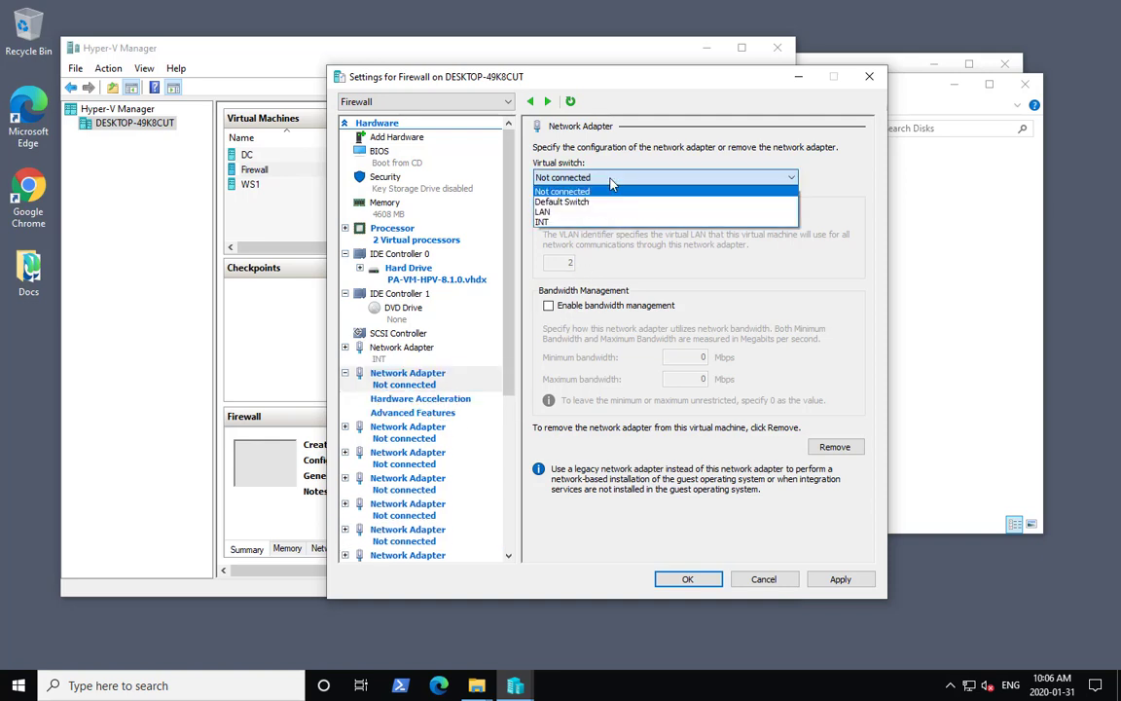
{"action": "left_click", "coordinate": [587, 223]}
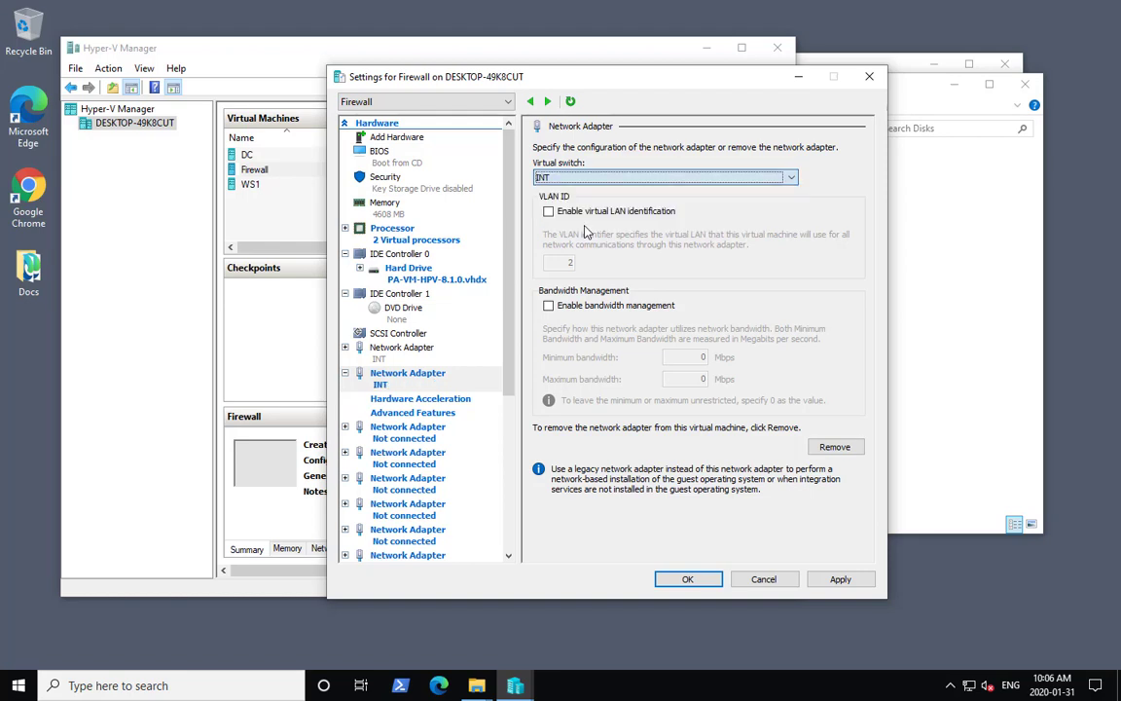
{"action": "left_click", "coordinate": [430, 414]}
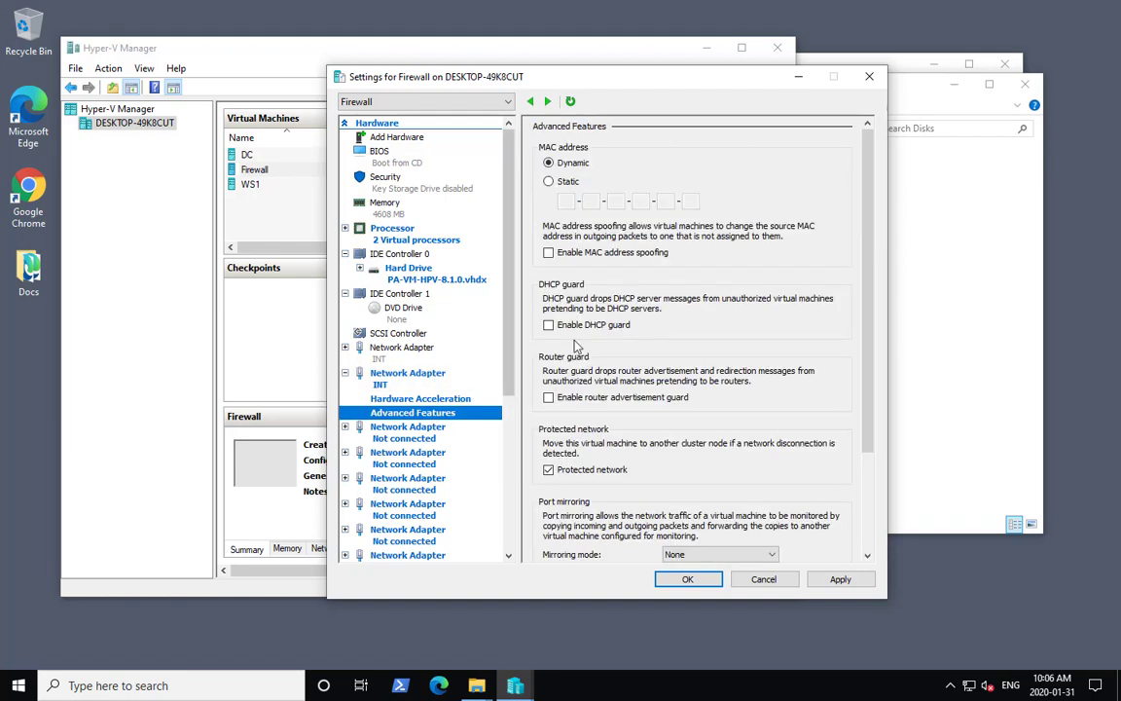
{"action": "left_click", "coordinate": [565, 253]}
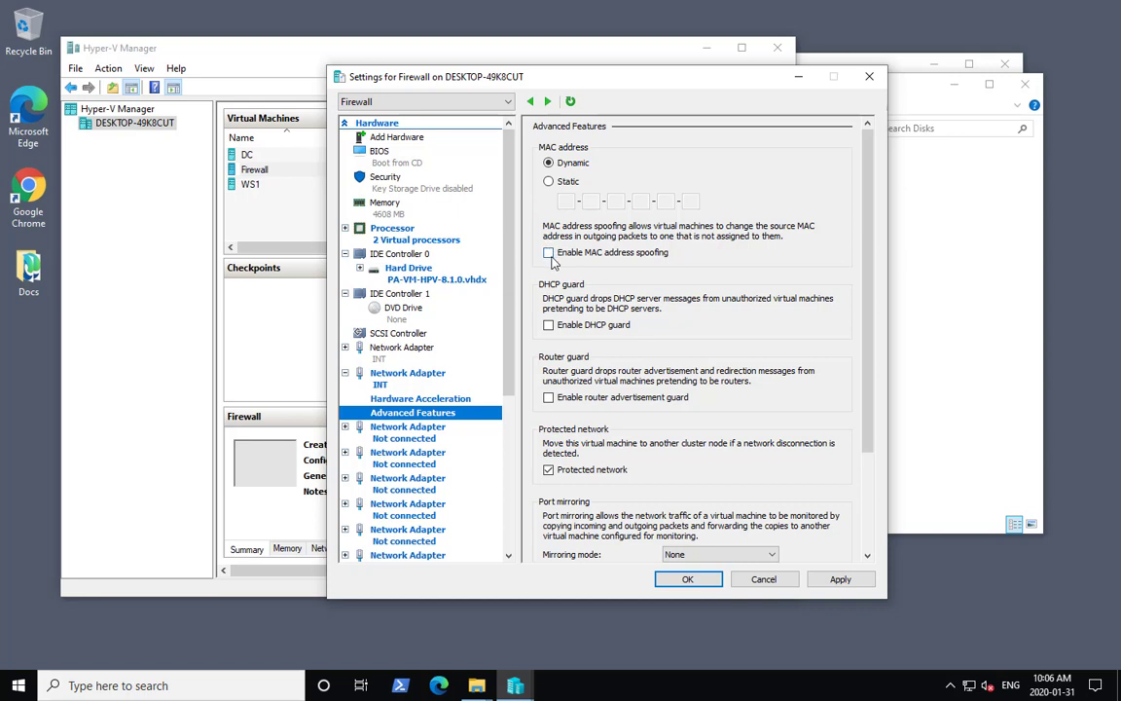
- Connect the third network adapter to the LAN virtual switch and enable MAC address spoofing on it
{"action": "left_click", "coordinate": [347, 430]}
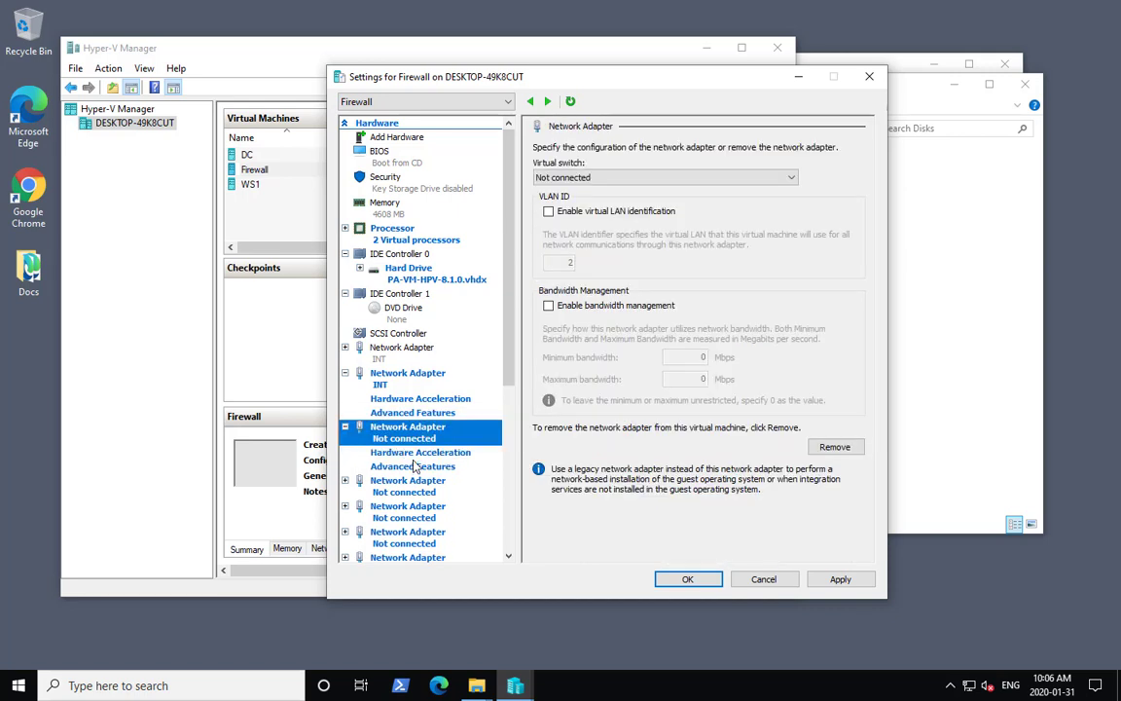
{"action": "left_click", "coordinate": [614, 179]}
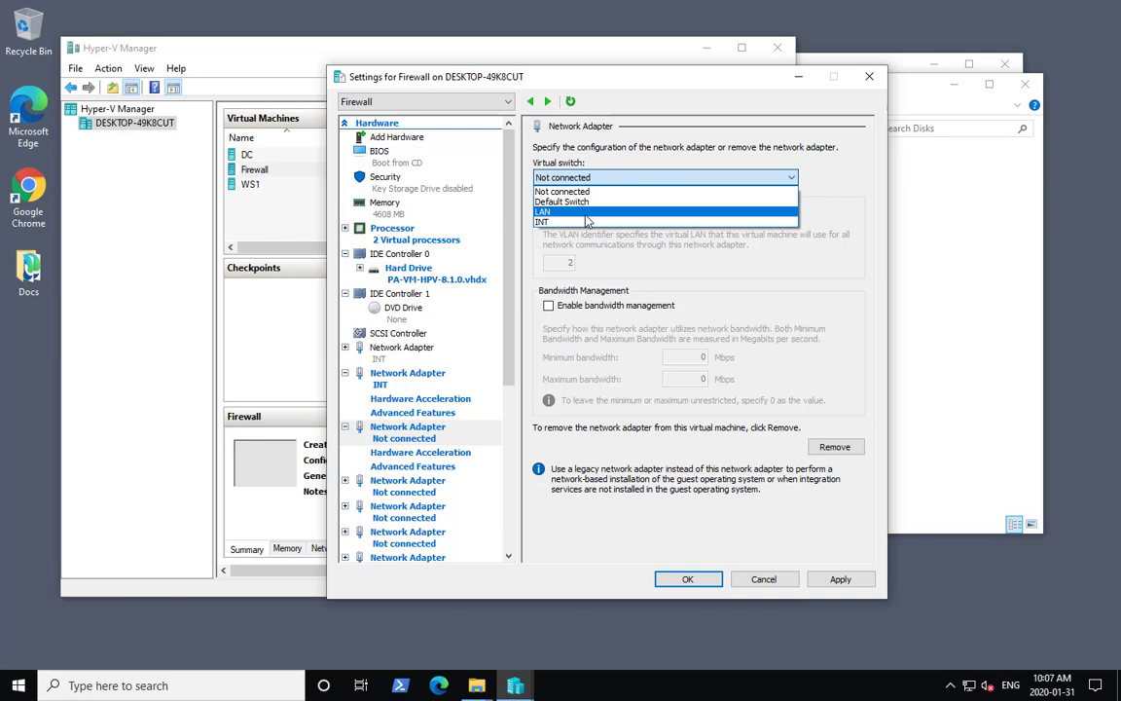
{"action": "left_click", "coordinate": [586, 213]}
{"action": "left_click", "coordinate": [418, 467]}
{"action": "left_click", "coordinate": [548, 252]}
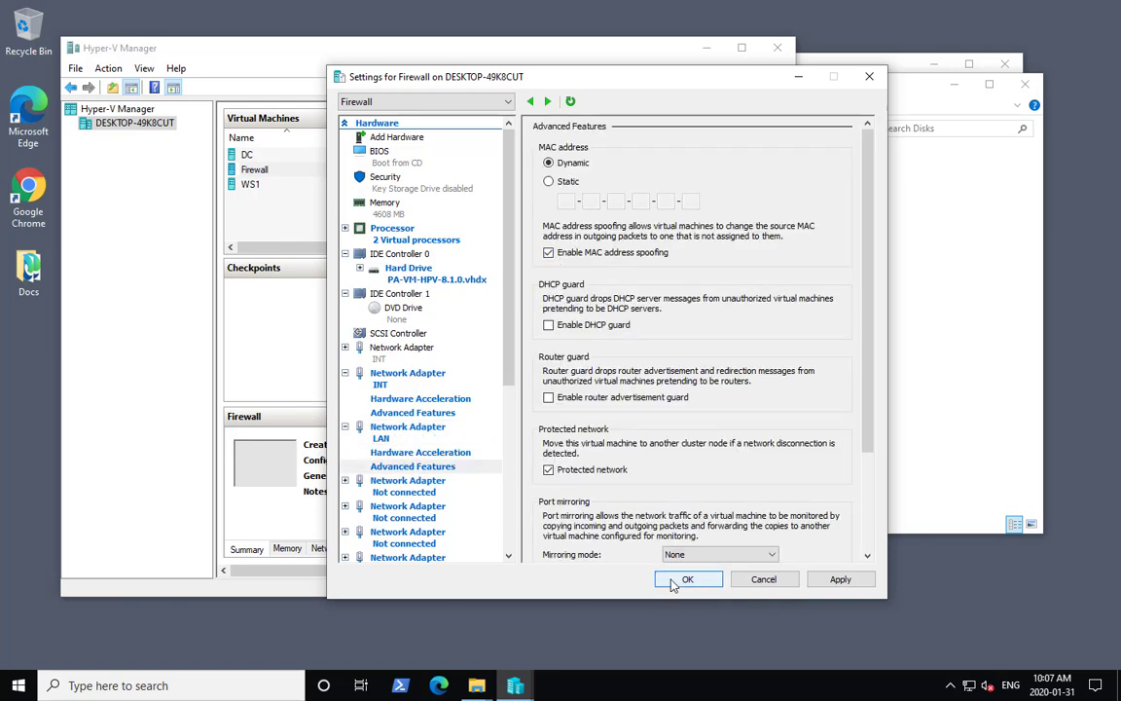
- Turn off automatic checkpoints for the Firewall VM
{"action": "left_click_drag", "start_coordinate": [508, 332], "coordinate": [503, 496]}
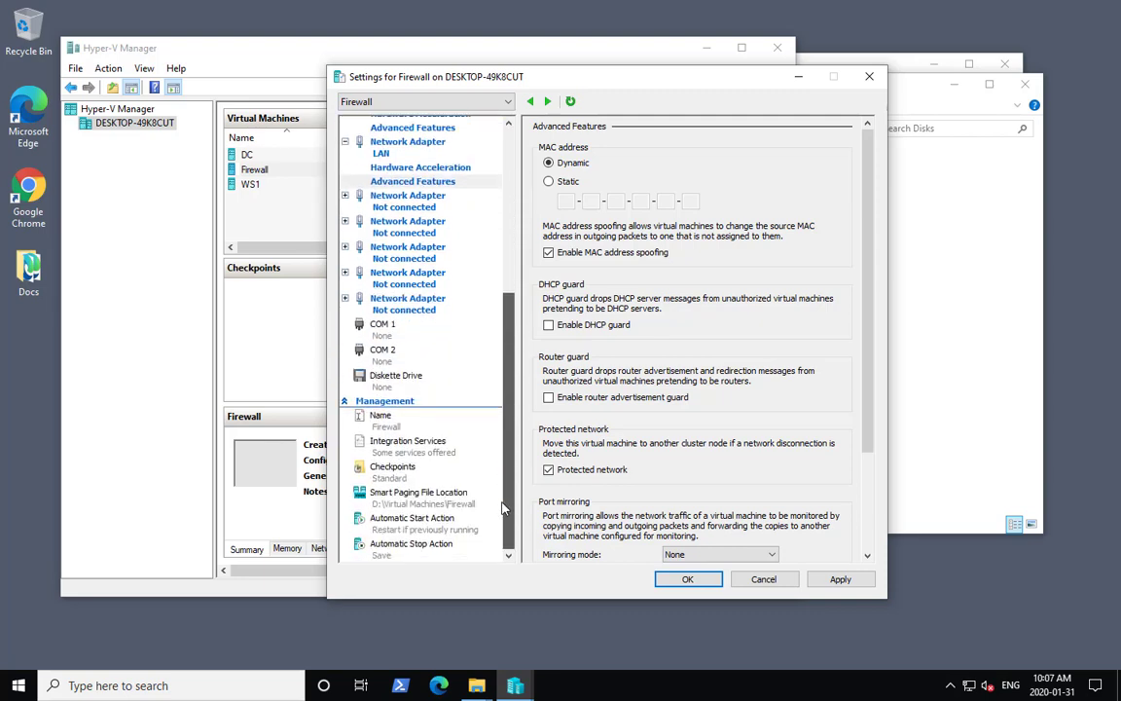
{"action": "left_click", "coordinate": [407, 471]}
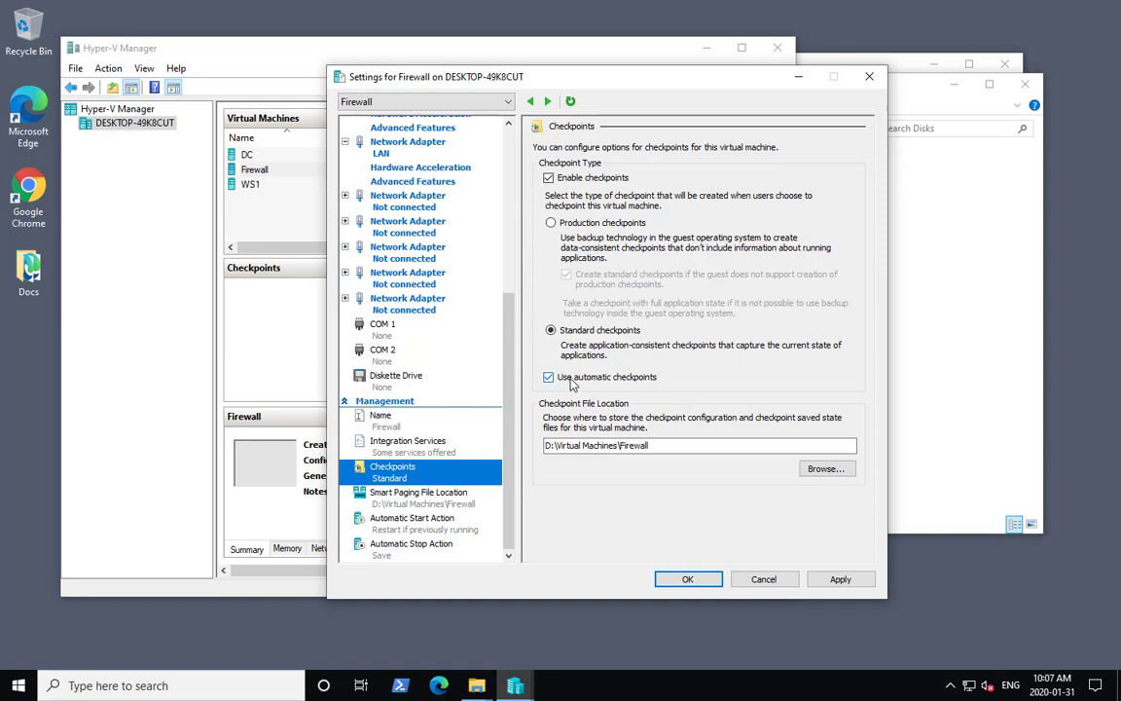
{"action": "left_click", "coordinate": [549, 377]}
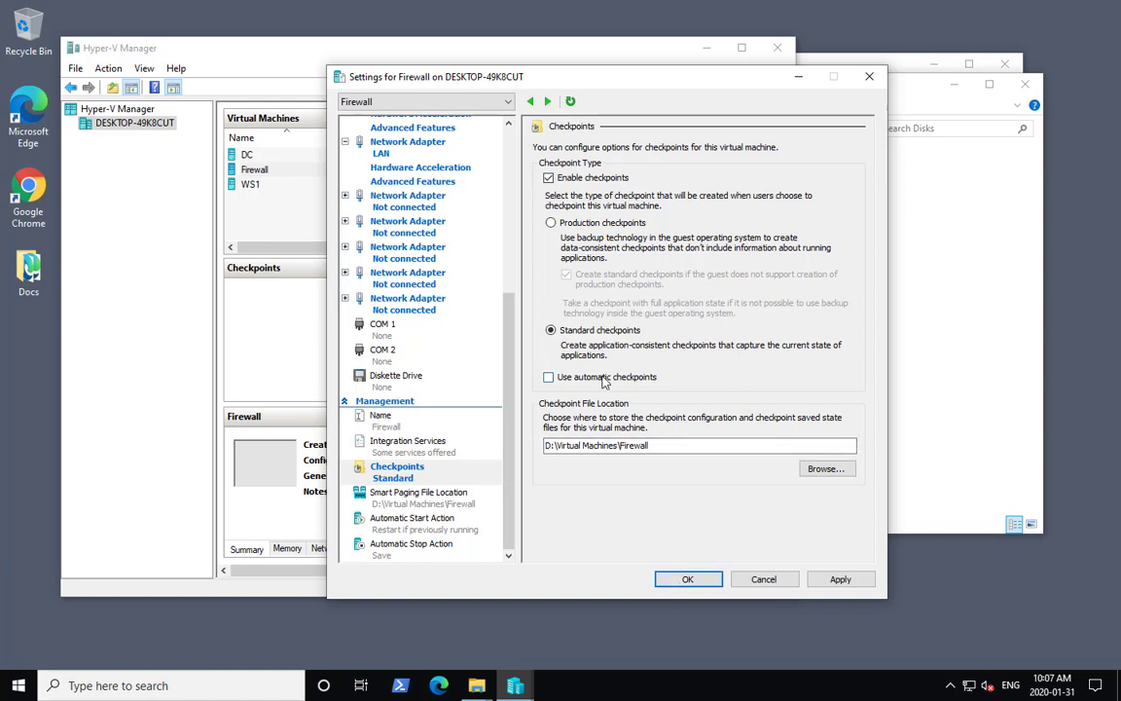
- Set the automatic start action to Nothing and the automatic stop action to shut down the guest operating system
{"action": "left_click", "coordinate": [454, 531]}
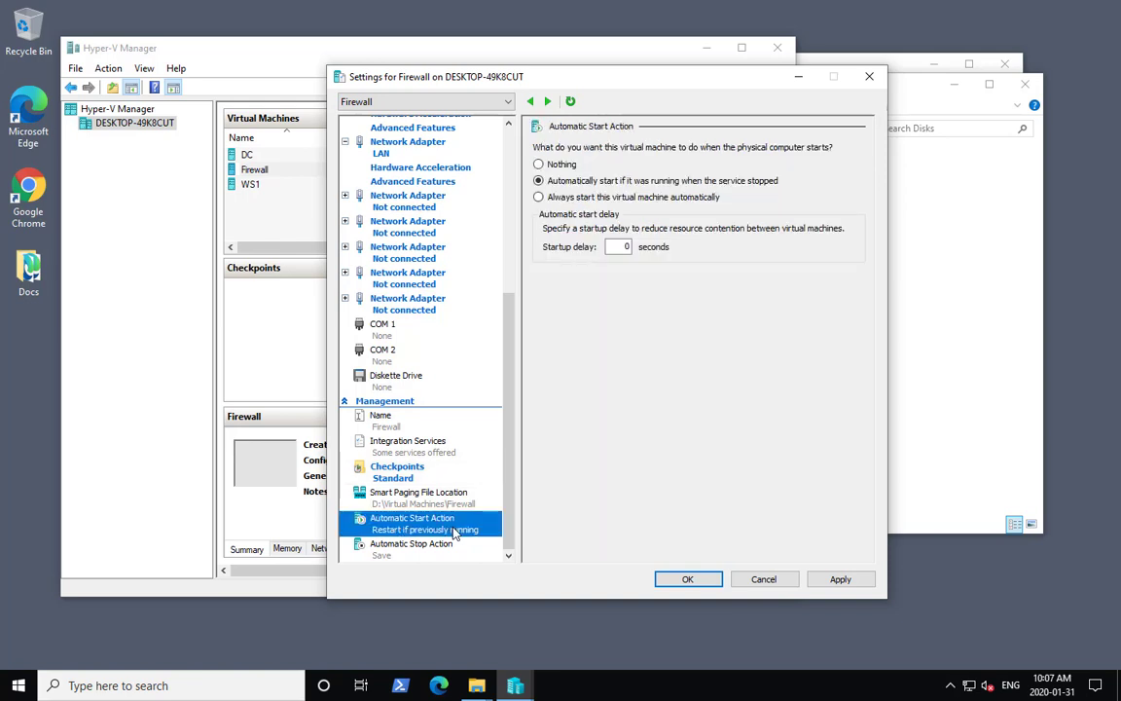
{"action": "left_click", "coordinate": [538, 163]}
{"action": "left_click", "coordinate": [428, 551]}
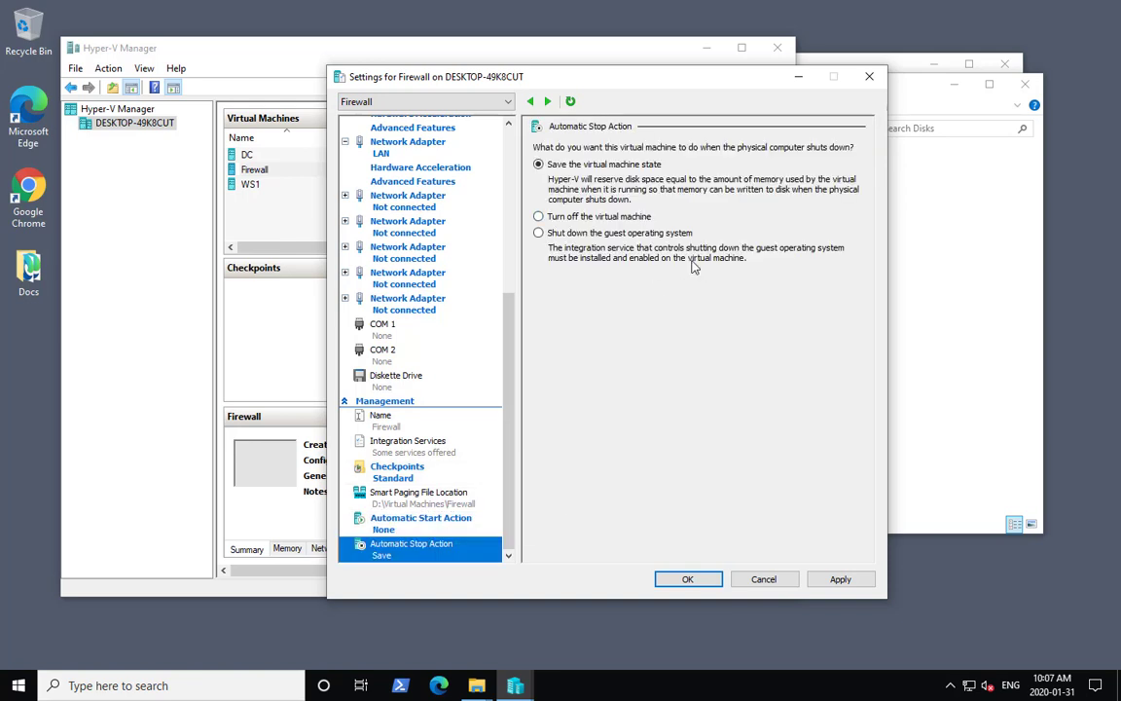
{"action": "left_click", "coordinate": [539, 233]}
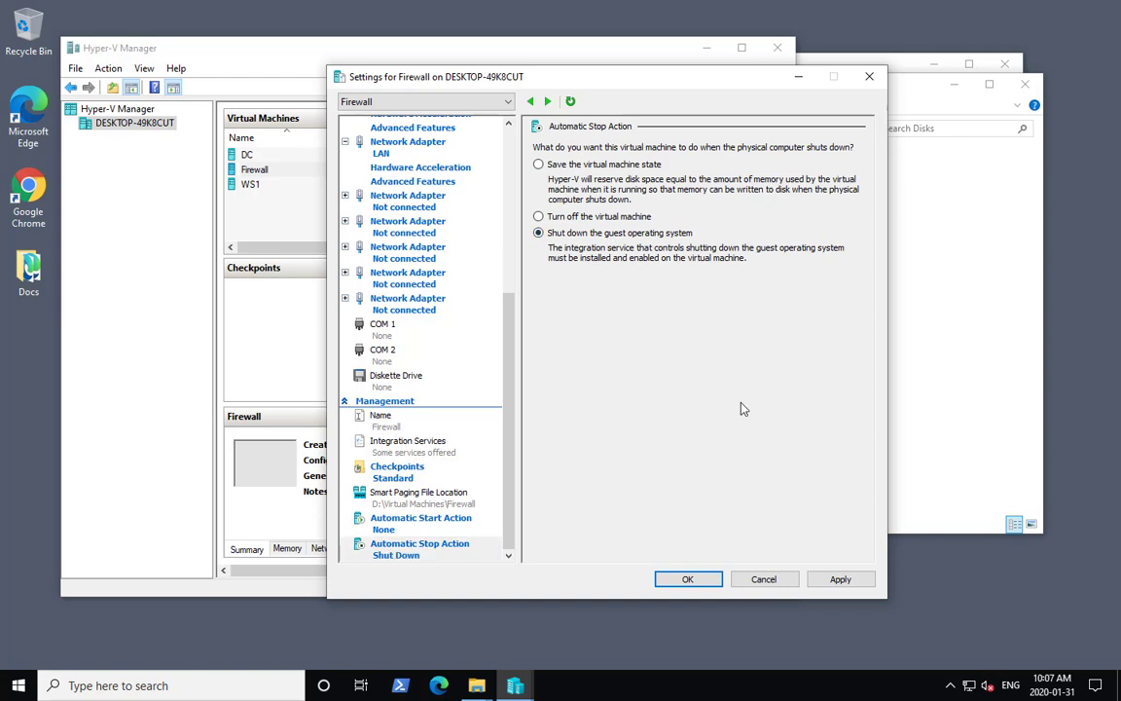
- Disable the Backup and Data Exchange integration services and apply the VM settings
{"action": "left_click", "coordinate": [440, 449]}
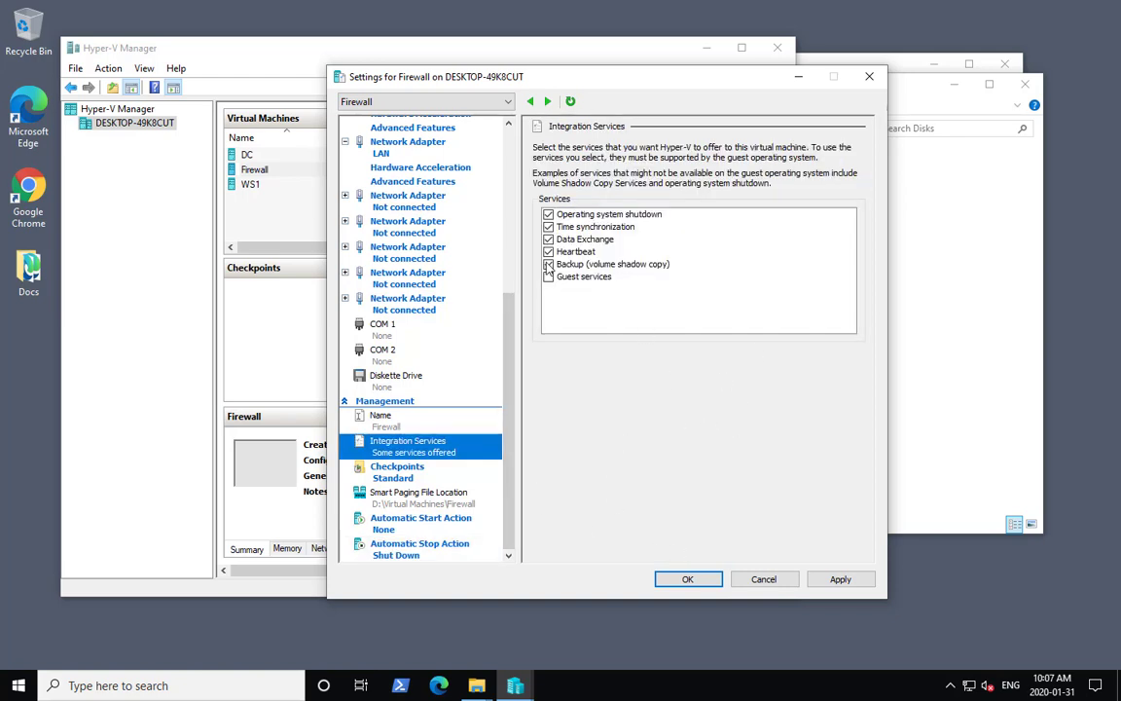
{"action": "left_click", "coordinate": [682, 268]}
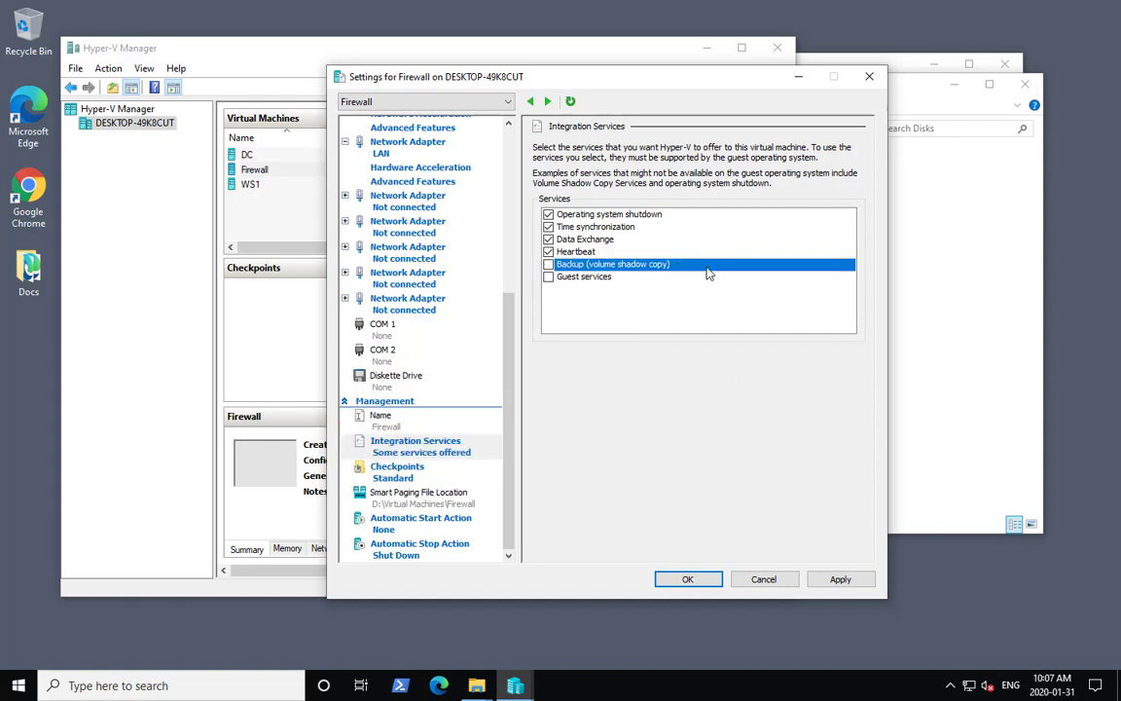
{"action": "left_click", "coordinate": [574, 238]}
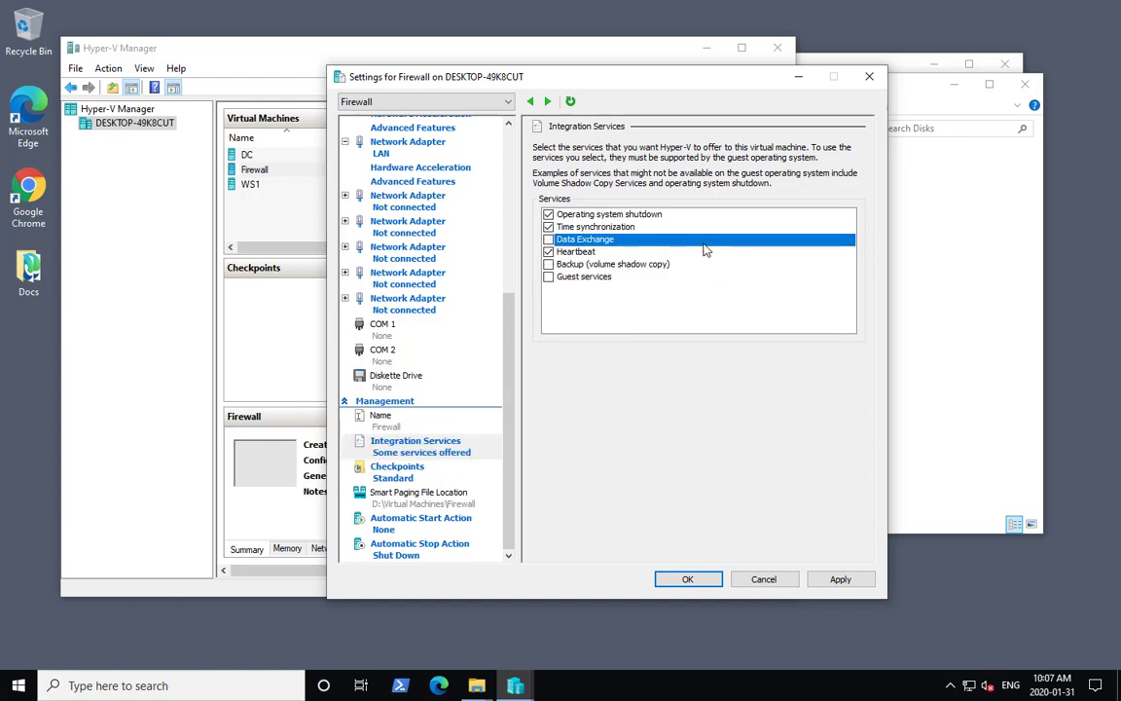
{"action": "left_click", "coordinate": [688, 580]}
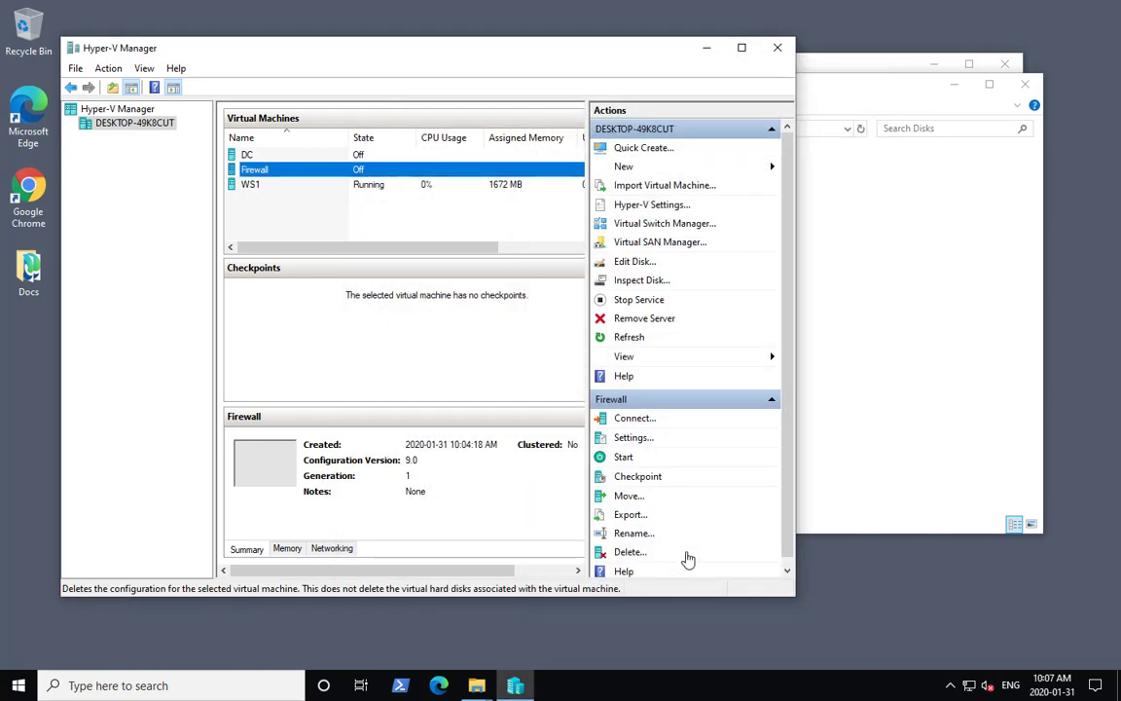
- Start the Firewall VM and connect to its console
{"action": "left_click", "coordinate": [624, 459]}
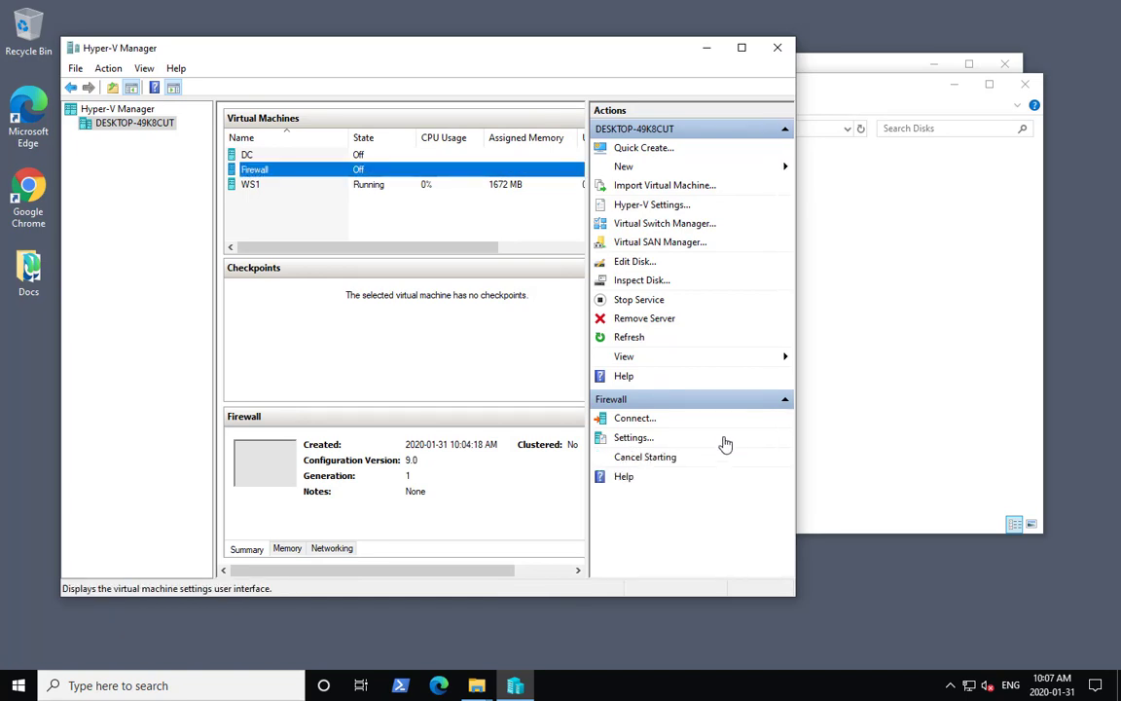
{"action": "left_click", "coordinate": [634, 419]}
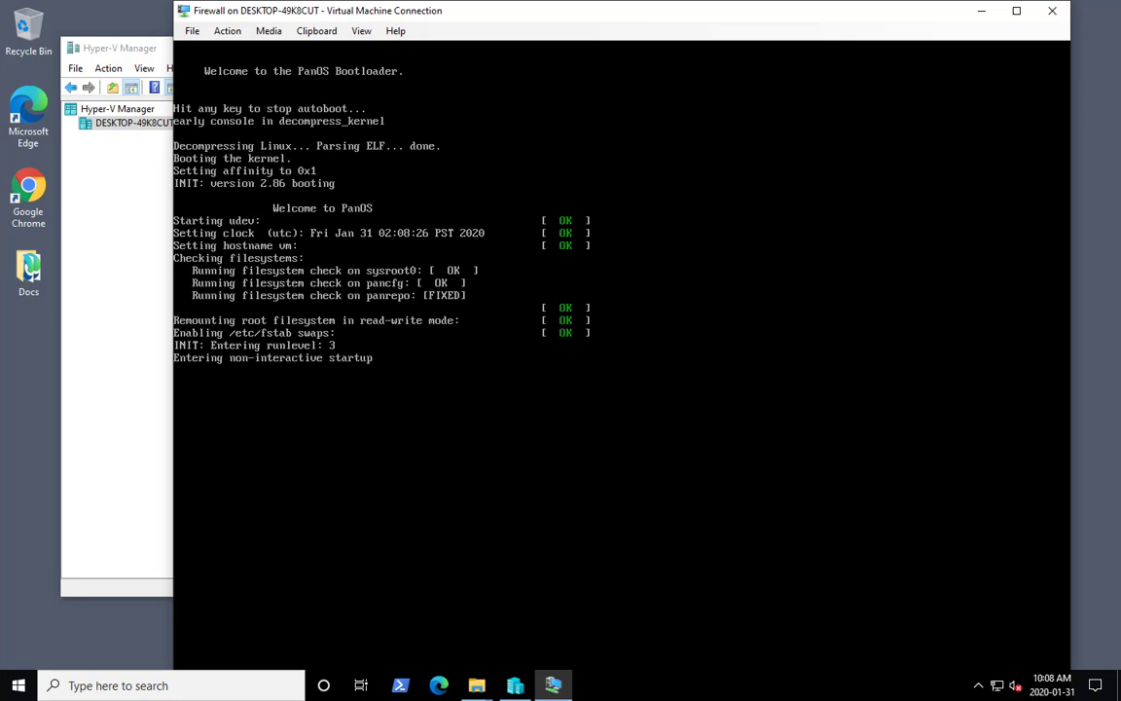
- Open the VM-Series Models documentation shortcut from the Docs folder and go to VM-Series System Requirements
{"action": "double_click", "coordinate": [29, 265]}
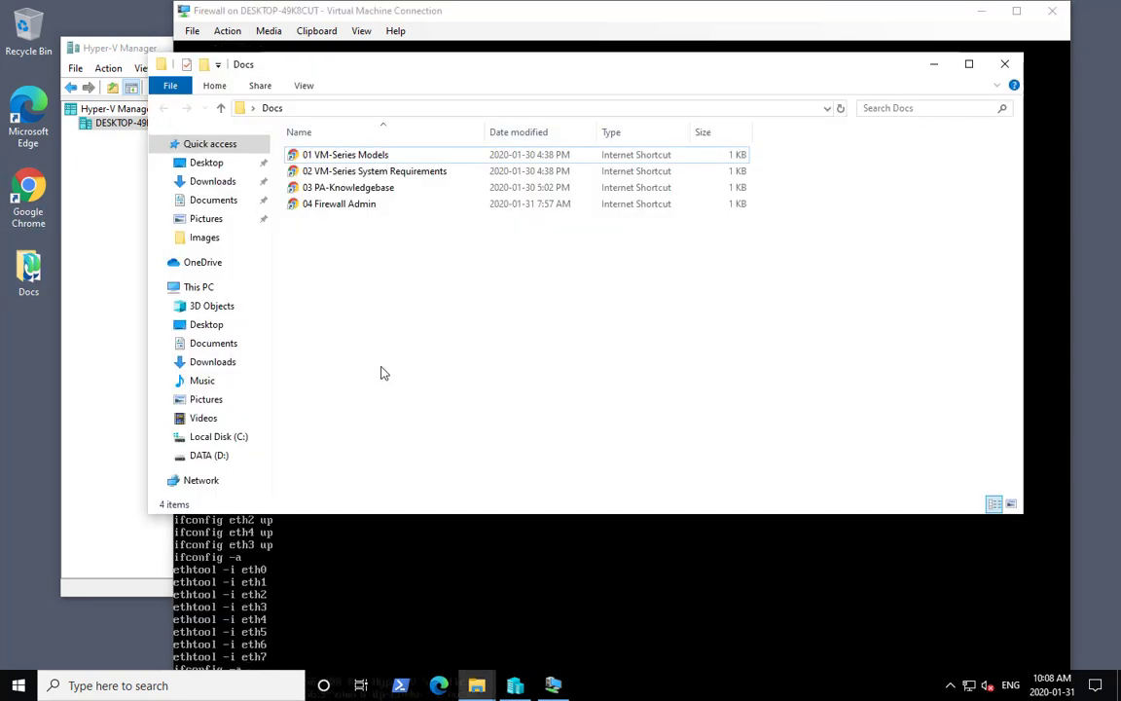
{"action": "double_click", "coordinate": [384, 158]}
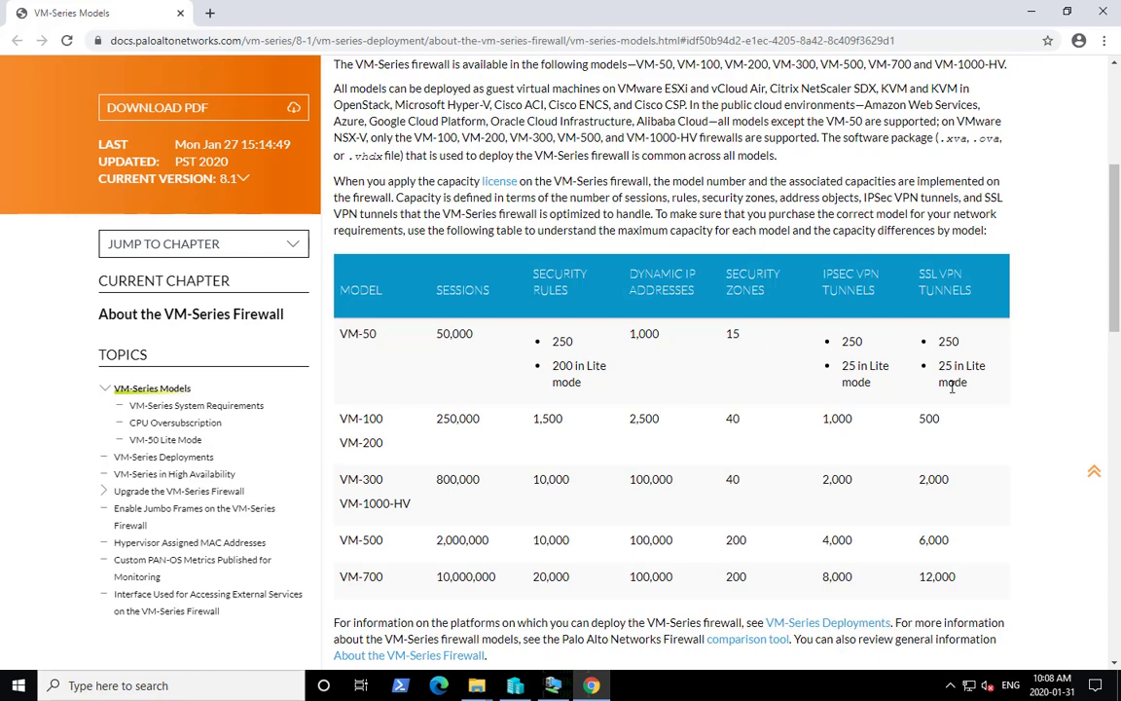
{"action": "scroll", "coordinate": [901, 350], "scroll_direction": "down", "scroll_amount": 4}
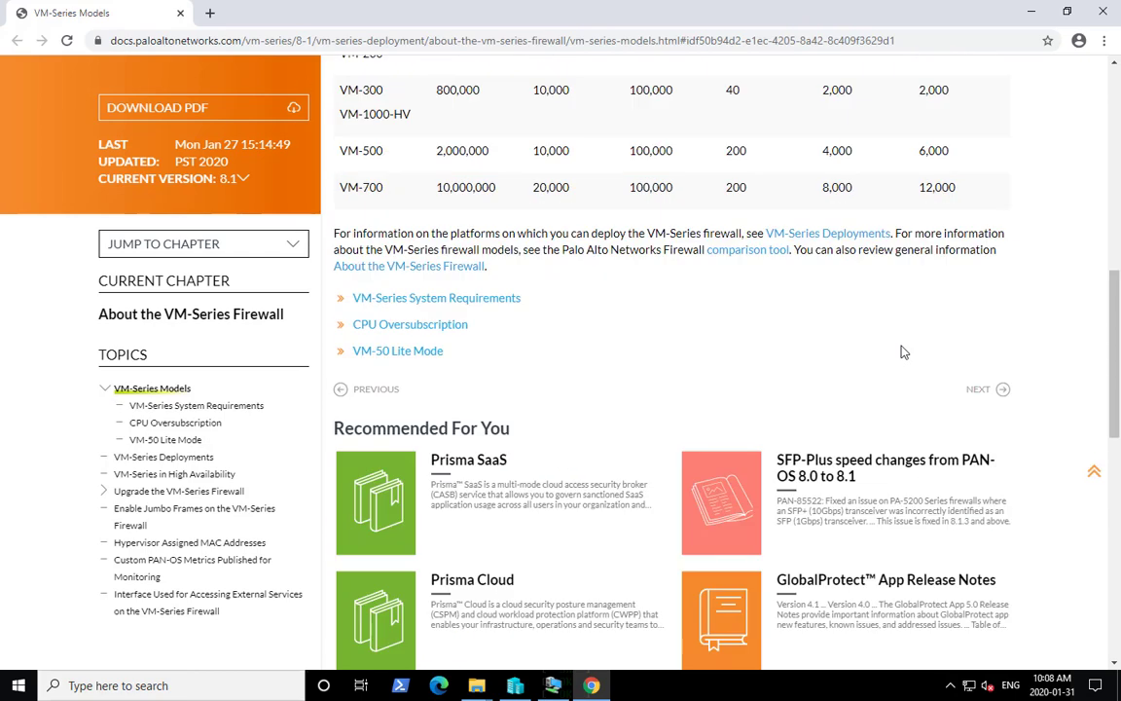
{"action": "left_click", "coordinate": [473, 300]}
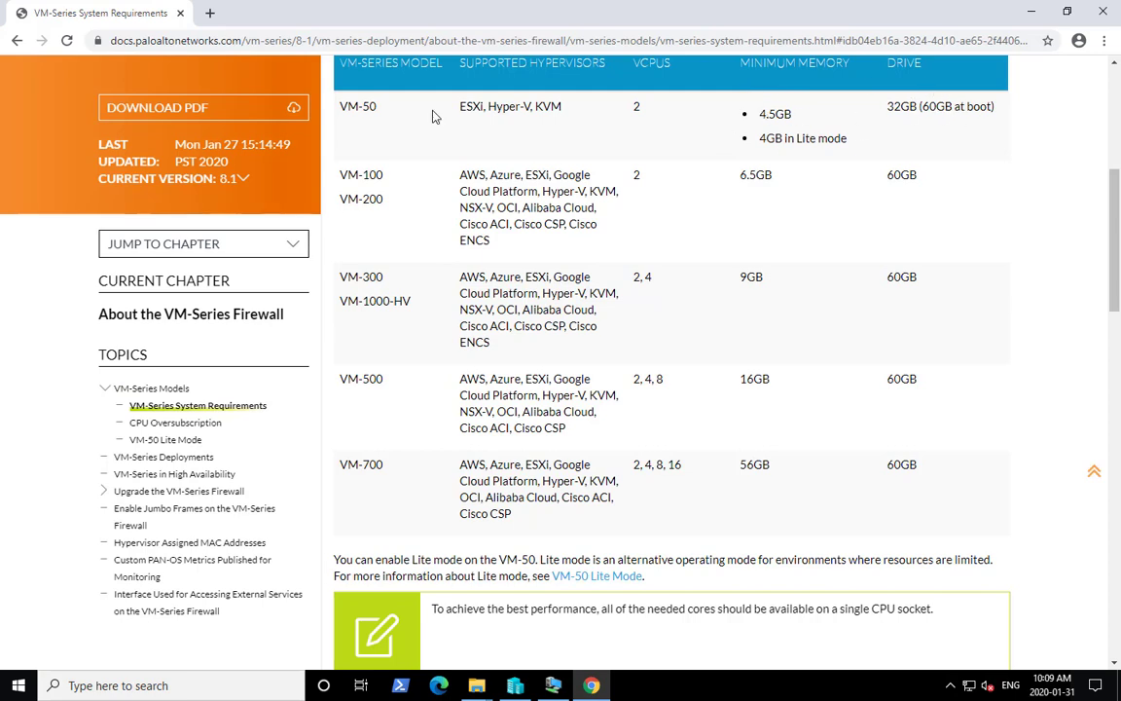
- Switch the documentation to version 9.0 and review the VM-Series system requirements table
{"action": "left_click", "coordinate": [242, 192]}
{"action": "left_click", "coordinate": [198, 230]}
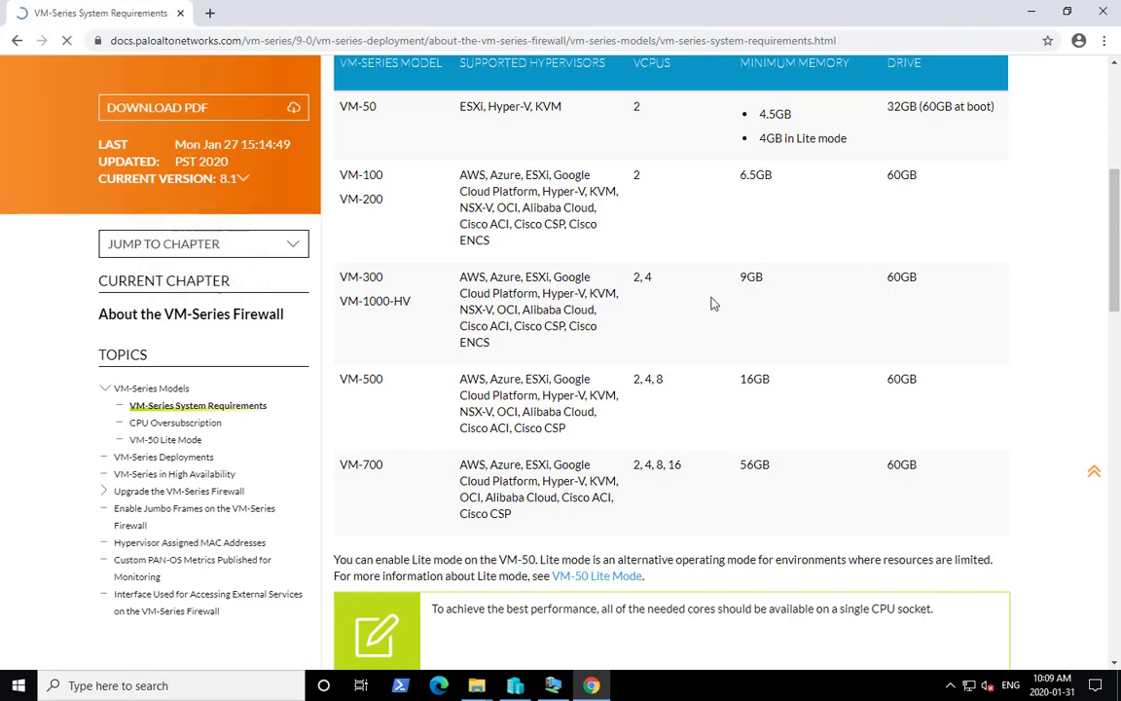
{"action": "scroll", "coordinate": [708, 305], "scroll_direction": "down", "scroll_amount": 10}
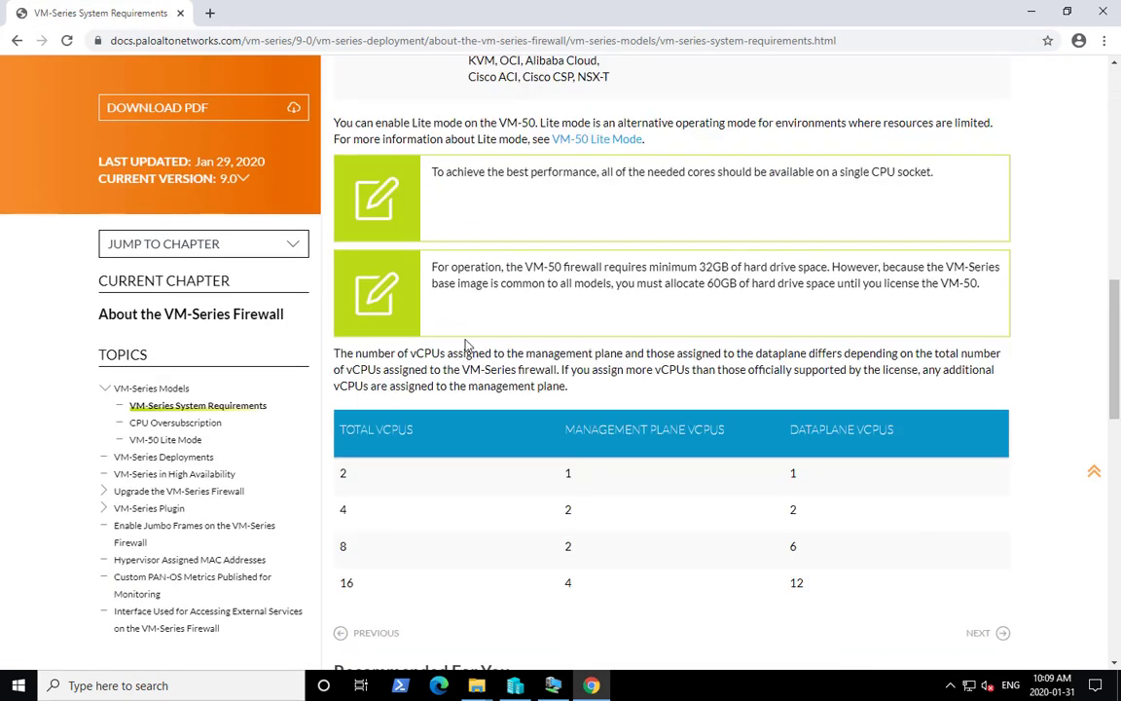
{"action": "scroll", "coordinate": [623, 457], "scroll_direction": "up", "scroll_amount": 5}
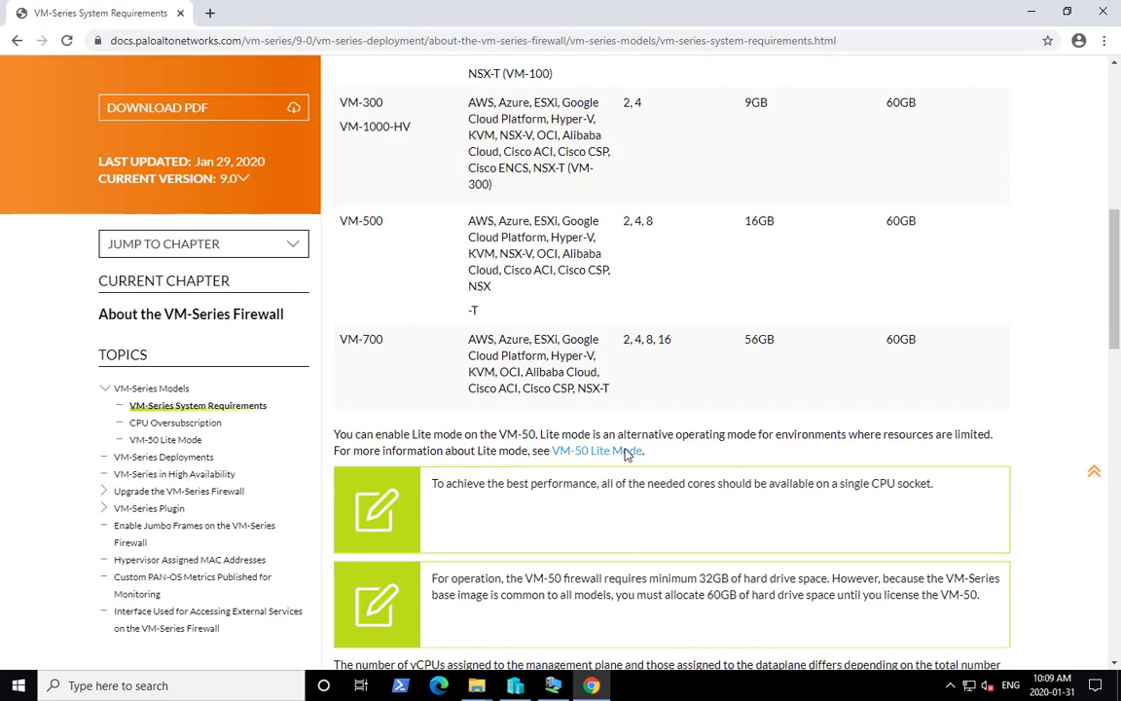
{"action": "scroll", "coordinate": [627, 456], "scroll_direction": "up", "scroll_amount": 3}
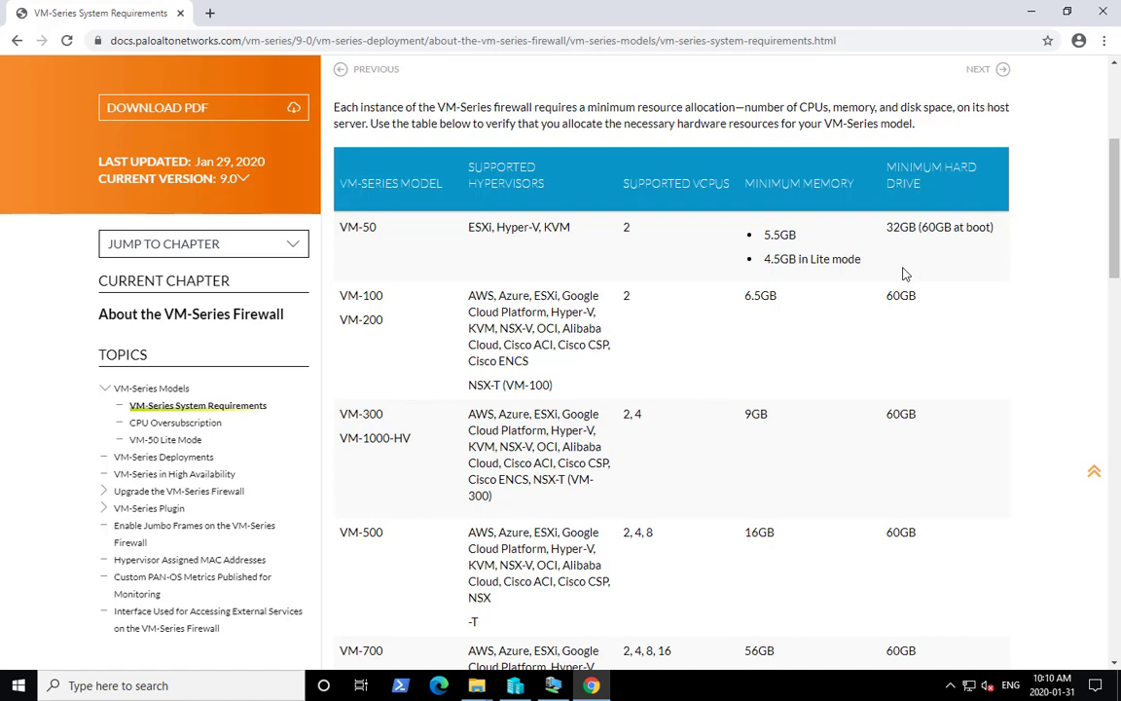
- Open the 03 PA-Knowledgebase shortcut from the Docs folder beside the firewall's console window
{"action": "left_click", "coordinate": [1106, 15]}
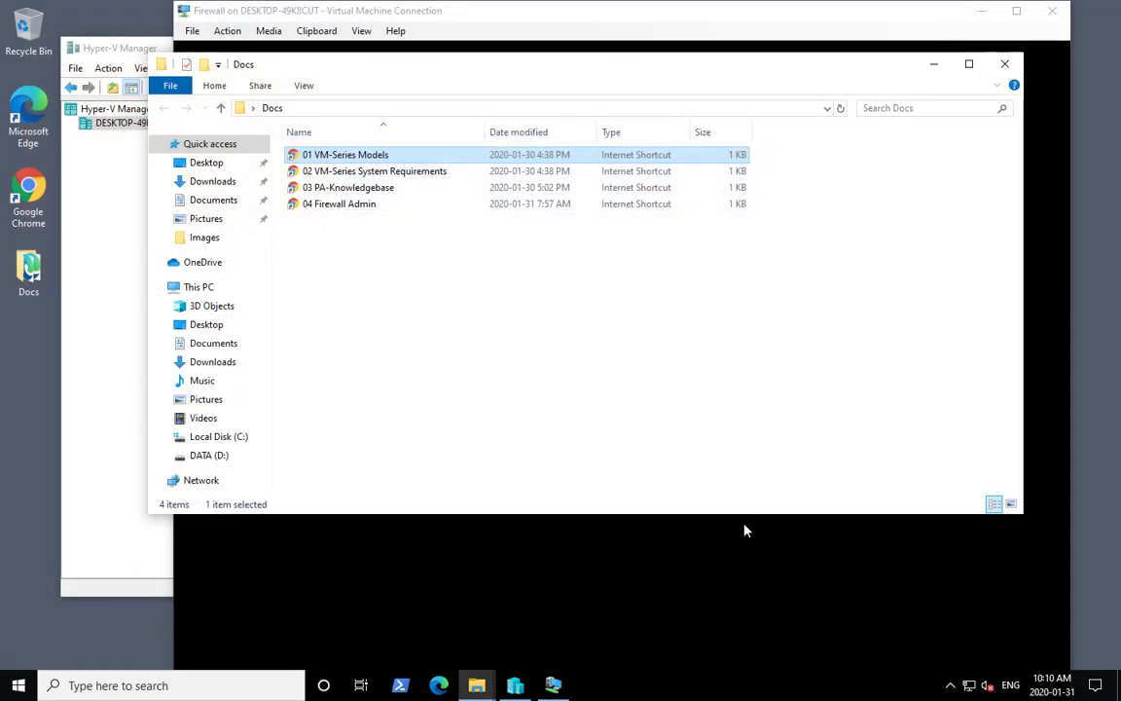
{"action": "left_click", "coordinate": [492, 608]}
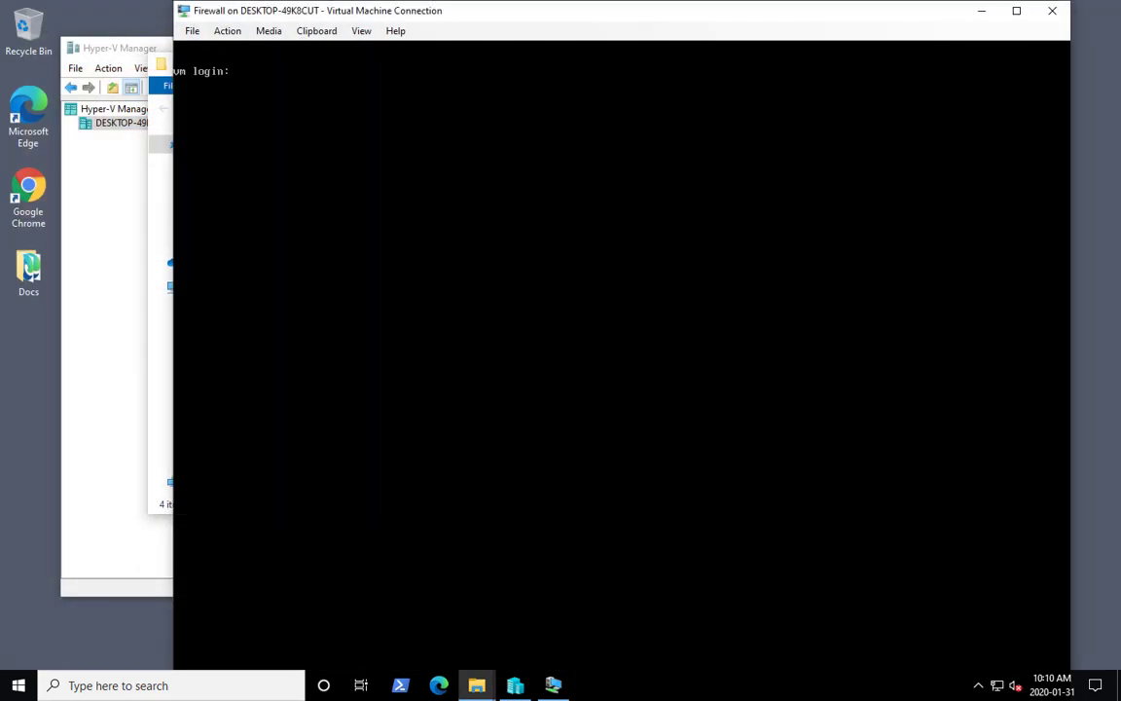
{"action": "left_click_drag", "start_coordinate": [258, 12], "coordinate": [552, 45]}
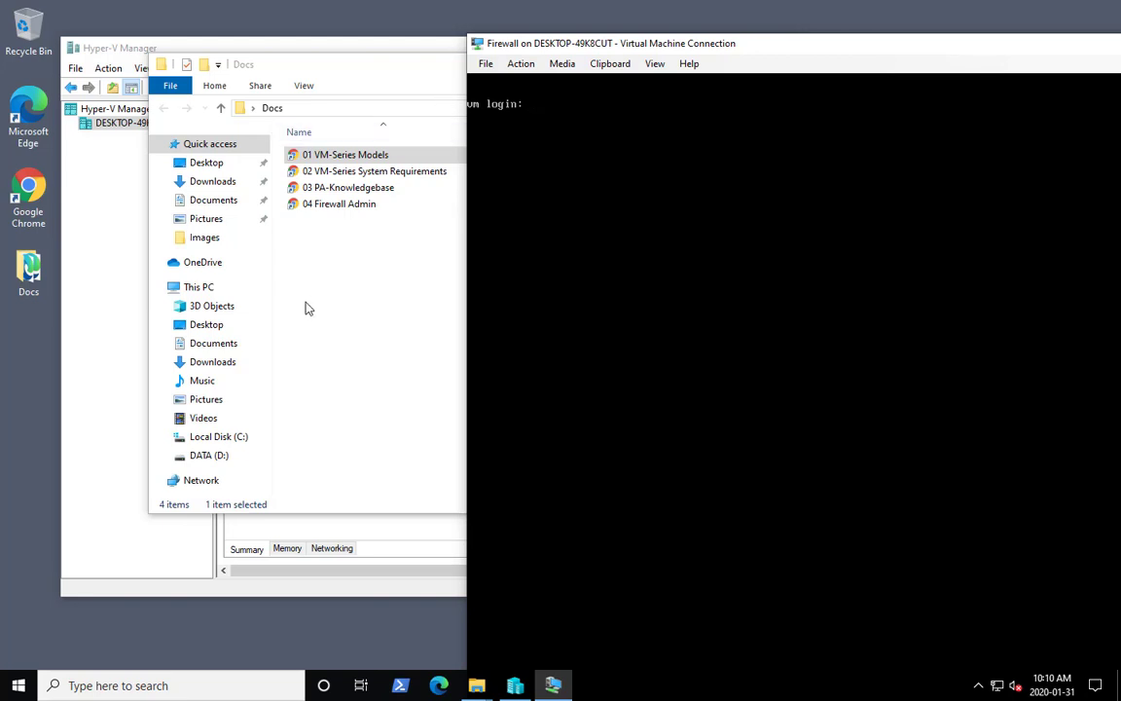
{"action": "left_click", "coordinate": [383, 284]}
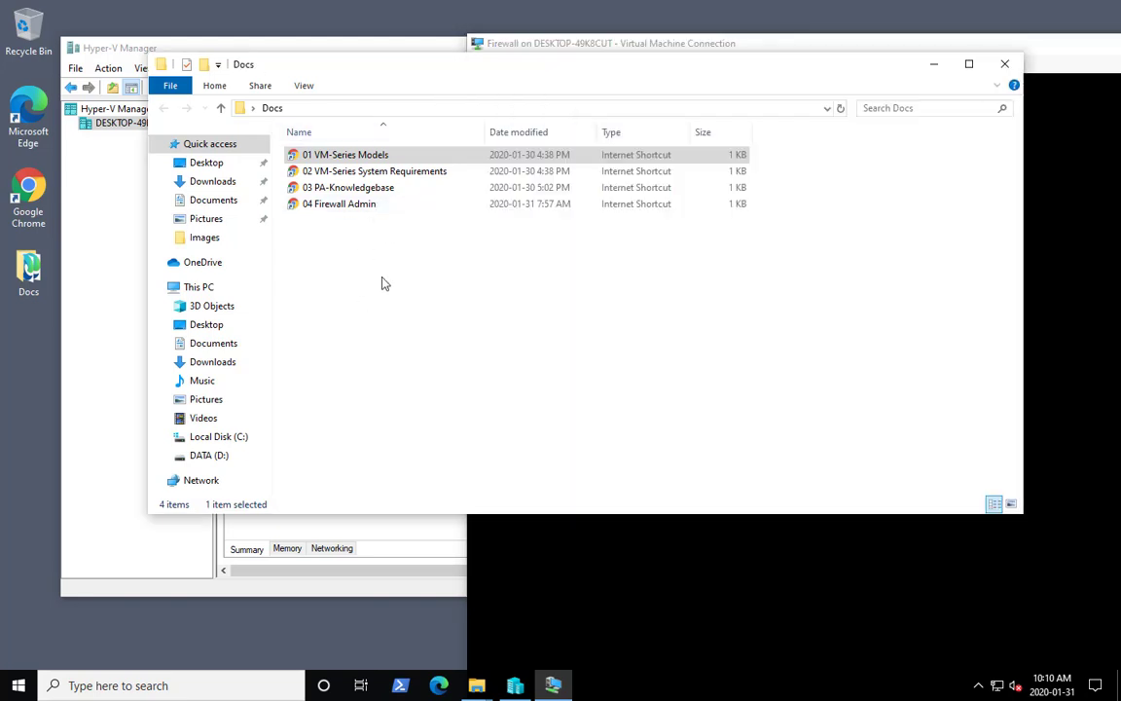
{"action": "double_click", "coordinate": [381, 189]}
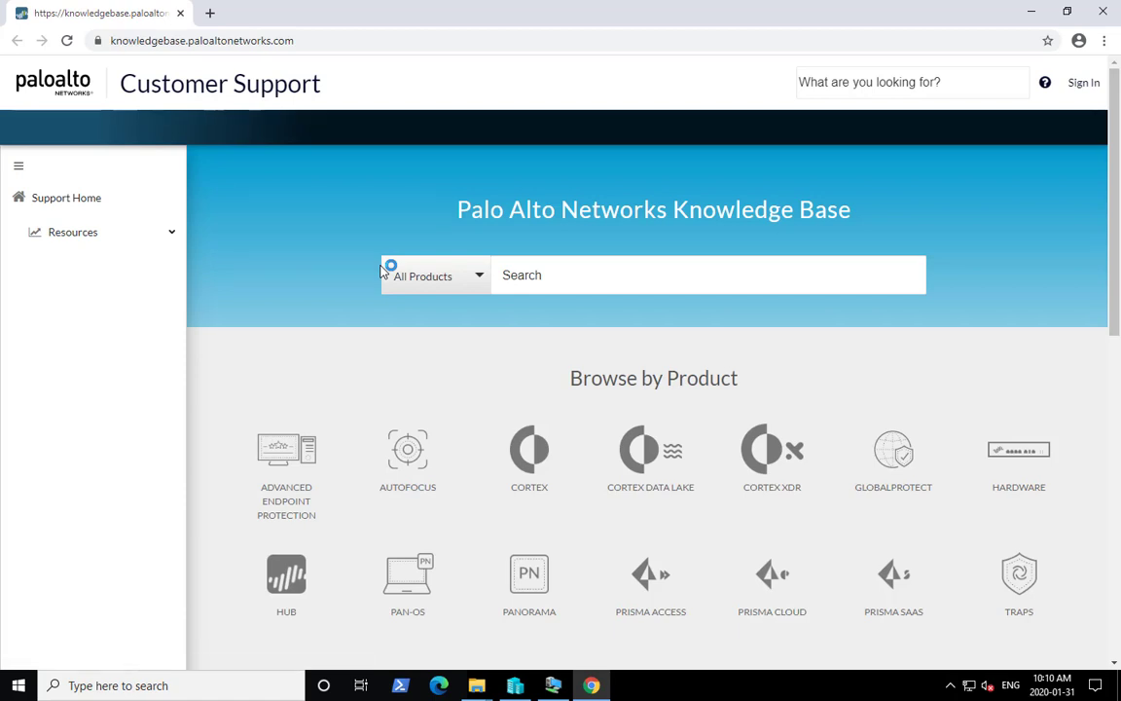
- Sign in to the Palo Alto support site and open the VM-Series Auth-Codes page
{"action": "left_click", "coordinate": [1075, 89]}
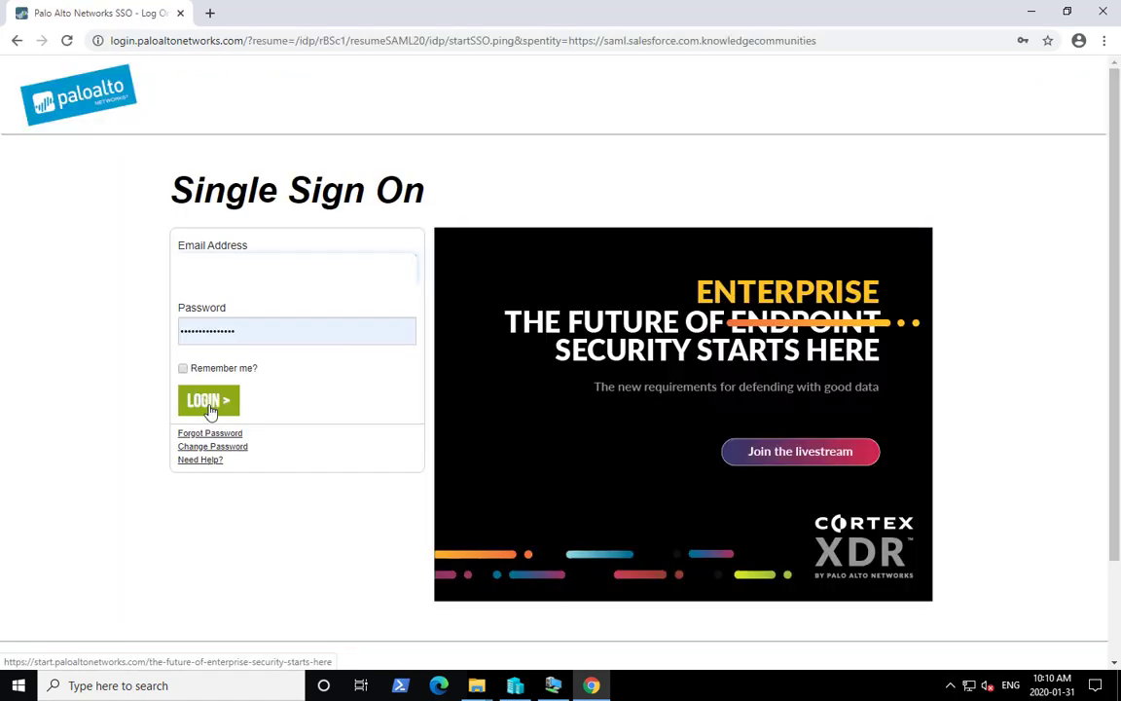
{"action": "left_click", "coordinate": [207, 403]}
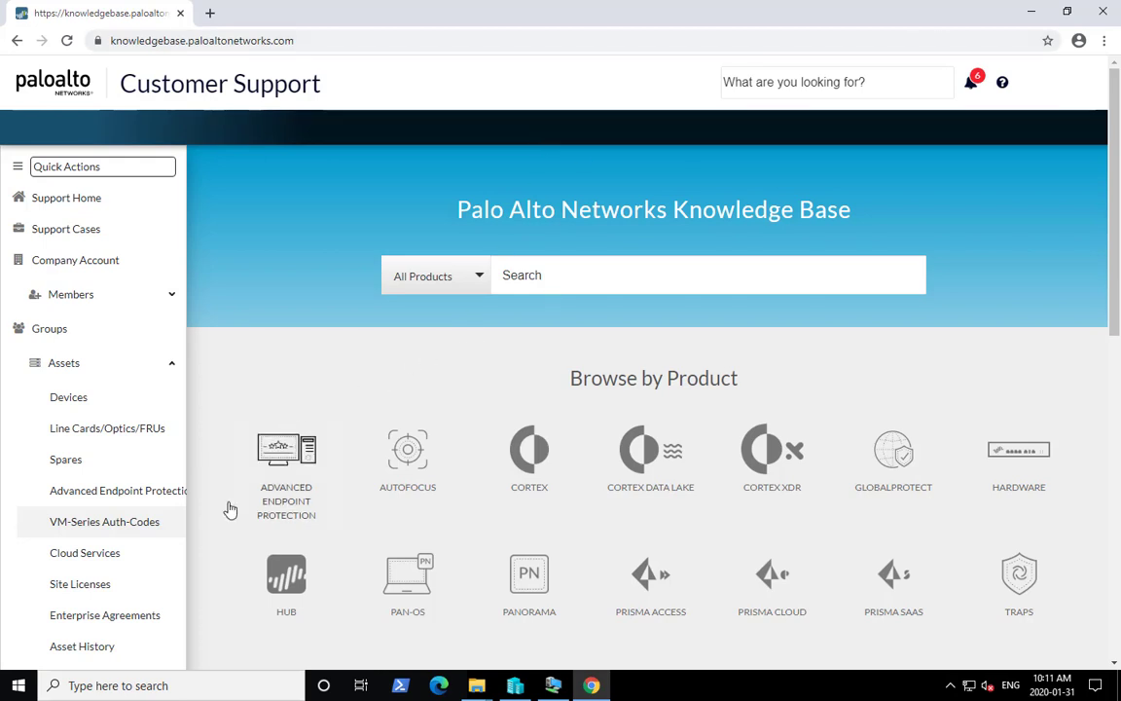
{"action": "left_click", "coordinate": [115, 523]}
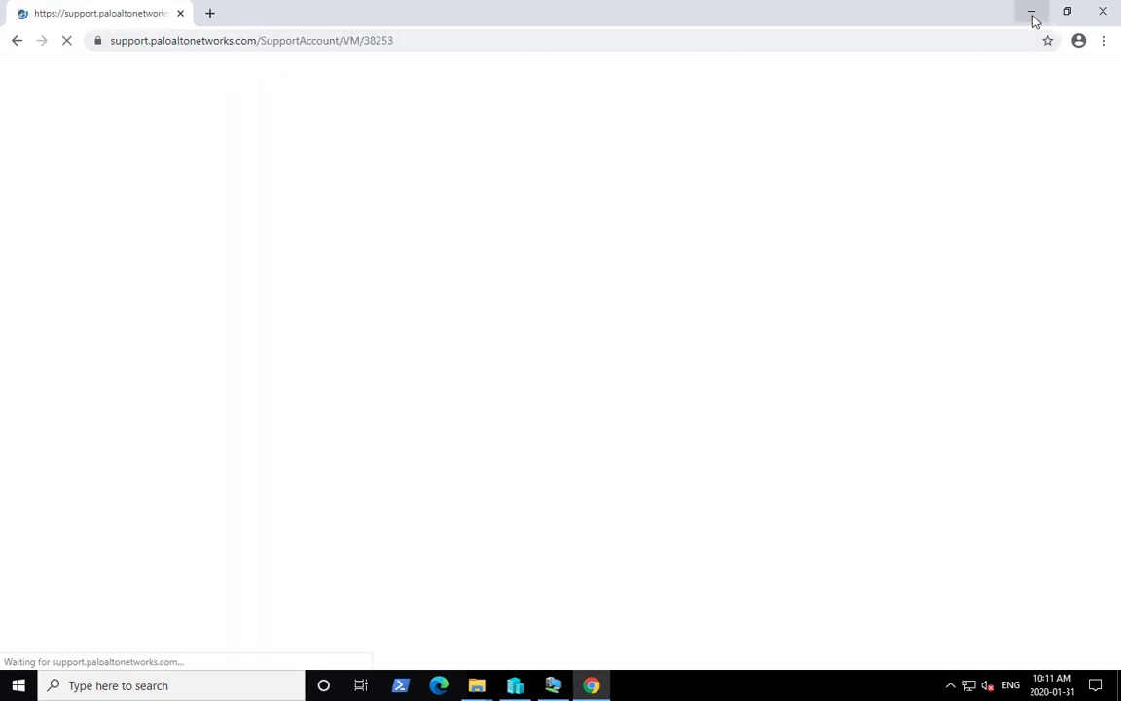
- Switch to the firewall console in full screen and log in as admin with the account password
{"action": "left_click", "coordinate": [1030, 11]}
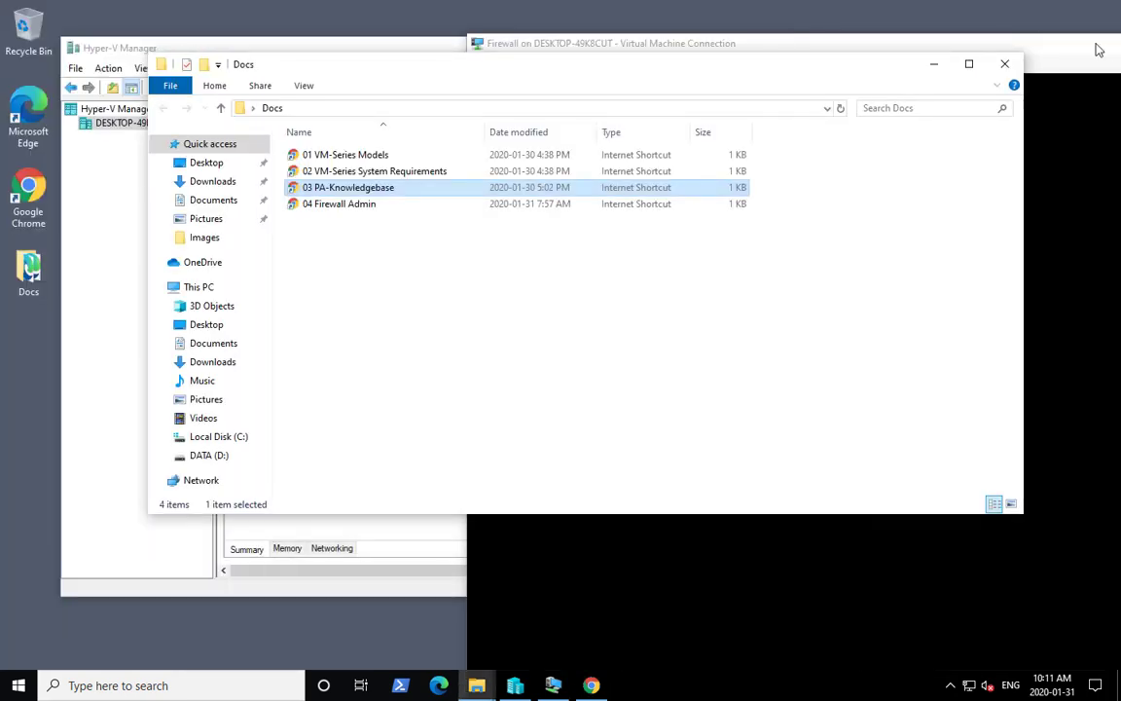
{"action": "double_click", "coordinate": [1095, 44]}
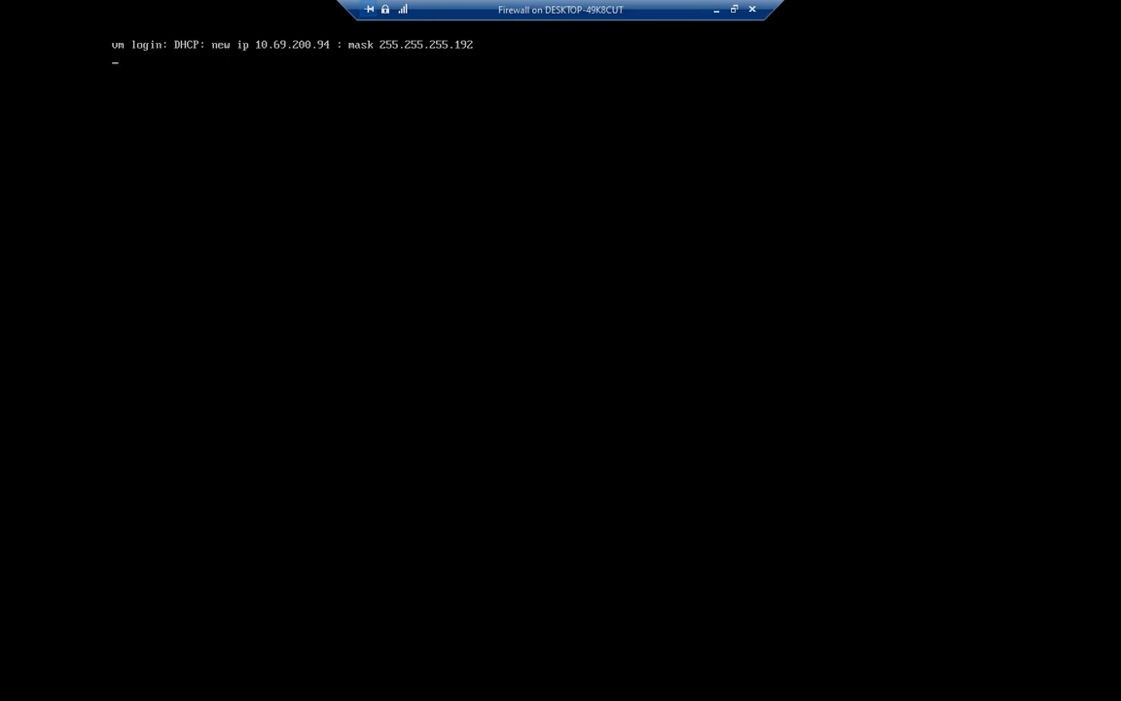
{"action": "type", "text": "admin"}
{"action": "key", "text": "Return"}
{"action": "key", "text": "Return"}
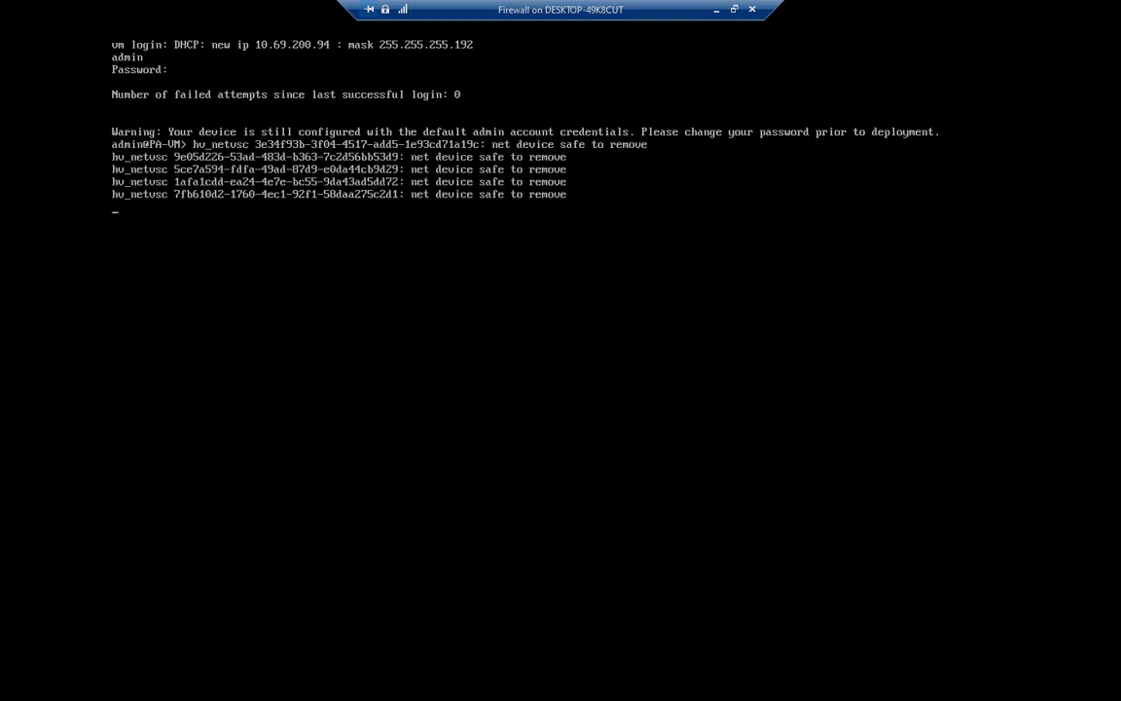
- Enter configuration mode on the firewall CLI with the configure command
{"action": "type", "text": "config"}
{"action": "key", "text": "Return"}
{"action": "type", "text": "config"}
{"action": "key", "text": "Return"}
{"action": "type", "text": "c"}
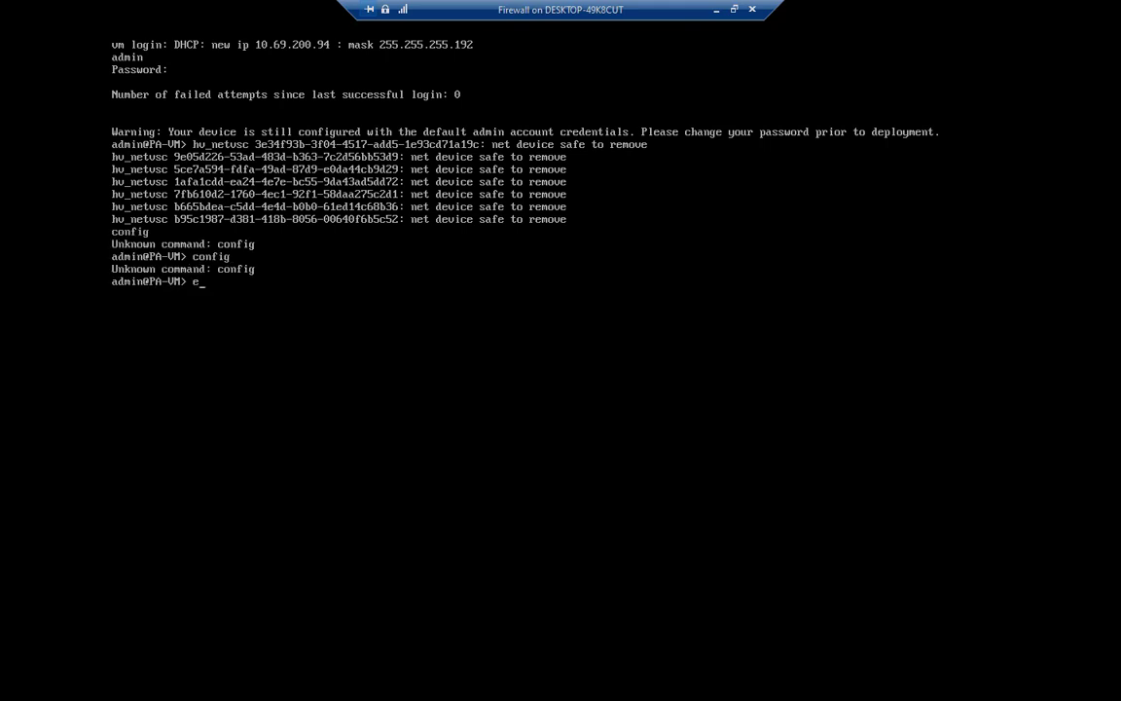
{"action": "key", "text": "BackSpace"}
{"action": "type", "text": "?configure"}
{"action": "key", "text": "Return"}
- Set the management interface to static with IP 10.69.200.67, netmask 255.255.255.192, gateway 10.69.200.65 and DNS servers 10.69.110.11 and 10.68.100.11
{"action": "type", "text": "set deviceconfig system type static"}
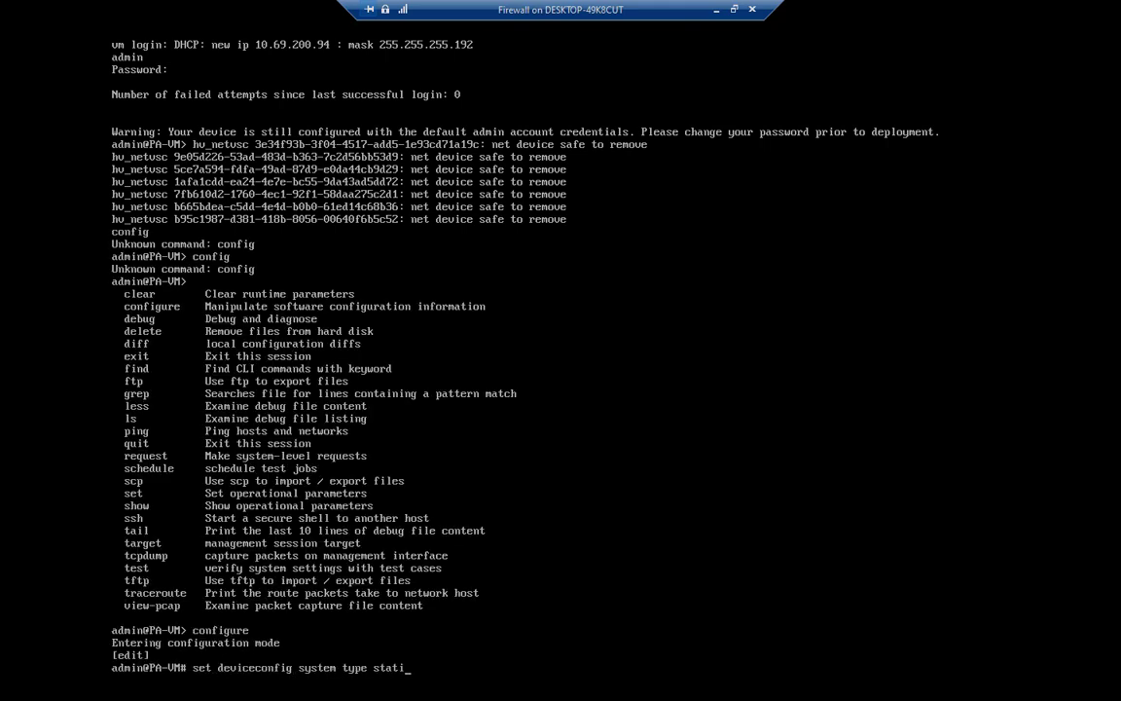
{"action": "key", "text": "Return"}
{"action": "type", "text": "set deviceconfig system ip-address 10.69.200.67 "}
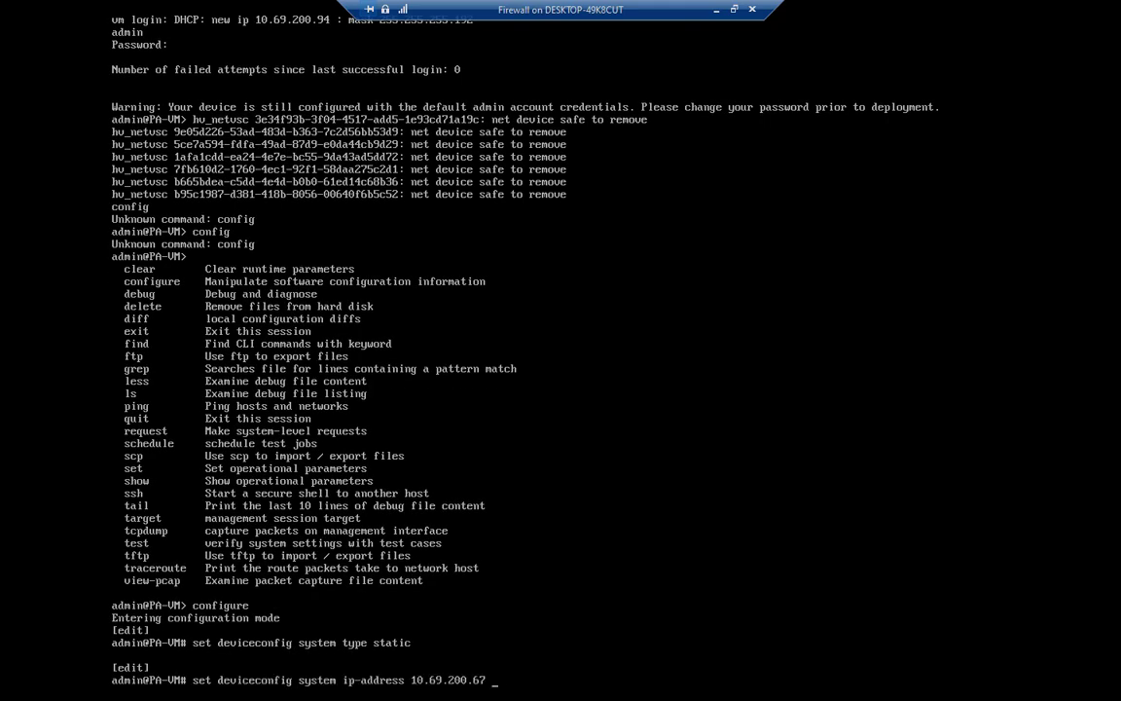
{"action": "type", "text": "netmask 255.255.255.192 default-gateway 10.69.200.65 dn"}
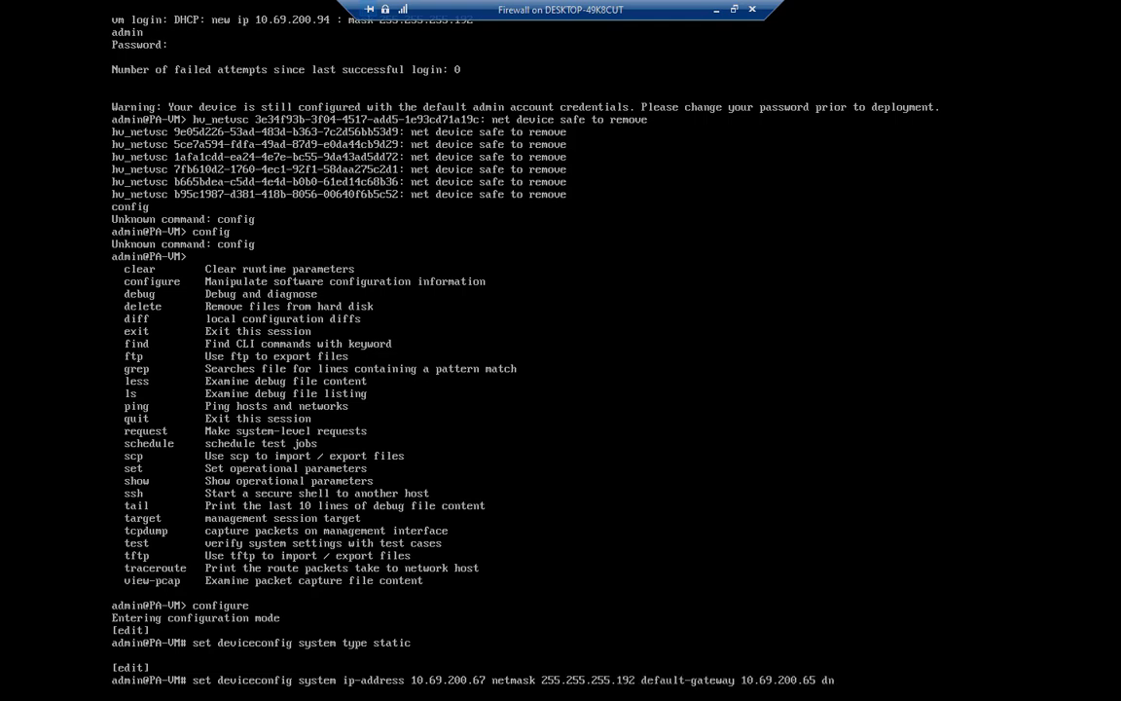
{"action": "type", "text": "s-setting servers primary 10.69..110.11 secondary 10.68.100.11"}
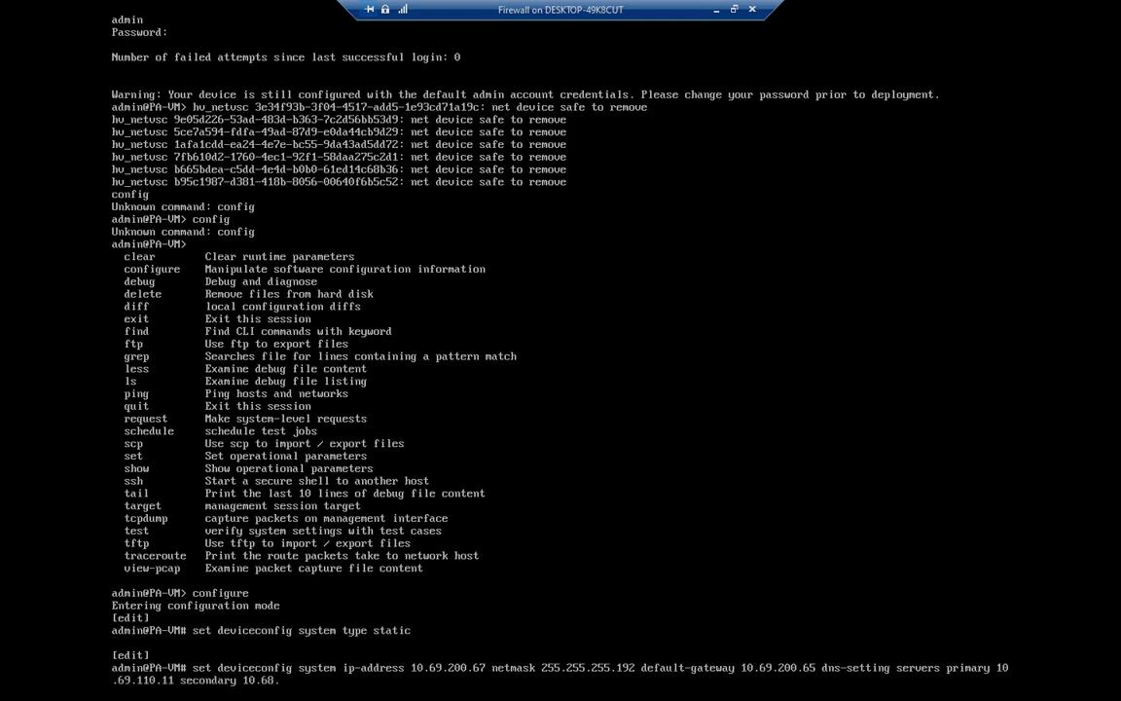
{"action": "key", "text": "Return"}
- Set the primary NTP server address to ntp.nrc.ca and commit the configuration
{"action": "type", "text": "set deviceconfig system n"}
{"action": "key", "text": "question"}
{"action": "type", "text": "tp-servers"}
{"action": "key", "text": "question"}
{"action": "type", "text": "primary-ntp-server"}
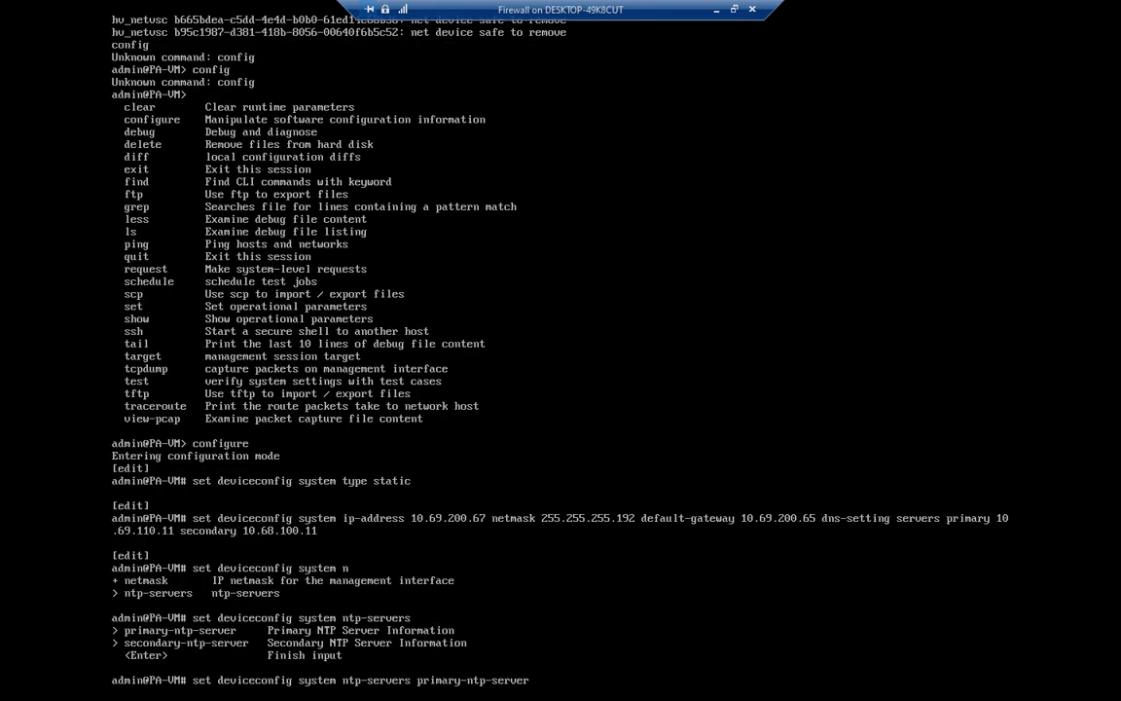
{"action": "key", "text": "question"}
{"action": "type", "text": "ntp.nrc.ca"}
{"action": "key", "text": "Return"}
{"action": "key", "text": "Up"}
{"action": "key", "text": "BackSpace"}
{"action": "key", "text": "BackSpace"}
{"action": "key", "text": "BackSpace"}
{"action": "key", "text": "BackSpace"}
{"action": "key", "text": "BackSpace"}
{"action": "key", "text": "BackSpace"}
{"action": "key", "text": "BackSpace"}
{"action": "key", "text": "BackSpace"}
{"action": "key", "text": "BackSpace"}
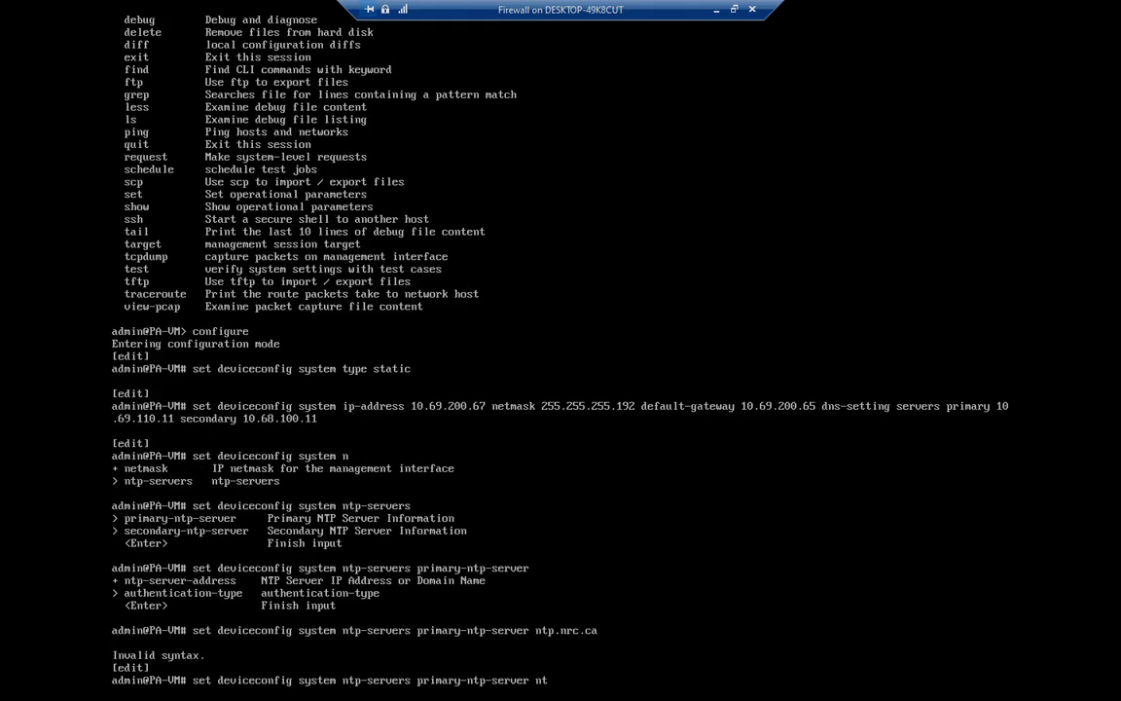
{"action": "type", "text": "p-server-address ntp.nrc.ca"}
{"action": "key", "text": "question"}
{"action": "key", "text": "Return"}
{"action": "type", "text": "commit"}
{"action": "key", "text": "Return"}
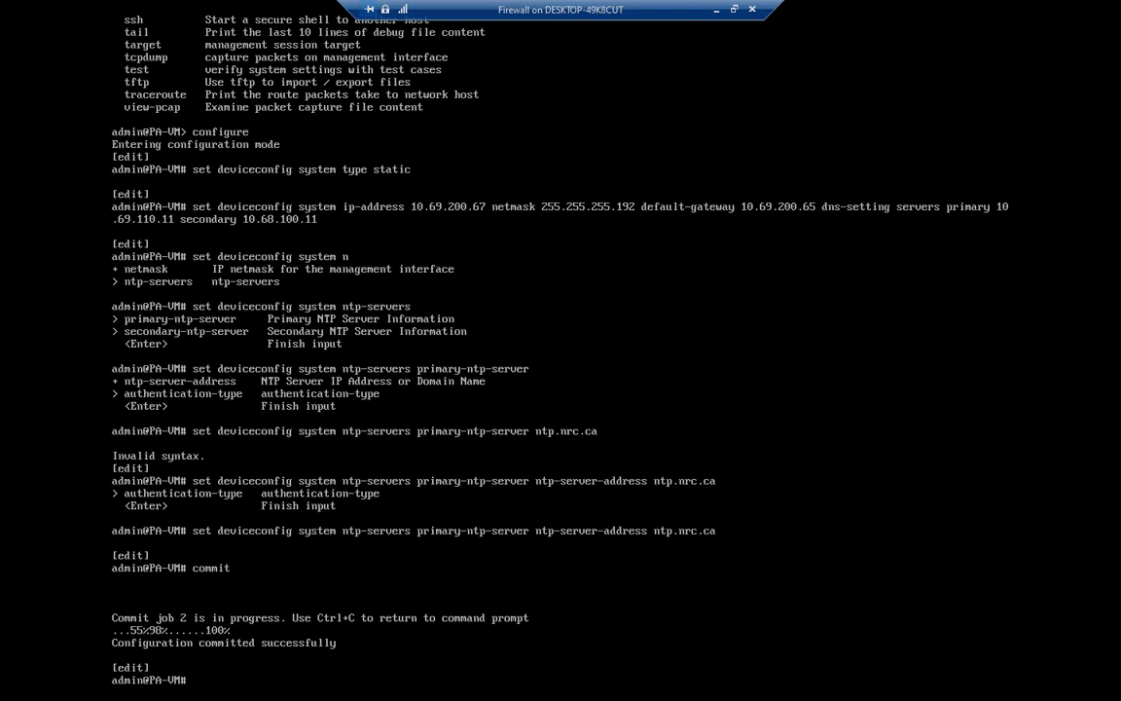
- Ping the gateway 10.69.200.65 from operational mode, then log out of the firewall console
{"action": "type", "text": "host 10.69.200.65"}
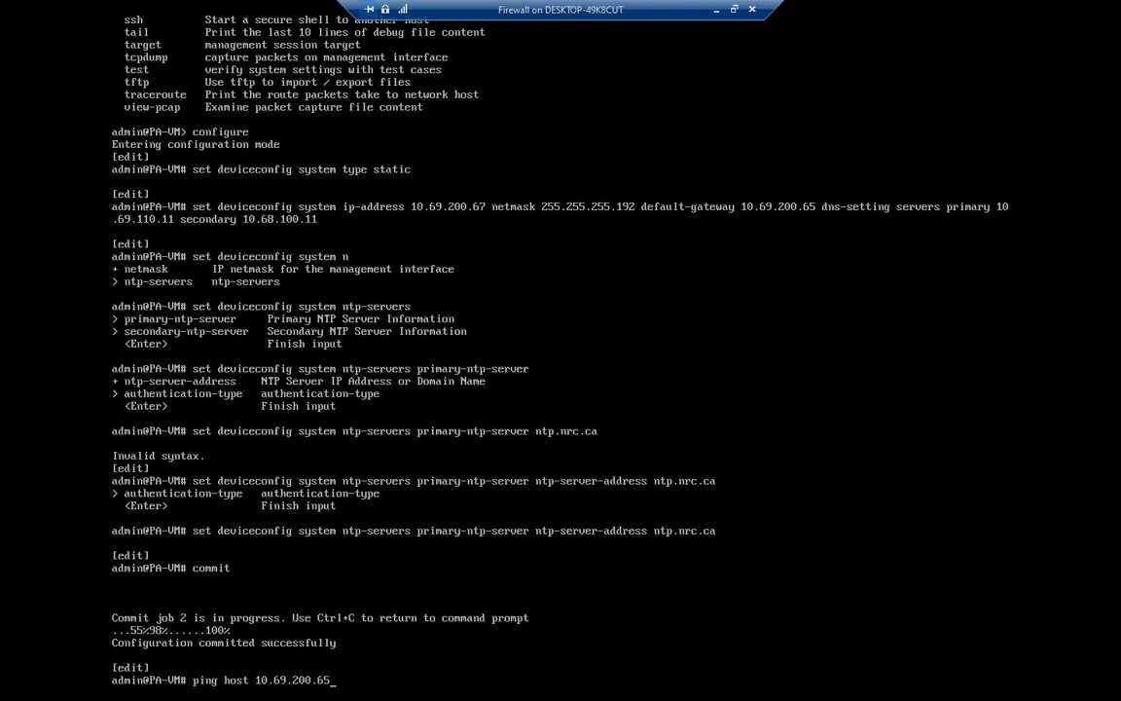
{"action": "key", "text": "Return"}
{"action": "type", "text": "exit"}
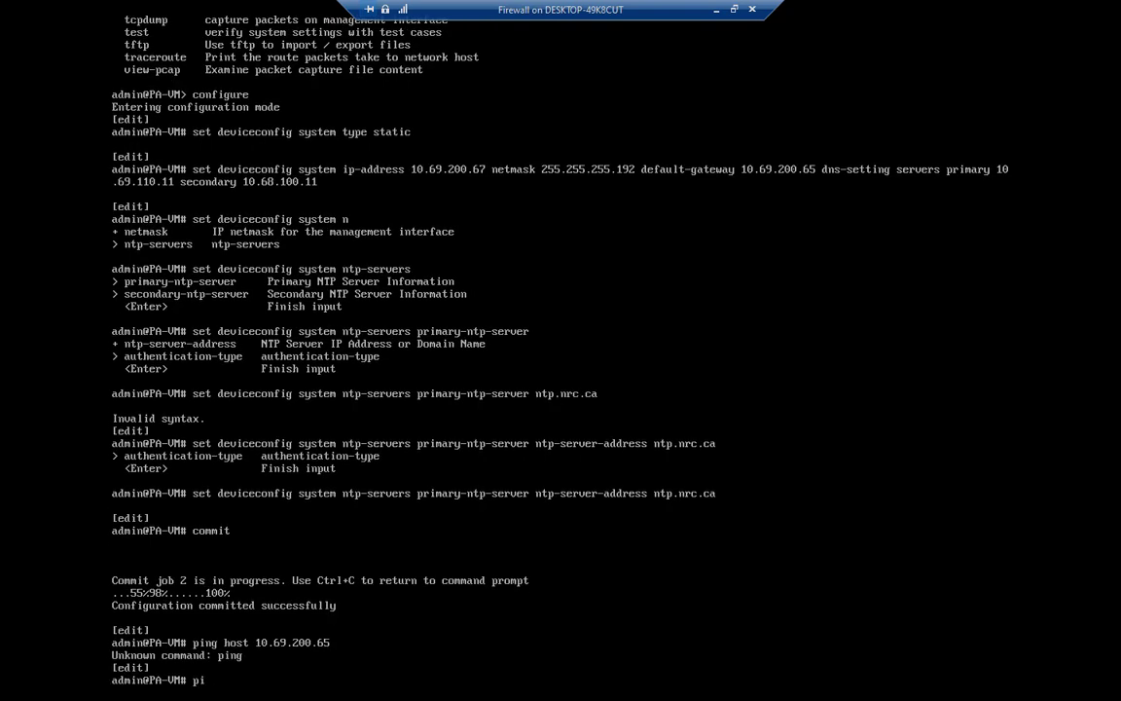
{"action": "key", "text": "Return"}
{"action": "type", "text": "ping host"}
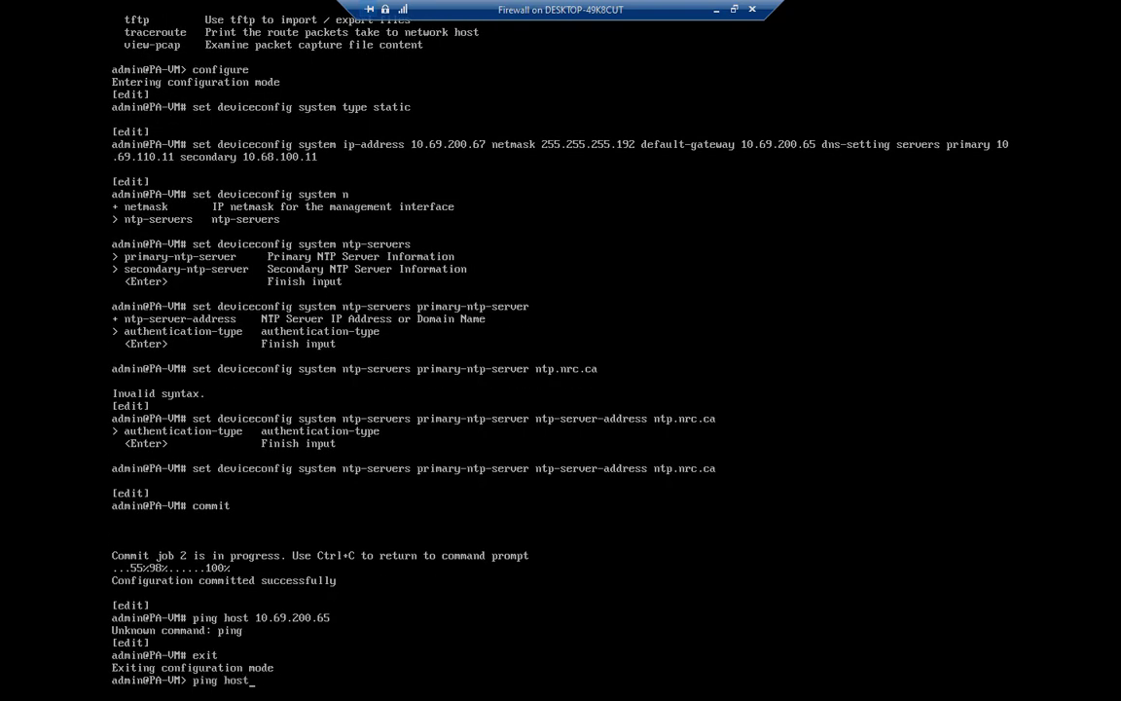
{"action": "type", "text": " 10.69.200.65"}
{"action": "key", "text": "Return"}
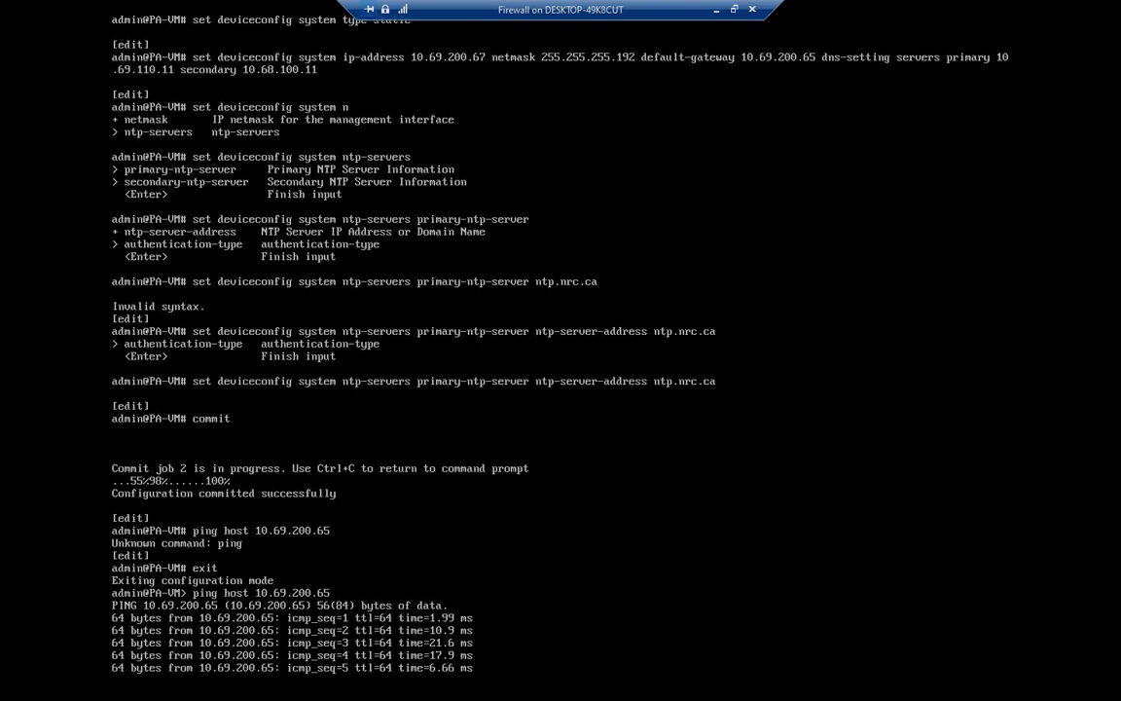
{"action": "key", "text": "ctrl+c"}
{"action": "type", "text": "exit"}
{"action": "key", "text": "Return"}
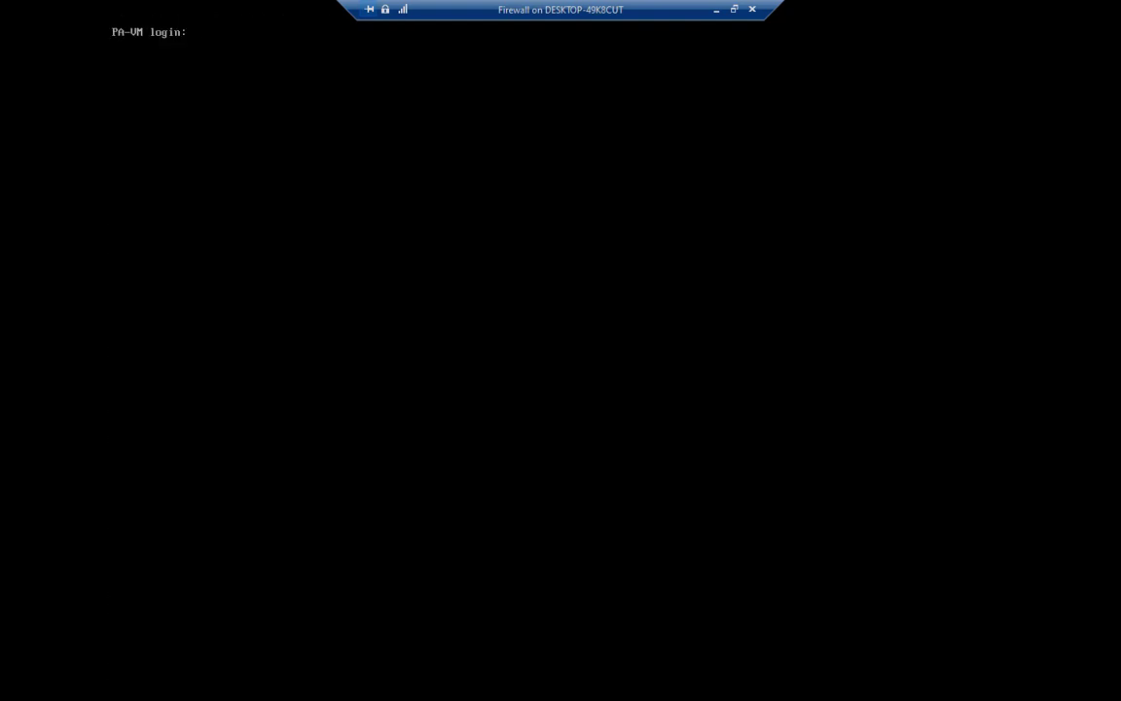
- Open the 04 Firewall Admin shortcut and proceed past the certificate warning to 10.69.200.67
{"action": "left_click", "coordinate": [734, 9]}
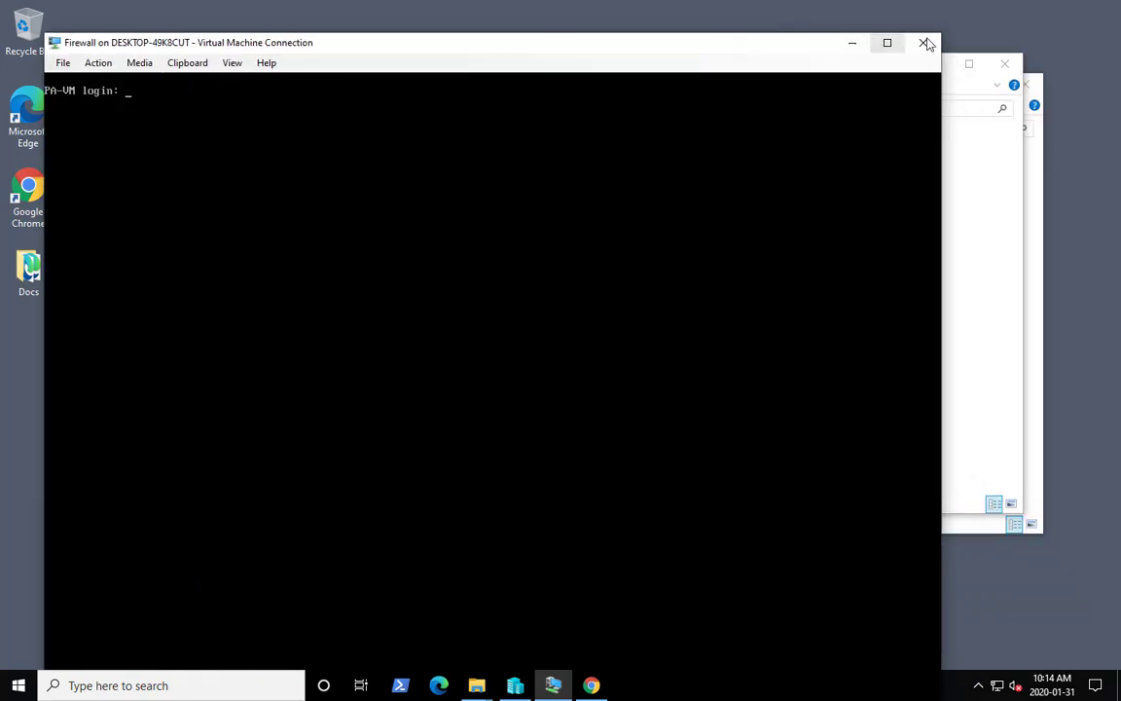
{"action": "left_click", "coordinate": [923, 43]}
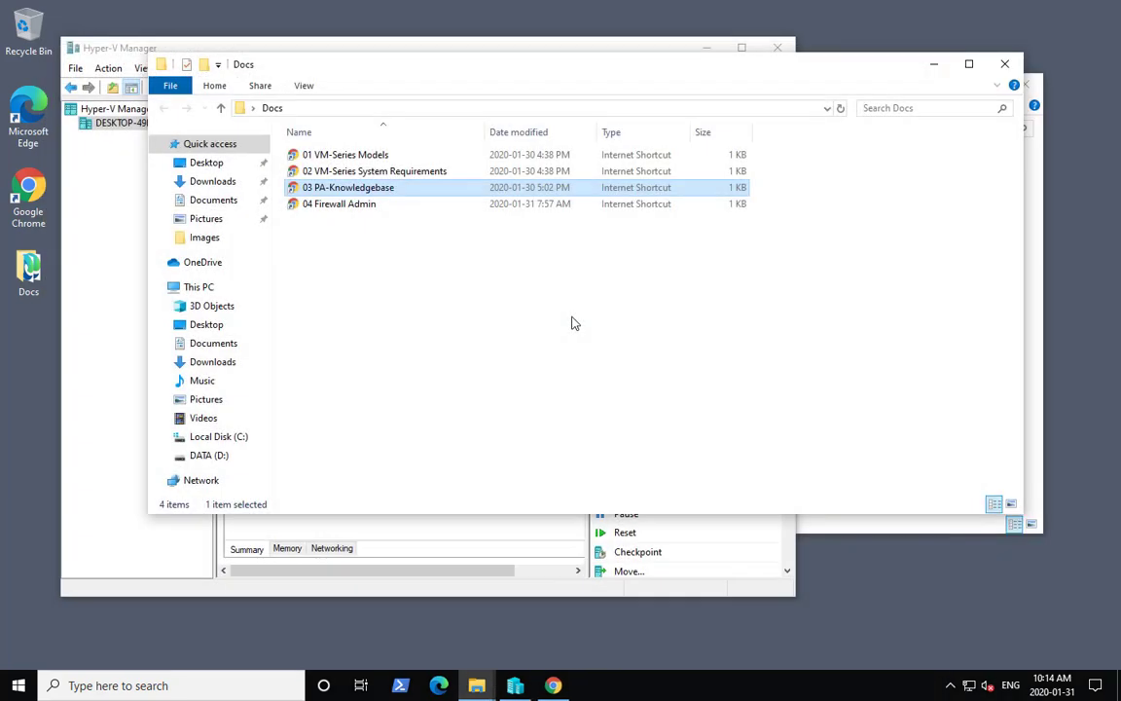
{"action": "left_click", "coordinate": [341, 203]}
{"action": "left_click", "coordinate": [362, 446]}
{"action": "left_click", "coordinate": [399, 565]}
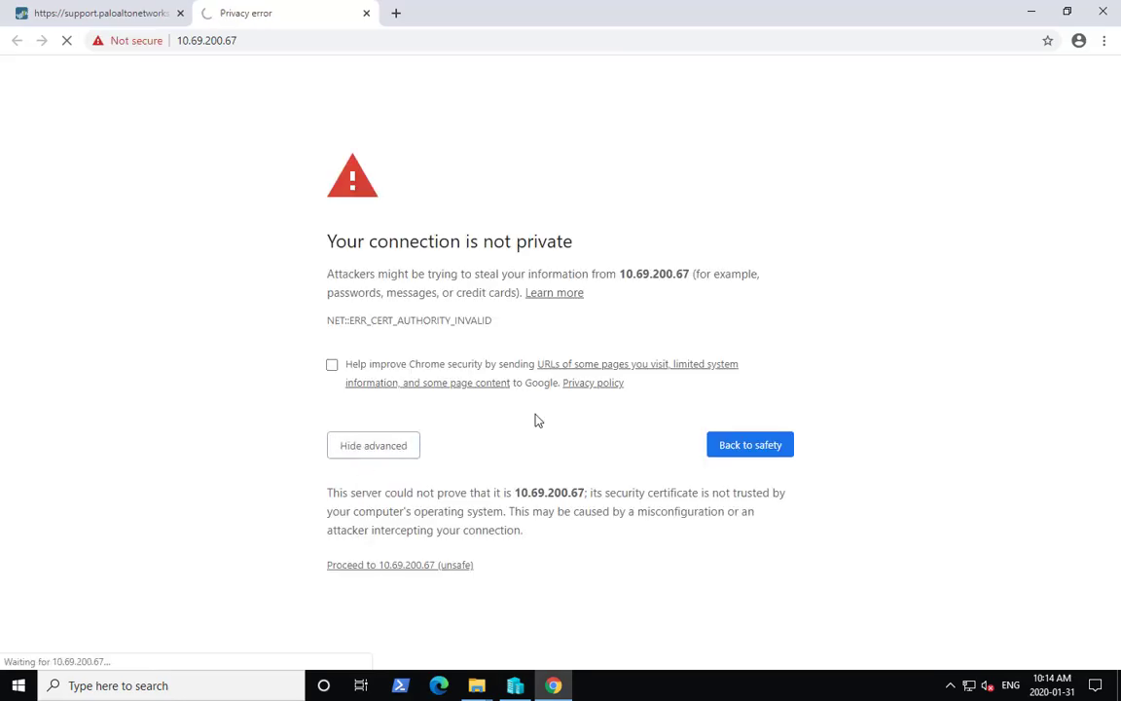
- Log in to the web interface as admin with the account password and close the Welcome dialog with Do not show again checked
{"action": "type", "text": "admin"}
{"action": "key", "text": "Tab"}
{"action": "type", "text": "admin"}
{"action": "key", "text": "Return"}
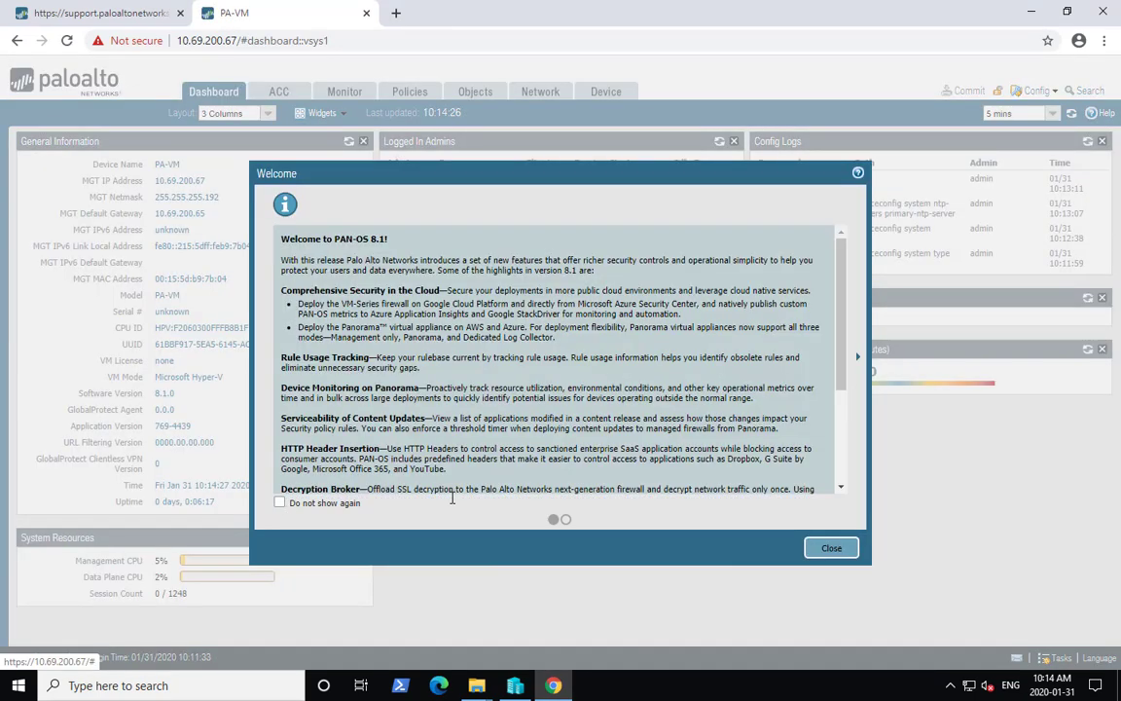
{"action": "left_click", "coordinate": [280, 503]}
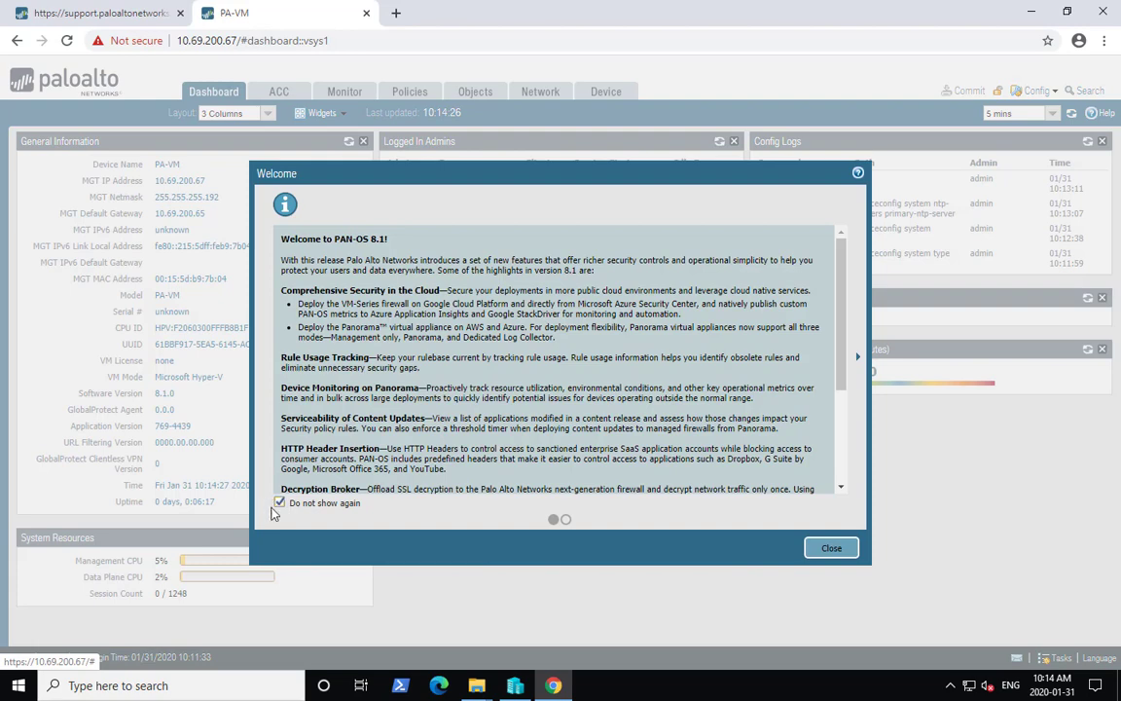
{"action": "left_click", "coordinate": [829, 548]}
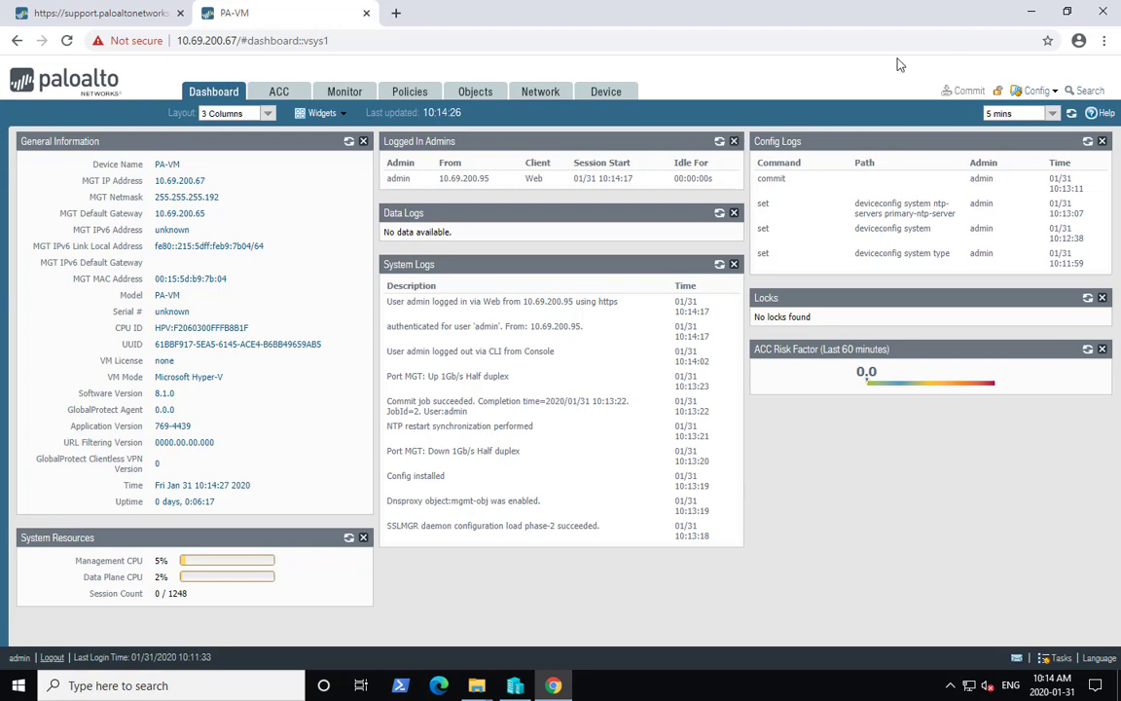
- Download the authorization file from the Device Licenses page via the activate-with-authorization-code dialog
{"action": "left_click", "coordinate": [605, 91]}
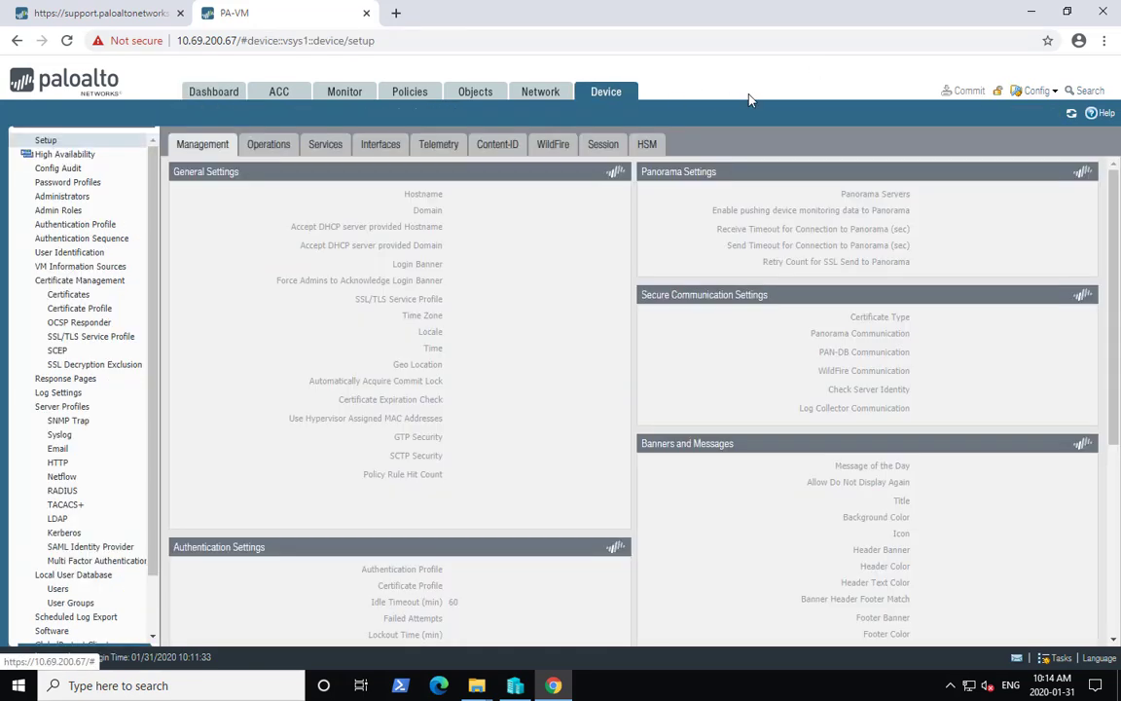
{"action": "scroll", "coordinate": [117, 428], "scroll_direction": "down", "scroll_amount": 1}
{"action": "scroll", "coordinate": [117, 428], "scroll_direction": "down", "scroll_amount": 1}
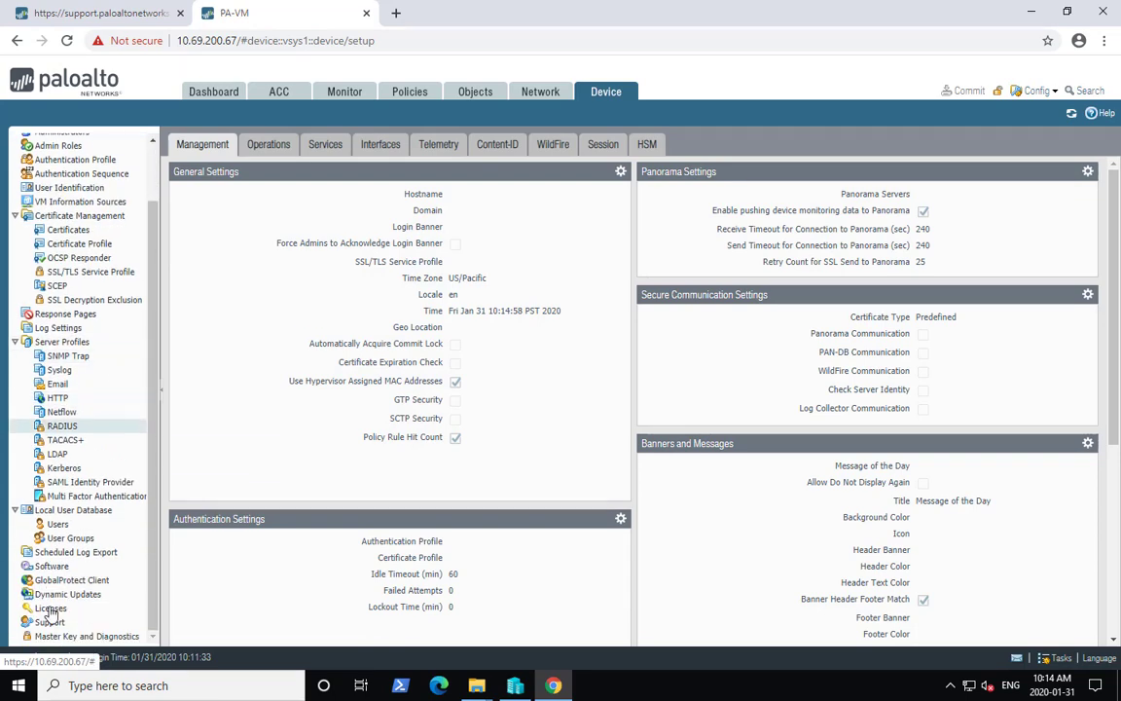
{"action": "left_click", "coordinate": [50, 607]}
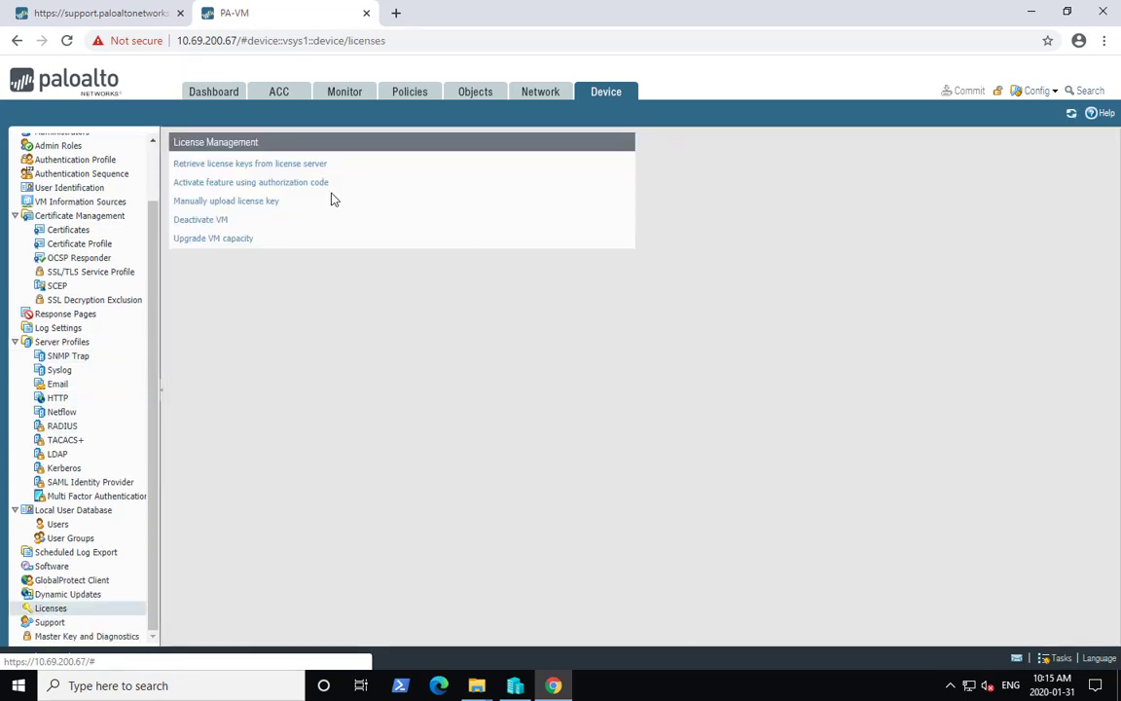
{"action": "left_click", "coordinate": [220, 183]}
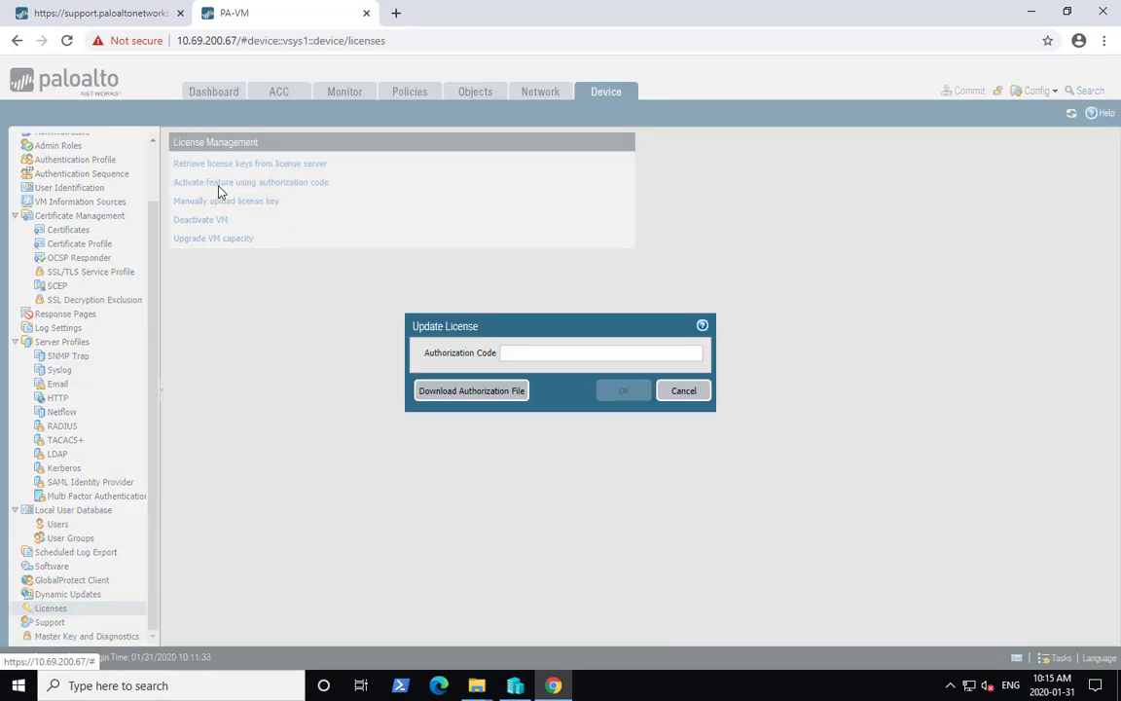
{"action": "left_click", "coordinate": [481, 392]}
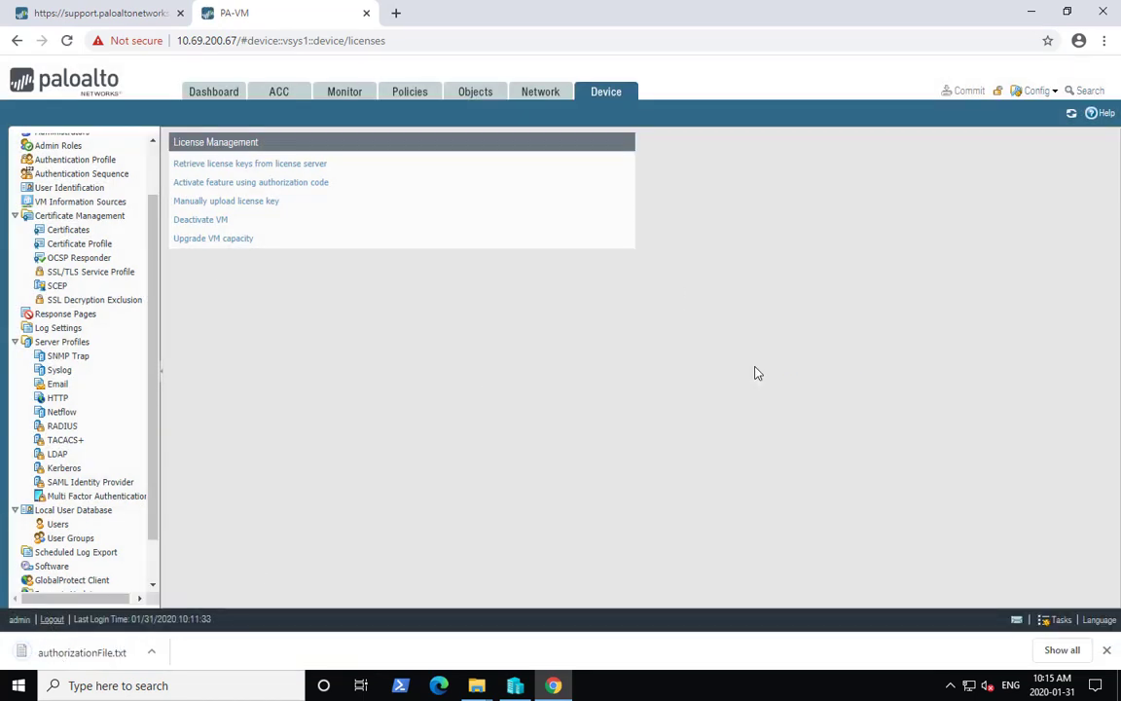
- Open the downloaded authorizationFile.txt, select its CPUID and UUID lines, and close it
{"action": "left_click", "coordinate": [70, 648]}
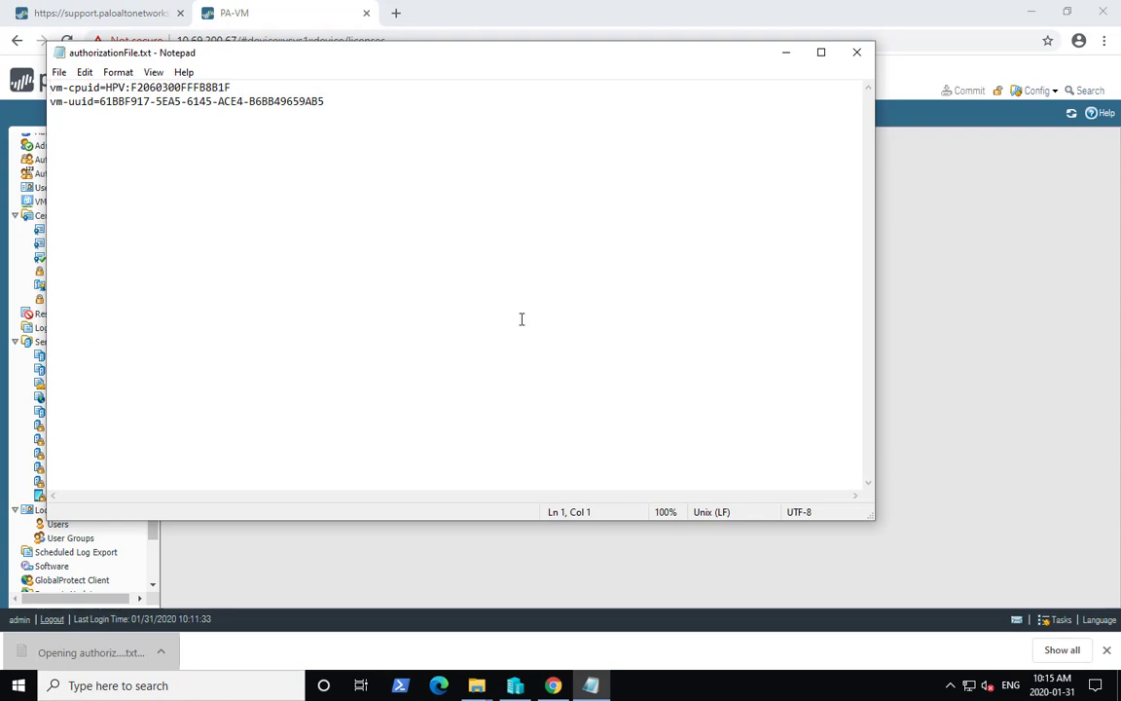
{"action": "left_click_drag", "start_coordinate": [348, 101], "coordinate": [50, 87]}
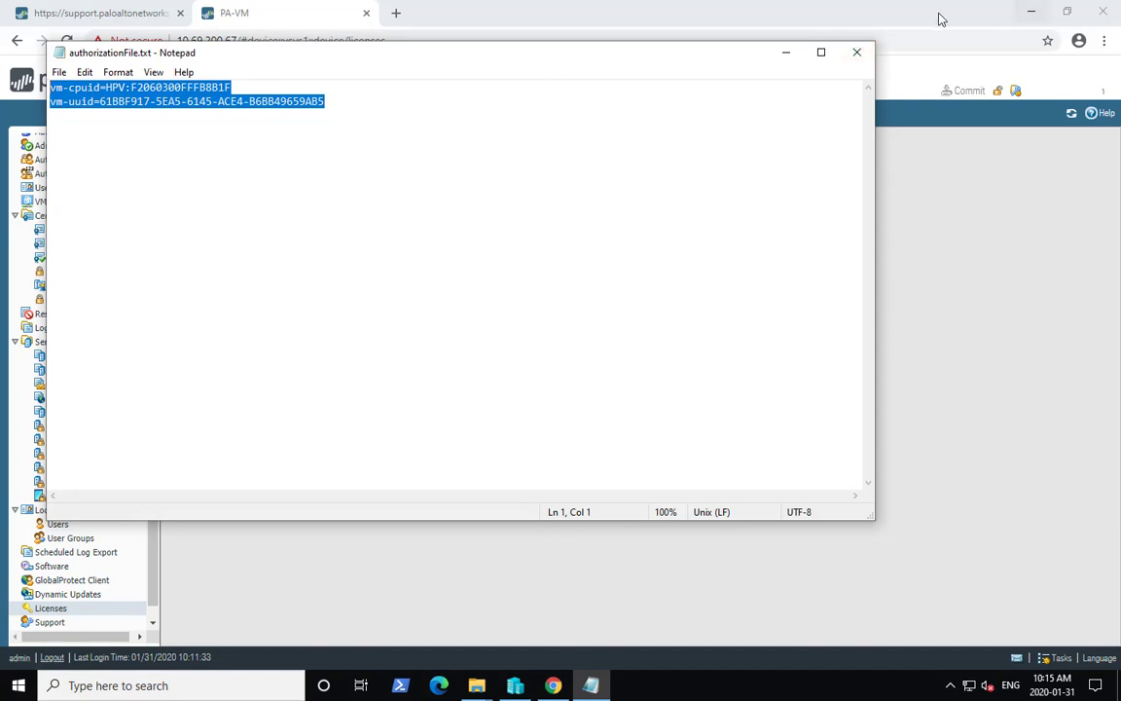
{"action": "left_click", "coordinate": [857, 51]}
- On the support portal, start registering a VM for the auth code and upload authorizationFile.txt from Downloads
{"action": "left_click", "coordinate": [97, 13]}
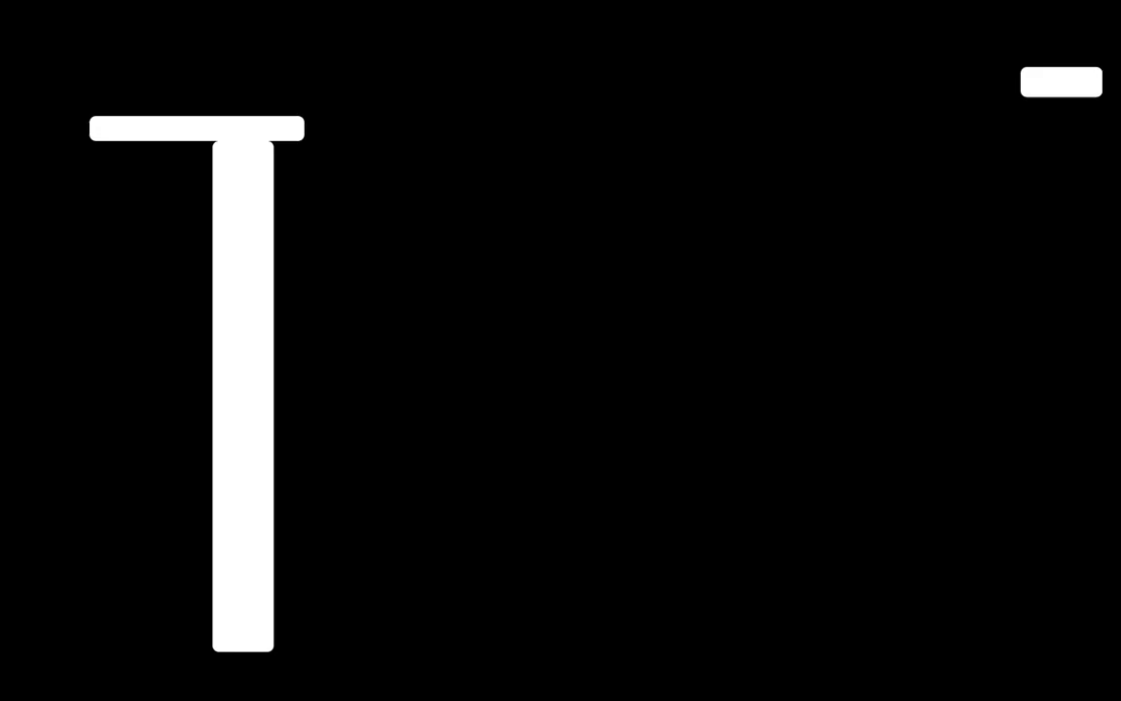
{"action": "left_click", "coordinate": [915, 338]}
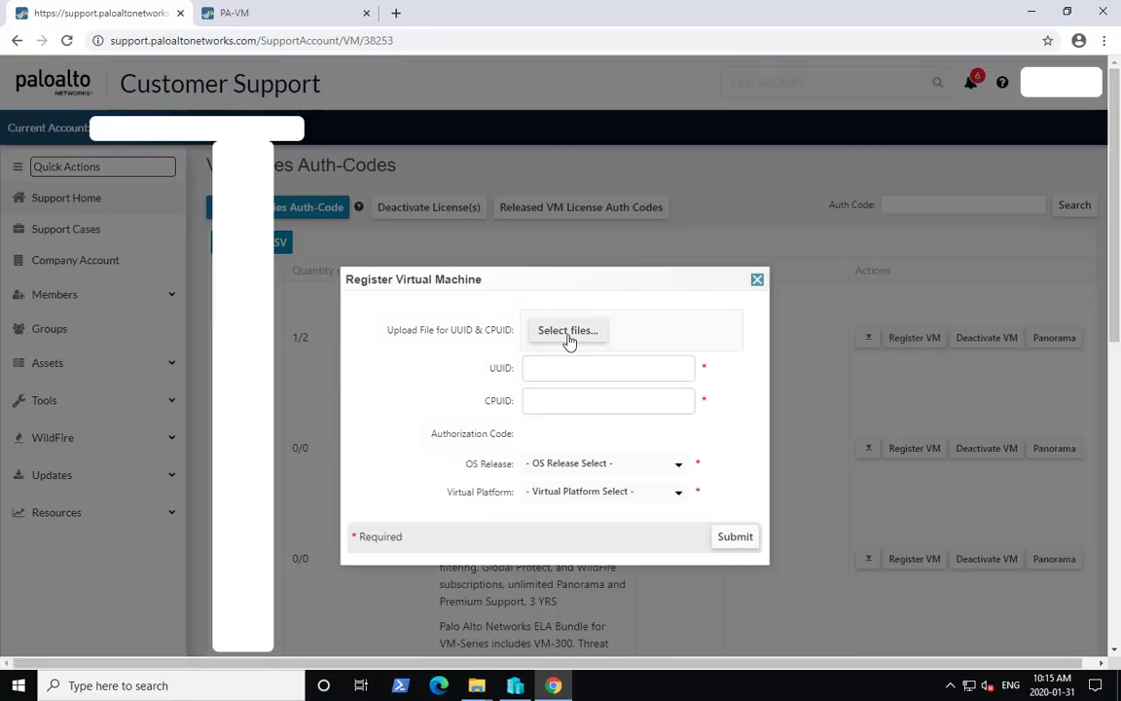
{"action": "left_click", "coordinate": [569, 332]}
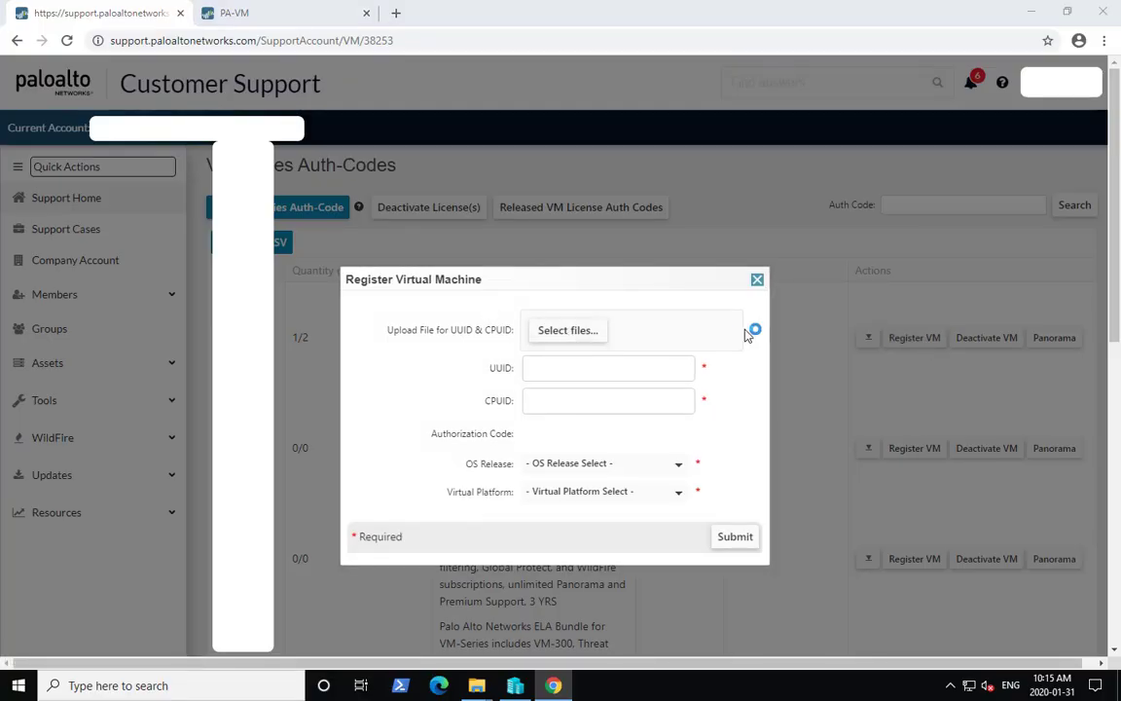
{"action": "left_click", "coordinate": [60, 134]}
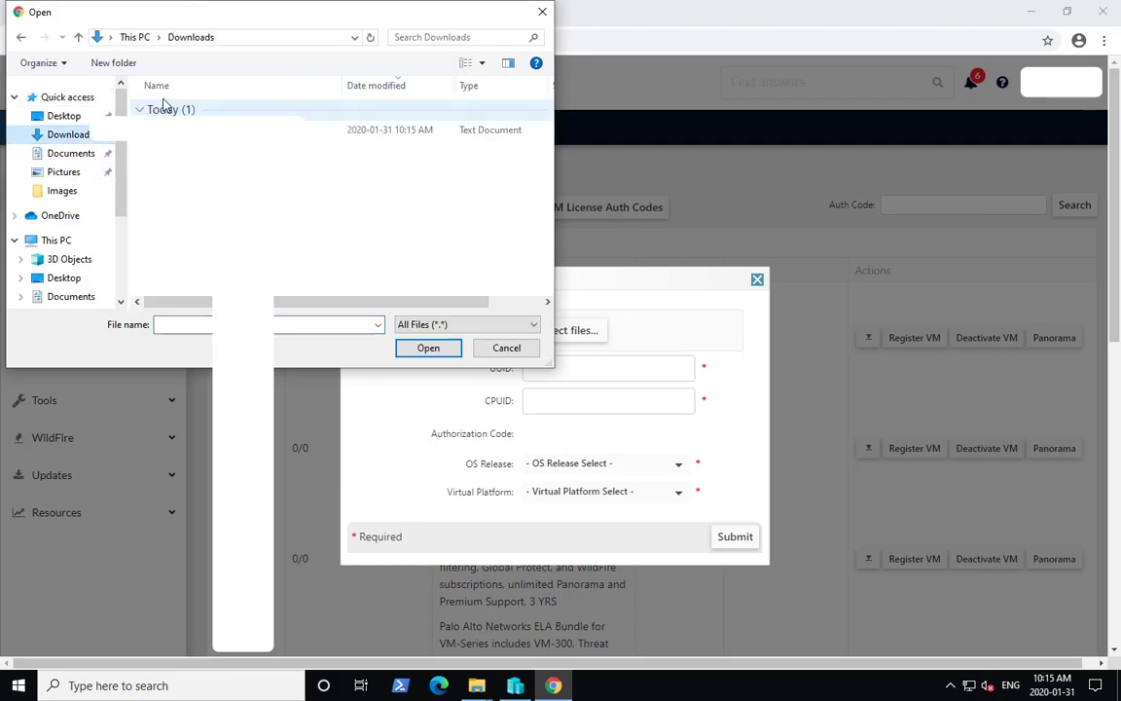
{"action": "left_click", "coordinate": [170, 133]}
{"action": "left_click", "coordinate": [428, 347]}
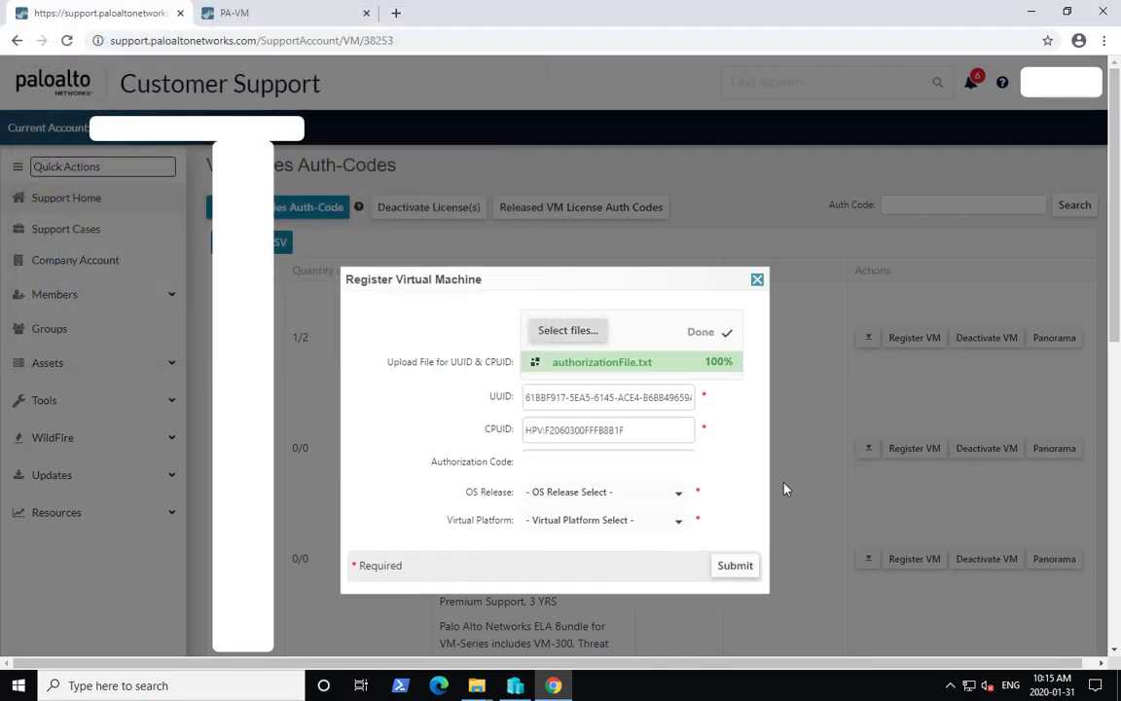
- Set the OS release to 8.1.0 and the virtual platform to Microsoft Hyper-V, then submit the registration
{"action": "left_click", "coordinate": [678, 493]}
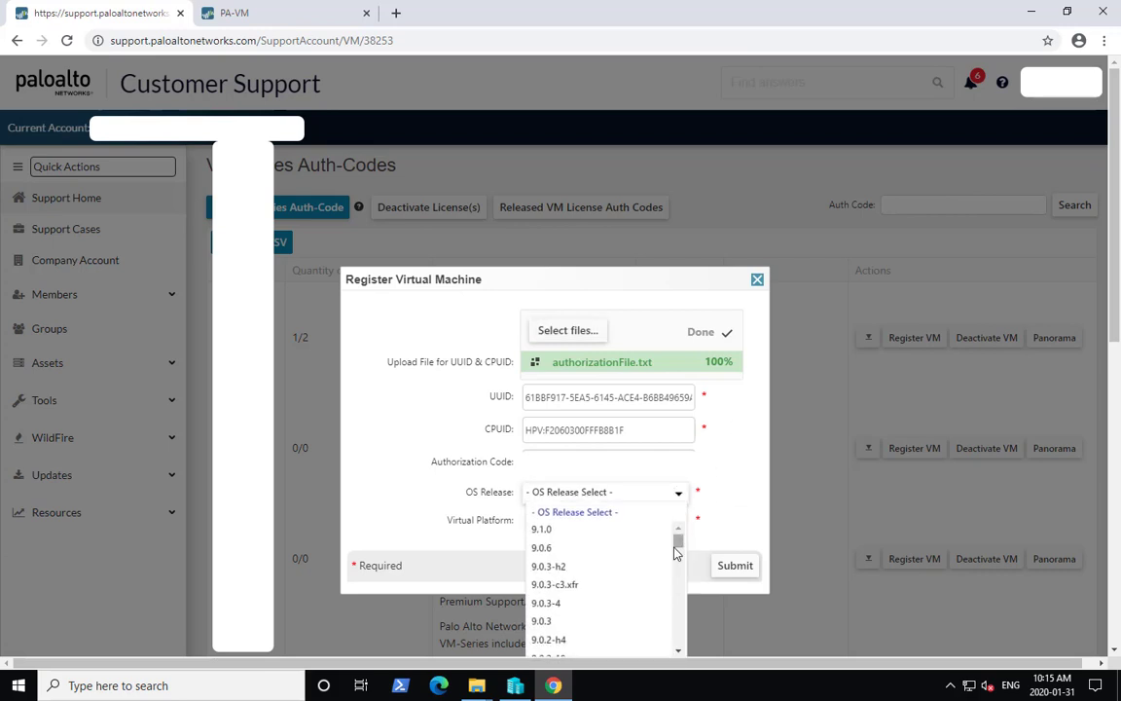
{"action": "scroll", "coordinate": [627, 568], "scroll_direction": "down", "scroll_amount": 10}
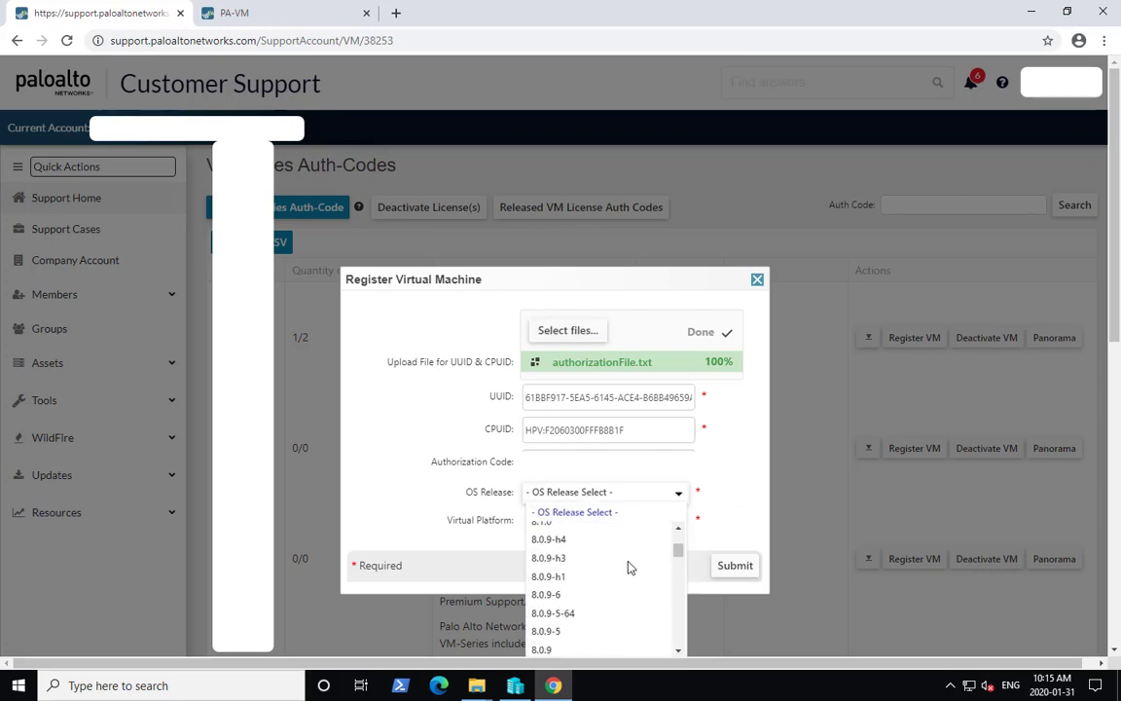
{"action": "scroll", "coordinate": [600, 563], "scroll_direction": "up", "scroll_amount": 1}
{"action": "left_click", "coordinate": [638, 530]}
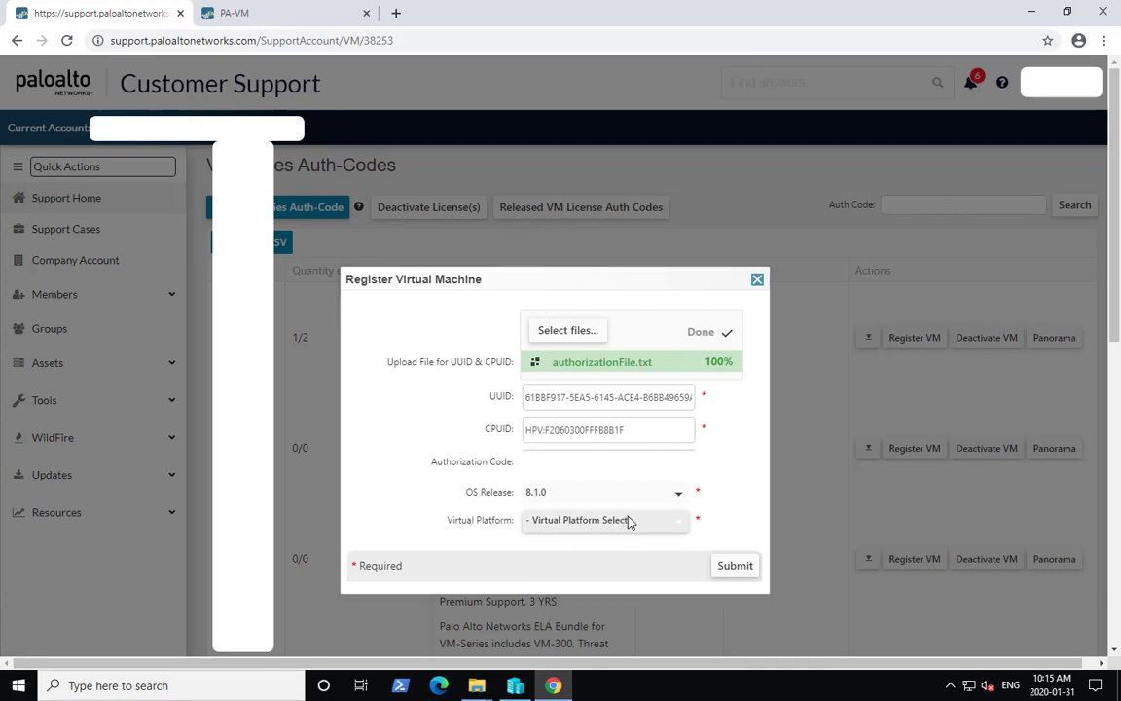
{"action": "left_click", "coordinate": [629, 523]}
{"action": "left_click", "coordinate": [613, 444]}
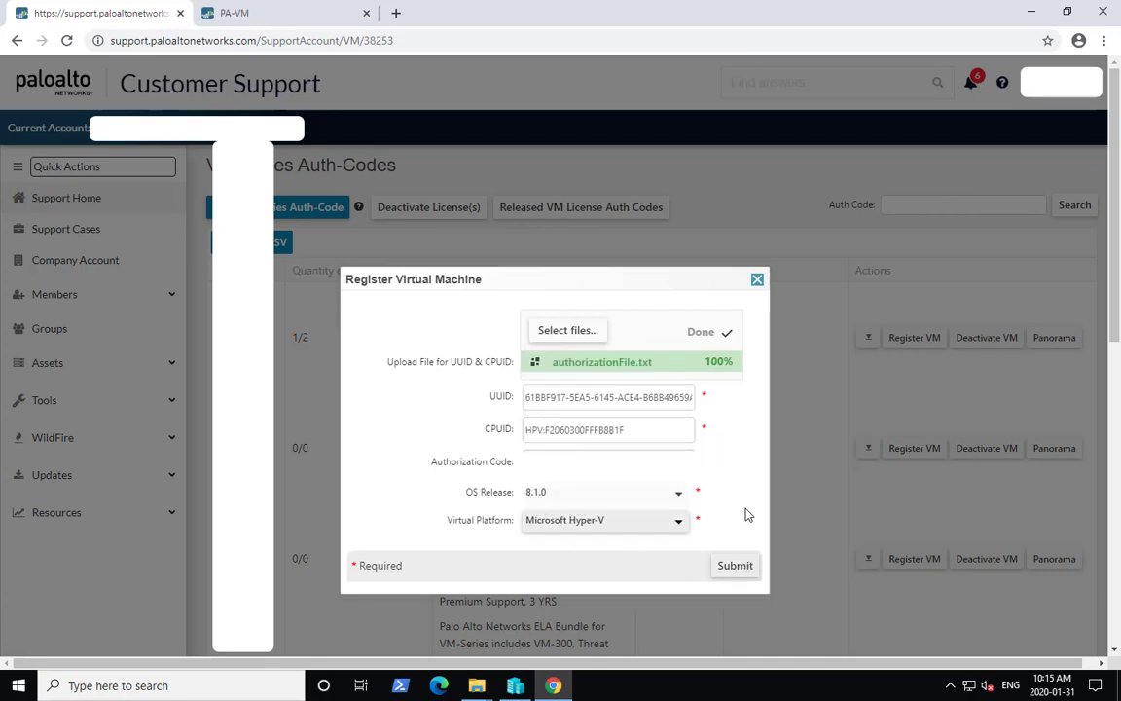
{"action": "left_click", "coordinate": [735, 566]}
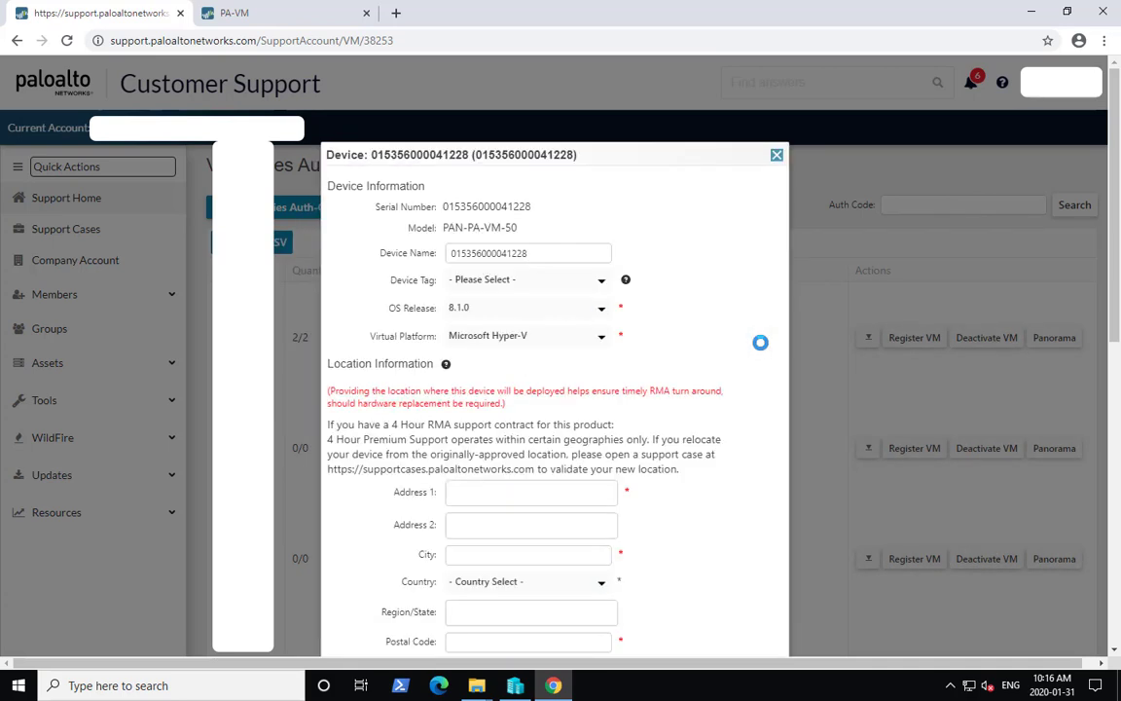
- Review the registered device's information and close the dialog
{"action": "scroll", "coordinate": [715, 333], "scroll_direction": "down", "scroll_amount": 4}
{"action": "scroll", "coordinate": [602, 355], "scroll_direction": "up", "scroll_amount": 1}
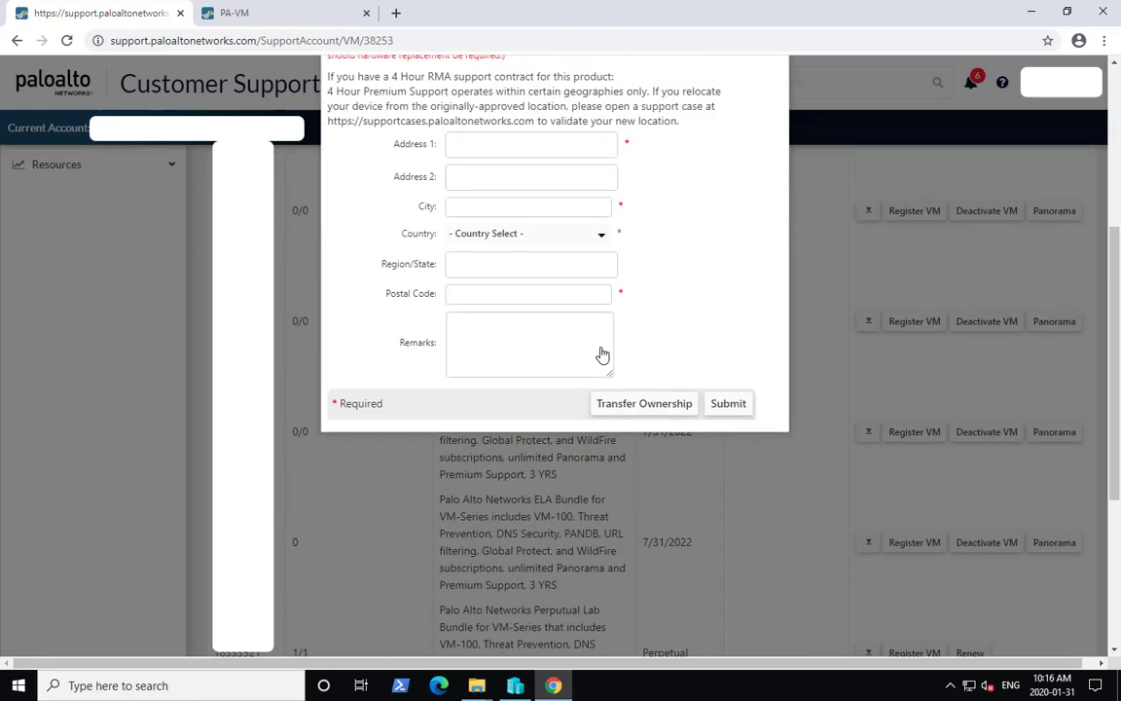
{"action": "scroll", "coordinate": [603, 355], "scroll_direction": "up", "scroll_amount": 3}
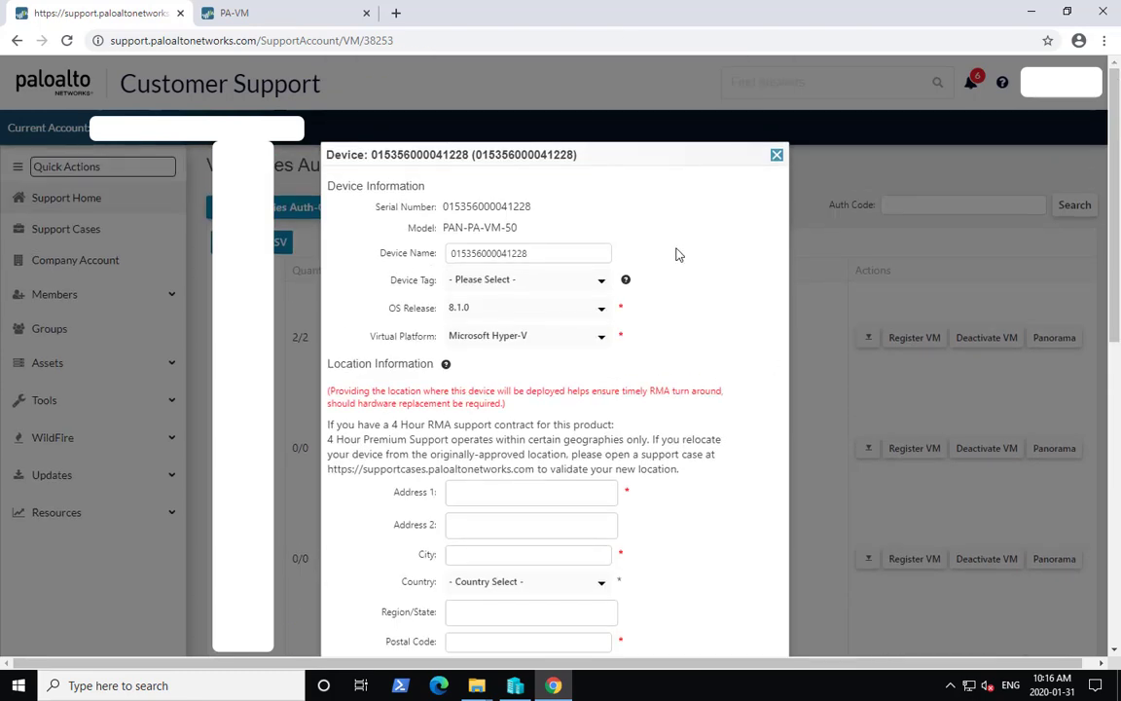
{"action": "left_click", "coordinate": [777, 155]}
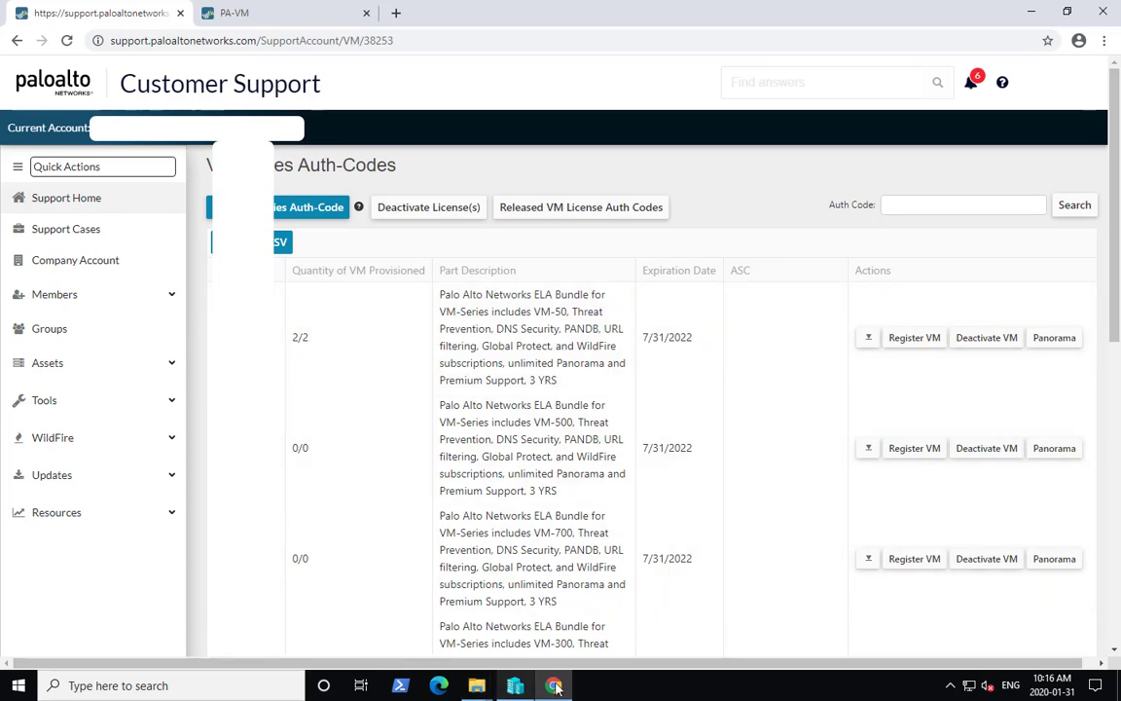
- On the firewall, activate a feature using the authorization code and accept the services restart warning
{"action": "left_click", "coordinate": [251, 6]}
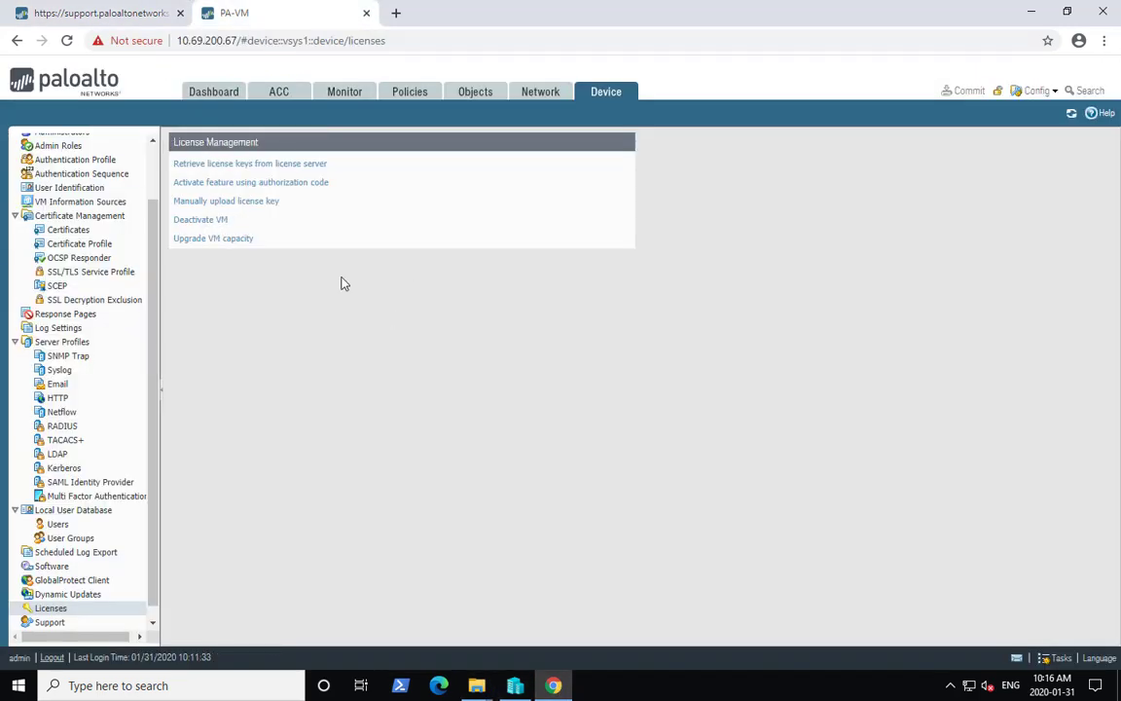
{"action": "left_click", "coordinate": [246, 185]}
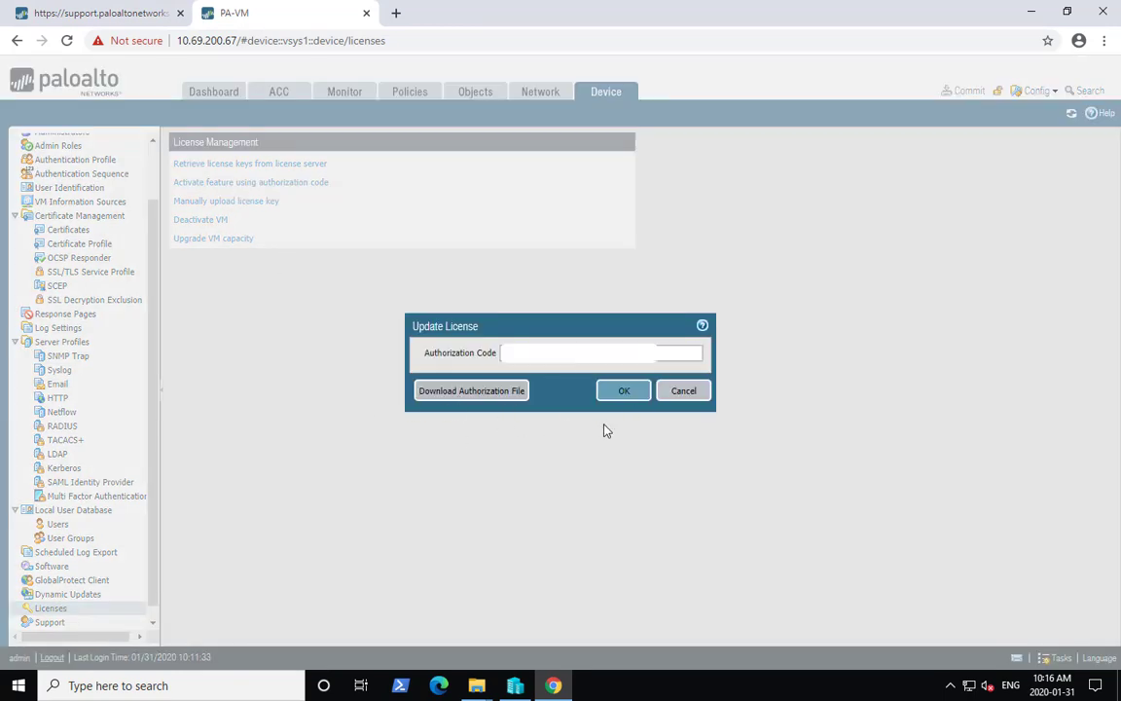
{"action": "left_click", "coordinate": [624, 393]}
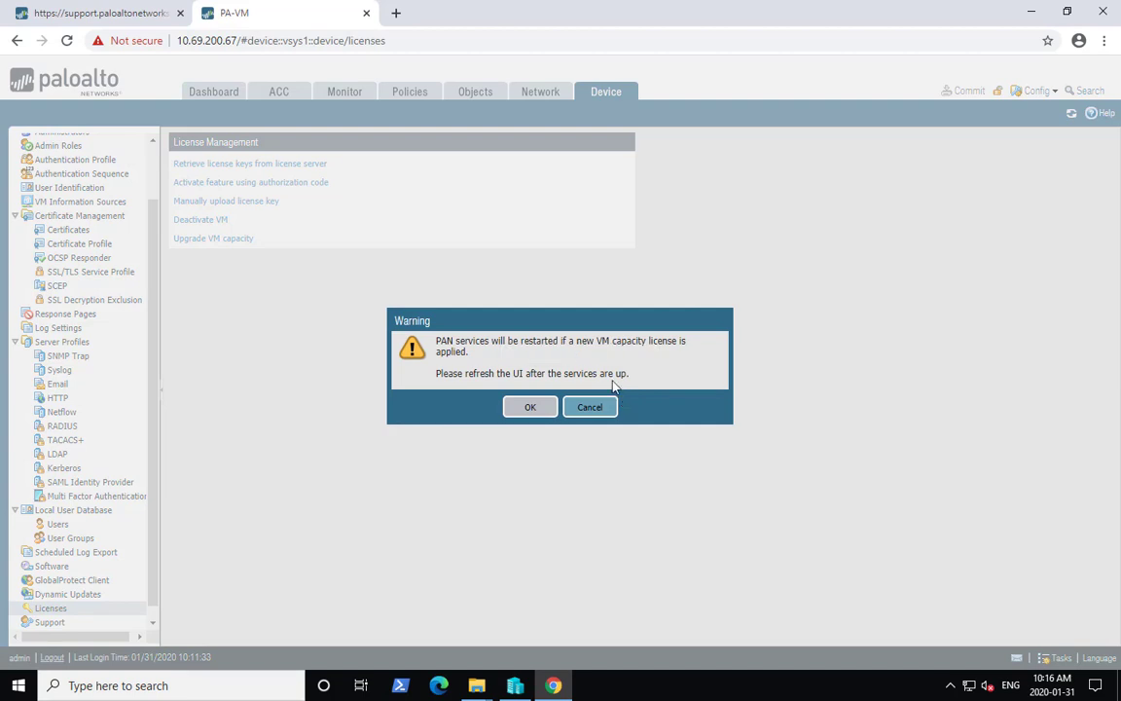
{"action": "left_click", "coordinate": [528, 408]}
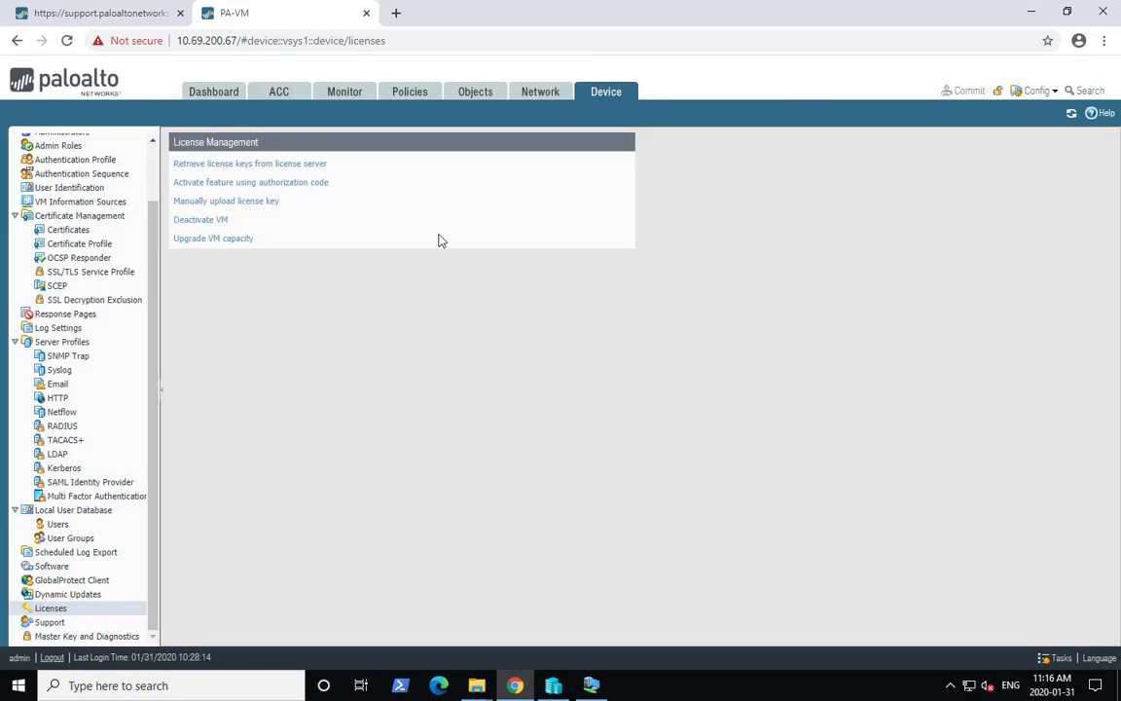
- Activate a feature again by pasting the authorization code and accepting the restart warning
{"action": "left_click", "coordinate": [311, 183]}
{"action": "key", "text": "ctrl+v"}
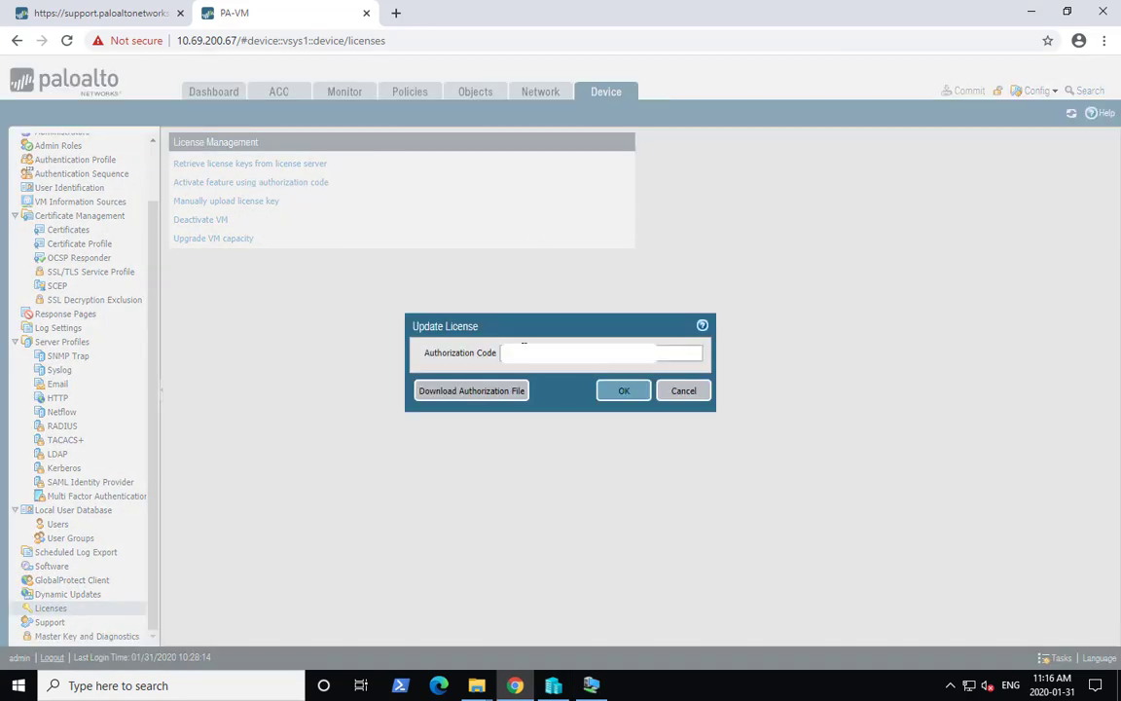
{"action": "left_click", "coordinate": [633, 394]}
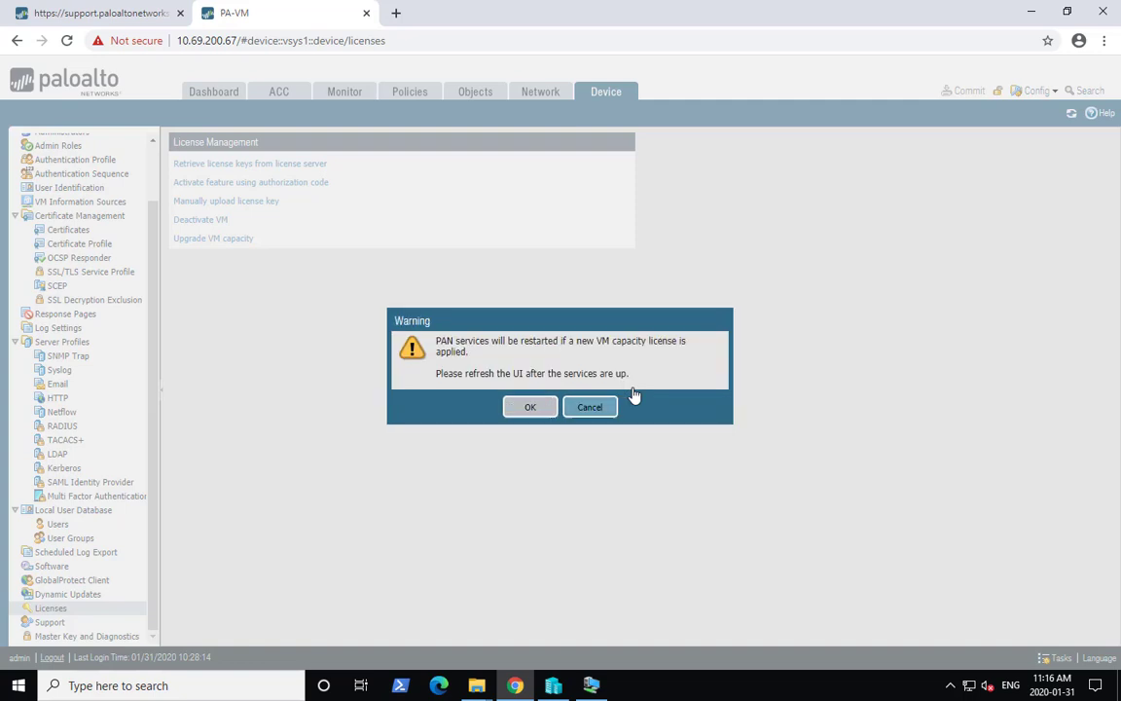
{"action": "left_click", "coordinate": [542, 408]}
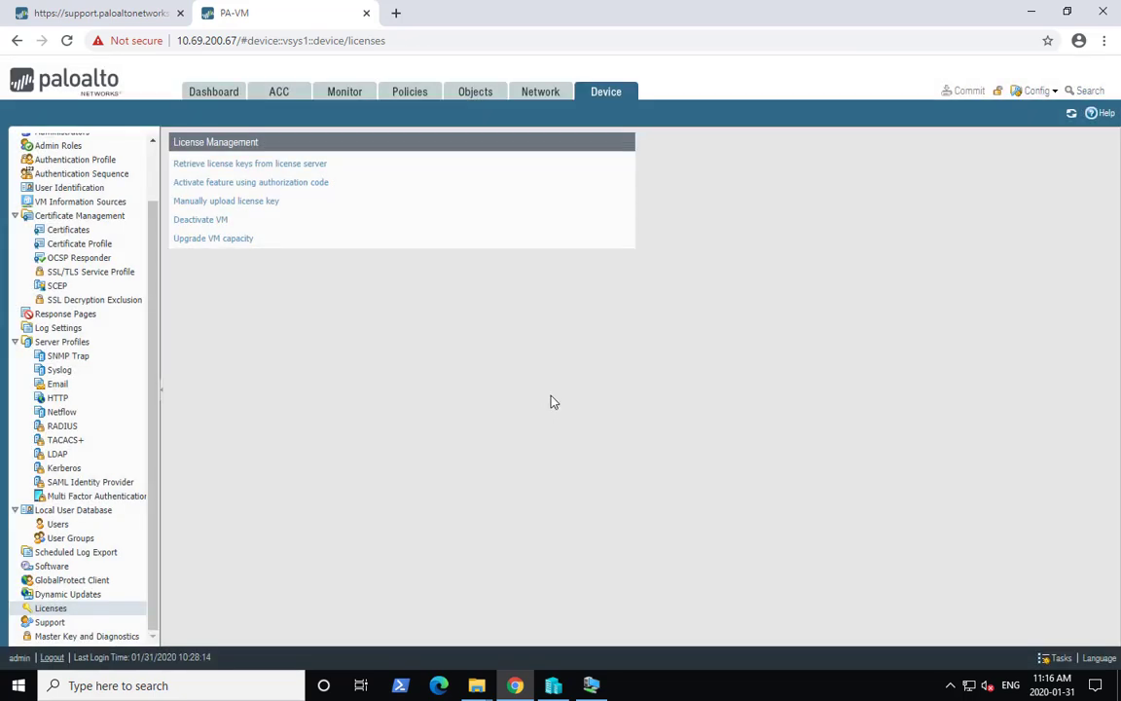
- Log back in to the web interface as admin with the account password
{"action": "left_click", "coordinate": [581, 685]}
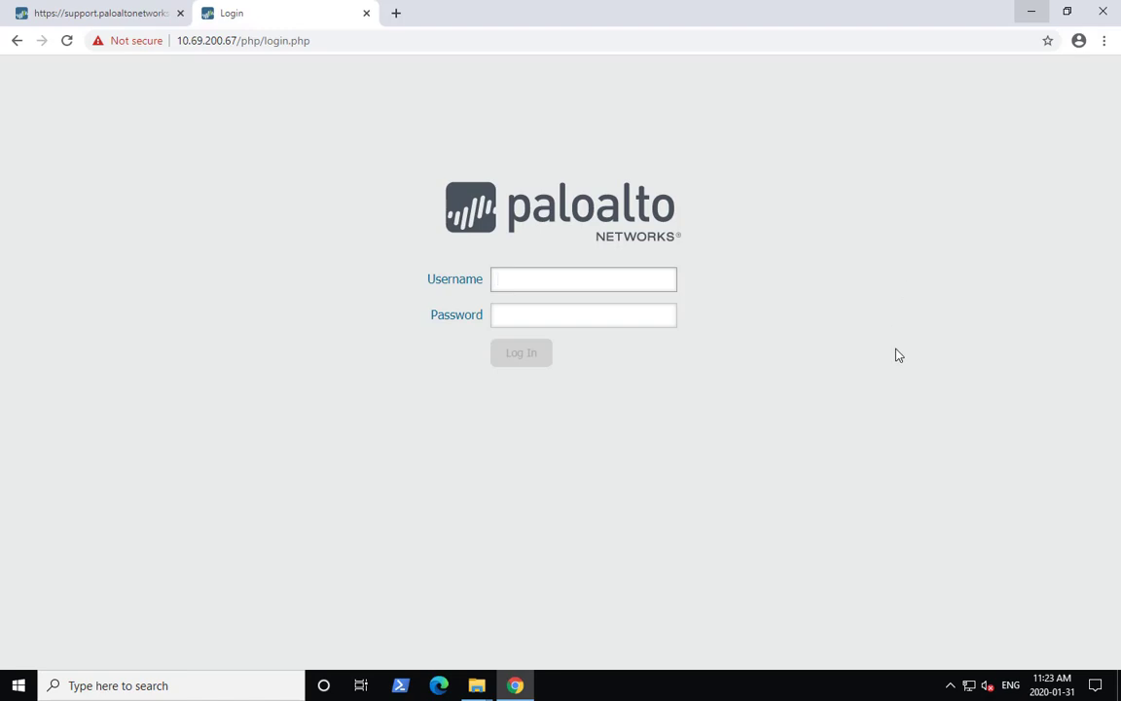
{"action": "left_click", "coordinate": [512, 285]}
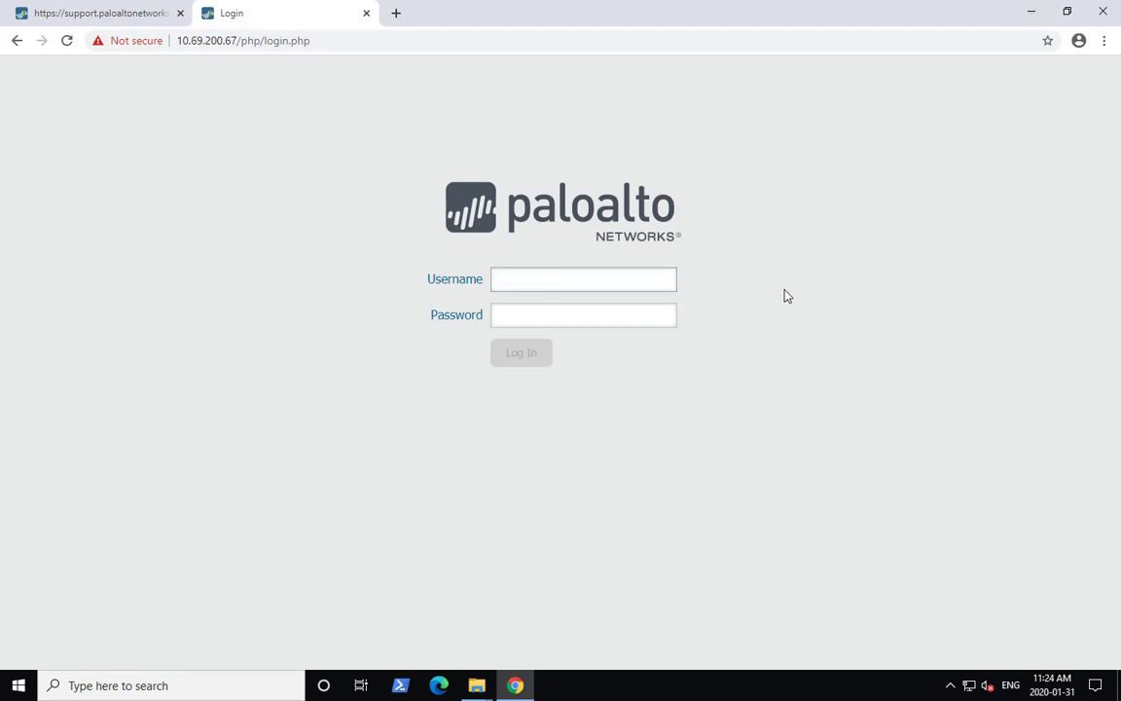
{"action": "type", "text": "admin"}
{"action": "key", "text": "Tab"}
{"action": "type", "text": "admin"}
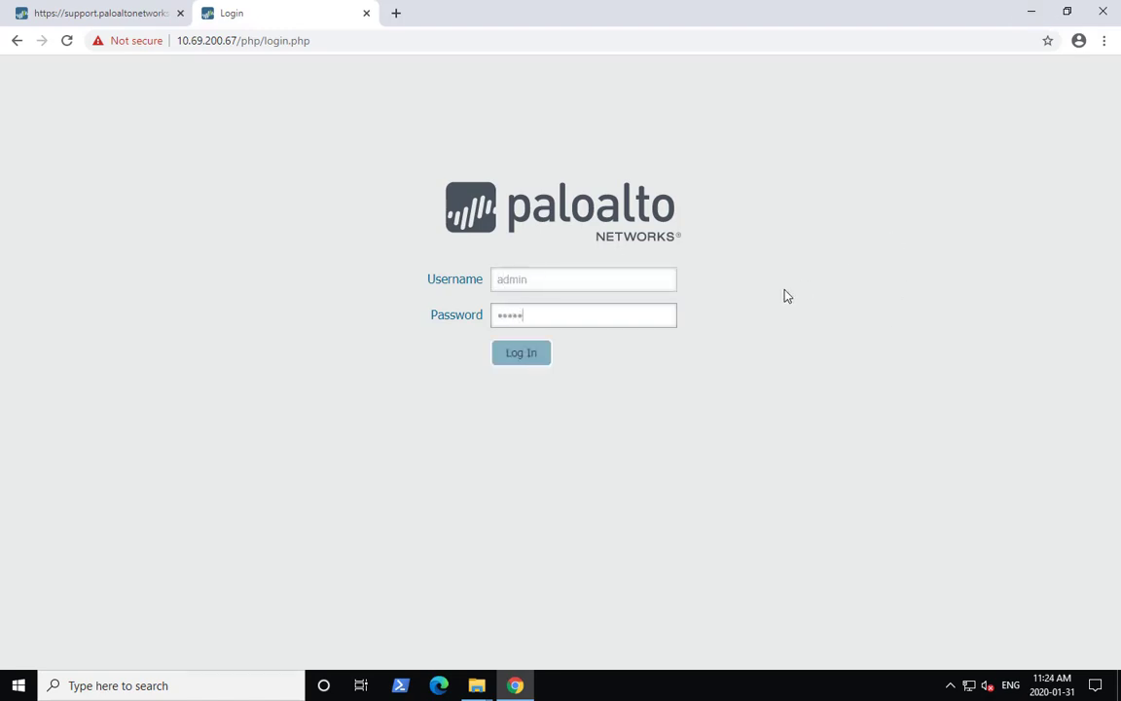
{"action": "left_click", "coordinate": [524, 358]}
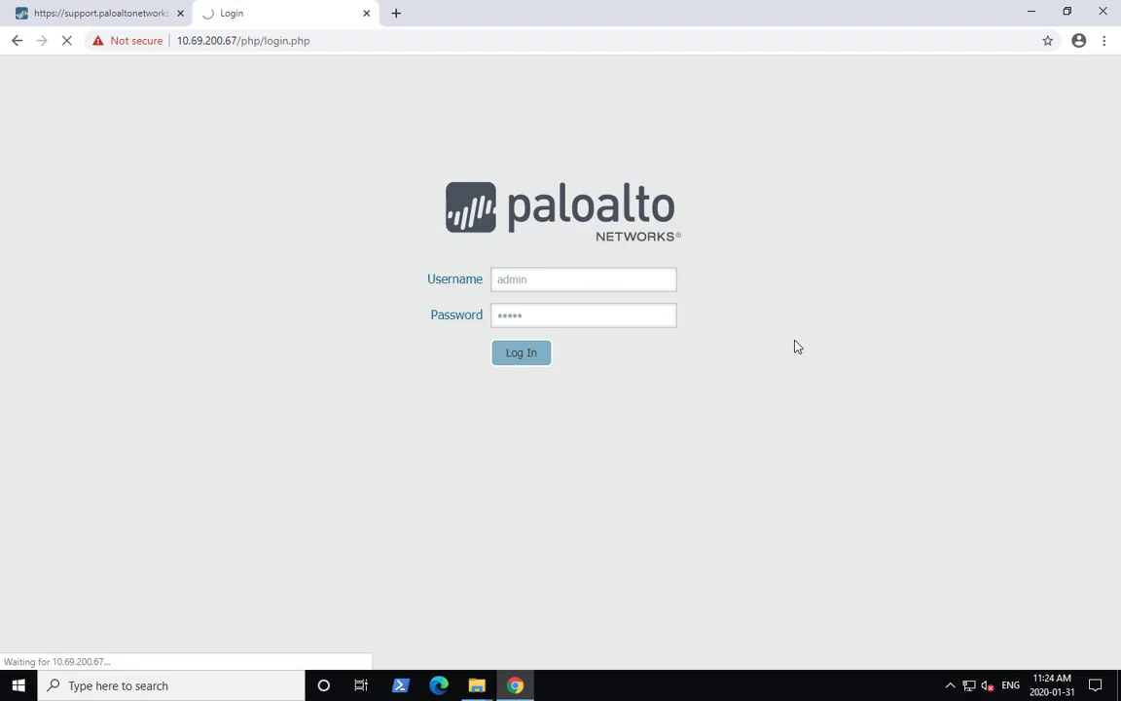
{"action": "left_click", "coordinate": [699, 159]}
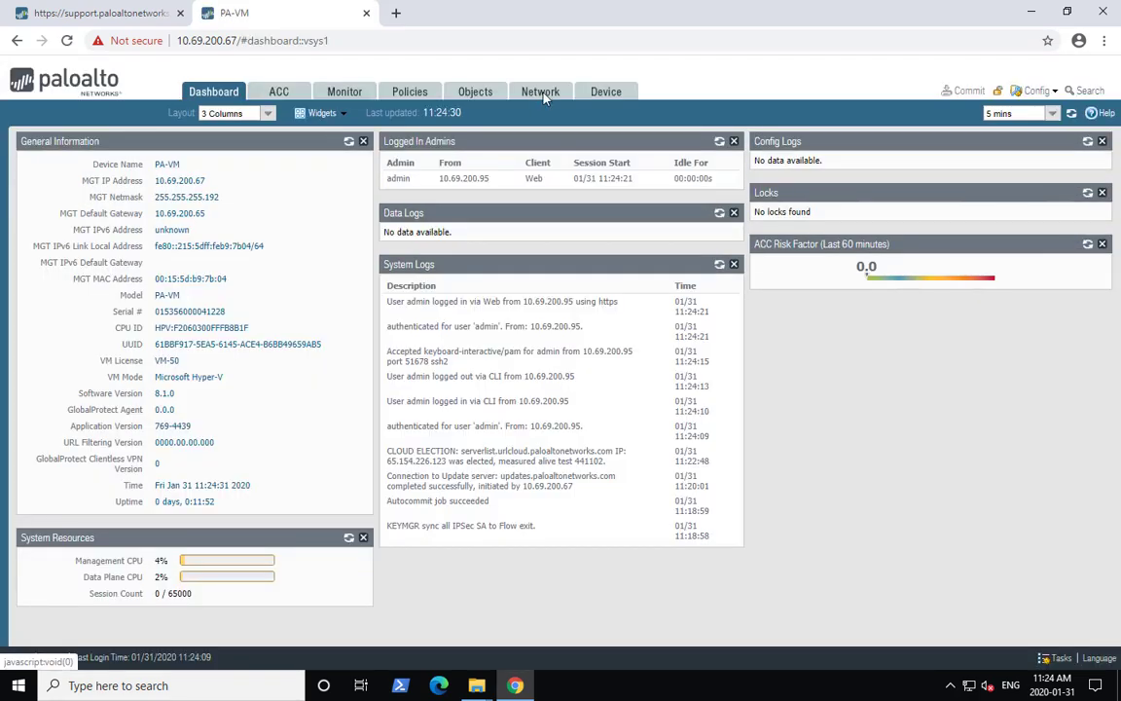
- Open interface ethernet1/1, add the comment WAN, and set its interface type to Layer3
{"action": "left_click", "coordinate": [540, 92]}
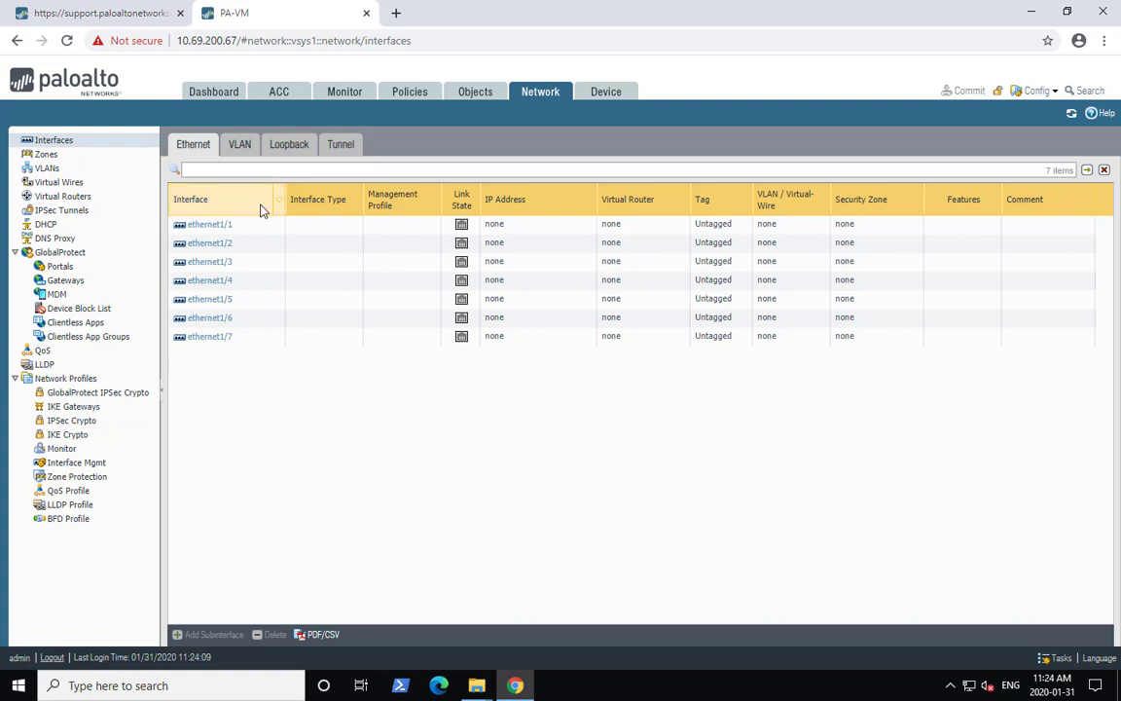
{"action": "left_click", "coordinate": [205, 229]}
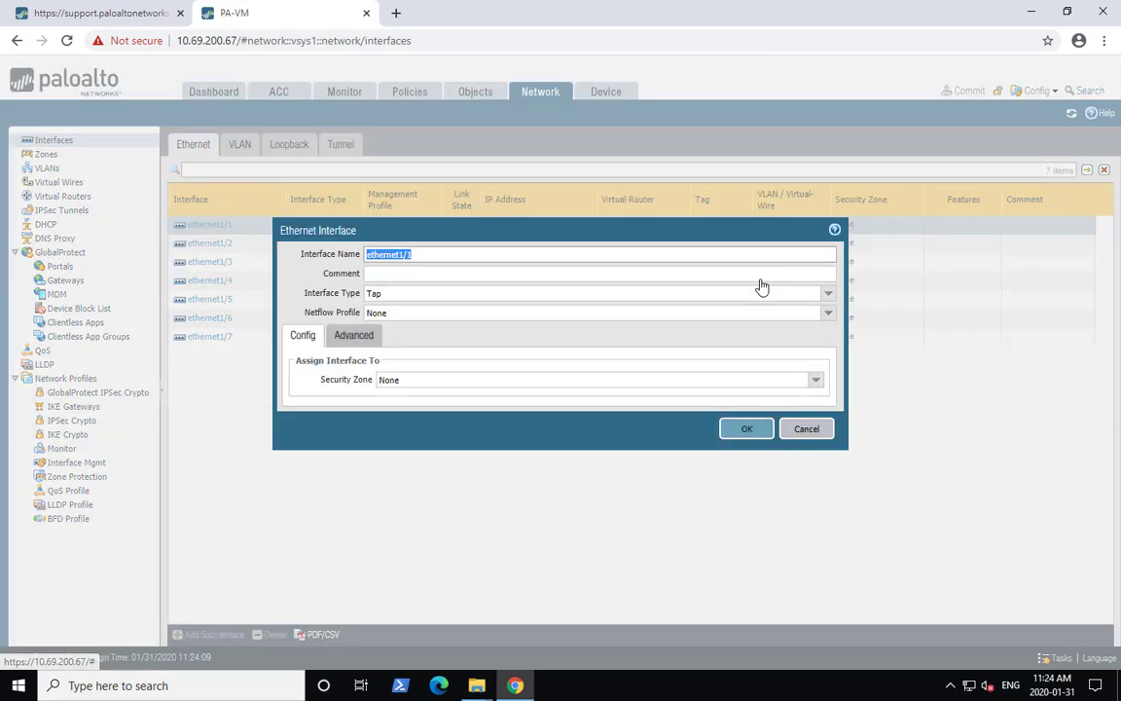
{"action": "left_click", "coordinate": [396, 274]}
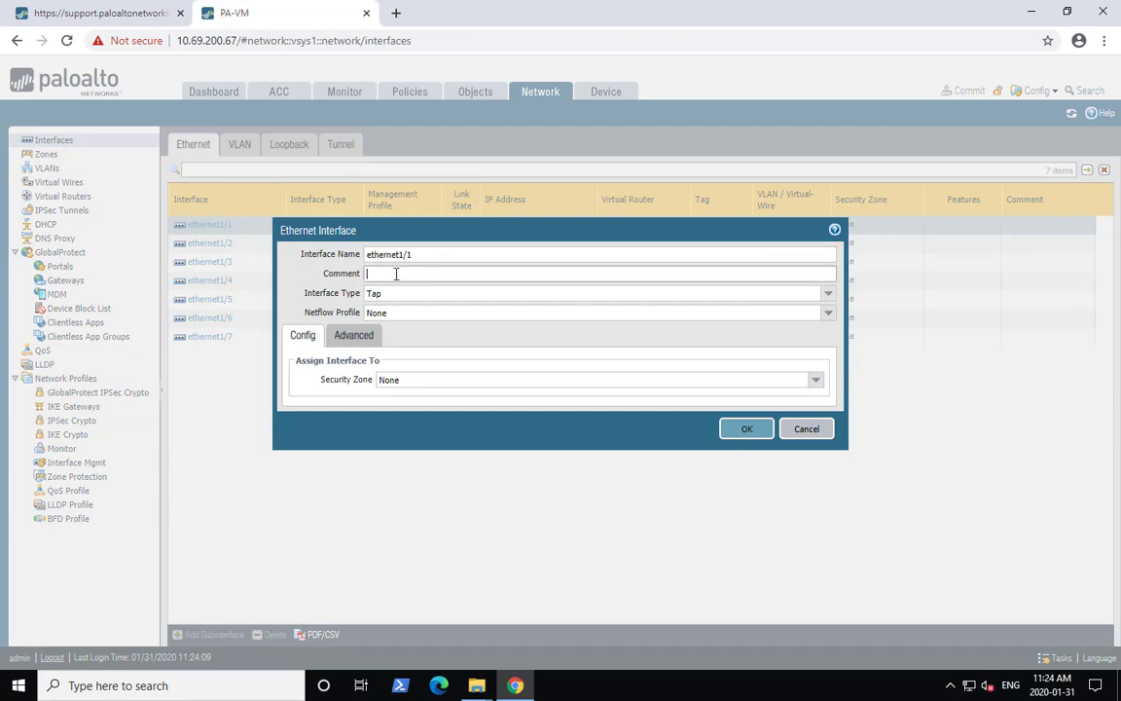
{"action": "left_click", "coordinate": [828, 294]}
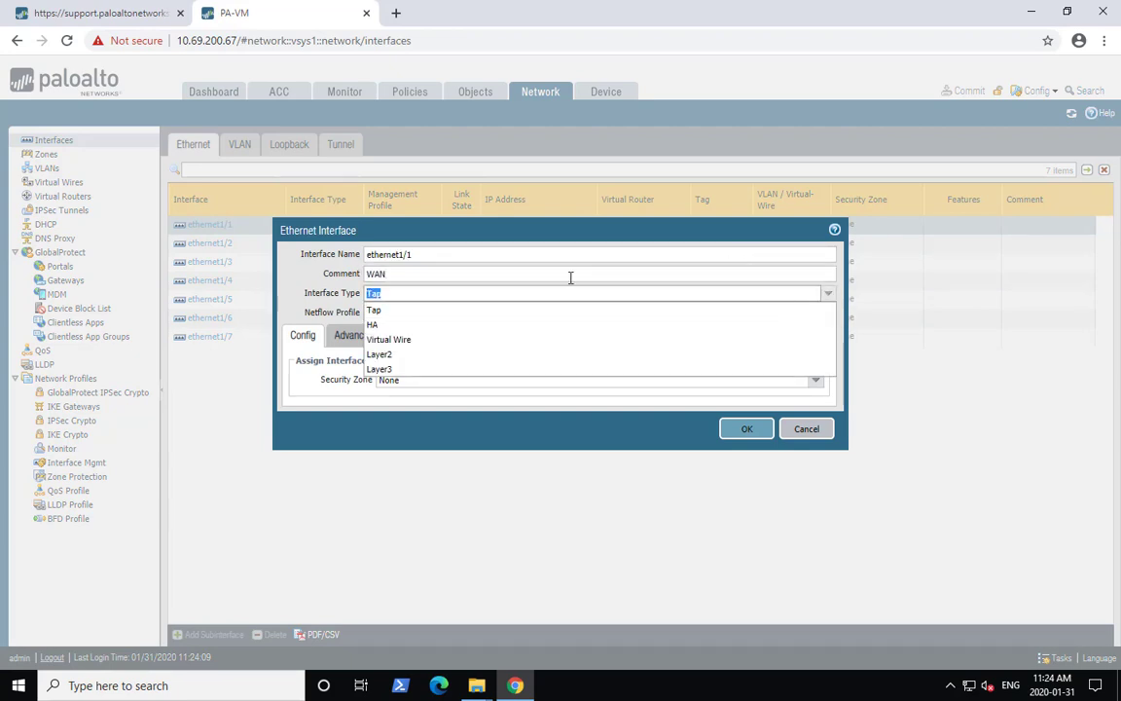
{"action": "left_click", "coordinate": [413, 370]}
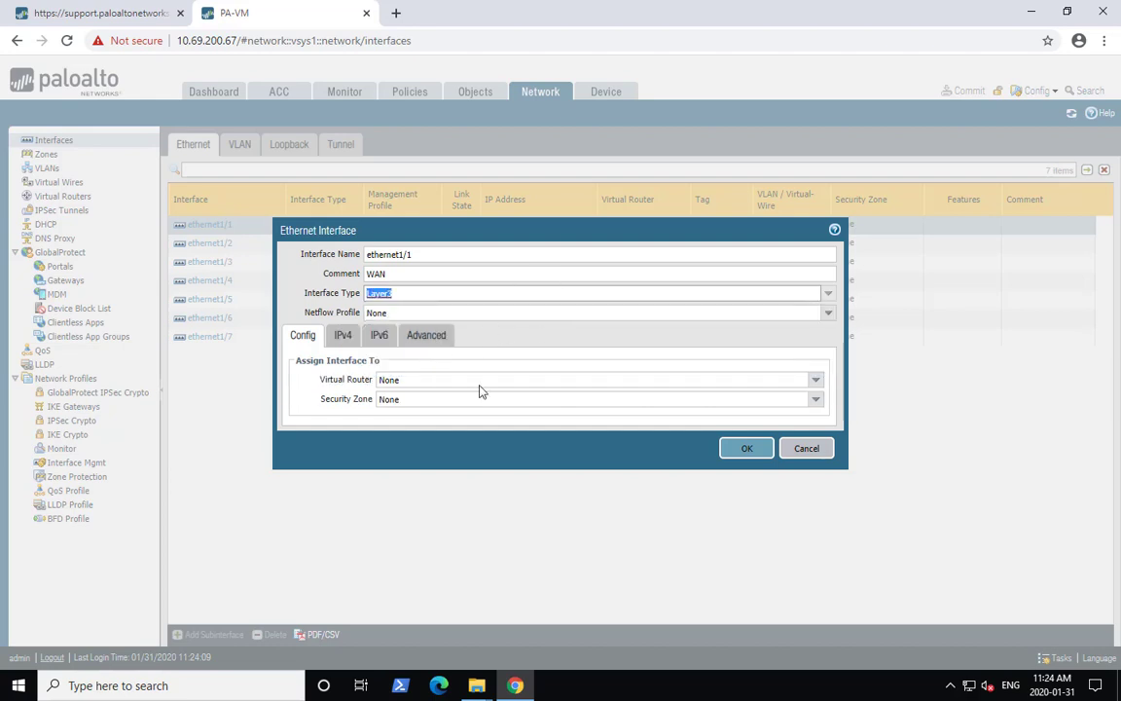
- Assign ethernet1/1 to the default virtual router and to a new security zone named WAN
{"action": "left_click", "coordinate": [816, 380]}
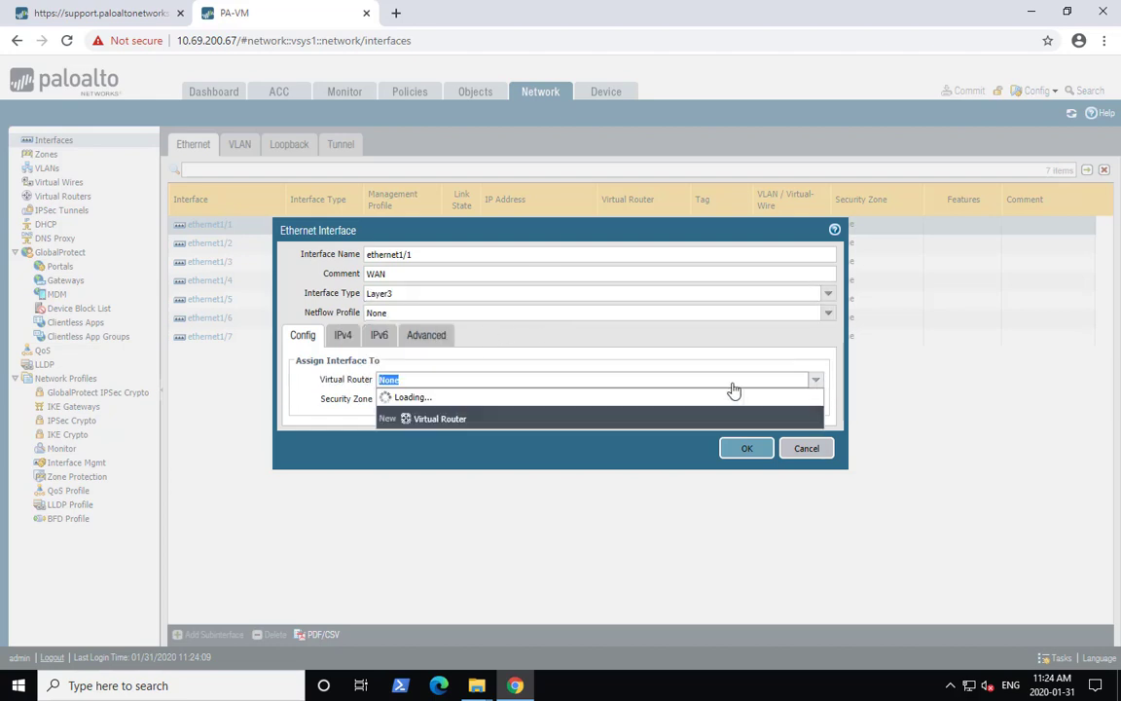
{"action": "left_click", "coordinate": [491, 415]}
{"action": "left_click", "coordinate": [498, 399]}
{"action": "left_click", "coordinate": [423, 438]}
{"action": "type", "text": "WAN"}
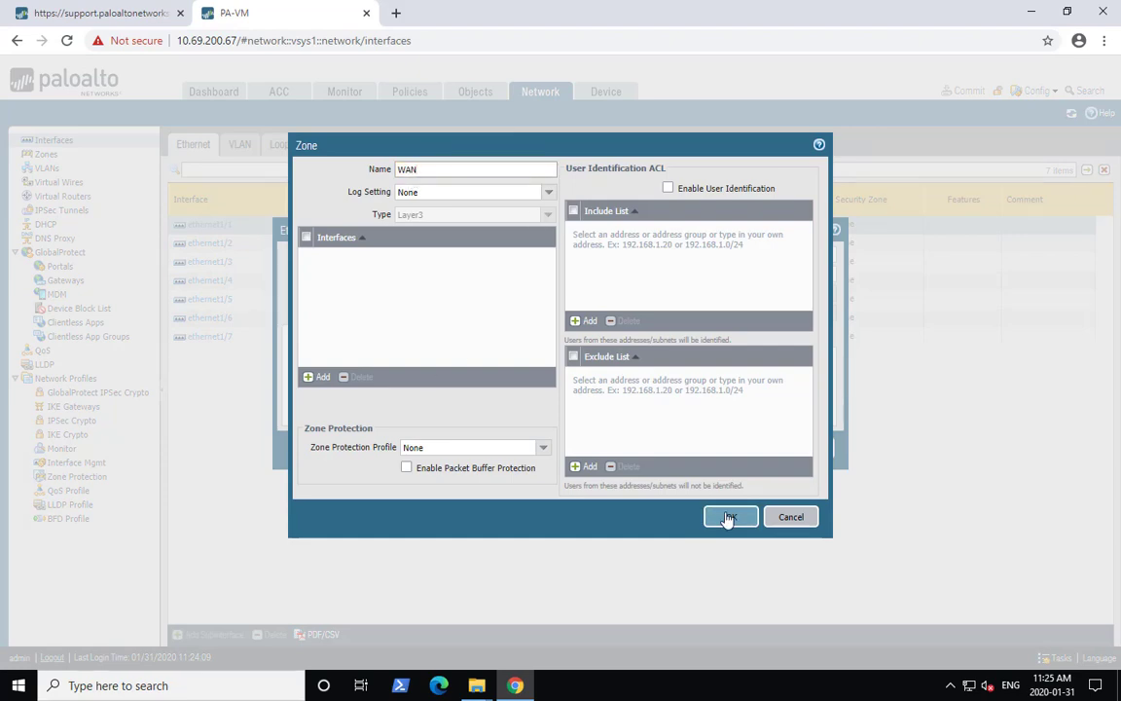
{"action": "left_click", "coordinate": [506, 446]}
{"action": "left_click", "coordinate": [496, 488]}
{"action": "left_click", "coordinate": [830, 509]}
{"action": "left_click", "coordinate": [726, 516]}
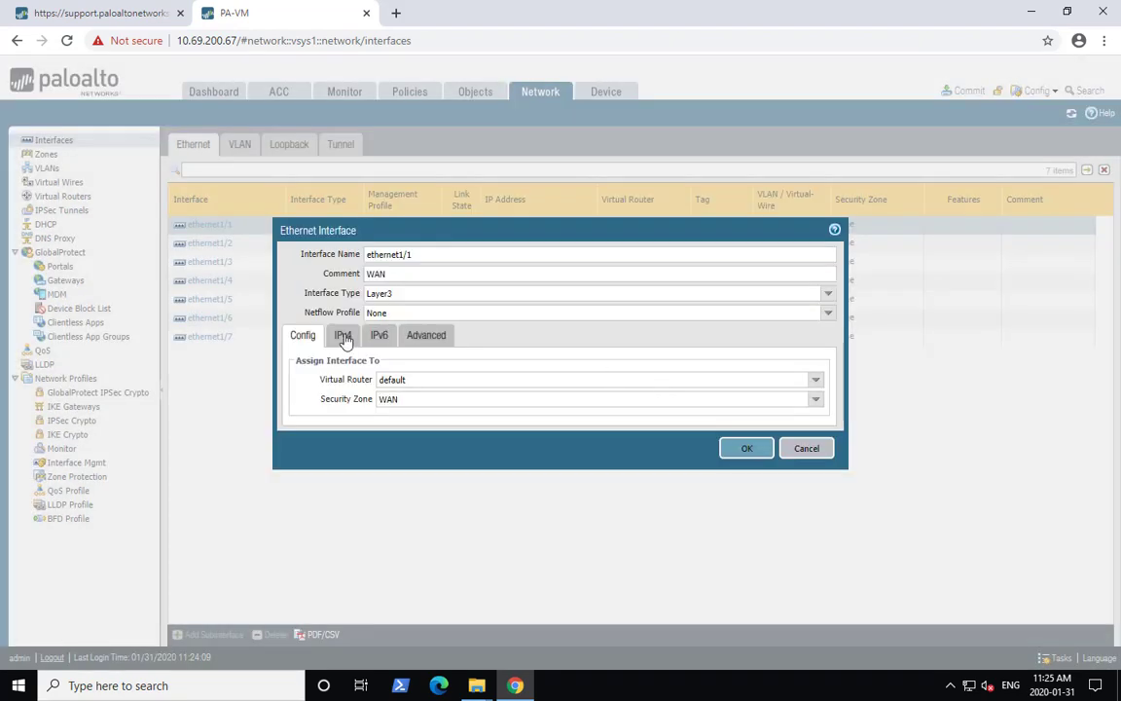
- Give ethernet1/1 the static IPv4 address 10.69.200.69/26
{"action": "left_click", "coordinate": [343, 335]}
{"action": "left_click", "coordinate": [309, 484]}
{"action": "type", "text": "10.69.200.69/26"}
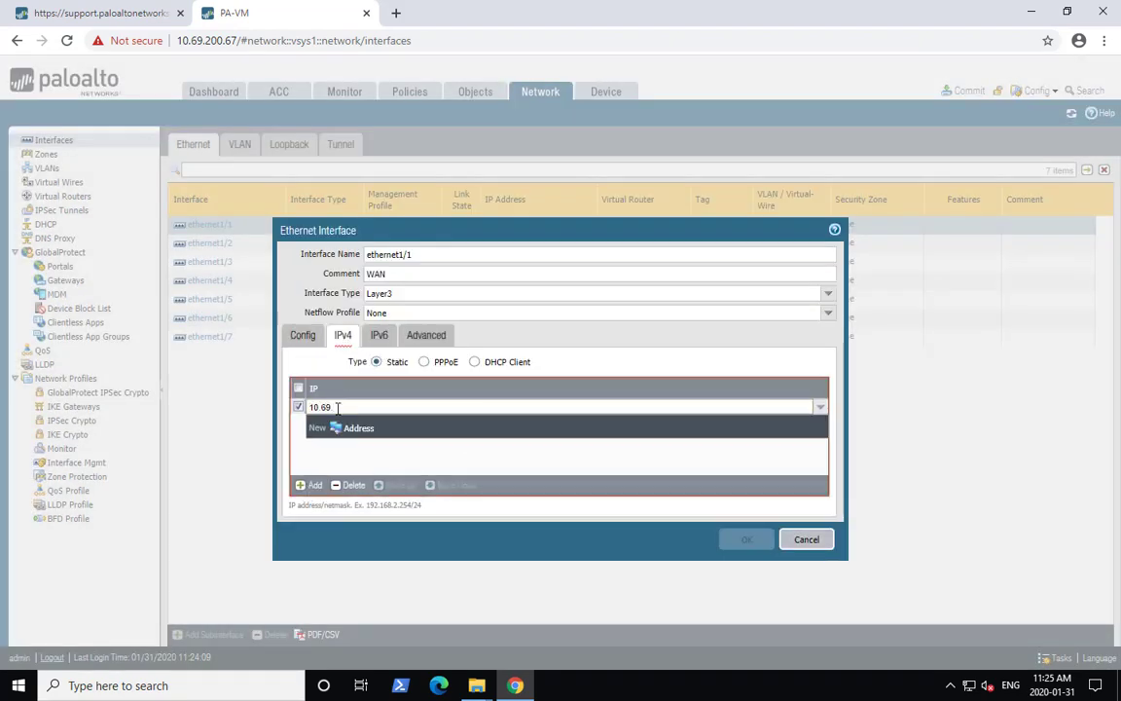
{"action": "key", "text": "Return"}
- Create a new management profile named mgtWAN allowing Ping for ethernet1/1, then save the interface
{"action": "left_click", "coordinate": [426, 335]}
{"action": "left_click", "coordinate": [790, 432]}
{"action": "left_click", "coordinate": [457, 471]}
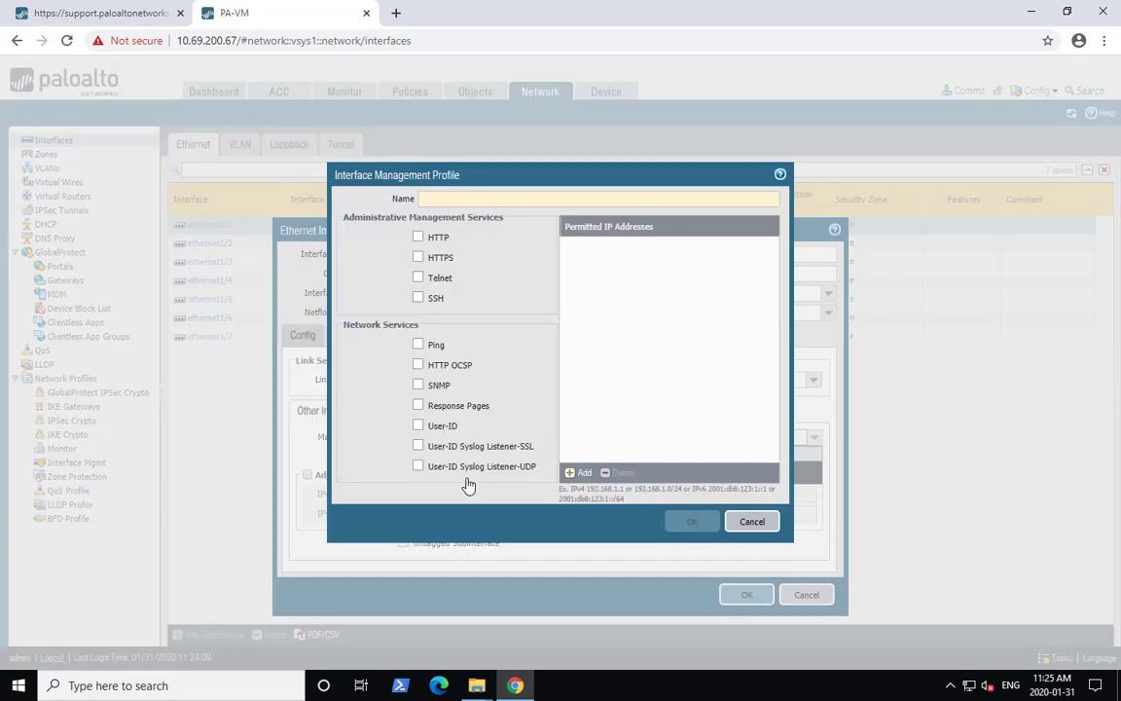
{"action": "type", "text": "mgtWAN"}
{"action": "left_click", "coordinate": [418, 345]}
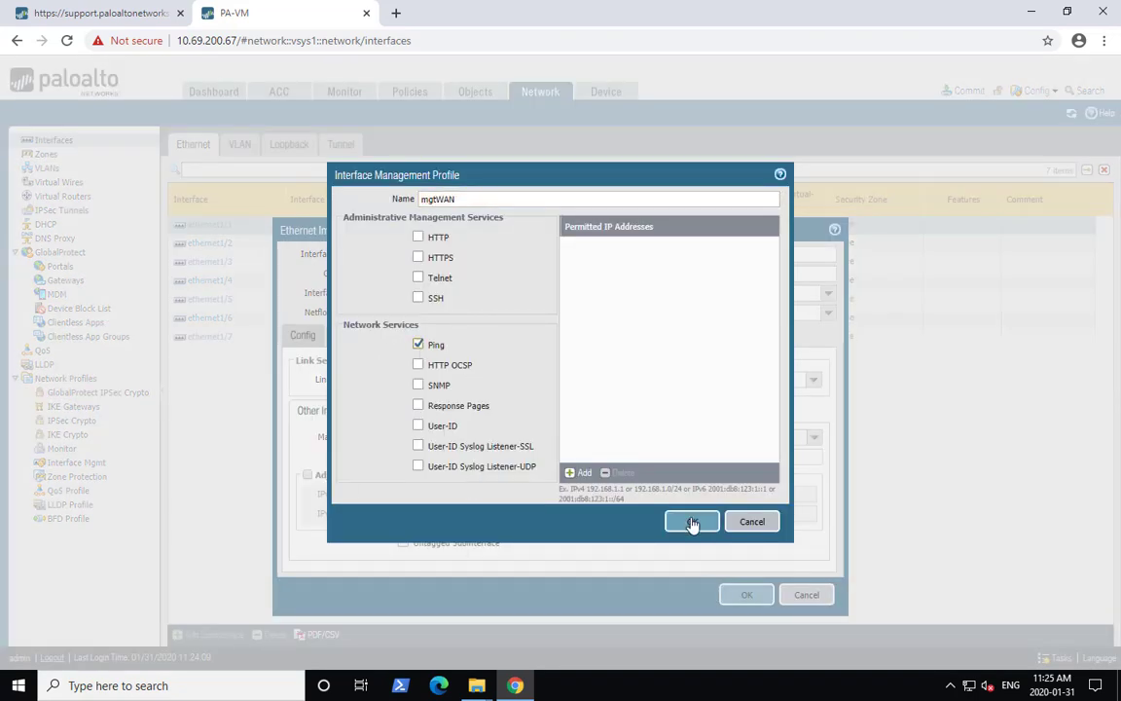
{"action": "left_click", "coordinate": [692, 521]}
{"action": "left_click", "coordinate": [745, 594]}
- Open interface ethernet1/2, add the comment LAN, and set its interface type to Layer3
{"action": "left_click", "coordinate": [210, 242]}
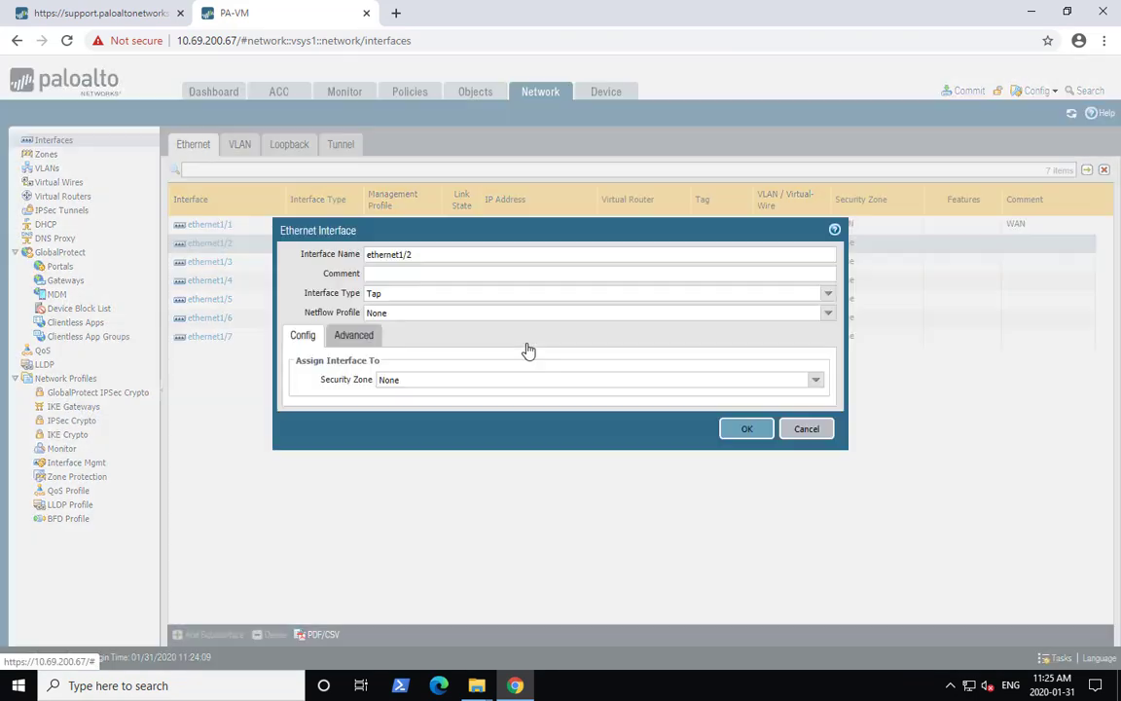
{"action": "left_click_drag", "start_coordinate": [438, 232], "coordinate": [448, 332]}
{"action": "left_click", "coordinate": [704, 348]}
{"action": "type", "text": "LAN"}
{"action": "left_click", "coordinate": [832, 366]}
{"action": "left_click", "coordinate": [387, 444]}
- Assign ethernet1/2 to the default virtual router and to a new security zone named LAN
{"action": "left_click", "coordinate": [820, 453]}
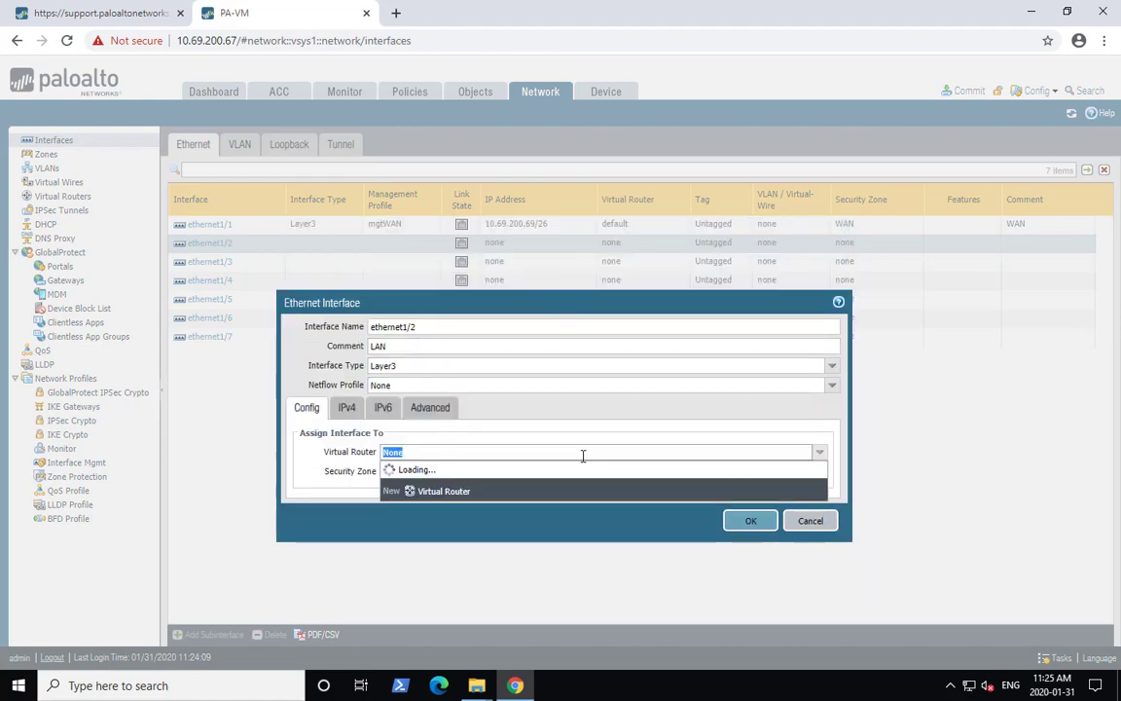
{"action": "left_click", "coordinate": [438, 483]}
{"action": "left_click", "coordinate": [820, 473]}
{"action": "left_click", "coordinate": [427, 522]}
{"action": "type", "text": "LAN"}
{"action": "key", "text": "Return"}
- Give ethernet1/2 the static IPv4 address 192.168.21.1/24
{"action": "left_click", "coordinate": [347, 407]}
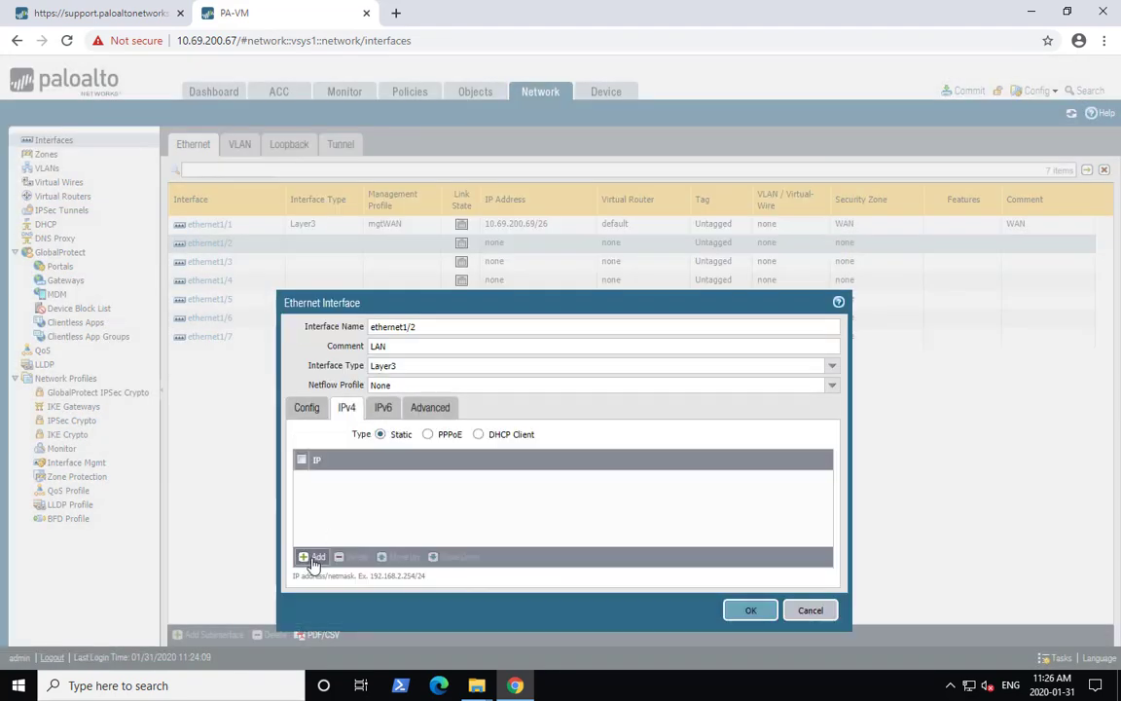
{"action": "left_click", "coordinate": [314, 558]}
{"action": "type", "text": "192.168.21.1/24"}
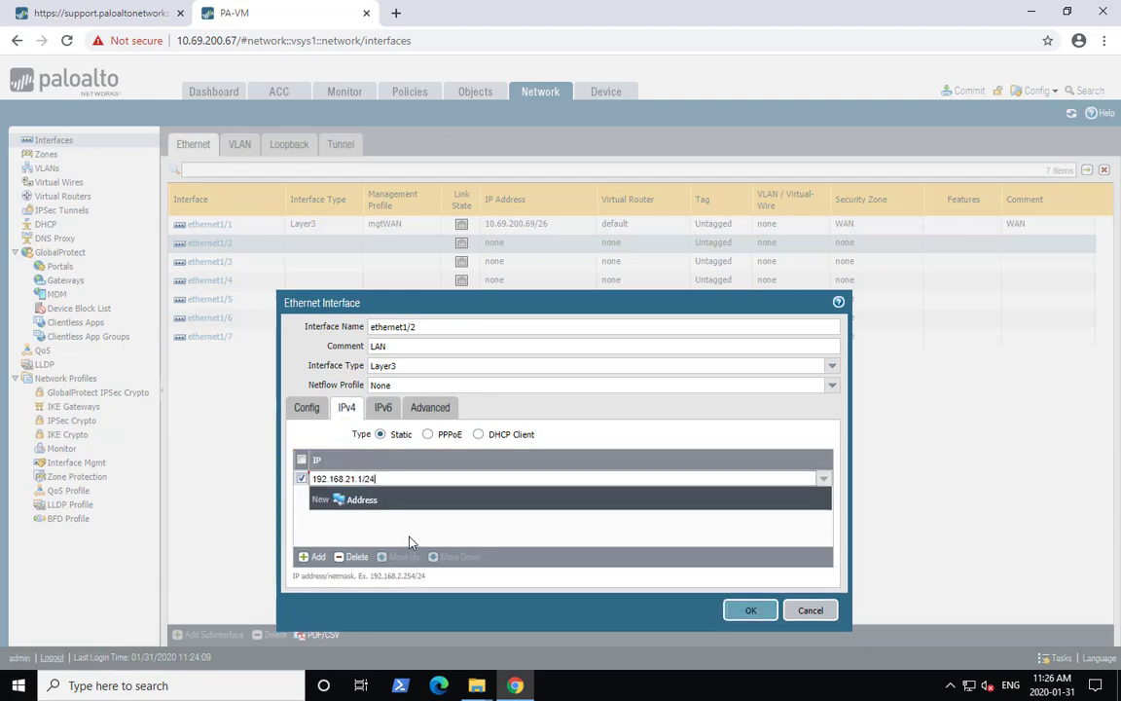
- Create a new management profile named mgtLAN for ethernet1/2, then save the interface
{"action": "left_click", "coordinate": [429, 407]}
{"action": "left_click", "coordinate": [438, 491]}
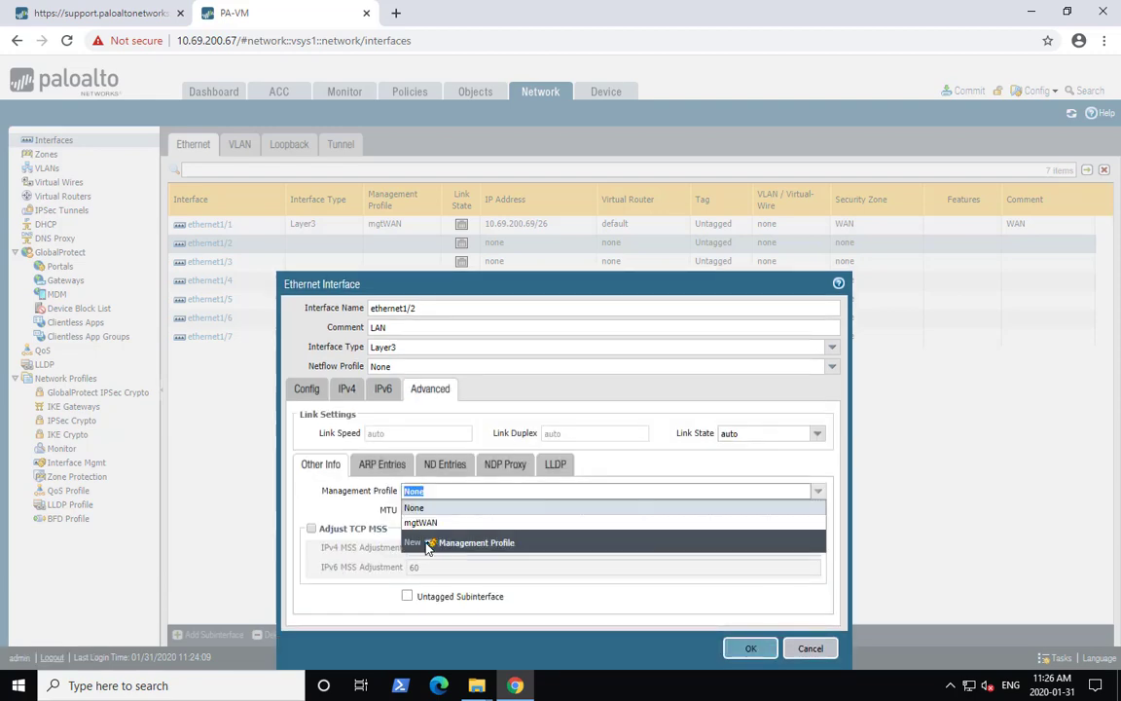
{"action": "left_click", "coordinate": [426, 542]}
{"action": "type", "text": "mgtLAN"}
{"action": "key", "text": "Return"}
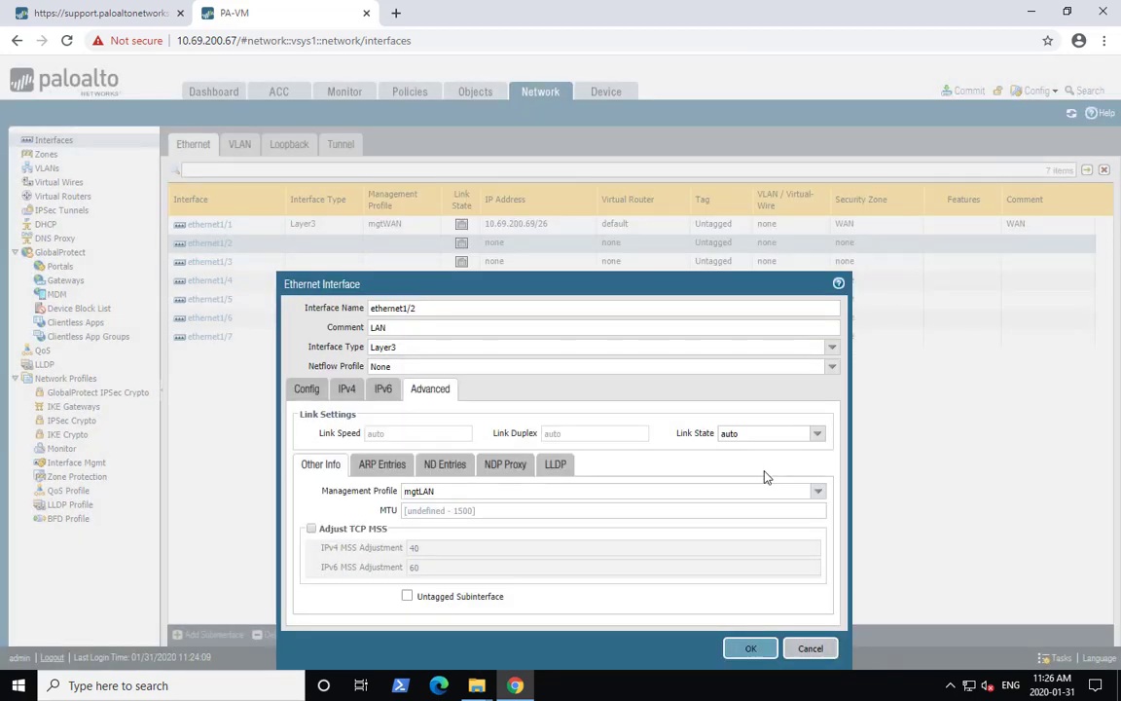
{"action": "left_click", "coordinate": [751, 647]}
- Add a static route named default to 0.0.0.0/0 with next hop 10.69.200.65 in the default virtual router
{"action": "left_click", "coordinate": [63, 197]}
{"action": "left_click", "coordinate": [194, 181]}
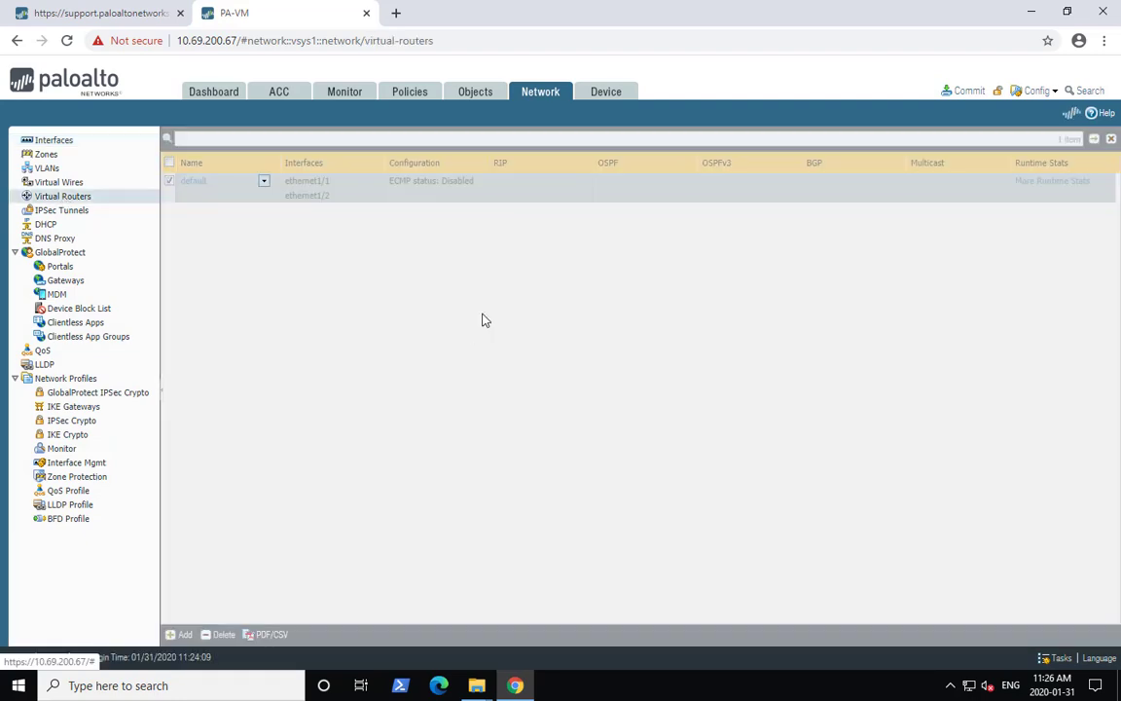
{"action": "left_click", "coordinate": [312, 237]}
{"action": "left_click", "coordinate": [397, 488]}
{"action": "type", "text": "default"}
{"action": "key", "text": "Tab"}
{"action": "type", "text": "0.0.0.0/0"}
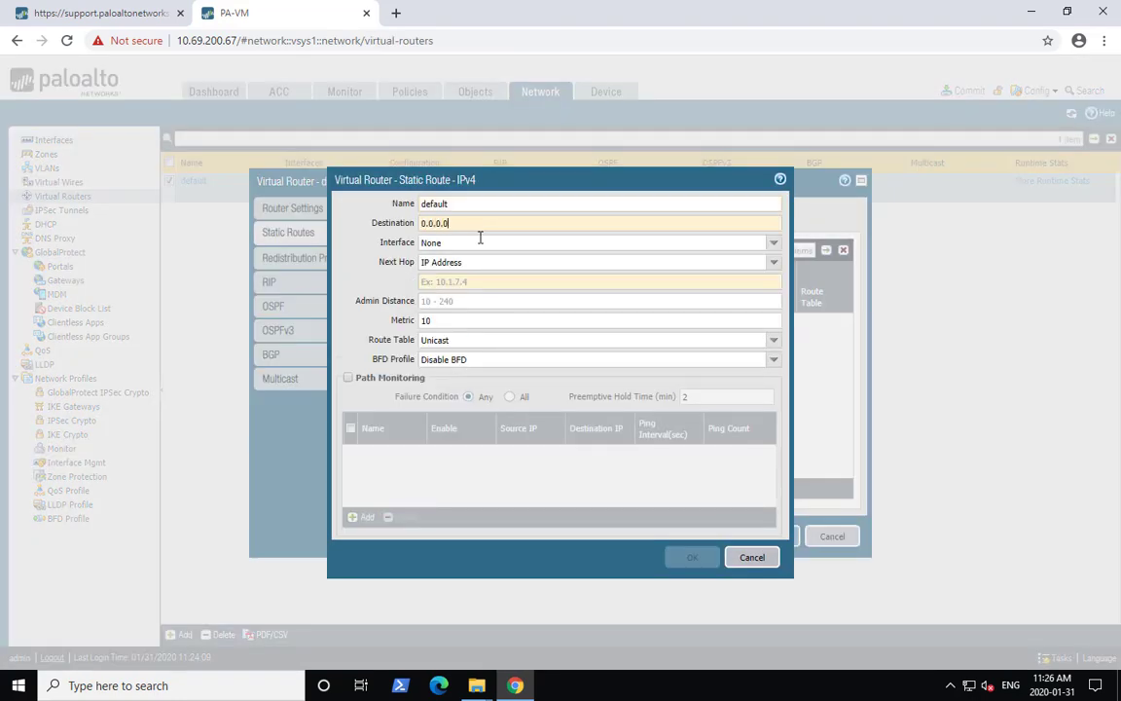
{"action": "key", "text": "Tab"}
{"action": "left_click", "coordinate": [520, 282]}
{"action": "type", "text": "10.69.200.65"}
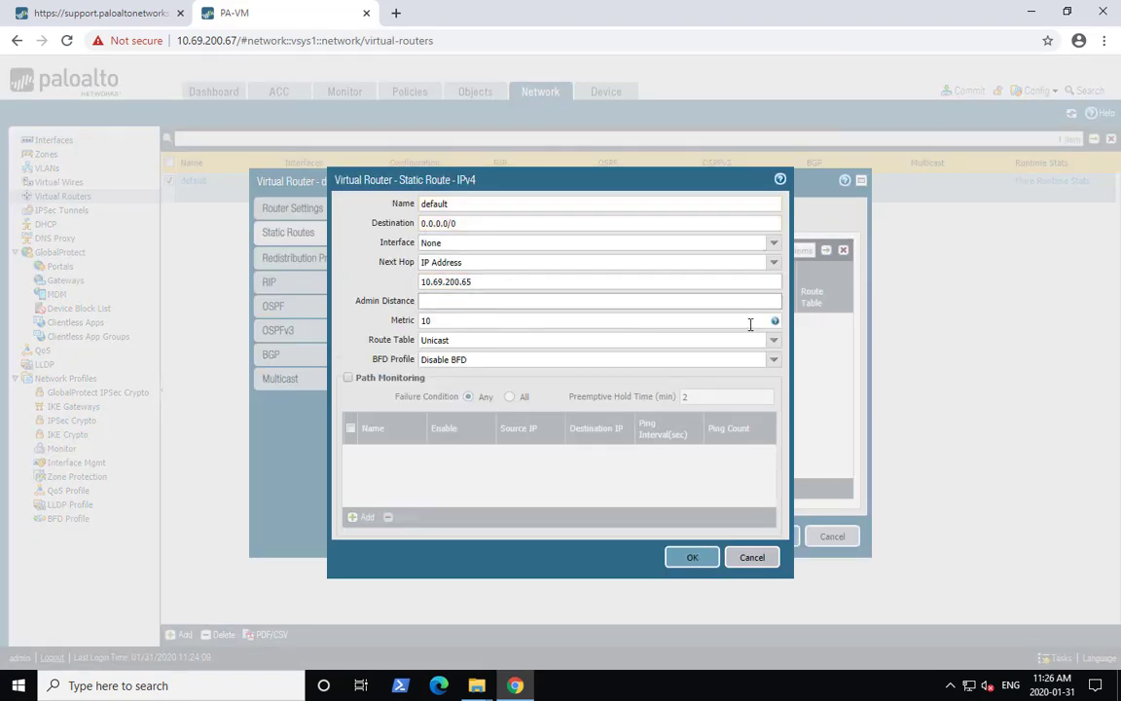
{"action": "left_click", "coordinate": [769, 245]}
{"action": "left_click", "coordinate": [711, 259]}
{"action": "left_click", "coordinate": [686, 555]}
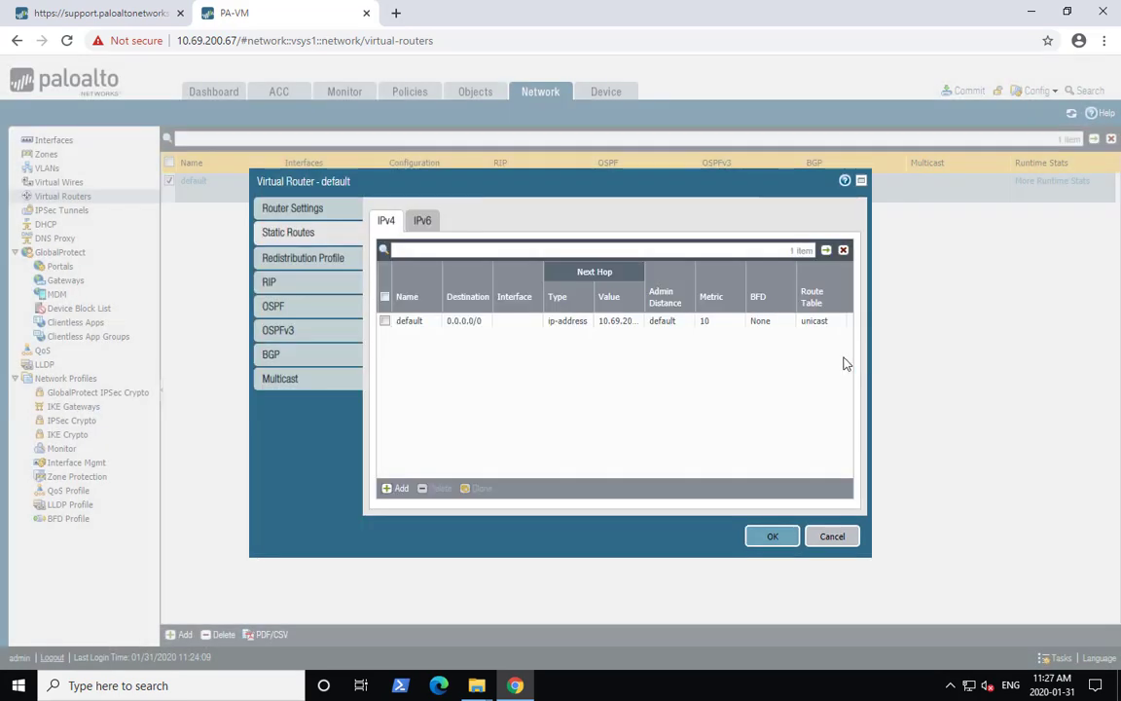
{"action": "left_click", "coordinate": [780, 536]}
- Add a DHCP server on ethernet1/2 with pool 192.168.21.64-192.168.21.254 and a timeout lease
{"action": "left_click", "coordinate": [46, 224]}
{"action": "left_click", "coordinate": [188, 635]}
{"action": "type", "text": "DHC"}
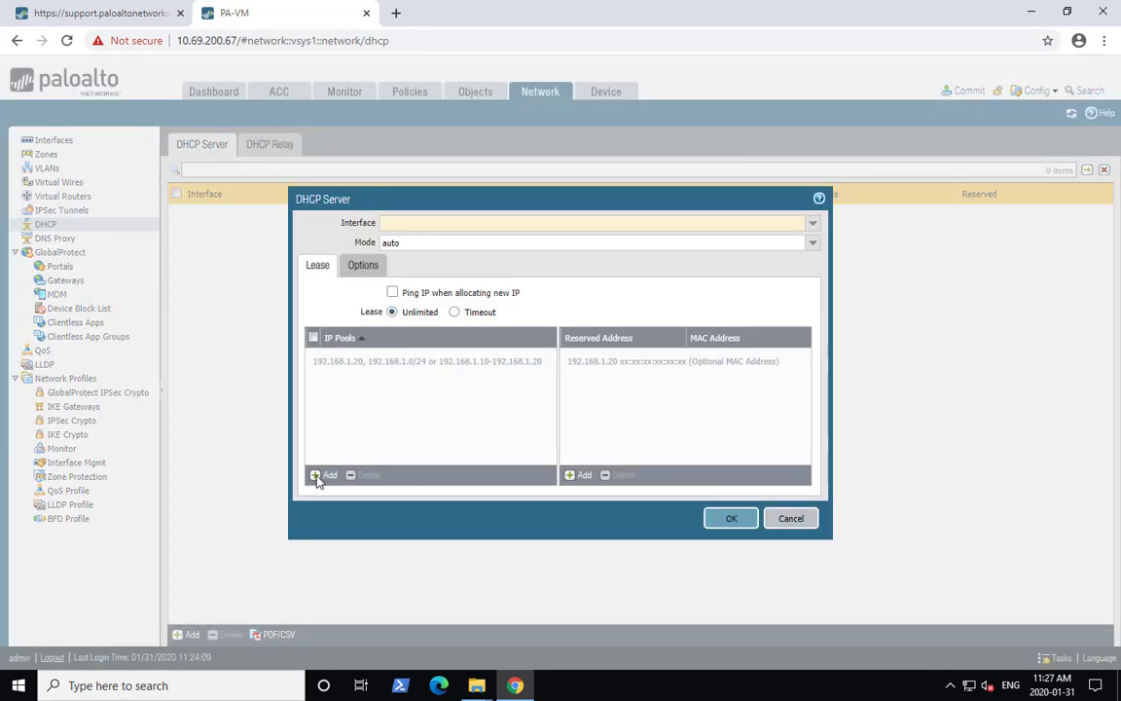
{"action": "left_click", "coordinate": [319, 475]}
{"action": "type", "text": "192.168.21.64-192.168.21.254"}
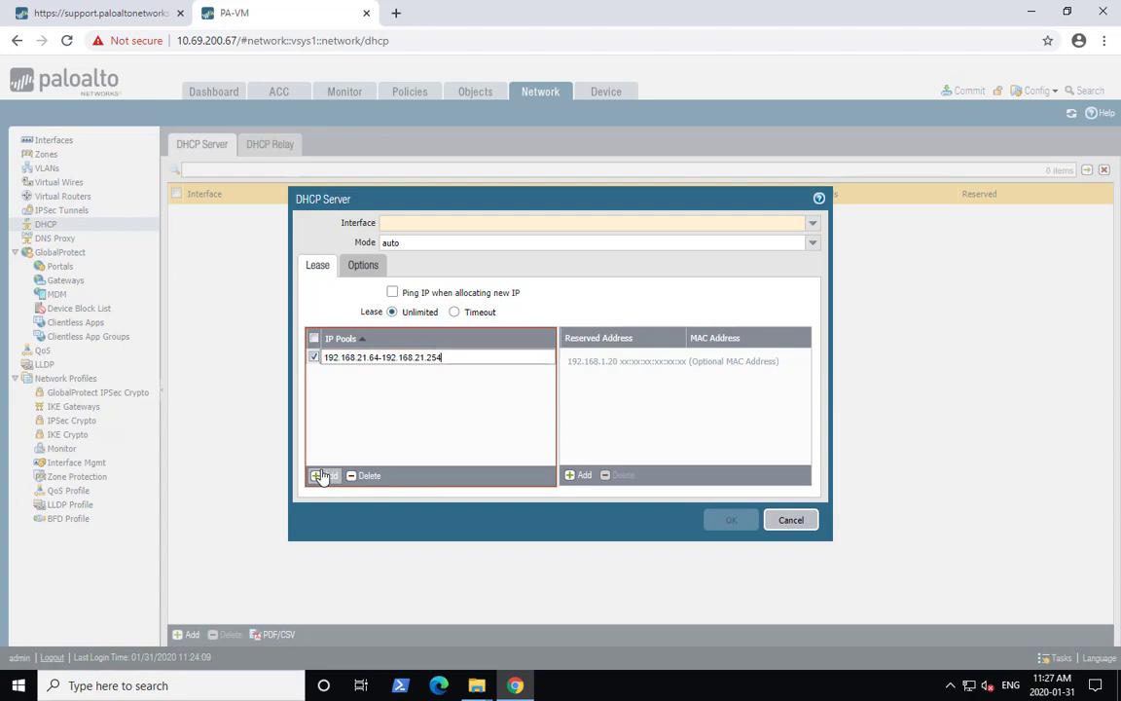
{"action": "left_click", "coordinate": [455, 312]}
{"action": "left_click", "coordinate": [813, 223]}
{"action": "left_click", "coordinate": [759, 260]}
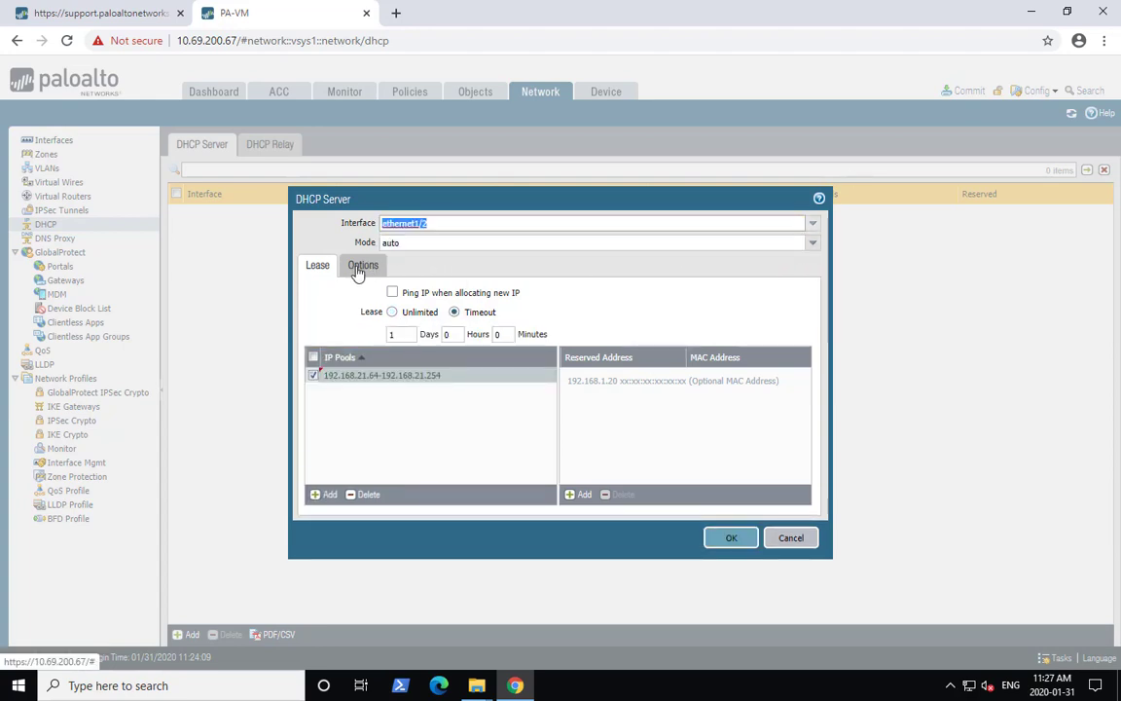
- Set DHCP options gateway 192.168.21.1, mask 255.255.255.0, DNS 10.69.110.11 and 10.68.100.11, and save the server
{"action": "left_click", "coordinate": [360, 266]}
{"action": "left_click", "coordinate": [457, 333]}
{"action": "type", "text": "192.168.21.1"}
{"action": "key", "text": "Tab"}
{"action": "type", "text": "255.255.255.0"}
{"action": "key", "text": "Tab"}
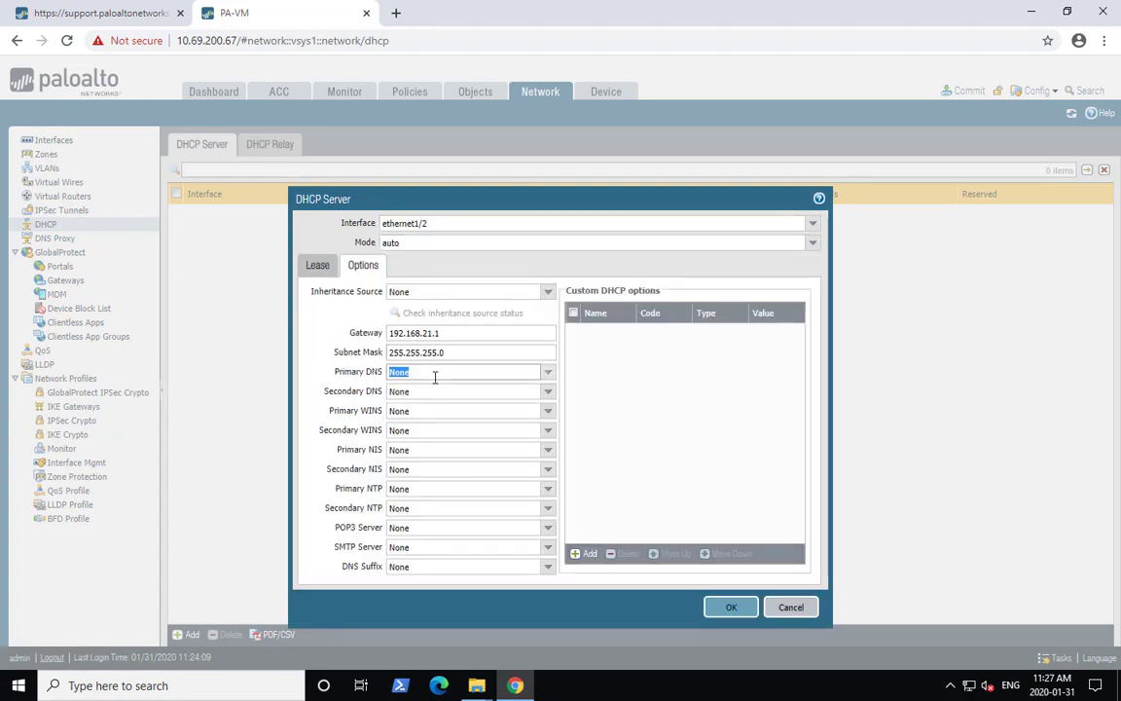
{"action": "type", "text": "10.69.110.11"}
{"action": "key", "text": "Tab"}
{"action": "type", "text": "10.68.100.11"}
{"action": "key", "text": "Tab"}
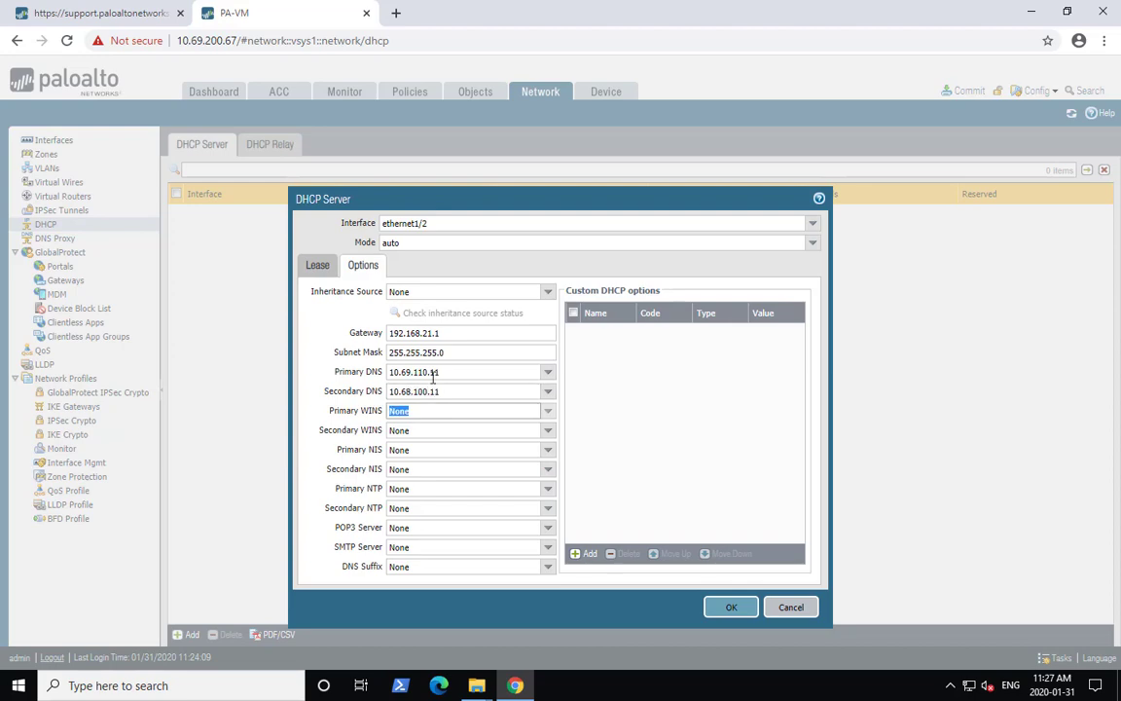
{"action": "left_click", "coordinate": [731, 606]}
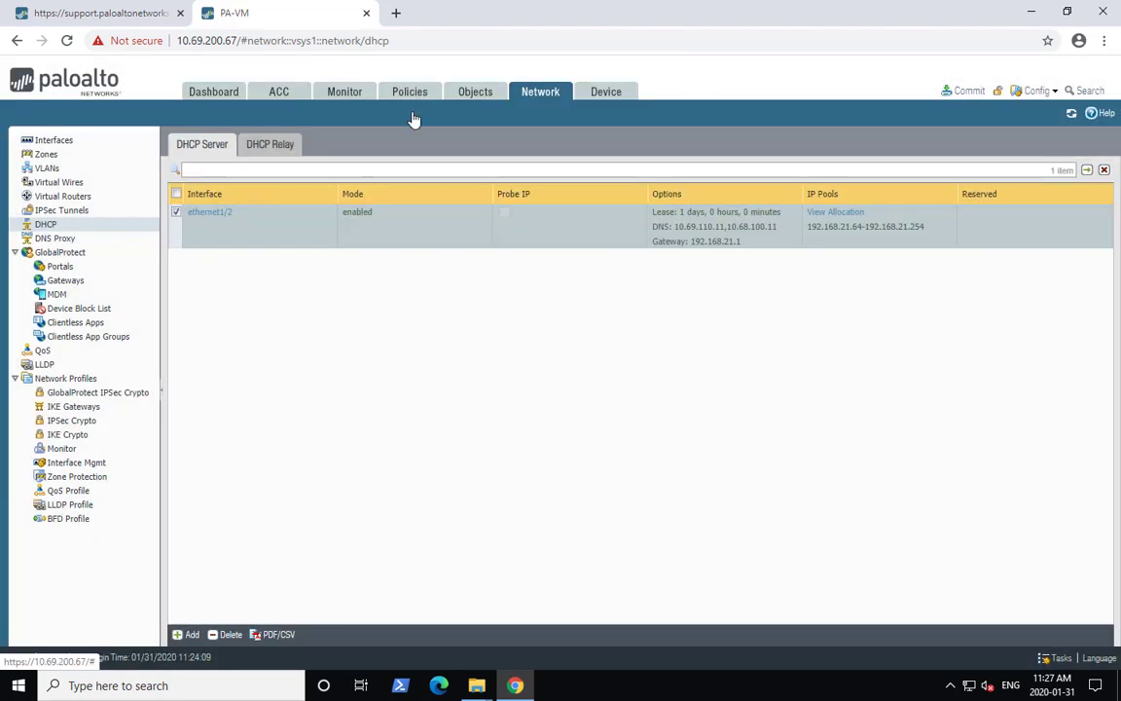
- Add the web-browsing and dns applications to the new security policy rule
{"action": "left_click", "coordinate": [409, 91]}
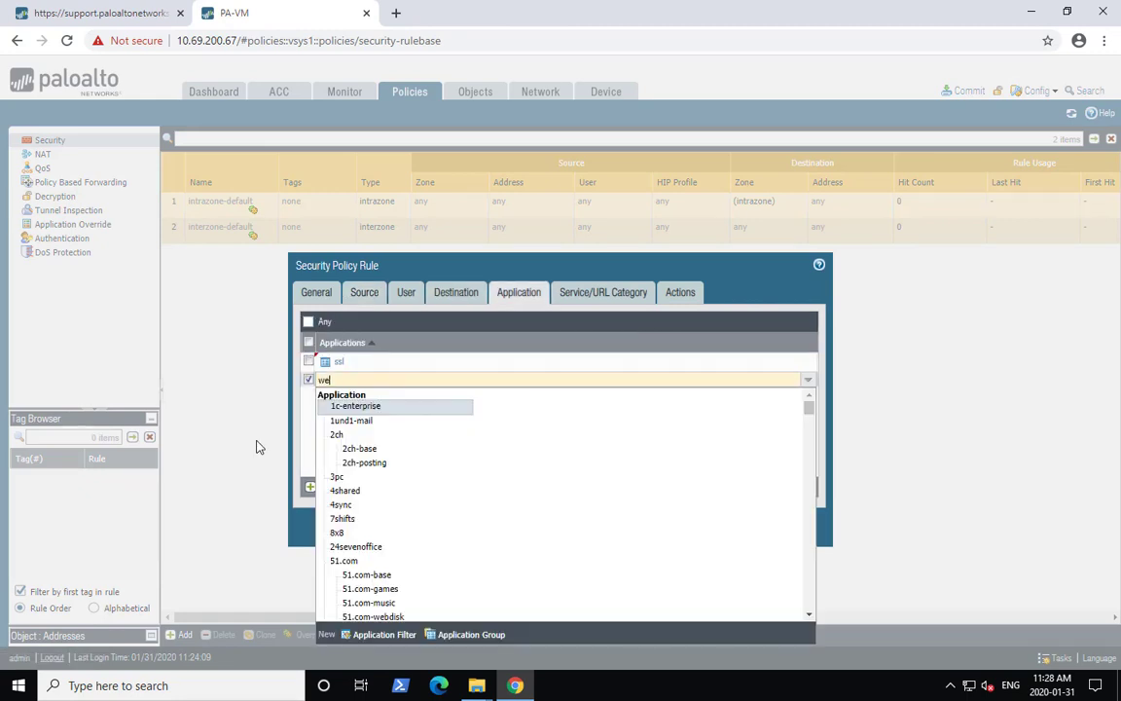
{"action": "type", "text": "b-browsing"}
{"action": "key", "text": "Return"}
{"action": "left_click", "coordinate": [350, 441]}
{"action": "left_click", "coordinate": [324, 487]}
{"action": "type", "text": "dns"}
{"action": "key", "text": "Return"}
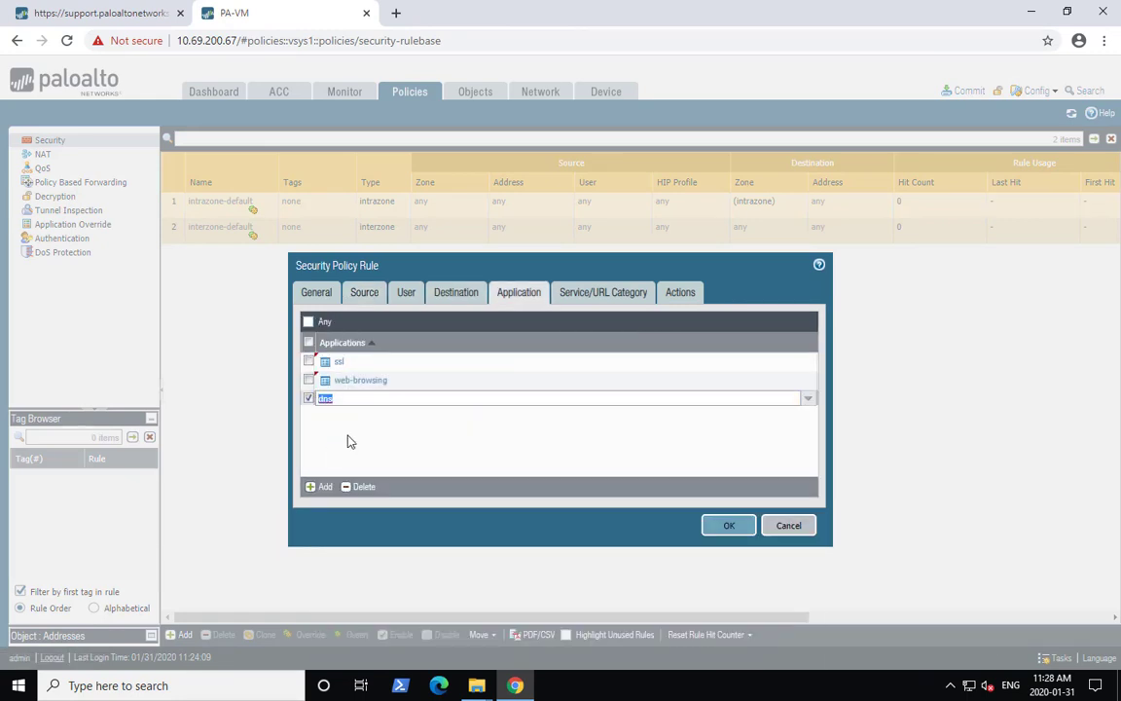
- Add the ntp and google-base applications, review the service settings, and save the LAN-WAN security rule
{"action": "left_click", "coordinate": [324, 487]}
{"action": "type", "text": "ntp"}
{"action": "key", "text": "Return"}
{"action": "left_click", "coordinate": [324, 487]}
{"action": "type", "text": "google-ba"}
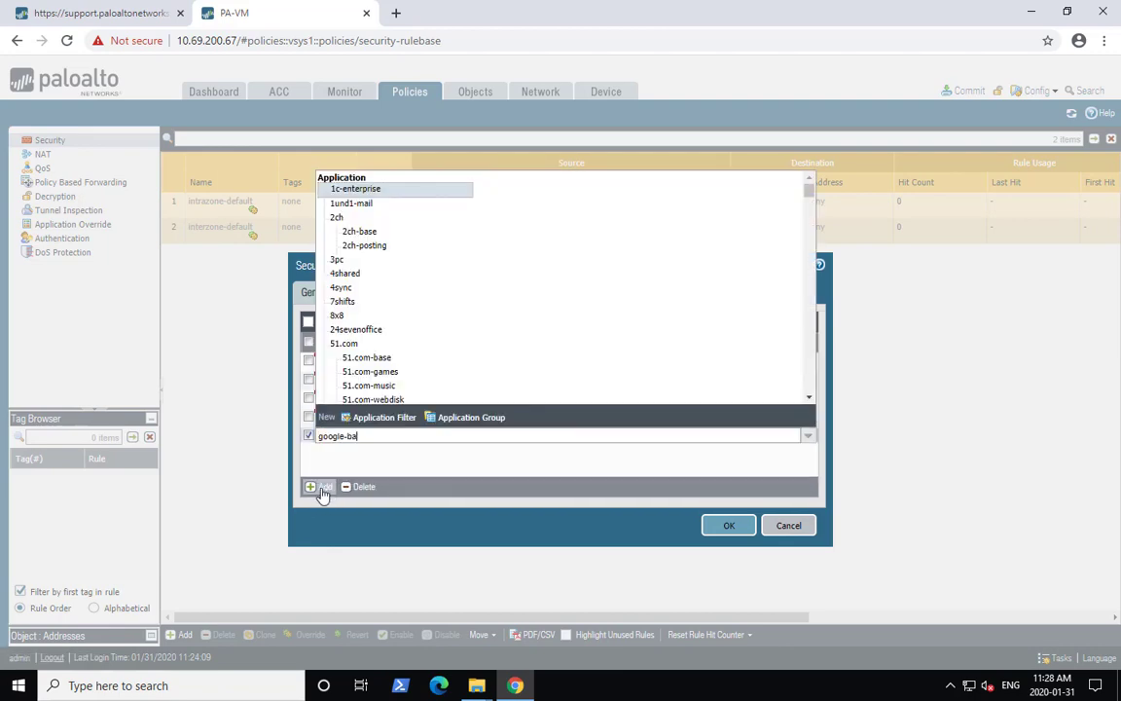
{"action": "type", "text": "se"}
{"action": "key", "text": "Return"}
{"action": "left_click", "coordinate": [603, 292]}
{"action": "left_click", "coordinate": [732, 509]}
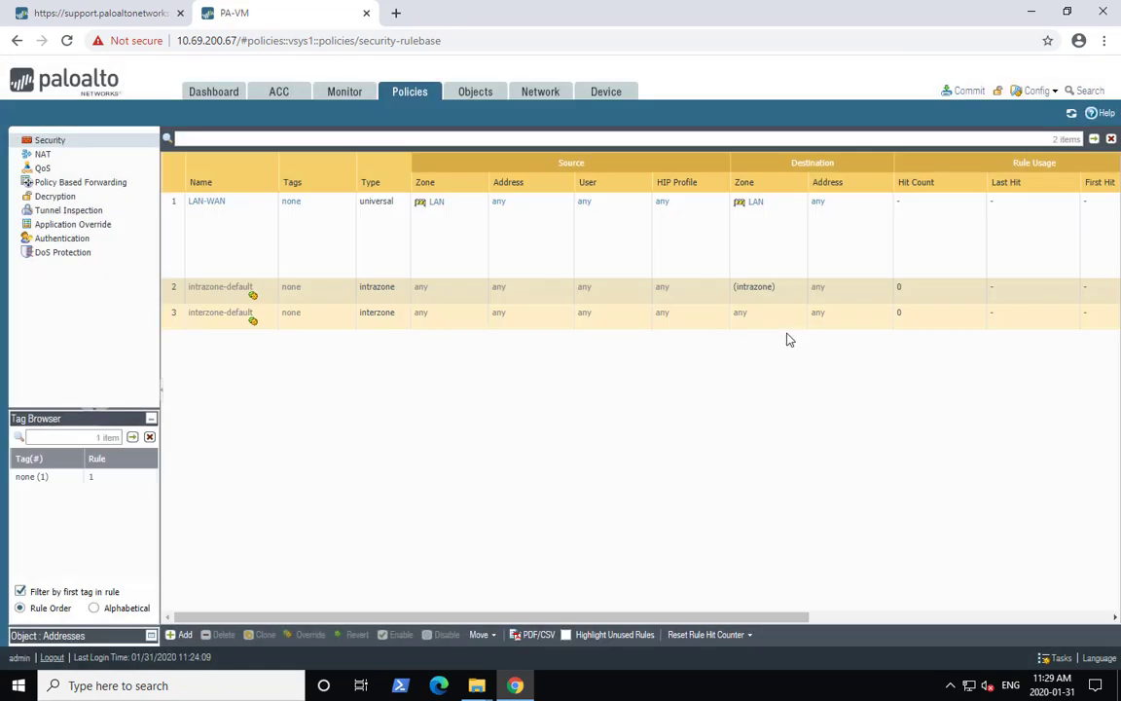
- Create a NAT rule with the pasted name, source zone LAN and destination zone WAN
{"action": "left_click", "coordinate": [43, 153]}
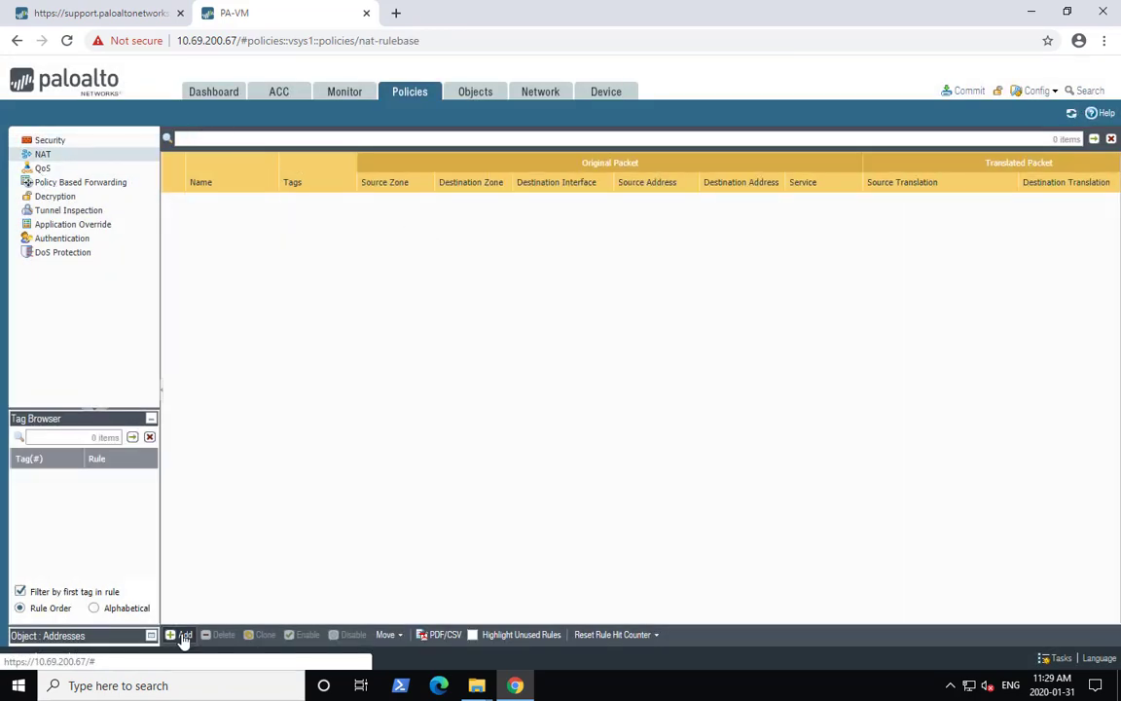
{"action": "left_click", "coordinate": [178, 634]}
{"action": "type", "text": "LAN-WAN"}
{"action": "left_click", "coordinate": [342, 293]}
{"action": "left_click", "coordinate": [283, 487]}
{"action": "left_click", "coordinate": [306, 379]}
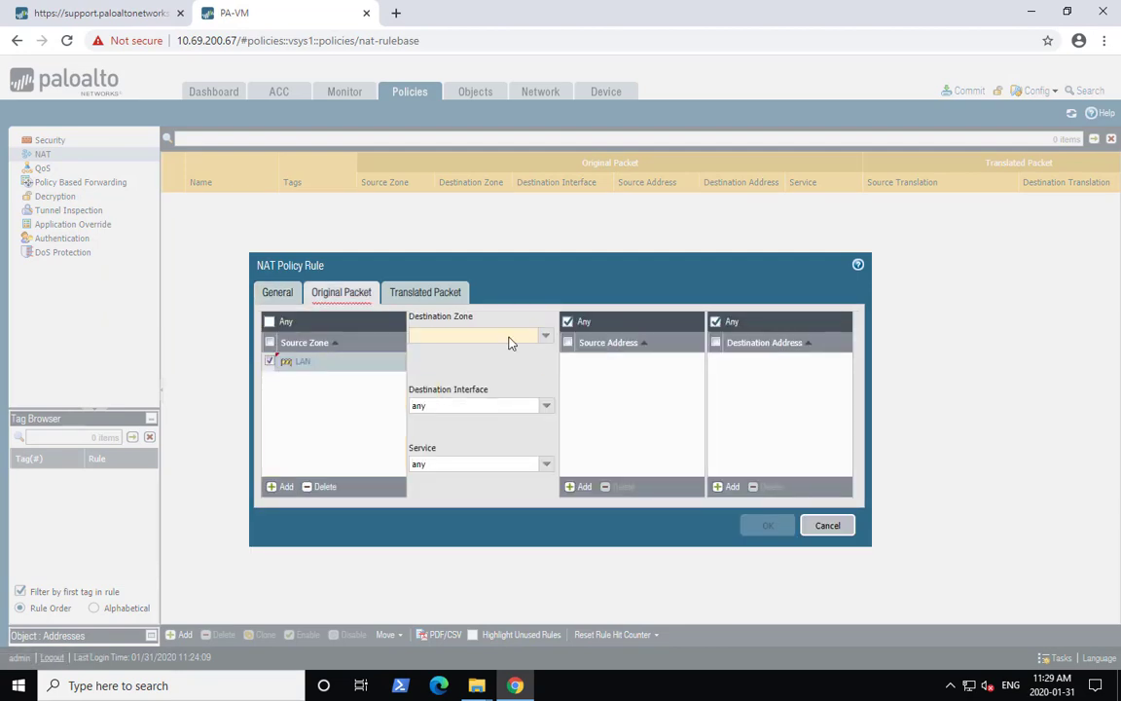
{"action": "left_click", "coordinate": [508, 337]}
{"action": "left_click", "coordinate": [508, 366]}
{"action": "left_click", "coordinate": [513, 436]}
- Set the NAT source translation to Dynamic IP And Port using interface ethernet1/1 address 10.69.200.69/26, and save the rule
{"action": "left_click", "coordinate": [425, 292]}
{"action": "left_click", "coordinate": [446, 336]}
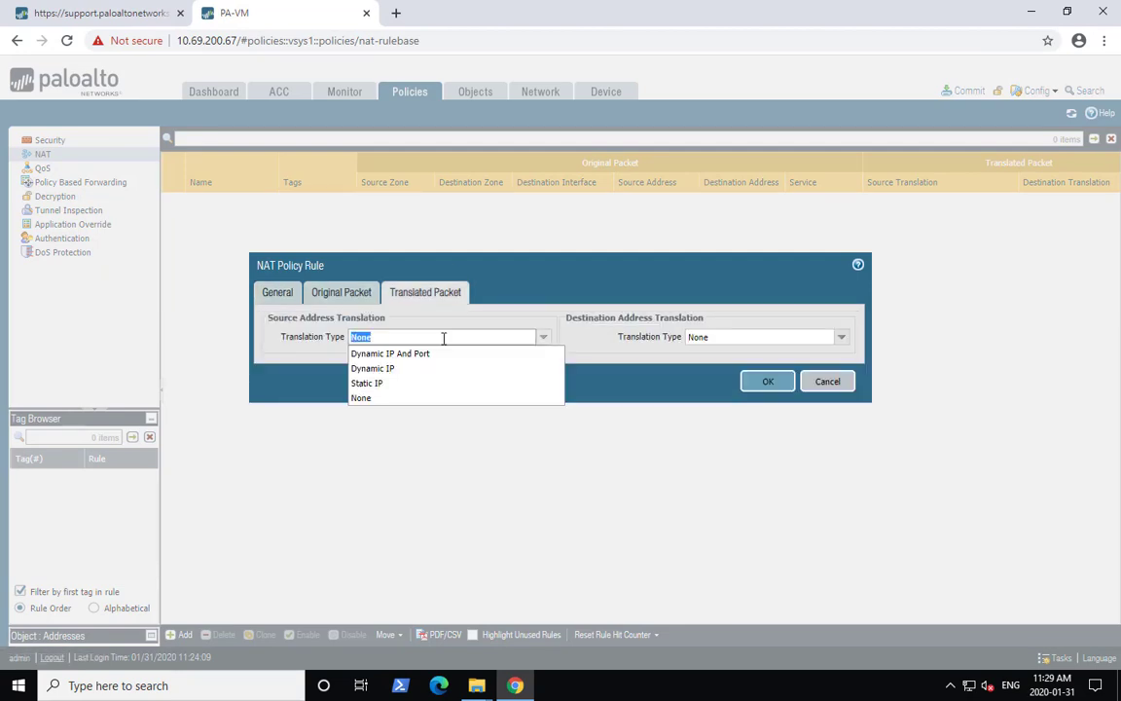
{"action": "left_click", "coordinate": [409, 352]}
{"action": "left_click", "coordinate": [446, 356]}
{"action": "left_click", "coordinate": [450, 387]}
{"action": "left_click", "coordinate": [542, 376]}
{"action": "left_click", "coordinate": [507, 393]}
{"action": "left_click", "coordinate": [544, 395]}
{"action": "left_click", "coordinate": [526, 410]}
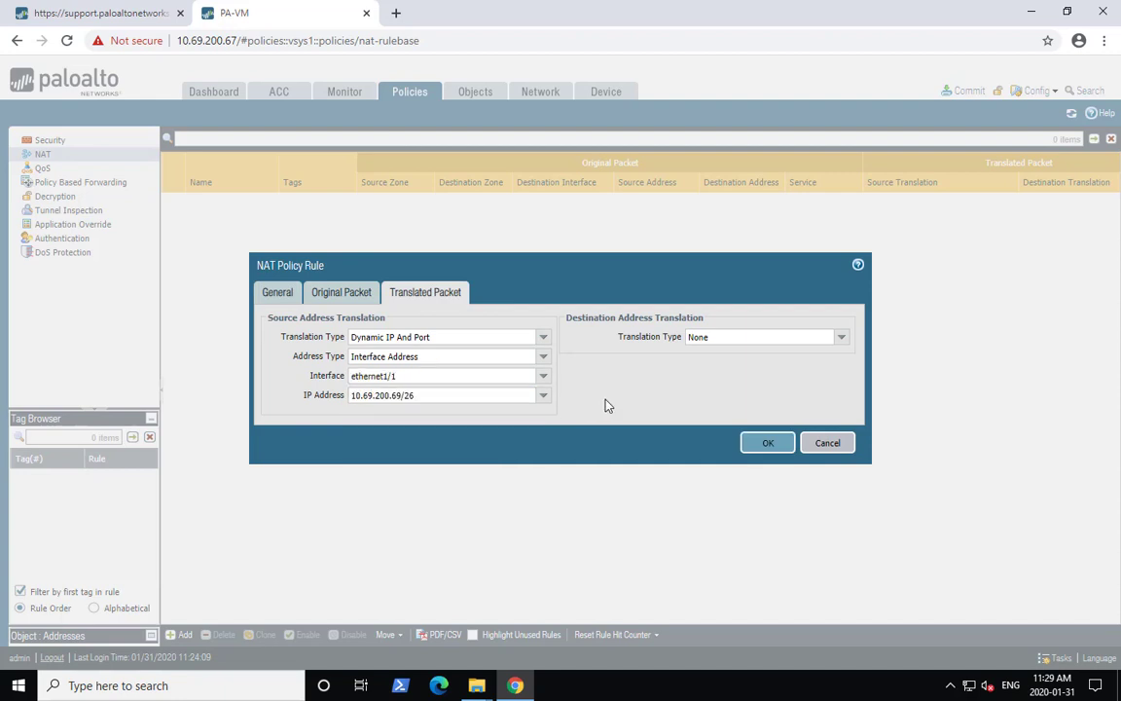
{"action": "left_click", "coordinate": [768, 442]}
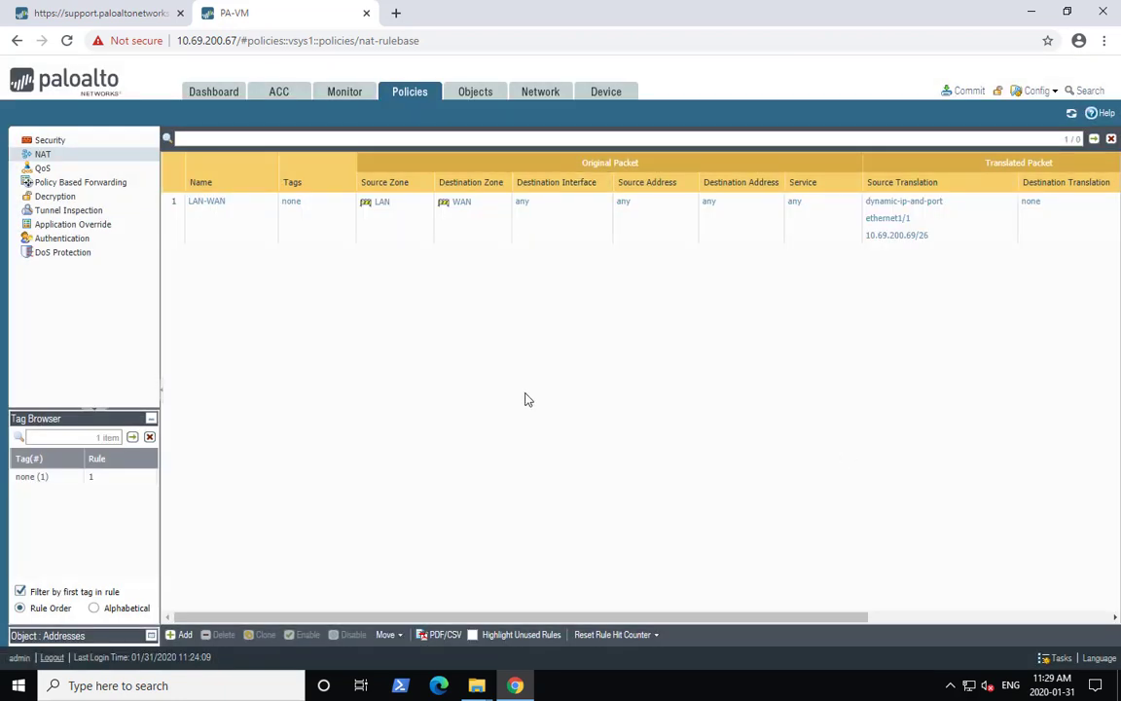
- Commit all configuration changes to the firewall
{"action": "left_click", "coordinate": [16, 690]}
{"action": "left_click", "coordinate": [963, 85]}
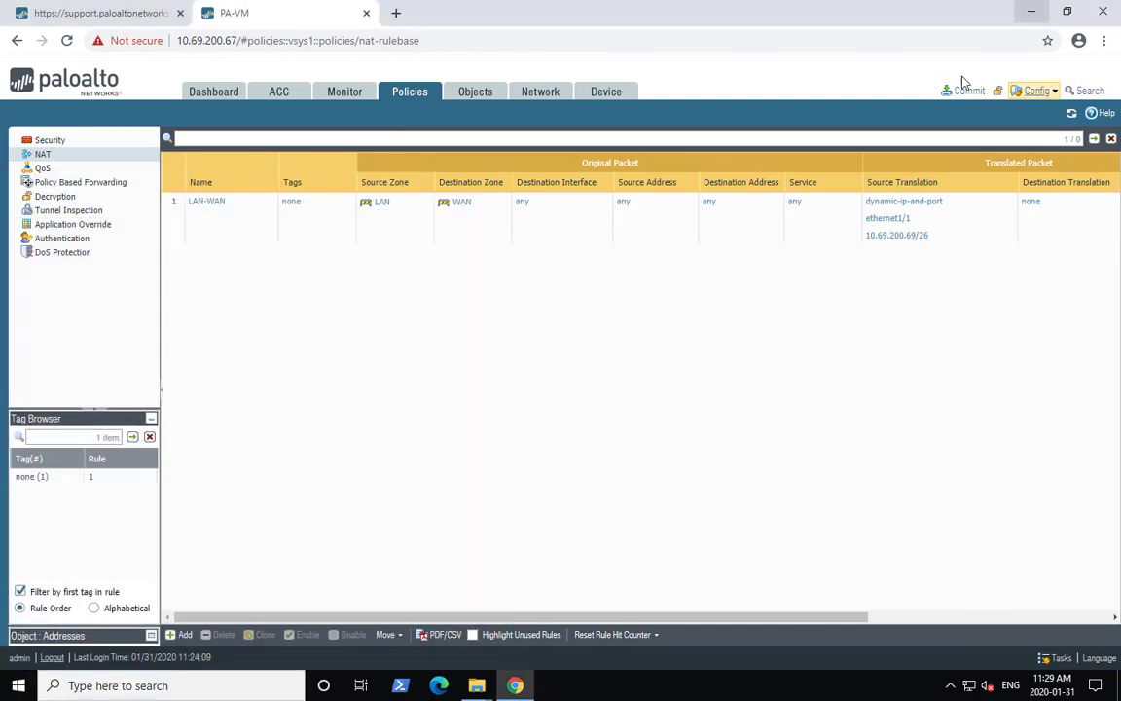
{"action": "left_click", "coordinate": [961, 90]}
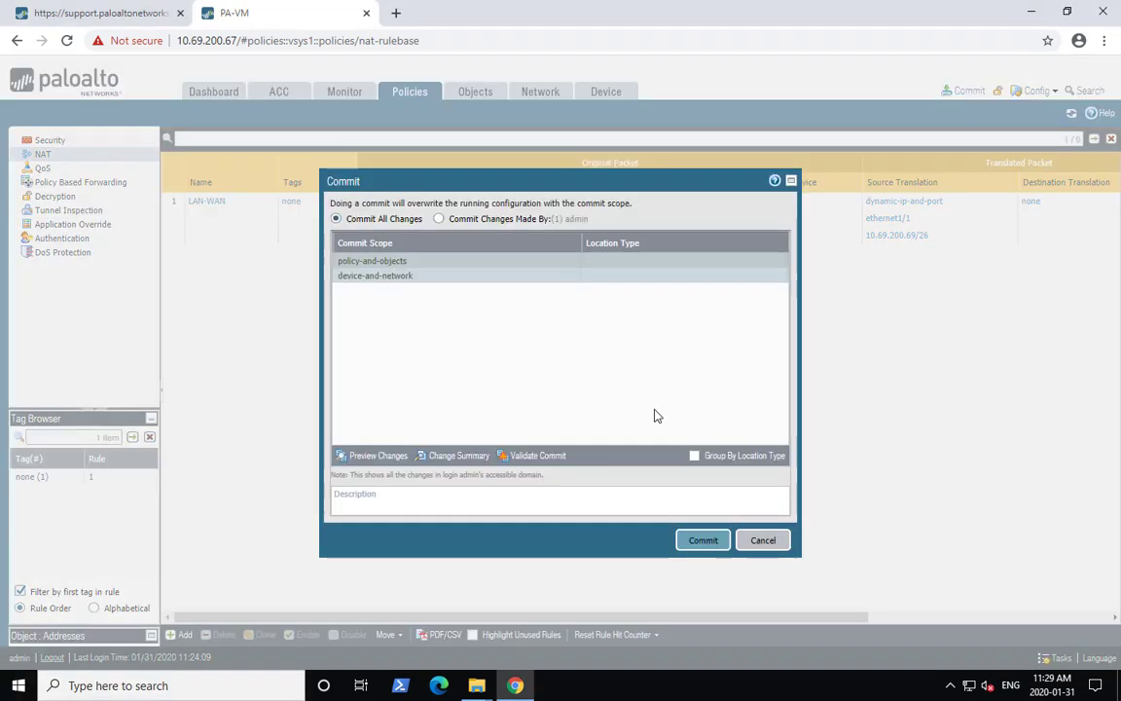
{"action": "left_click", "coordinate": [703, 541]}
{"action": "left_click", "coordinate": [15, 689]}
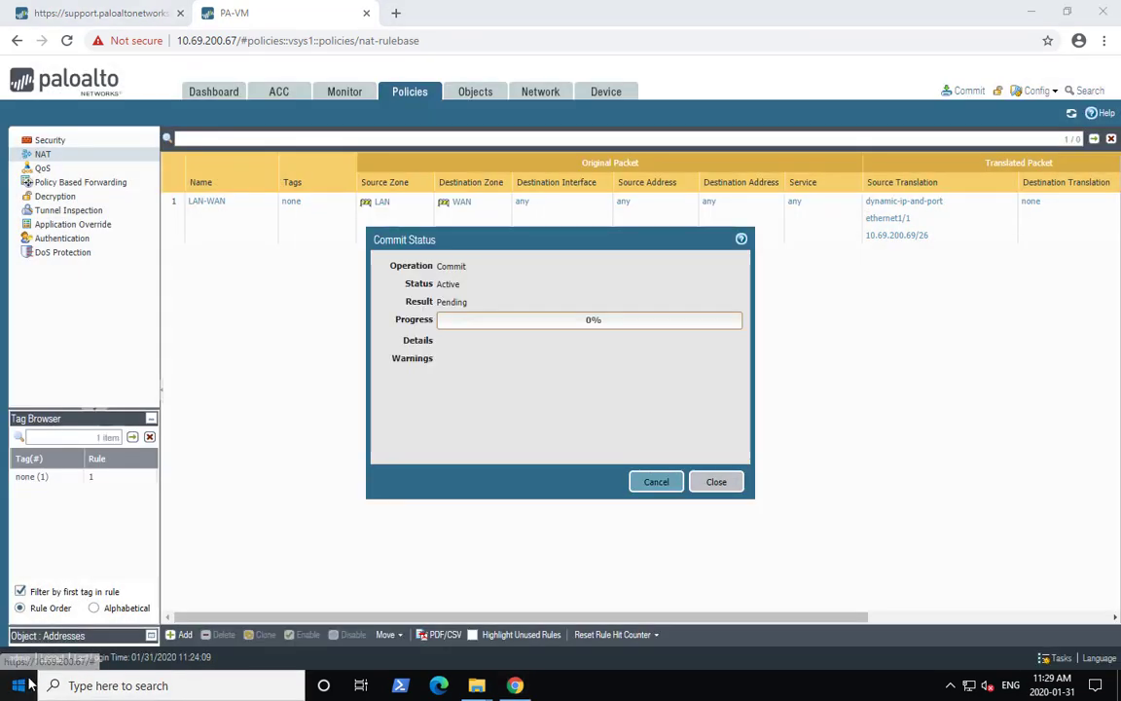
{"action": "key", "text": "Escape"}
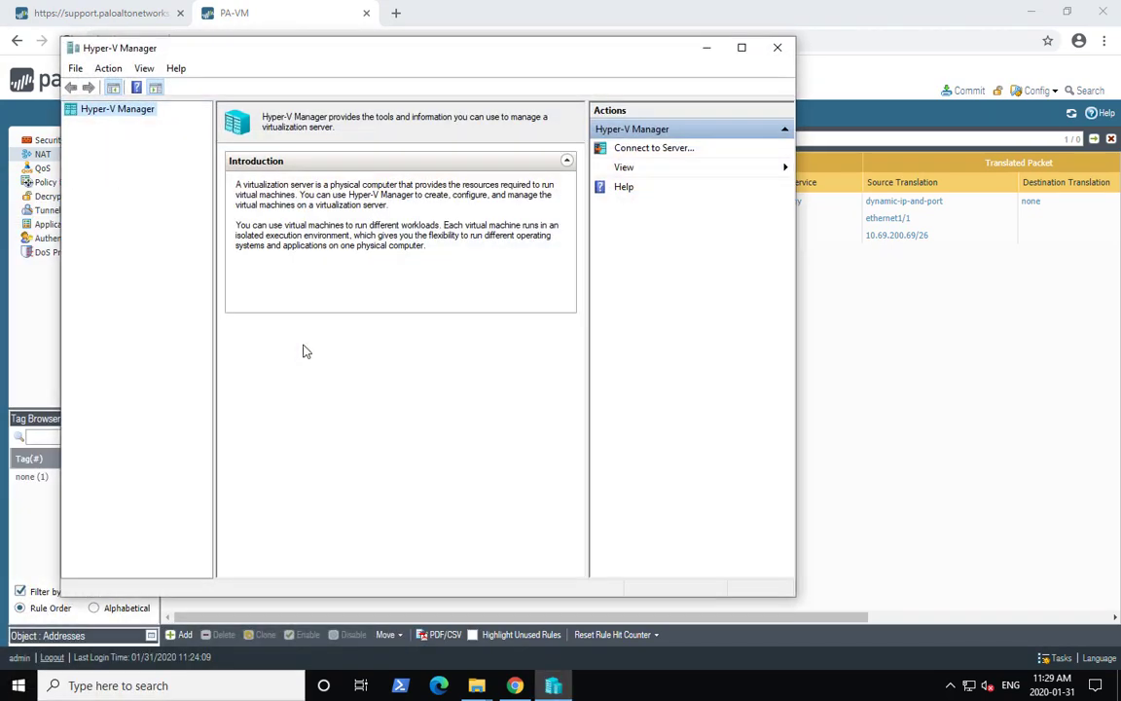
- Switch to Hyper-V Manager and open a connection to the WS1 virtual machine
{"action": "left_click", "coordinate": [172, 126]}
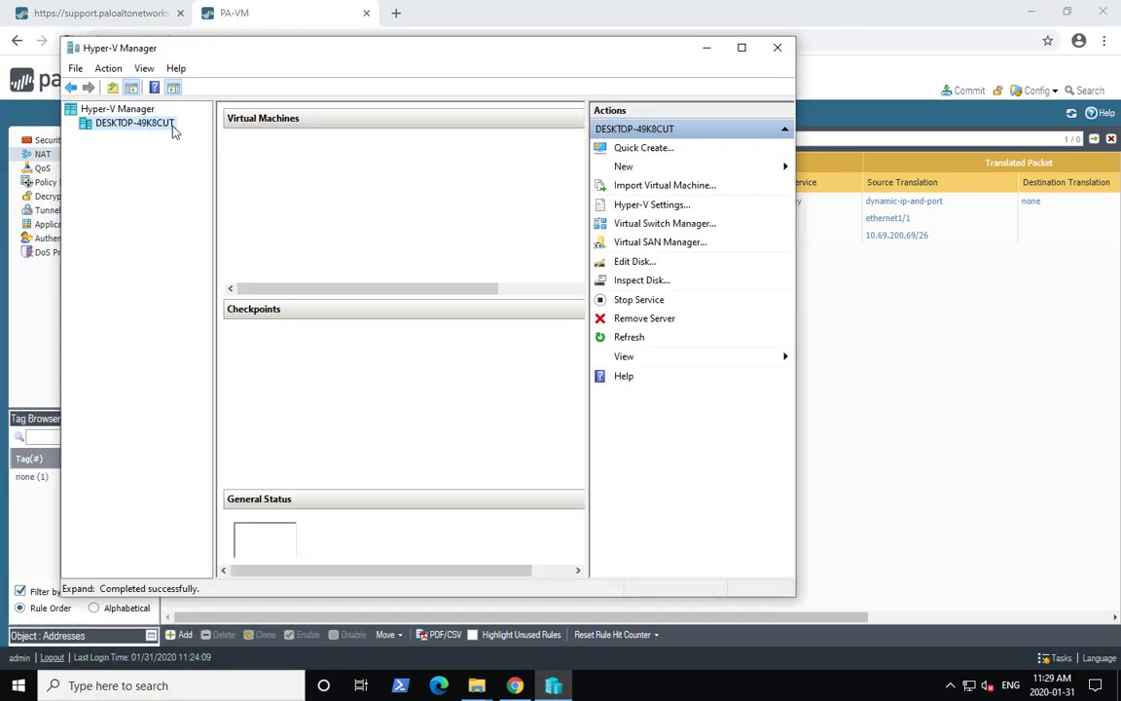
{"action": "left_click", "coordinate": [255, 188]}
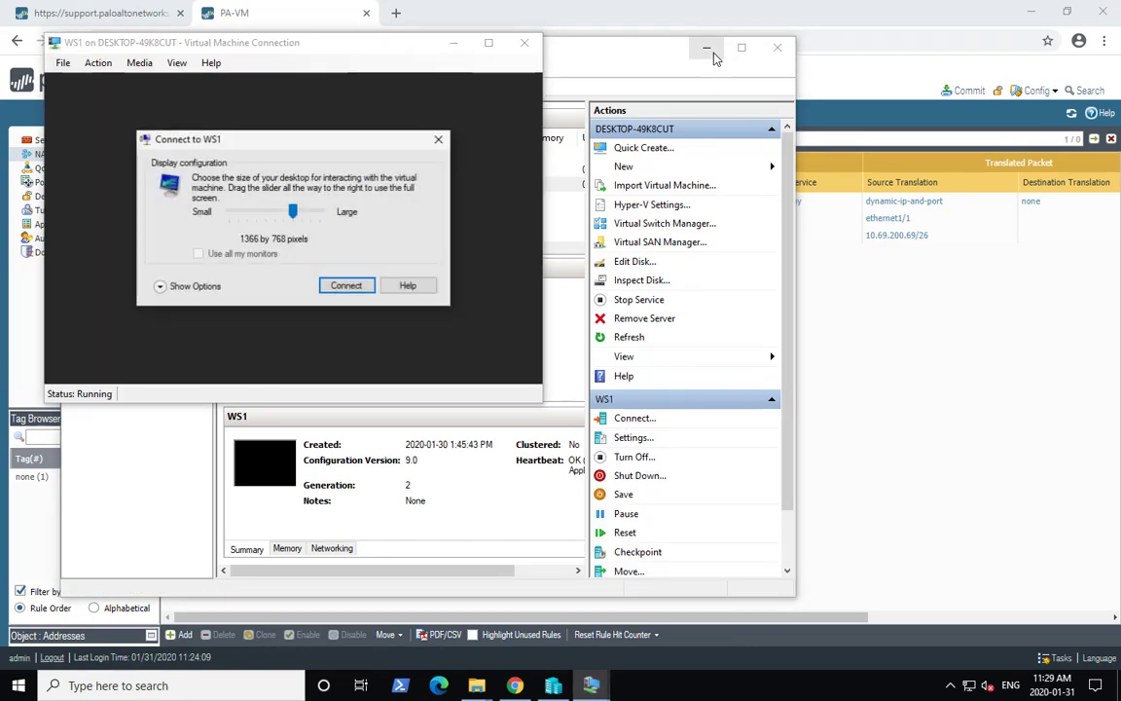
{"action": "left_click", "coordinate": [714, 50]}
{"action": "left_click", "coordinate": [438, 141]}
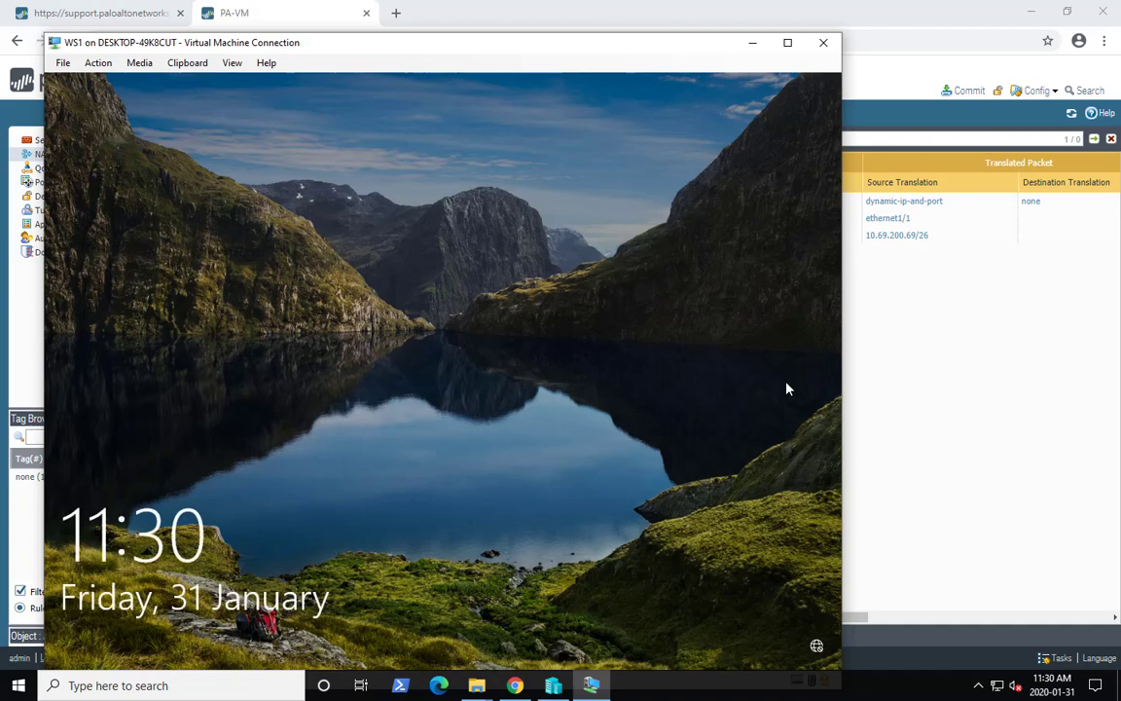
- Sign in to WS1 as localadmin by entering the account password
{"action": "left_click", "coordinate": [416, 293]}
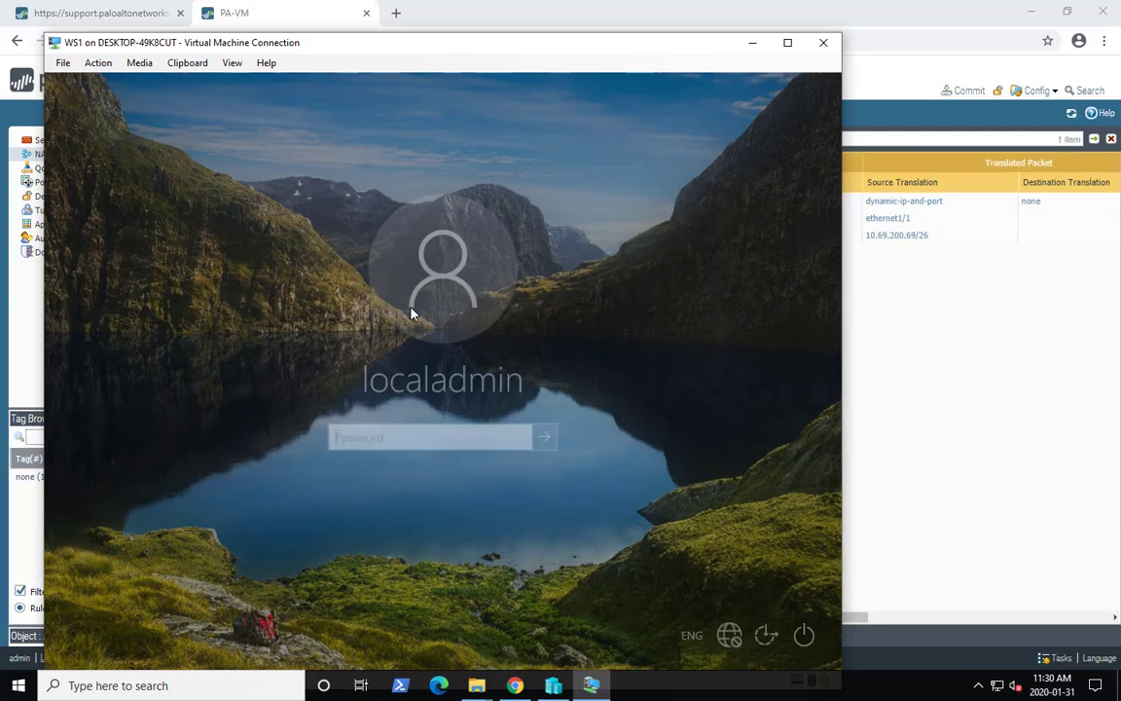
{"action": "type", "text": "••••••••••"}
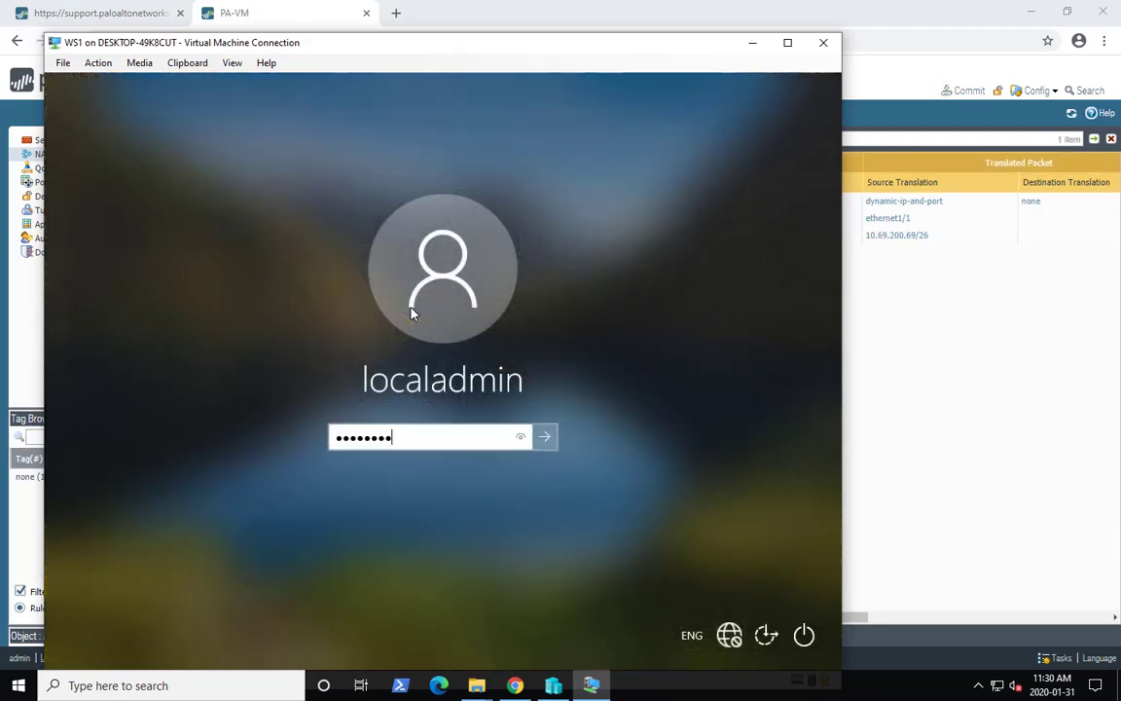
{"action": "key", "text": "Return"}
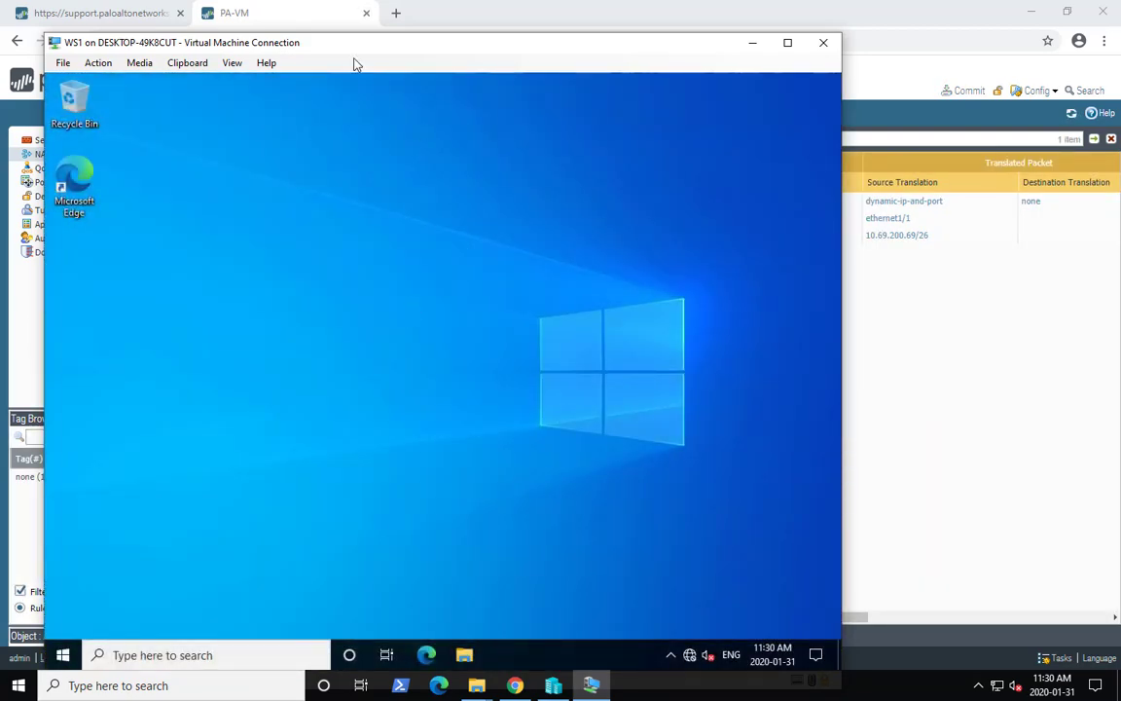
- Move the VM window aside and close the firewall's commit status dialog
{"action": "left_click_drag", "start_coordinate": [357, 48], "coordinate": [817, 255]}
{"action": "left_click", "coordinate": [454, 268]}
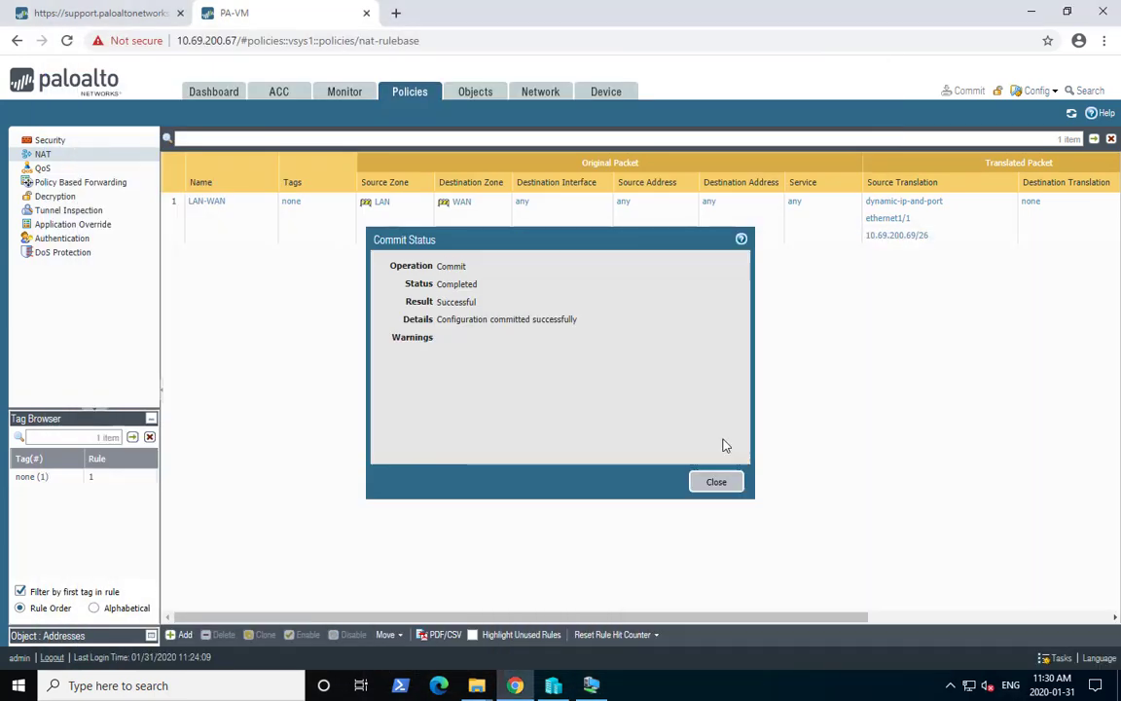
{"action": "left_click", "coordinate": [718, 484]}
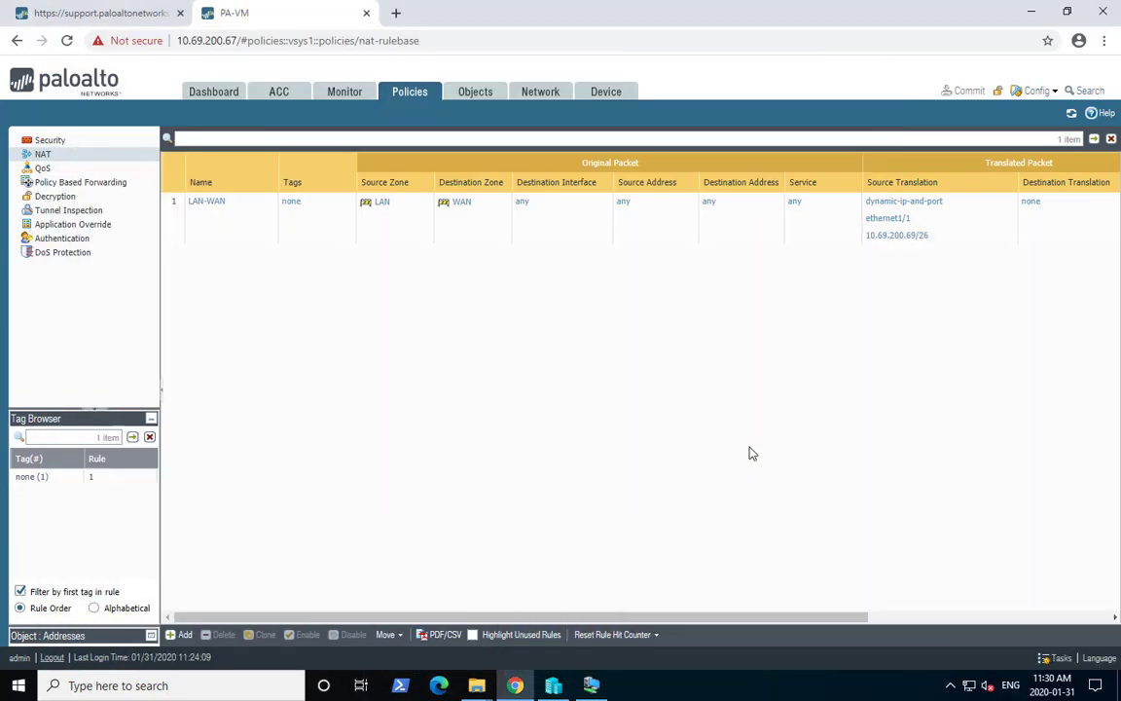
- Bring the WS1 window back and open a Command Prompt on WS1
{"action": "left_click", "coordinate": [591, 685]}
{"action": "left_click_drag", "start_coordinate": [857, 276], "coordinate": [504, 30]}
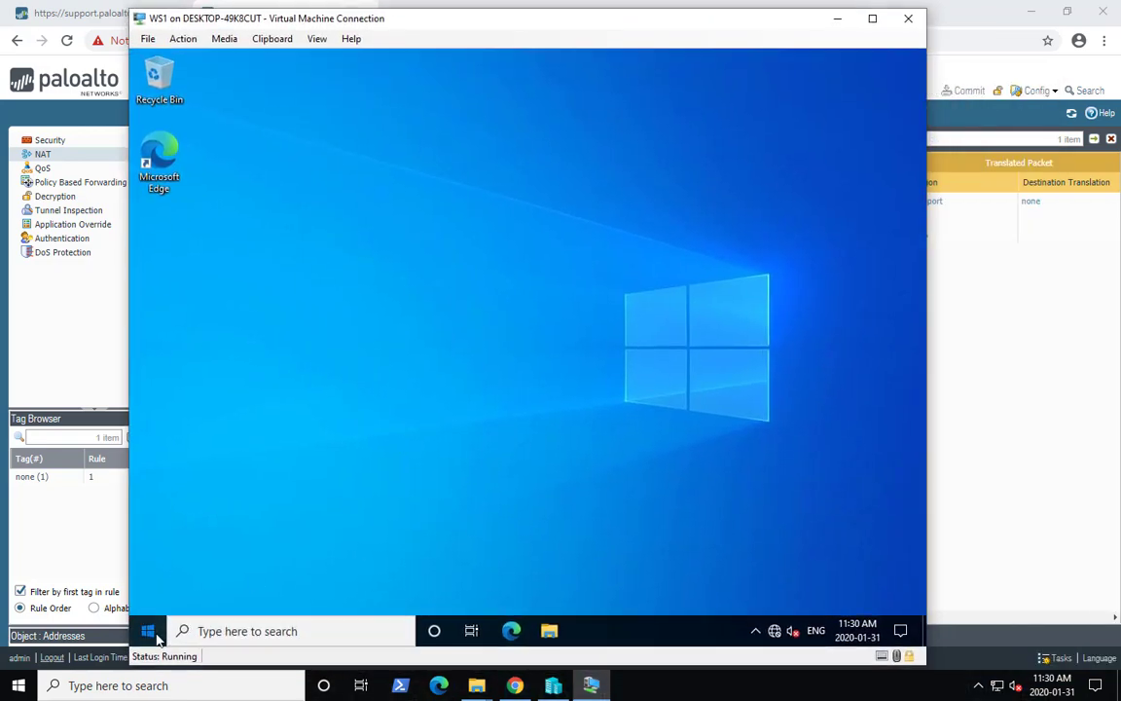
{"action": "left_click", "coordinate": [151, 632]}
{"action": "type", "text": "cmd"}
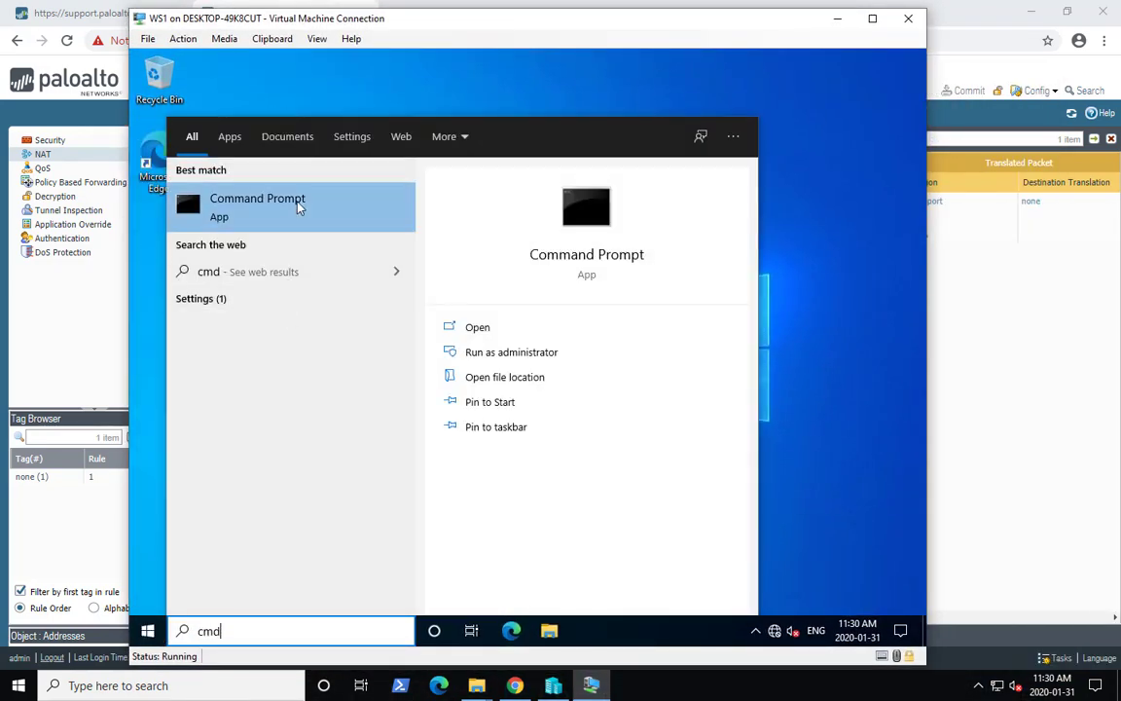
{"action": "left_click", "coordinate": [297, 207]}
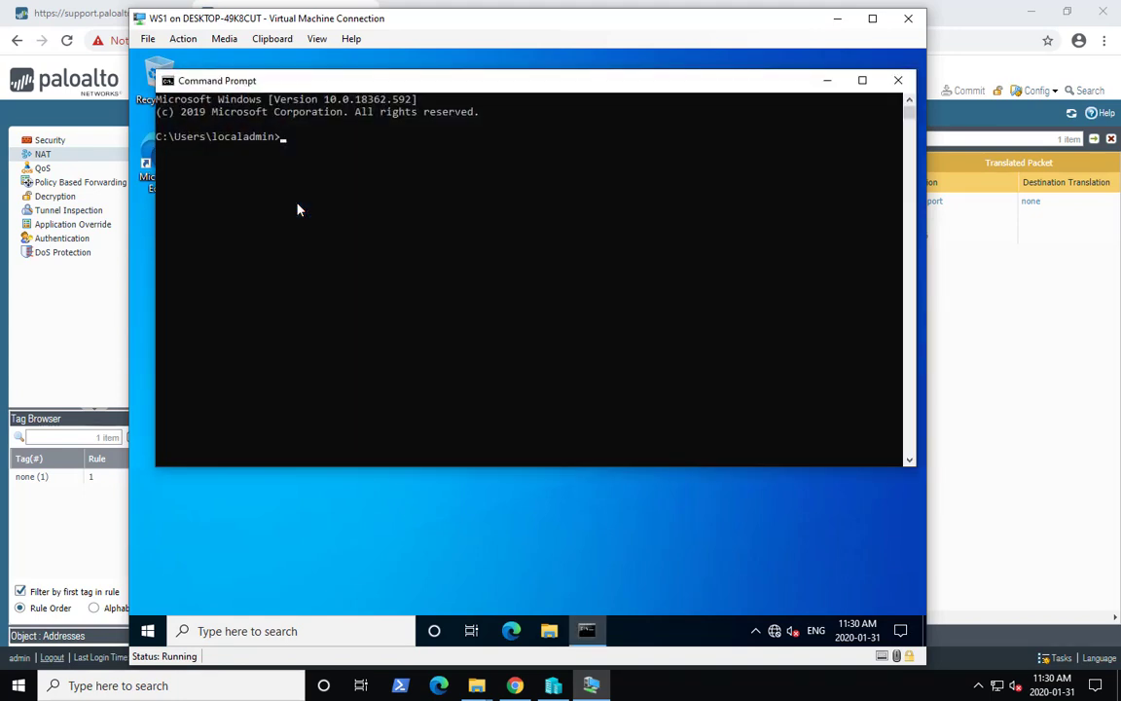
- Ping the gateway 192.168.21.1, stop it, and display the IP configuration with ipconfig
{"action": "type", "text": "ping 192.168.21.1"}
{"action": "key", "text": "Return"}
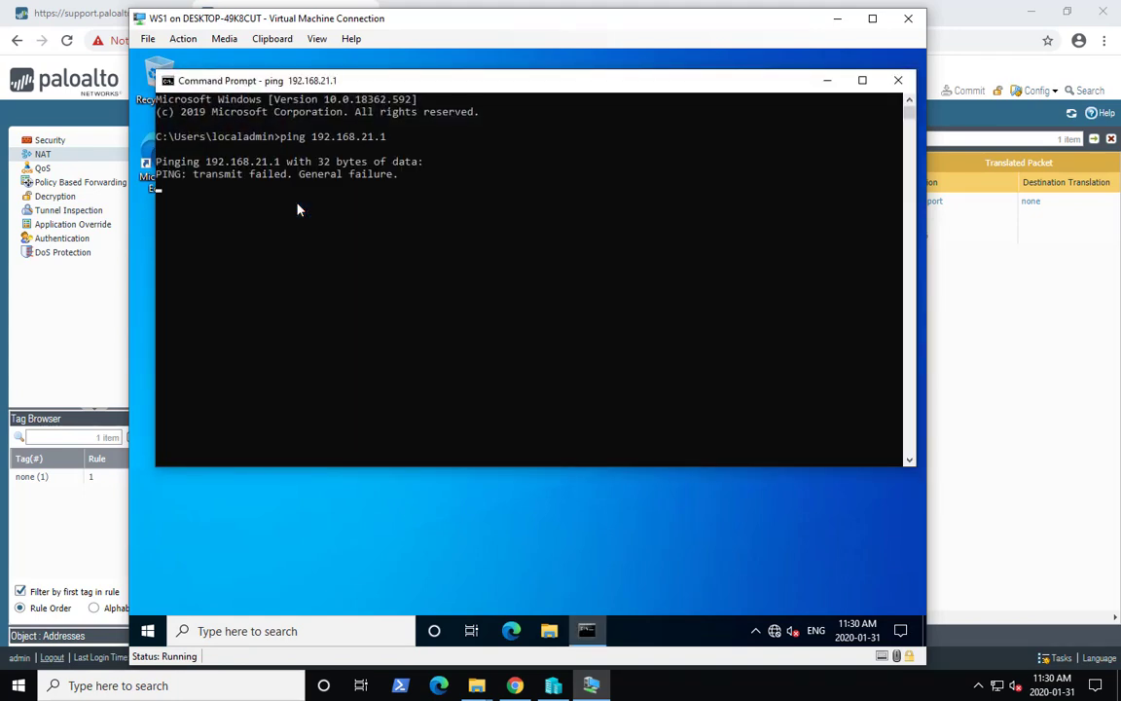
{"action": "key", "text": "ctrl+c"}
{"action": "type", "text": "ipconfig"}
{"action": "key", "text": "Return"}
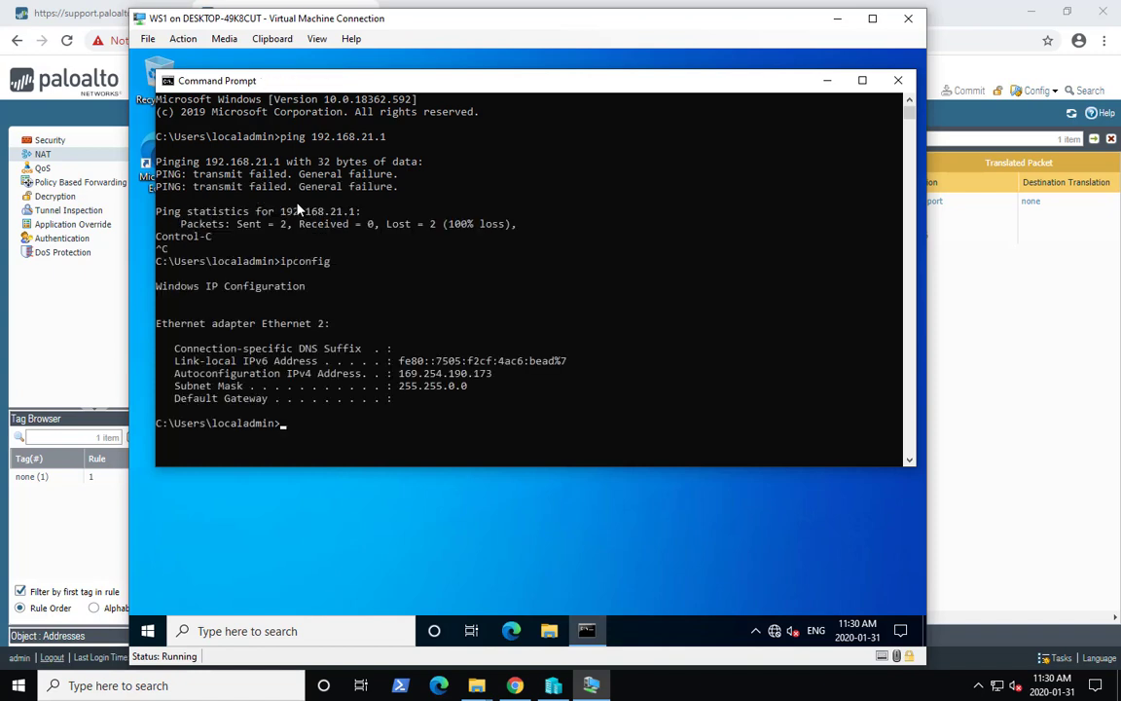
- Renew the DHCP lease with ipconfig /renew and allow the network to be discoverable
{"action": "type", "text": "ipconfig /renew"}
{"action": "key", "text": "Return"}
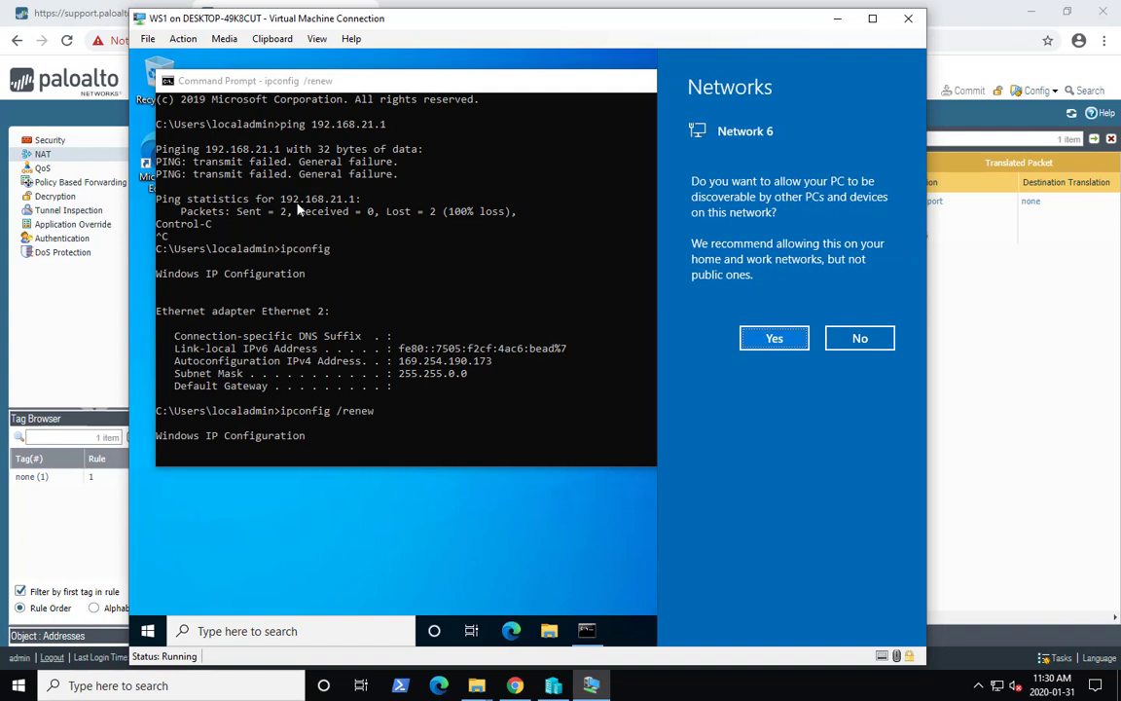
{"action": "left_click", "coordinate": [779, 338]}
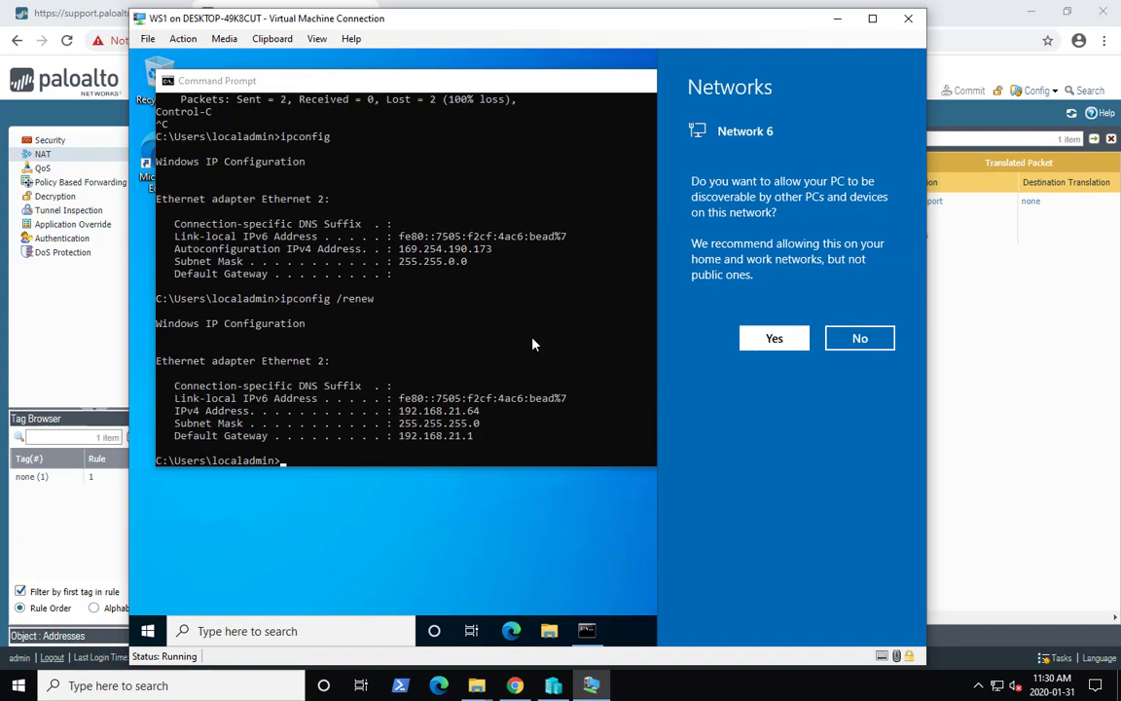
- Ping the gateway 192.168.21.1 again and stop after a few replies
{"action": "left_click", "coordinate": [533, 343]}
{"action": "type", "text": "ping 1"}
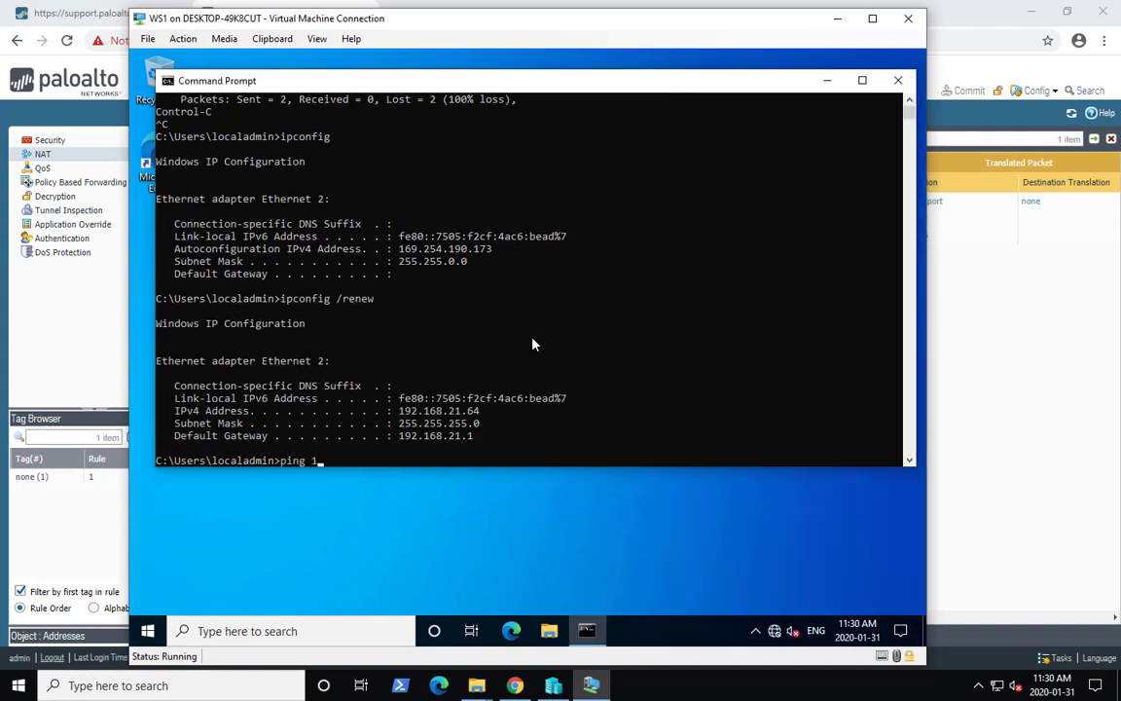
{"action": "type", "text": "92.168.21.1"}
{"action": "key", "text": "Return"}
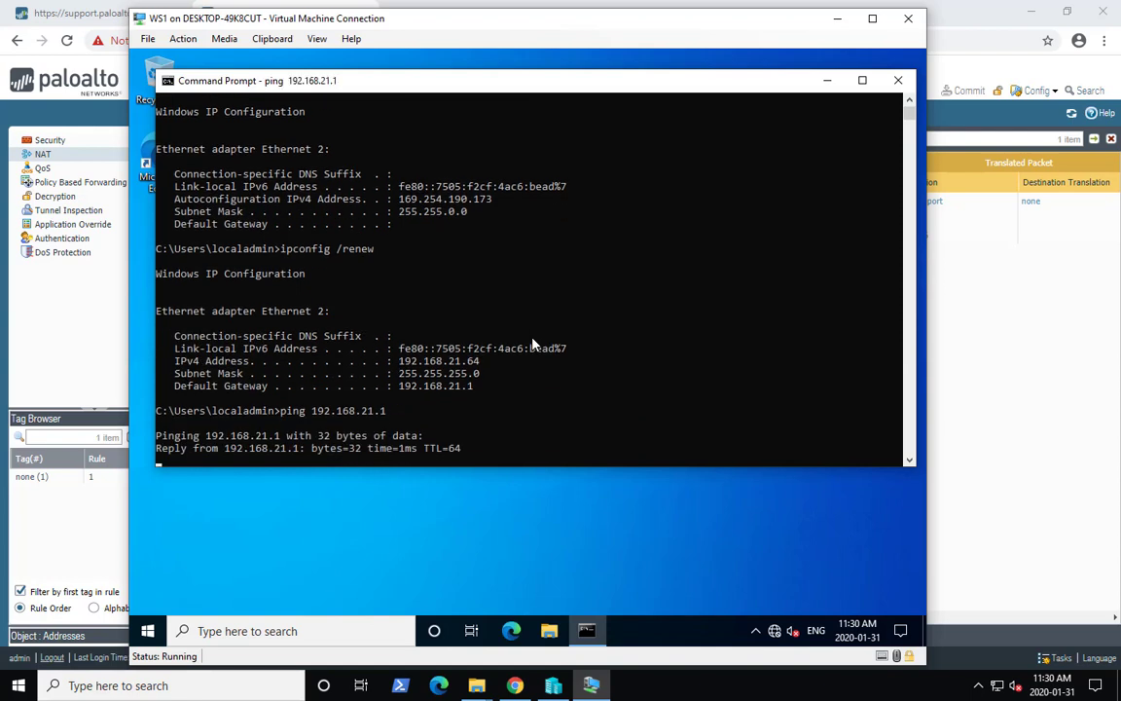
{"action": "key", "text": "ctrl+c"}
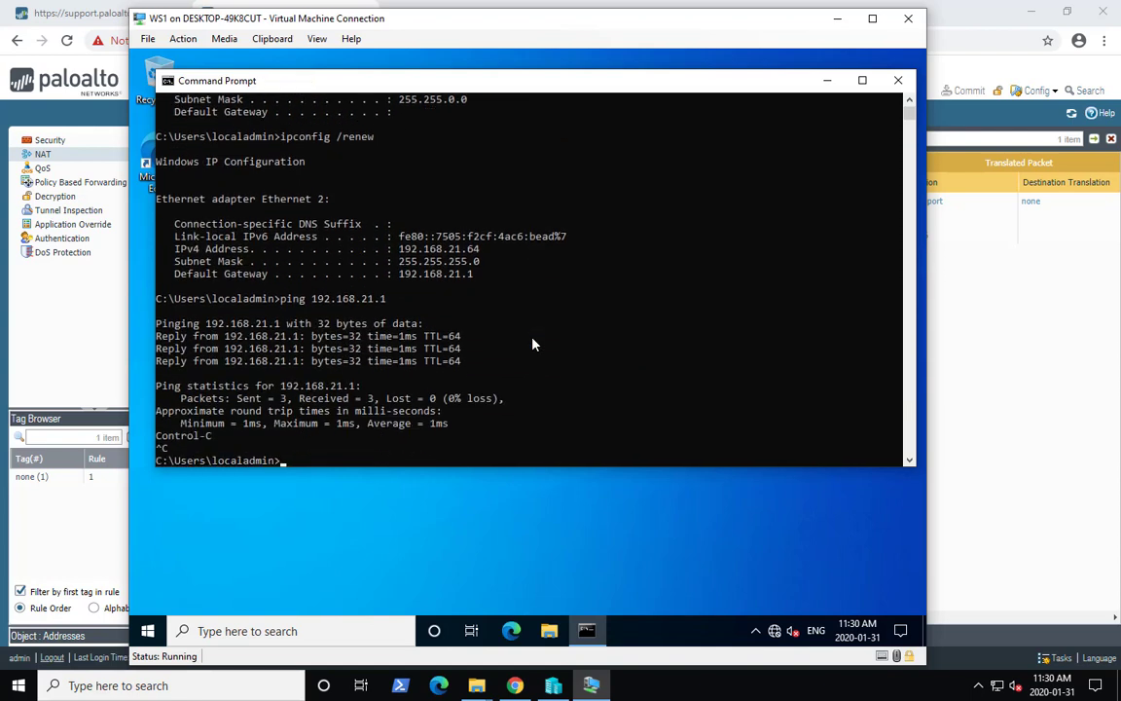
{"action": "type", "text": "nslookup www.google.com"}
{"action": "key", "text": "Return"}
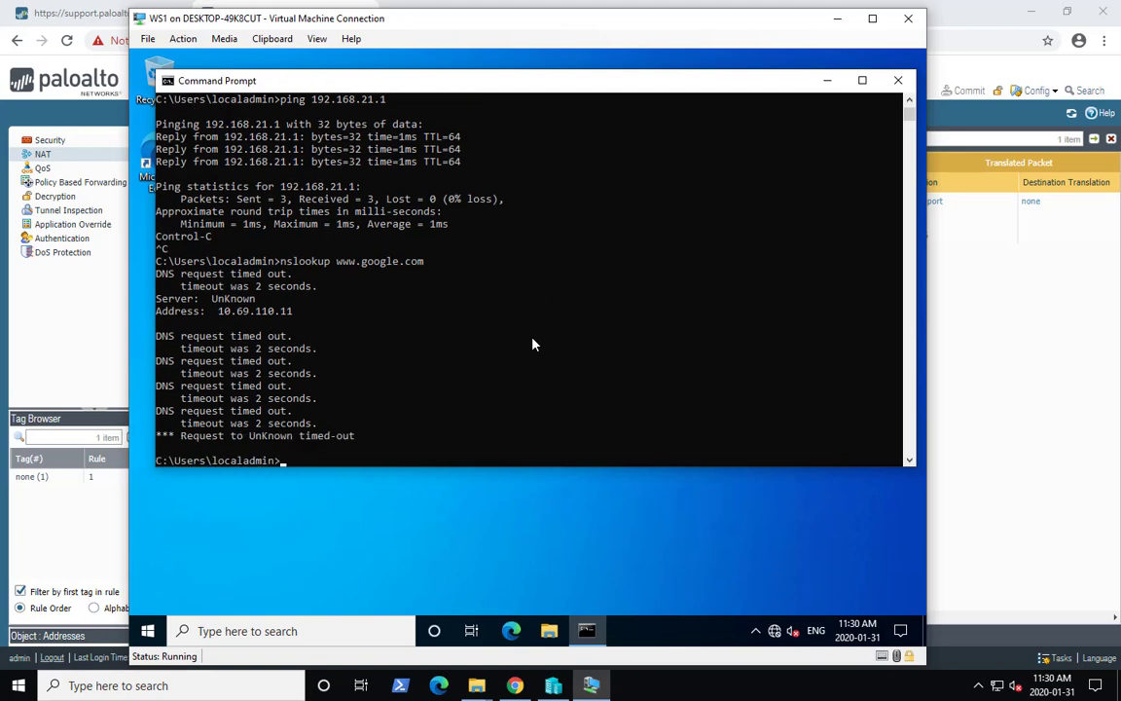
- Minimize the WS1 window and open the firewall's traffic logs to examine the denied sessions
{"action": "left_click", "coordinate": [836, 19]}
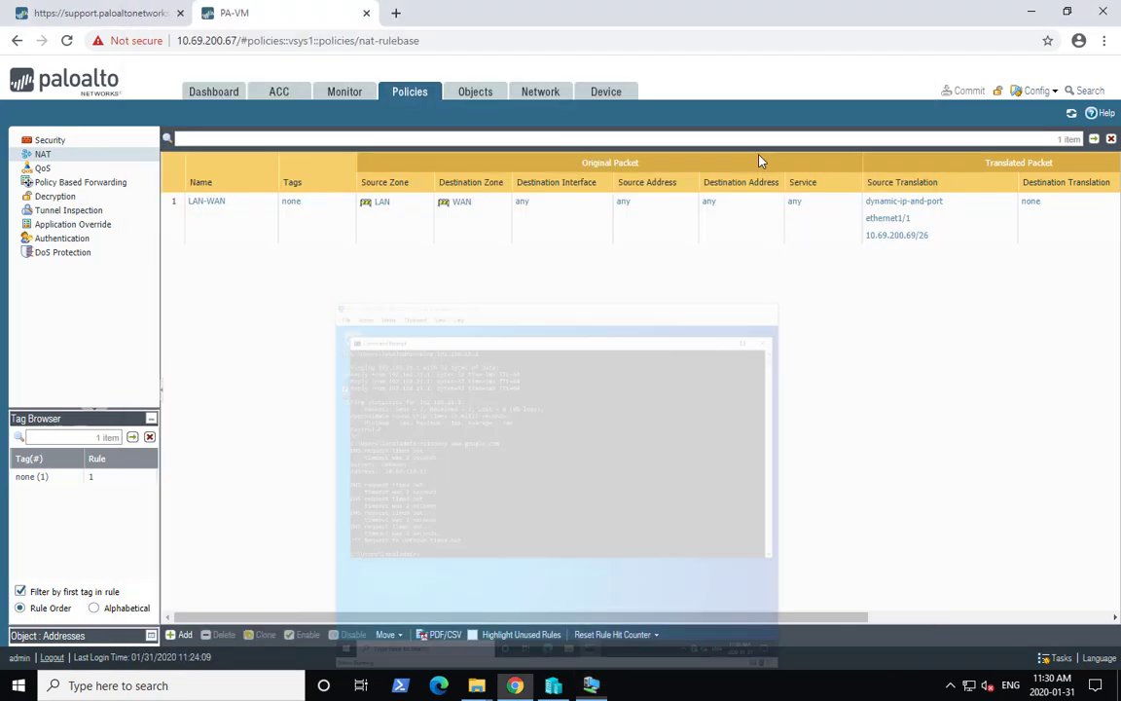
{"action": "left_click", "coordinate": [342, 93]}
{"action": "left_click", "coordinate": [61, 155]}
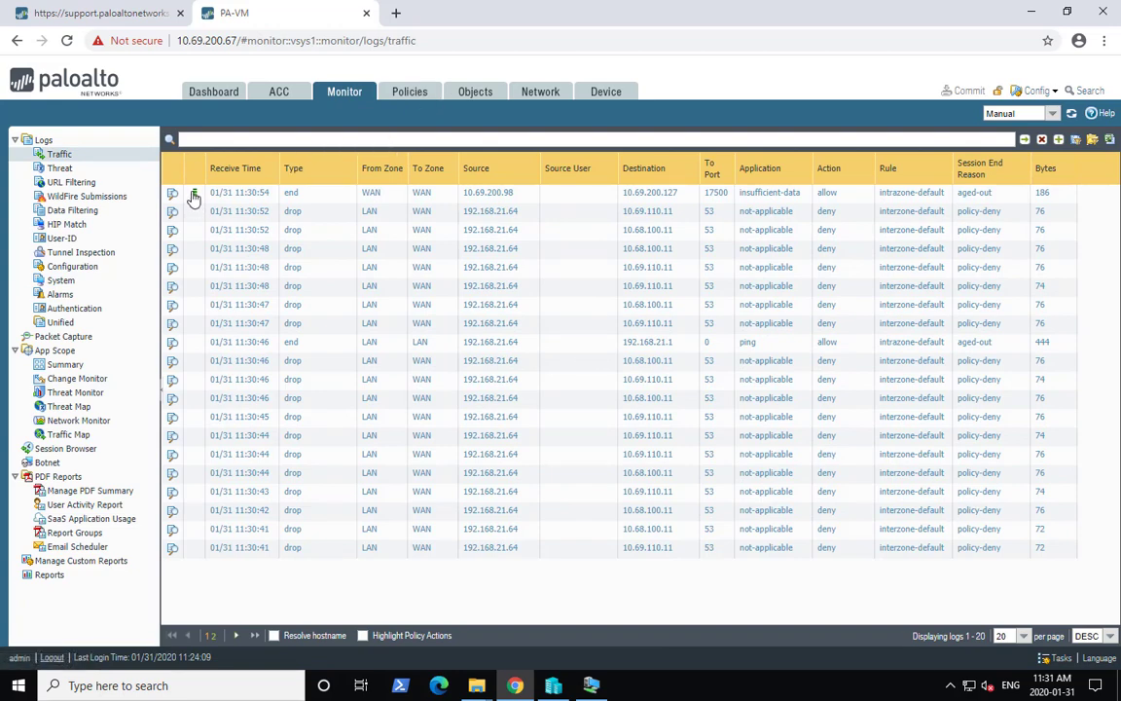
- Change the LAN-WAN security rule's destination zone to WAN and save it
{"action": "left_click", "coordinate": [409, 93]}
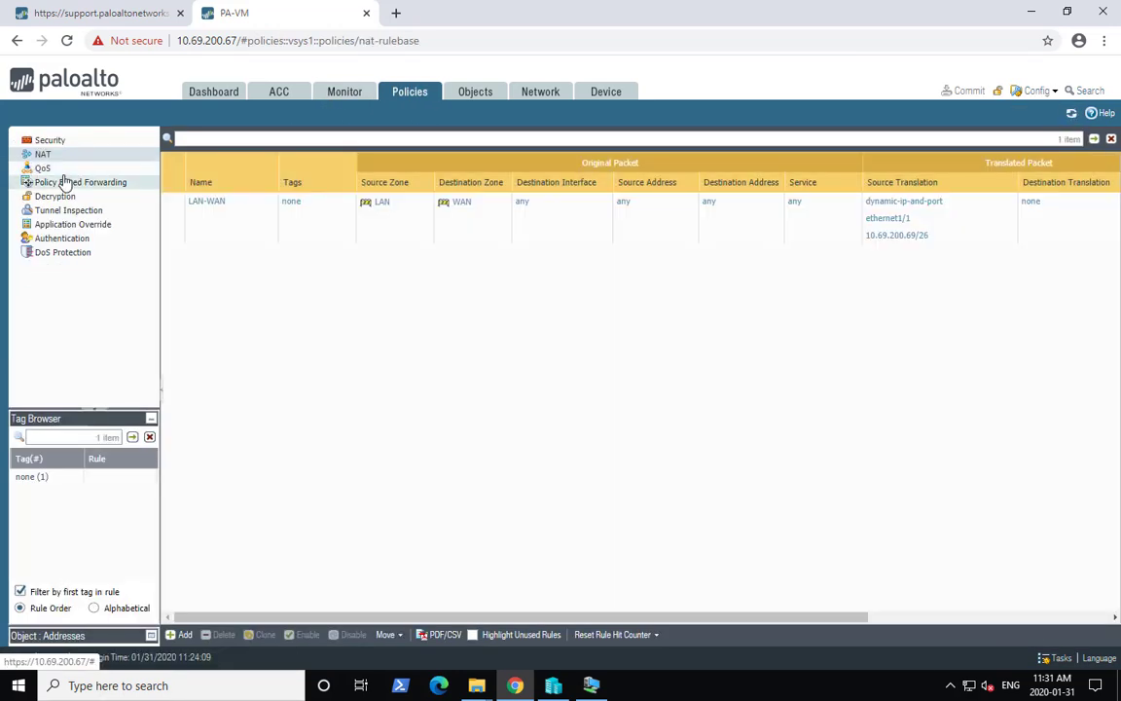
{"action": "left_click", "coordinate": [53, 142]}
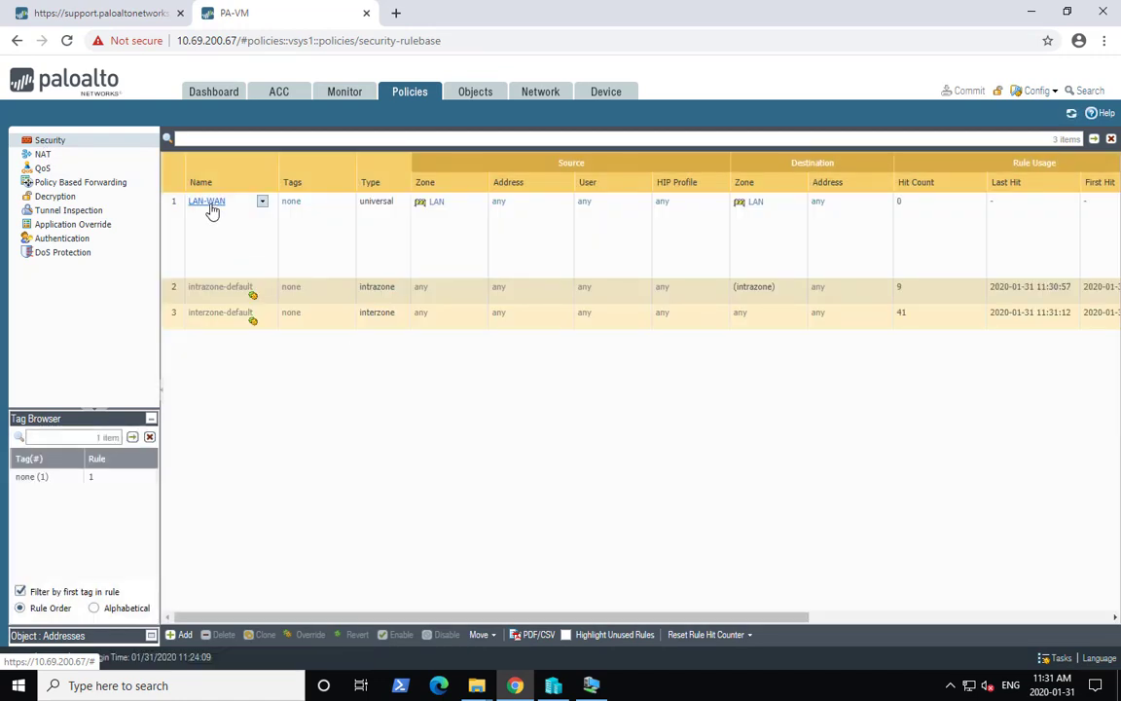
{"action": "left_click", "coordinate": [207, 202]}
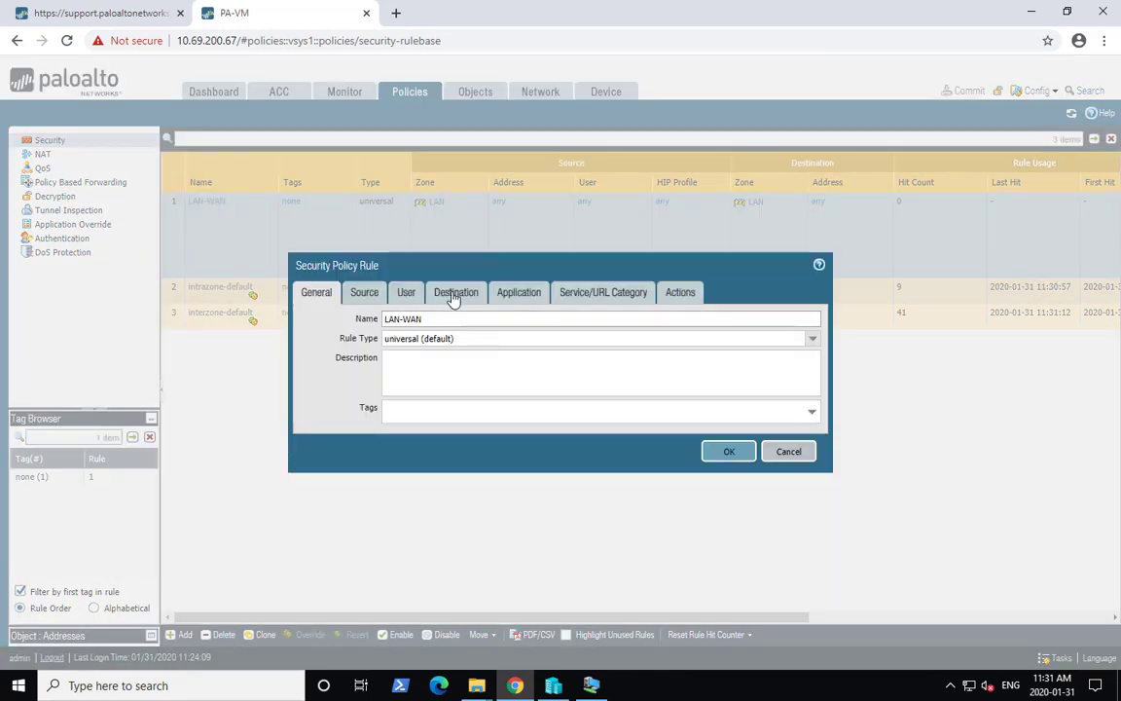
{"action": "left_click", "coordinate": [454, 295]}
{"action": "left_click", "coordinate": [376, 366]}
{"action": "left_click", "coordinate": [375, 367]}
{"action": "left_click", "coordinate": [321, 391]}
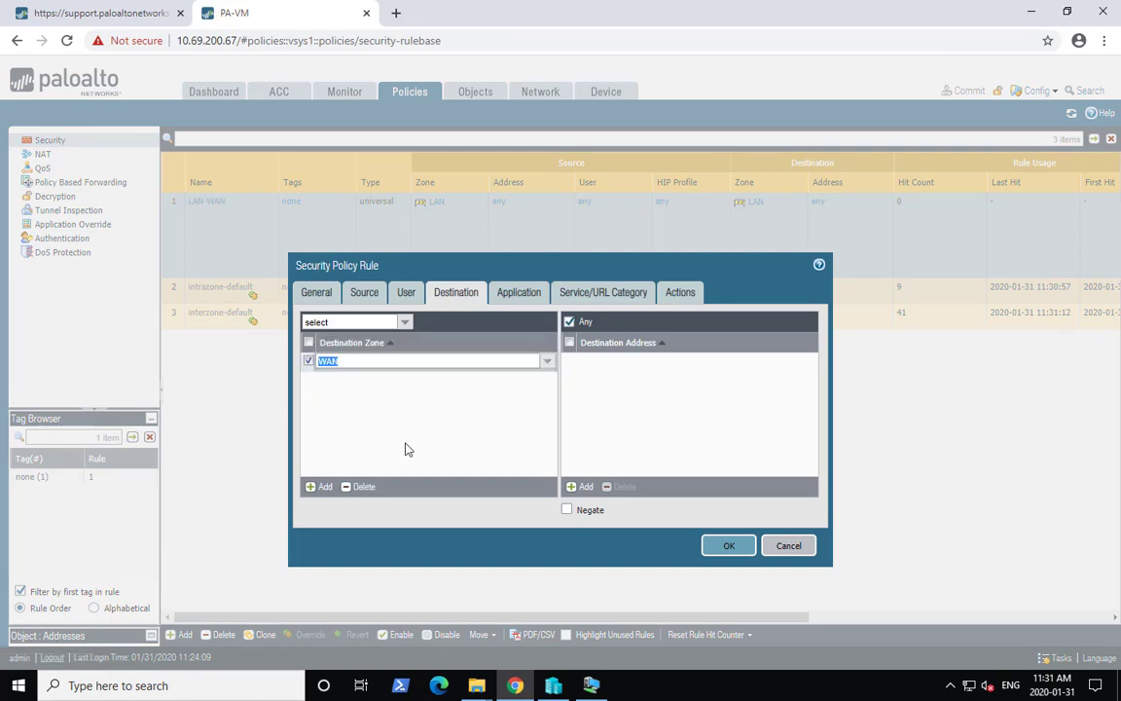
{"action": "left_click", "coordinate": [732, 547]}
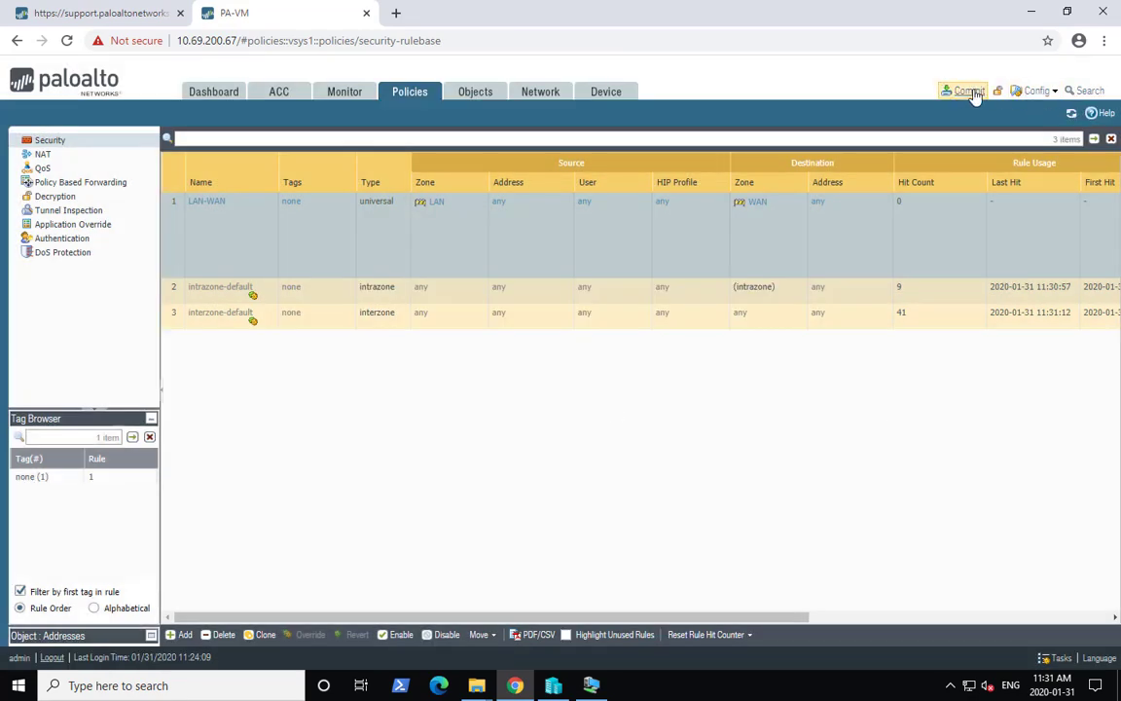
- Commit the configuration changes and close the commit status dialog
{"action": "left_click", "coordinate": [973, 94]}
{"action": "left_click", "coordinate": [703, 540]}
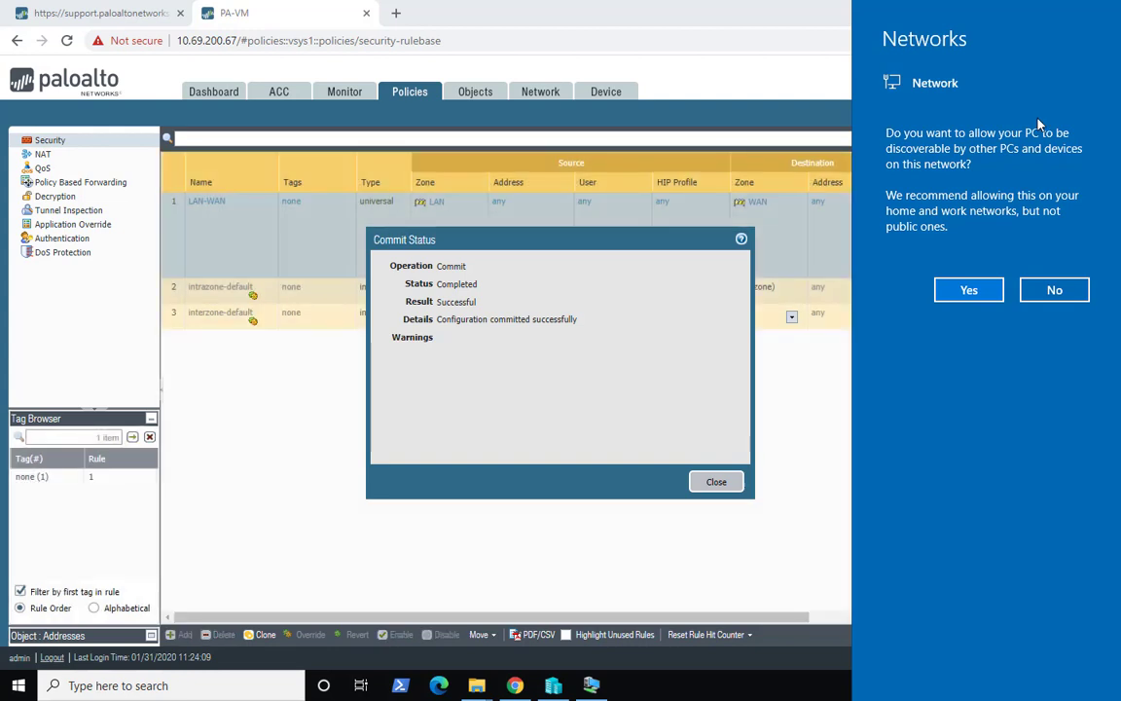
{"action": "left_click", "coordinate": [717, 482]}
{"action": "left_click", "coordinate": [724, 481]}
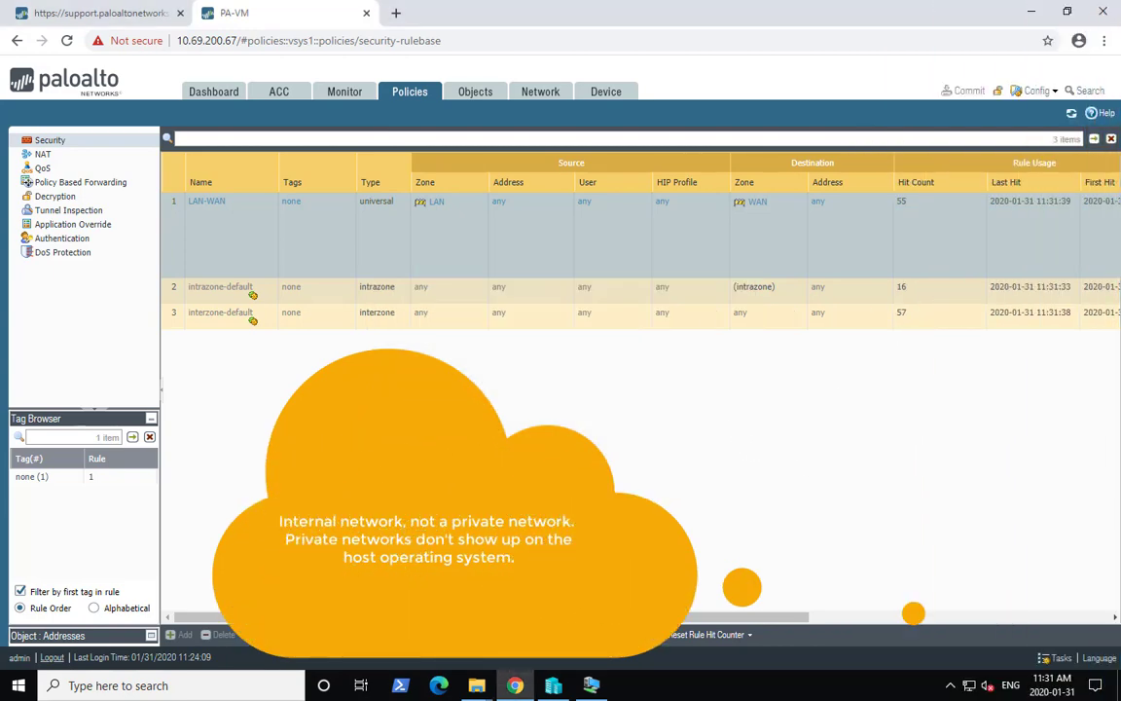
{"action": "left_click", "coordinate": [591, 685]}
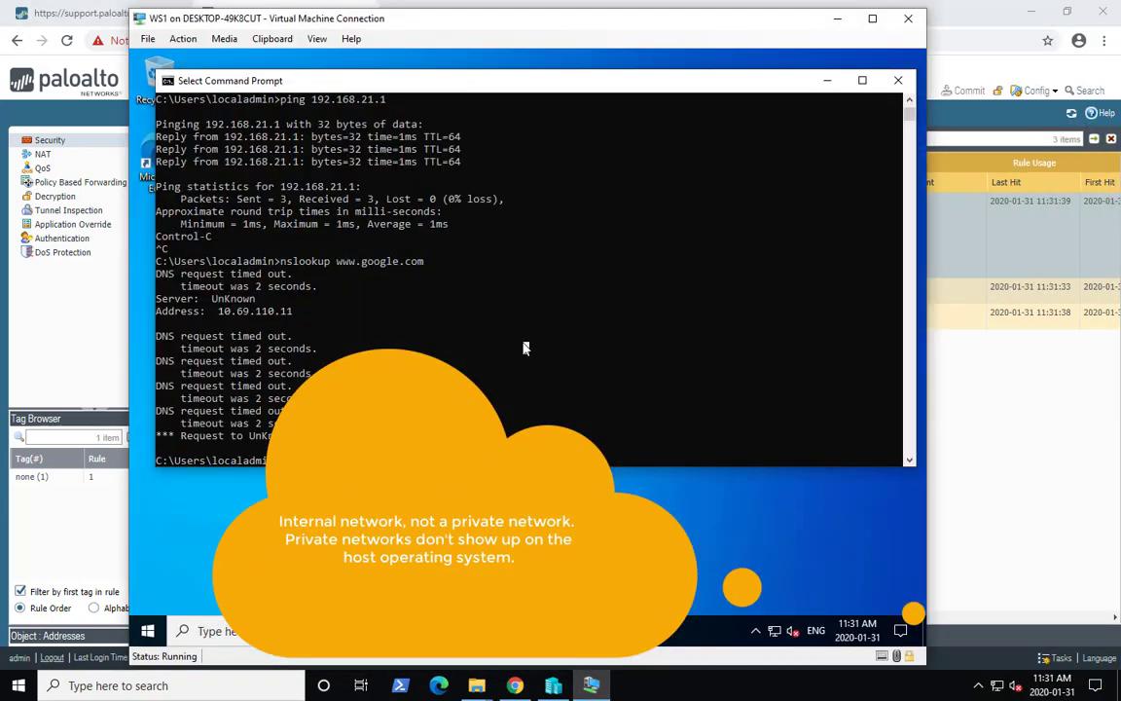
{"action": "key", "text": "Up"}
{"action": "key", "text": "Return"}
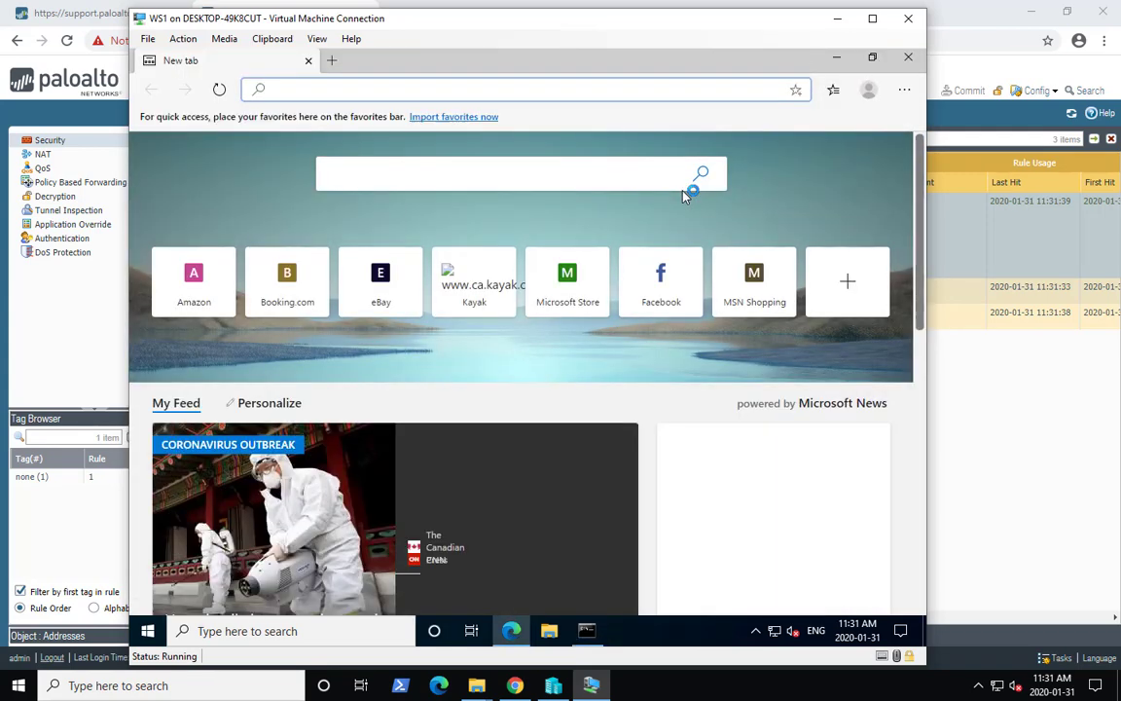
{"action": "type", "text": "www."}
{"action": "key", "text": "Return"}
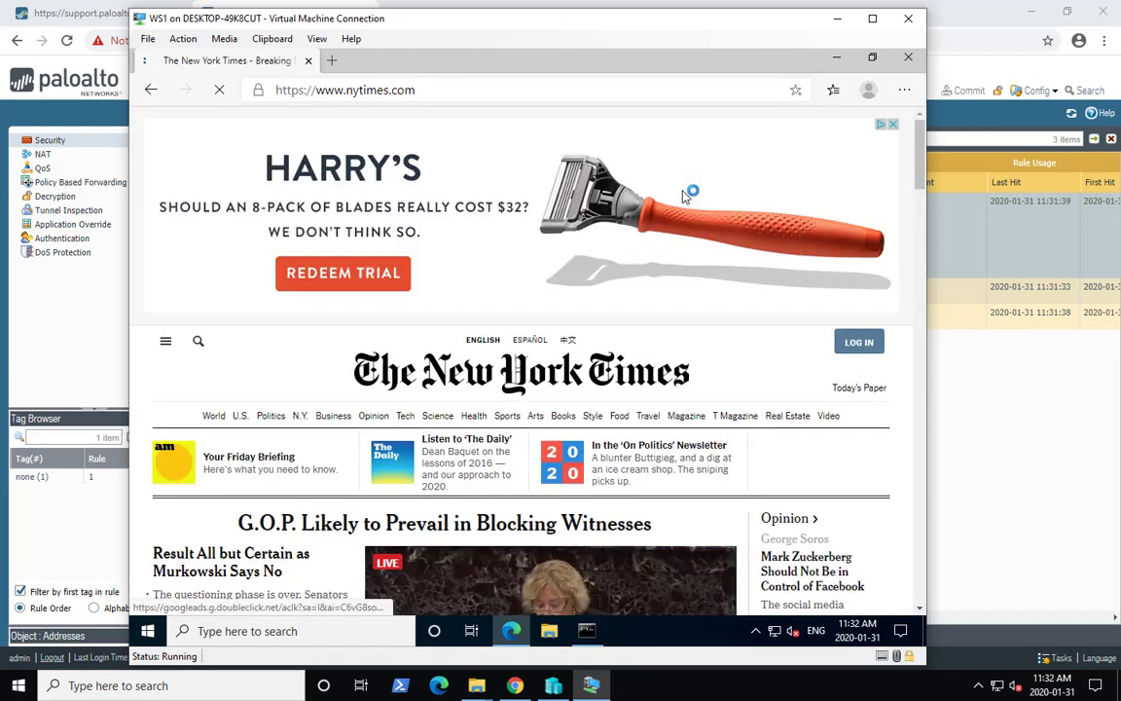
{"action": "left_click", "coordinate": [907, 62]}
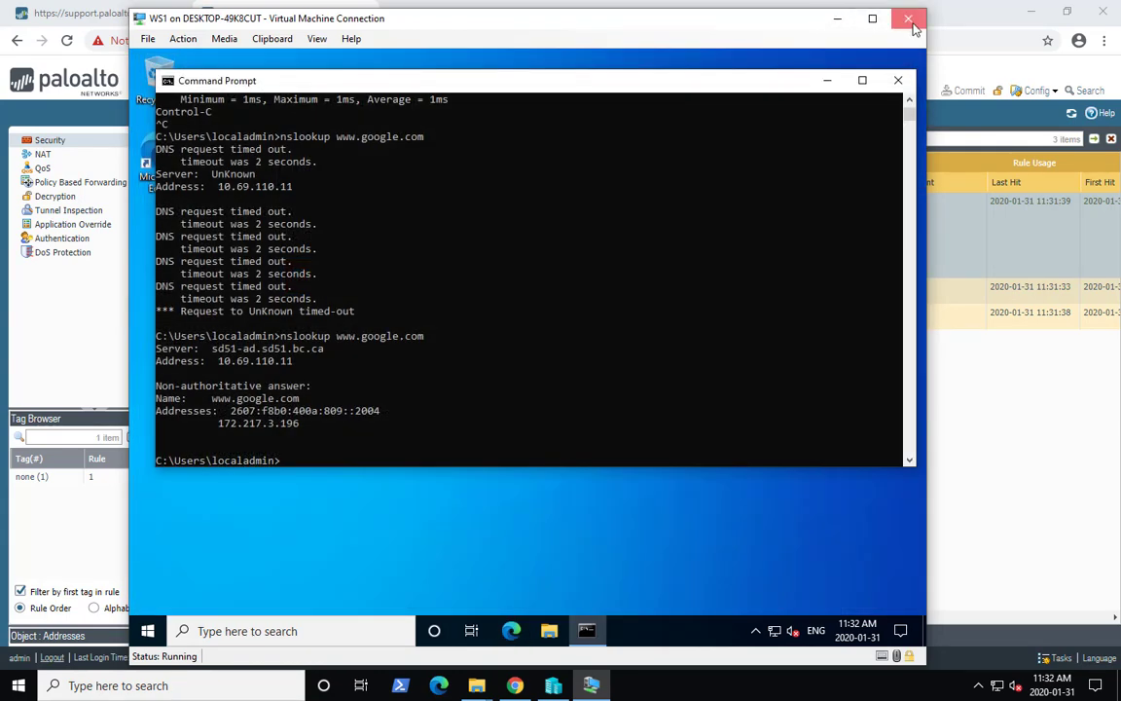
- Minimize WS1 and return to the Customer Support portal's VM-Series Auth-Codes page
{"action": "left_click", "coordinate": [837, 20]}
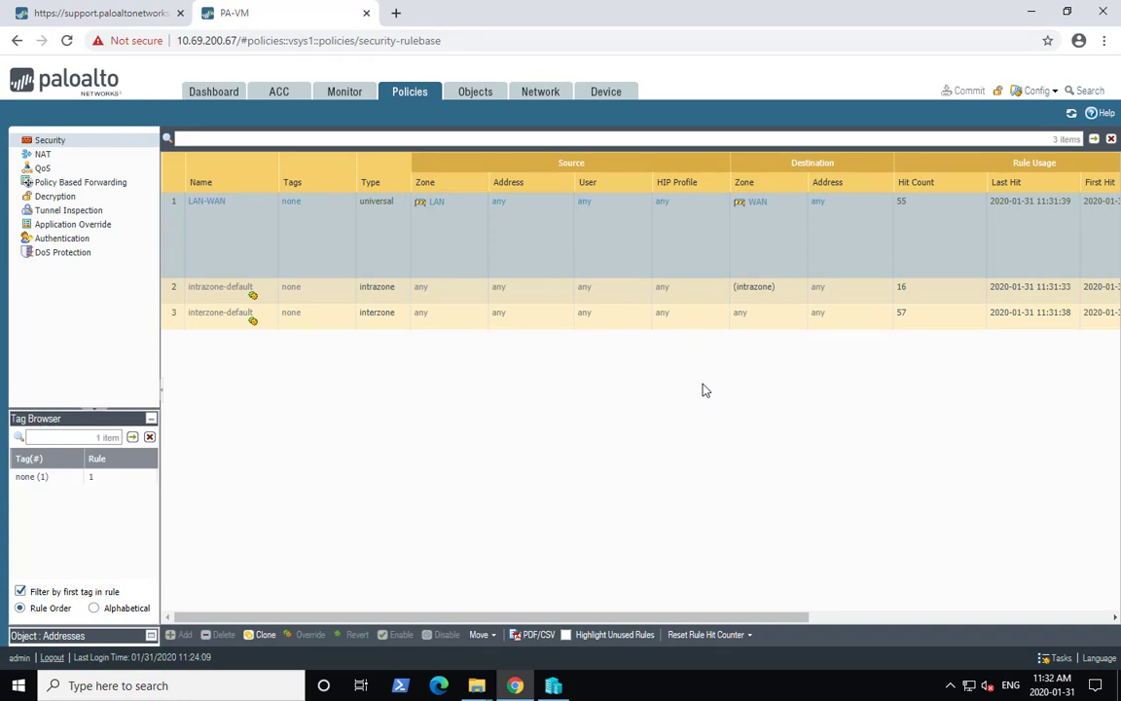
{"action": "left_click", "coordinate": [142, 16]}
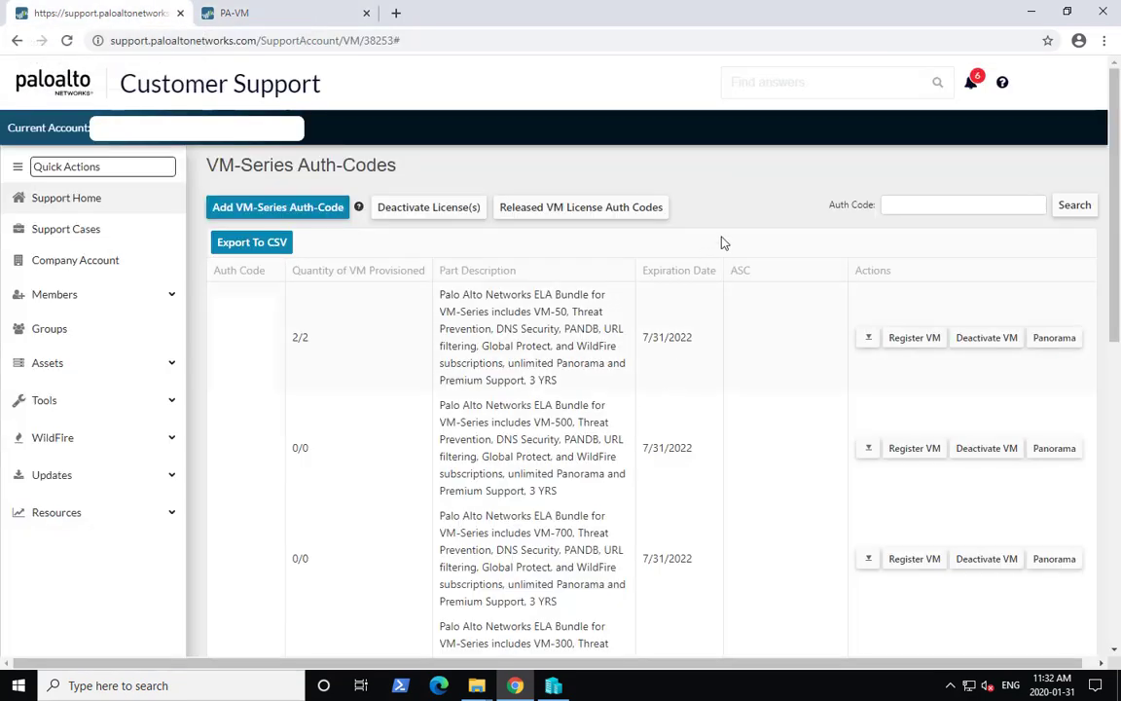
{"action": "left_click", "coordinate": [272, 13]}
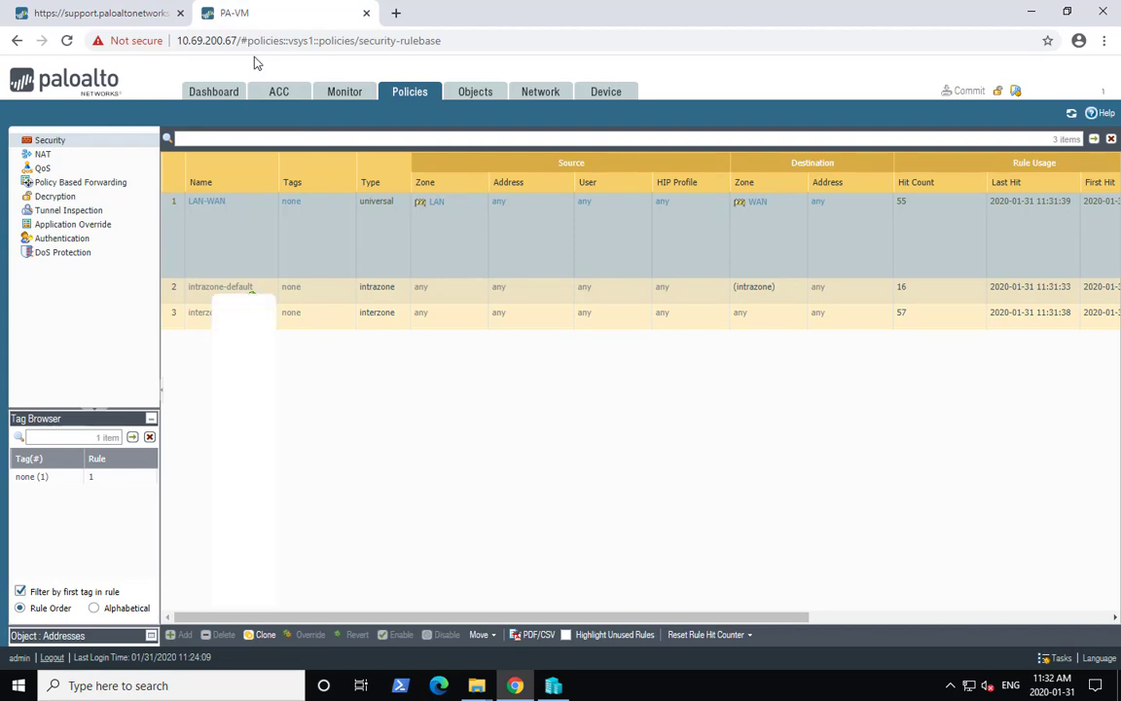
{"action": "left_click", "coordinate": [74, 17]}
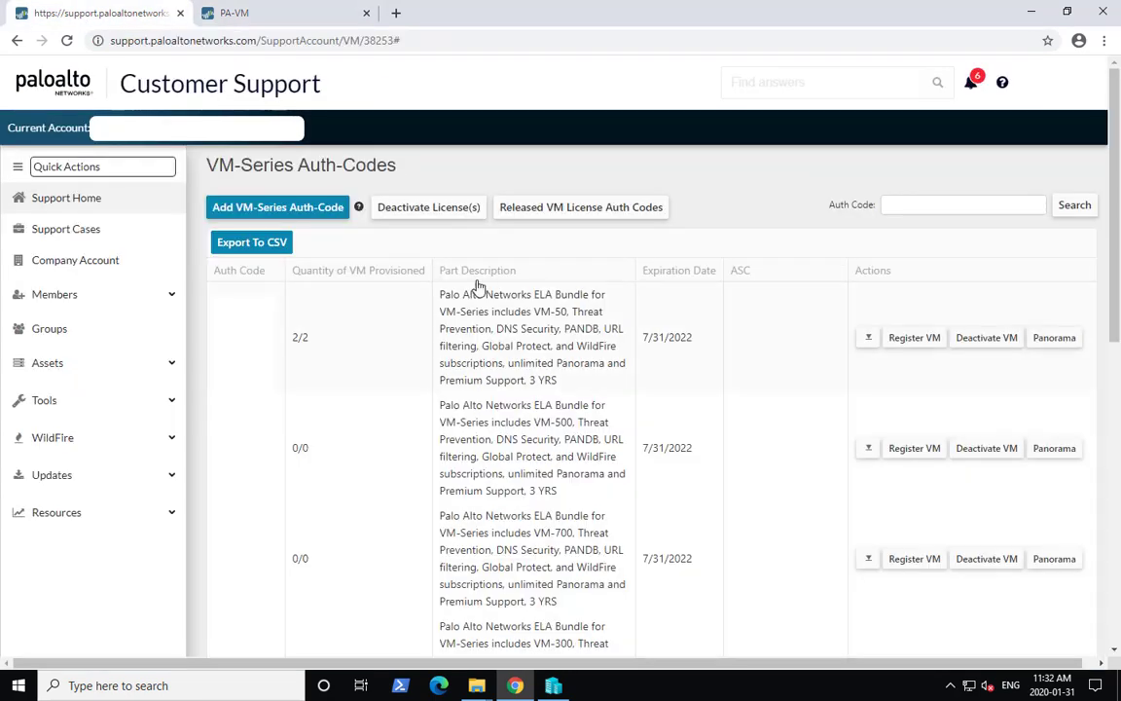
{"action": "left_click", "coordinate": [989, 341]}
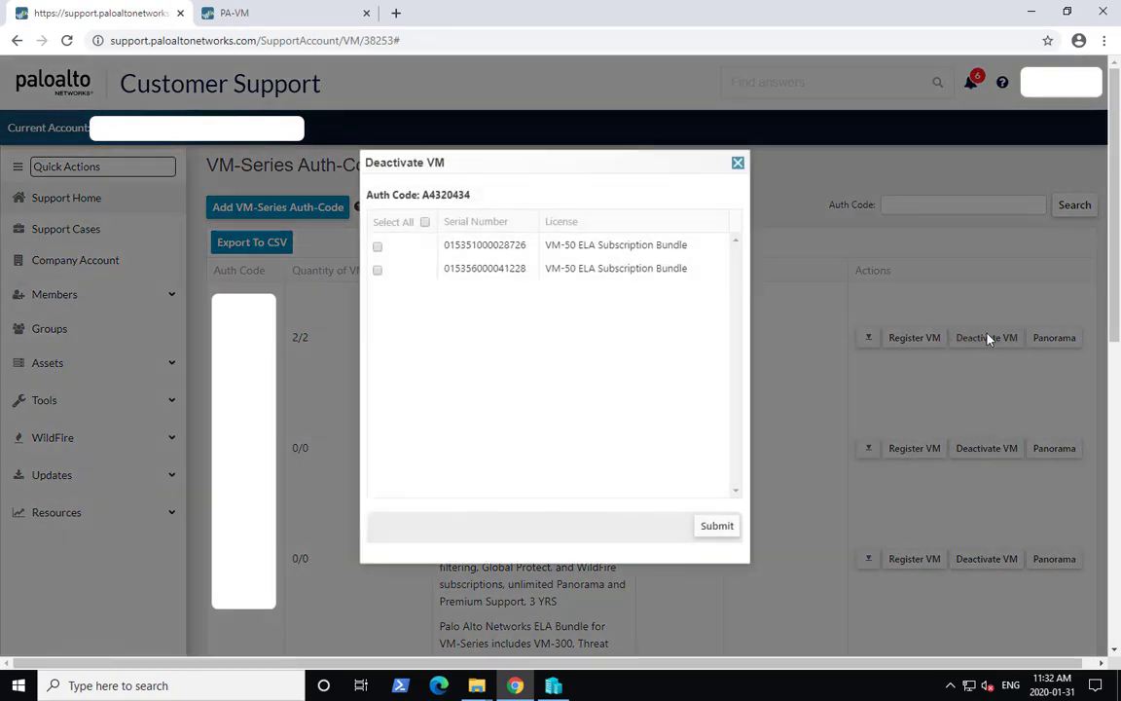
{"action": "left_click", "coordinate": [377, 269]}
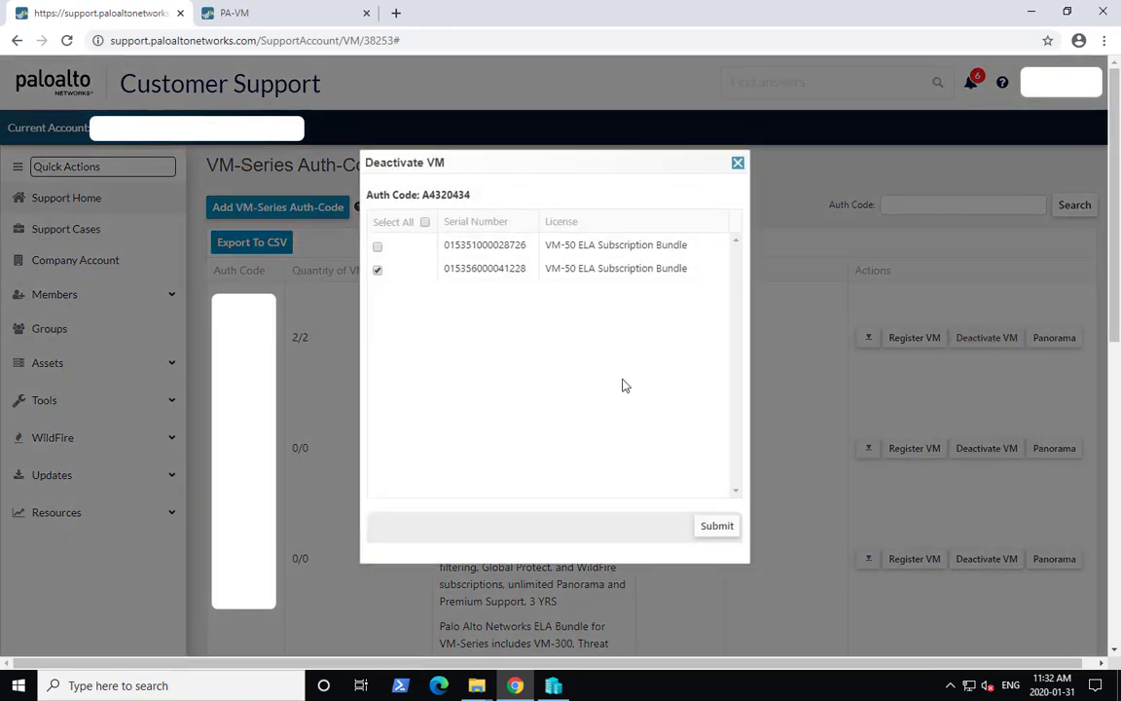
{"action": "left_click", "coordinate": [737, 165]}
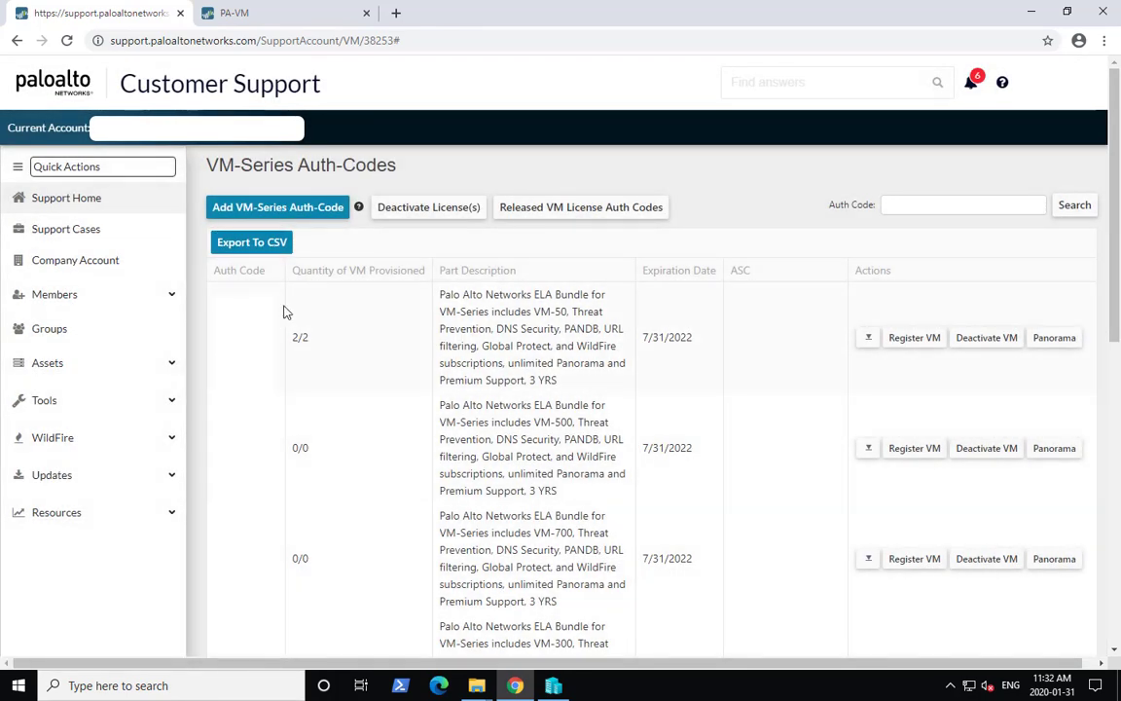